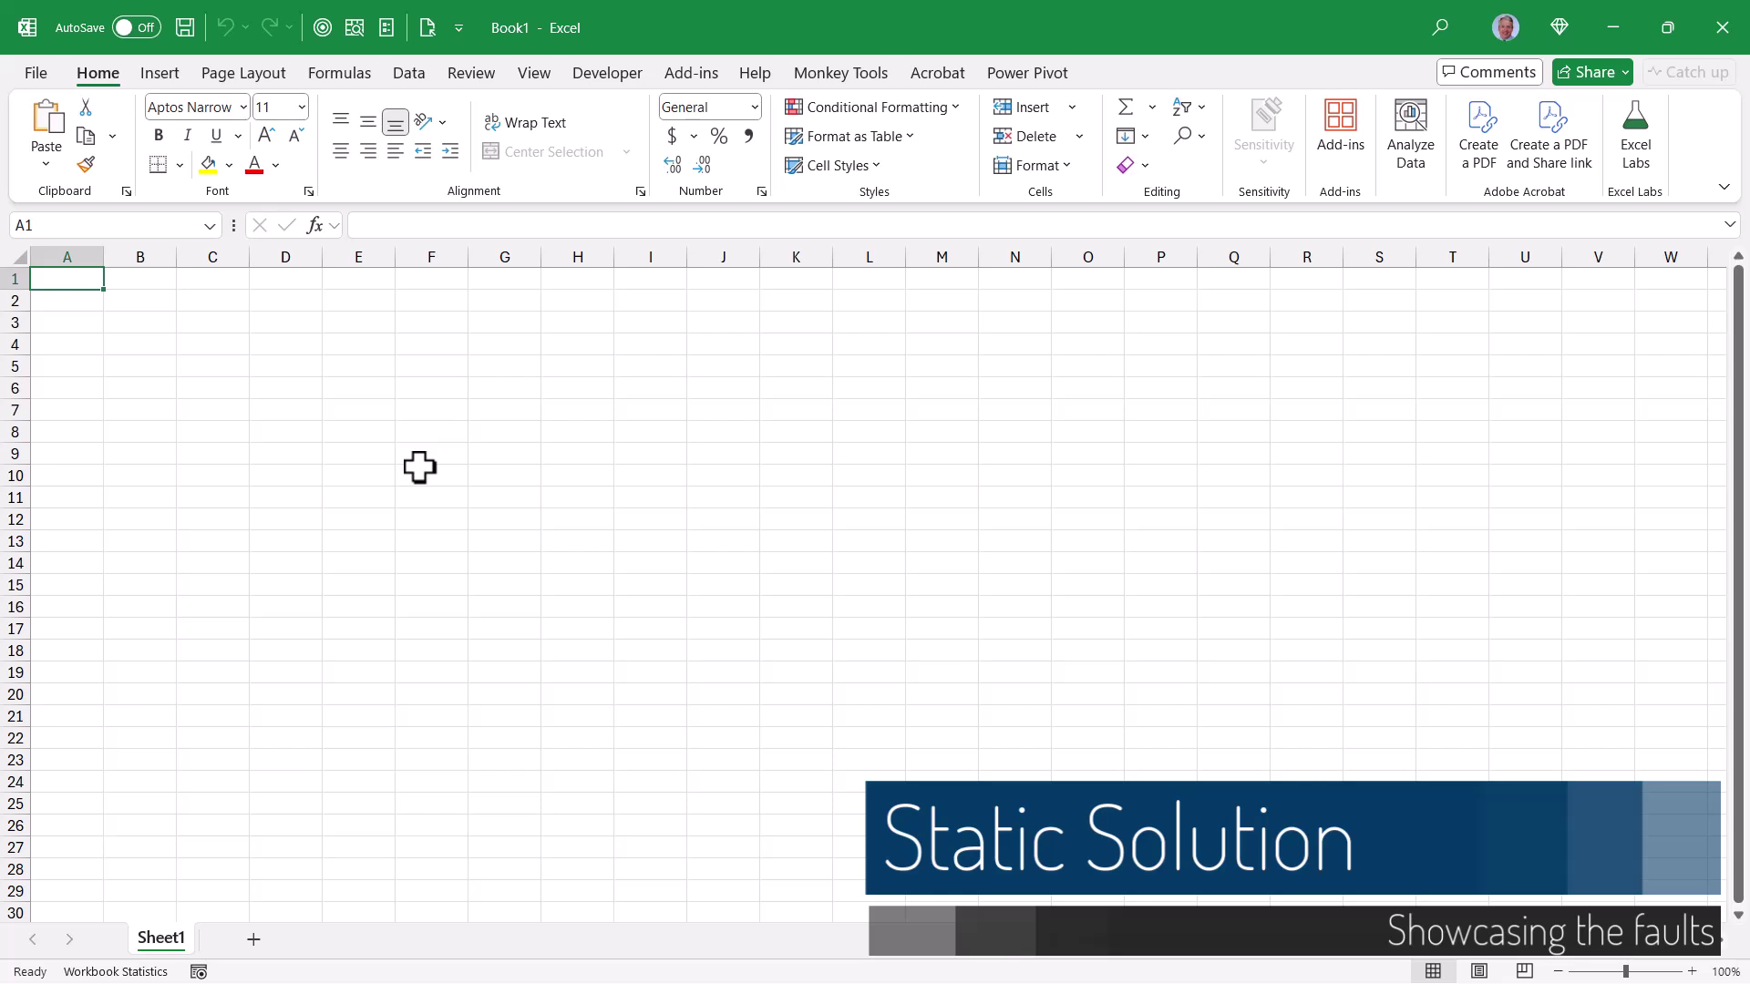
Import the text file Test Data - Few.txt from the LastN folder and open it for transformation in Power Query.
left_click(401, 73)
left_click(164, 114)
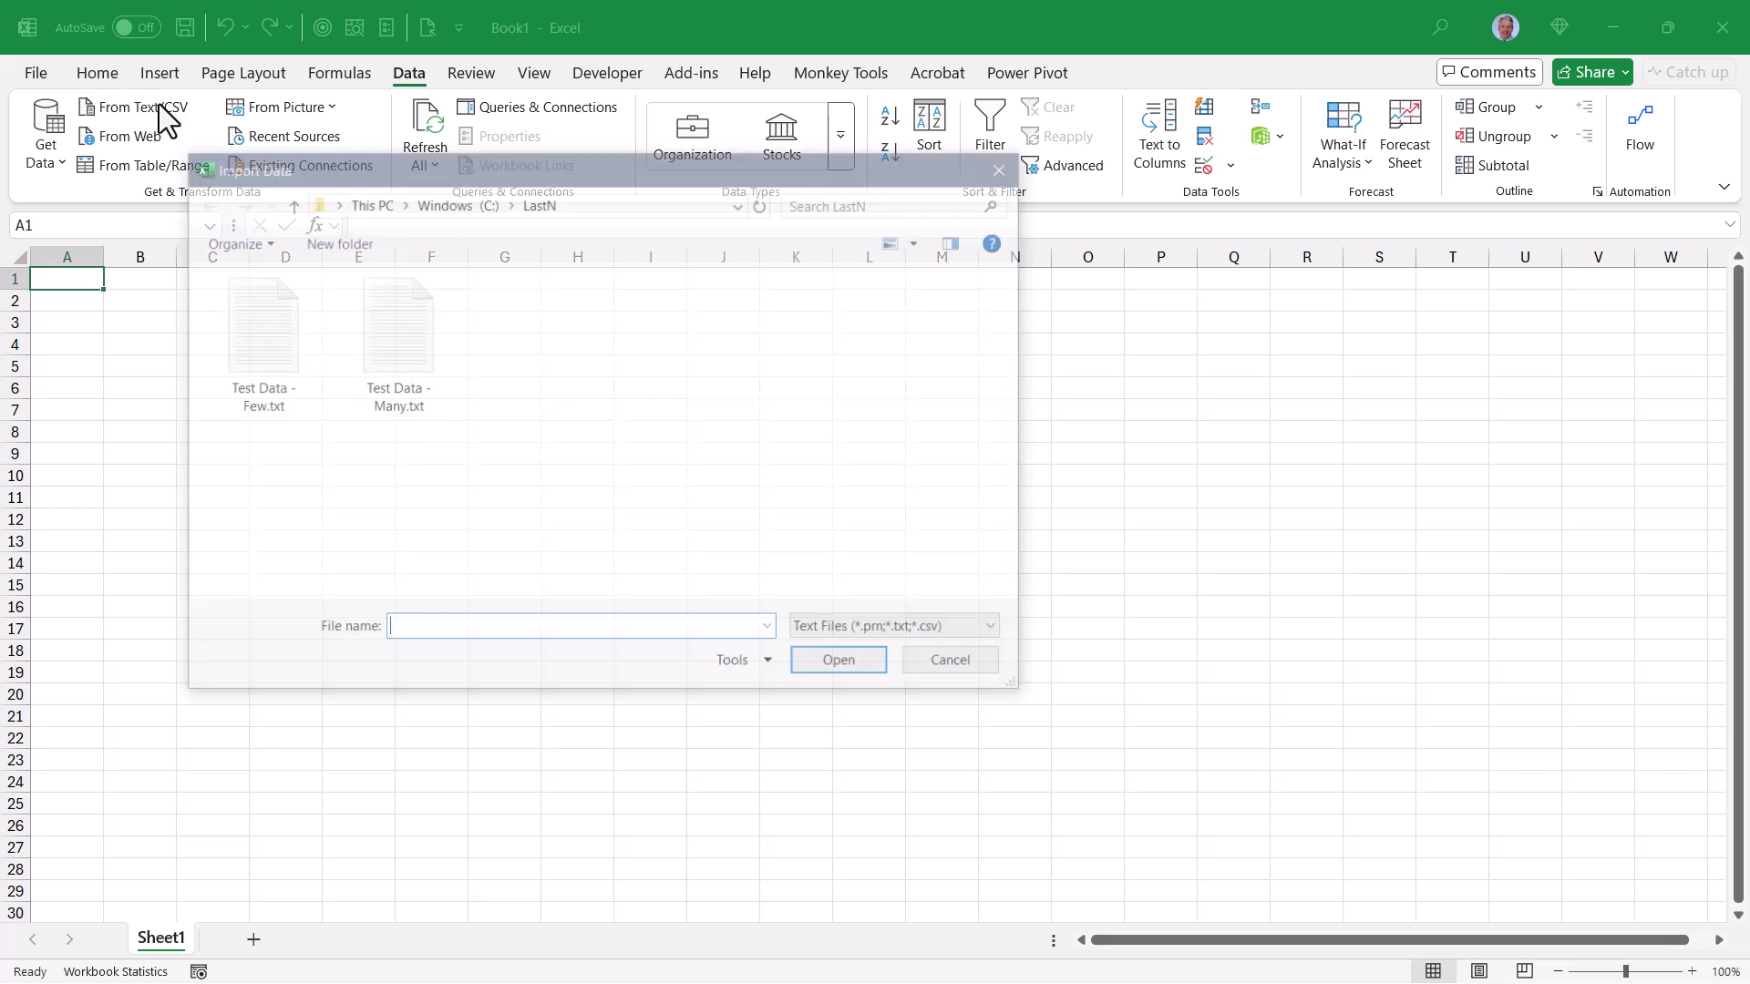
left_click(251, 333)
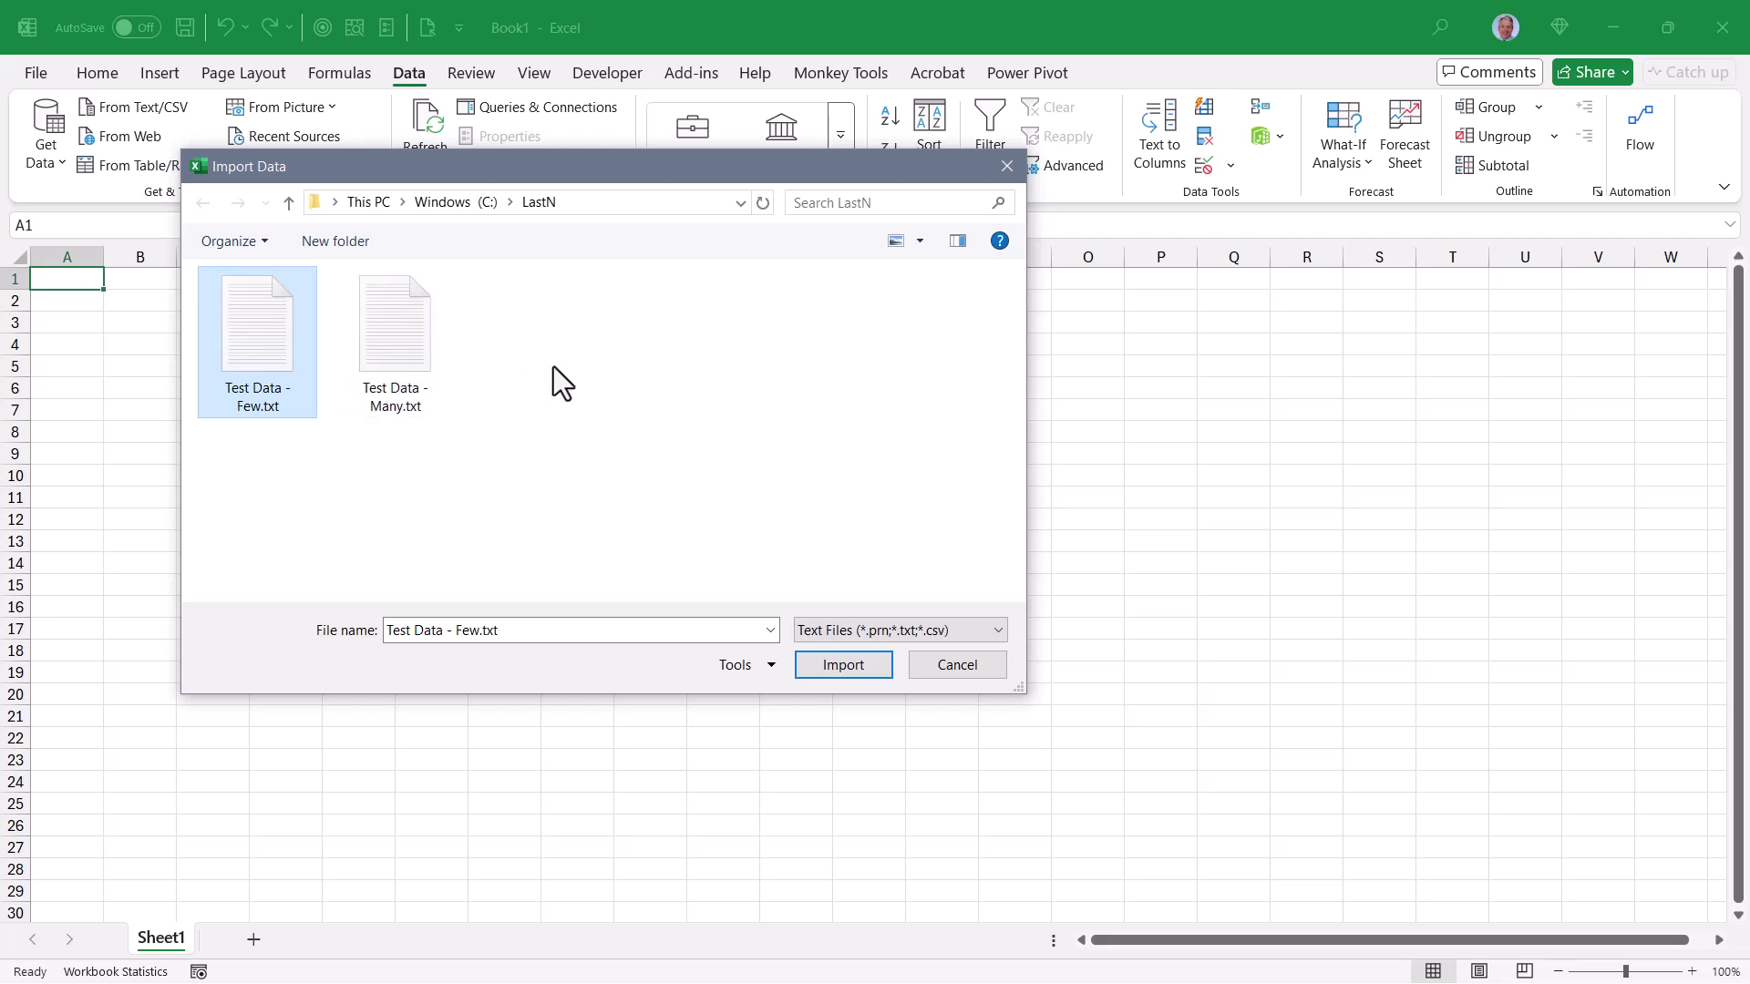
left_click(862, 664)
left_click(1185, 818)
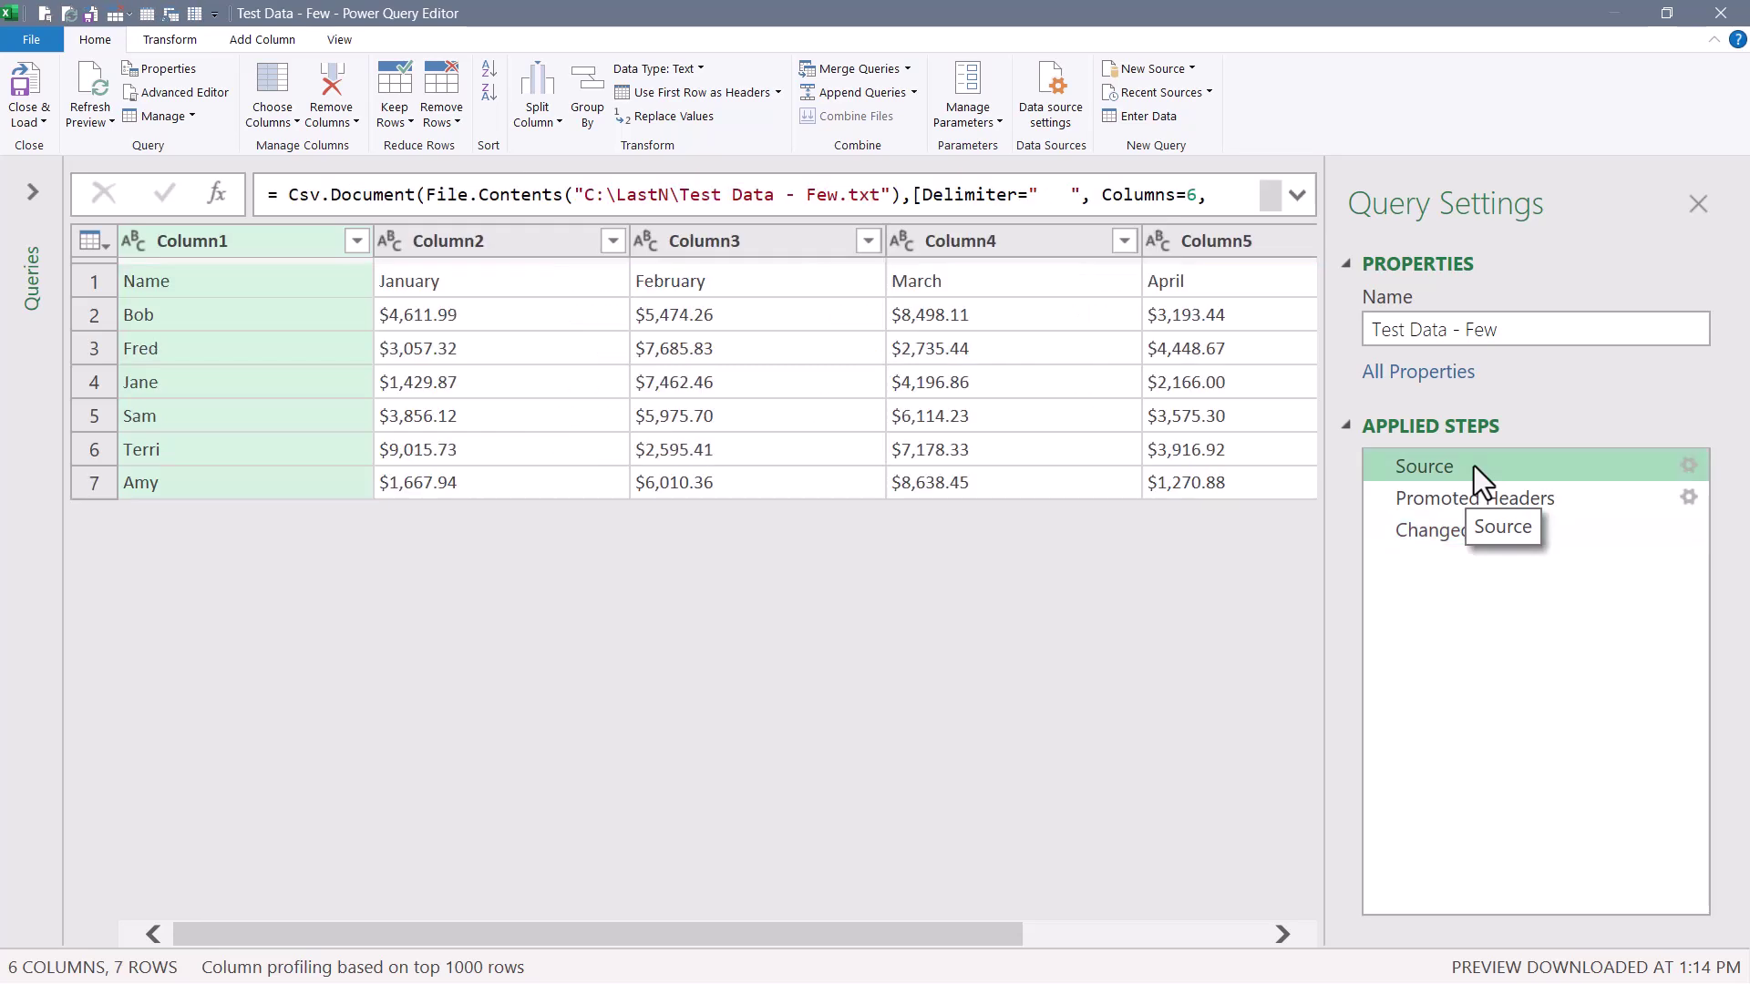
Review the Promoted Headers and Changed Type steps, and keep only the Name, March, April and May columns.
left_click(1468, 497)
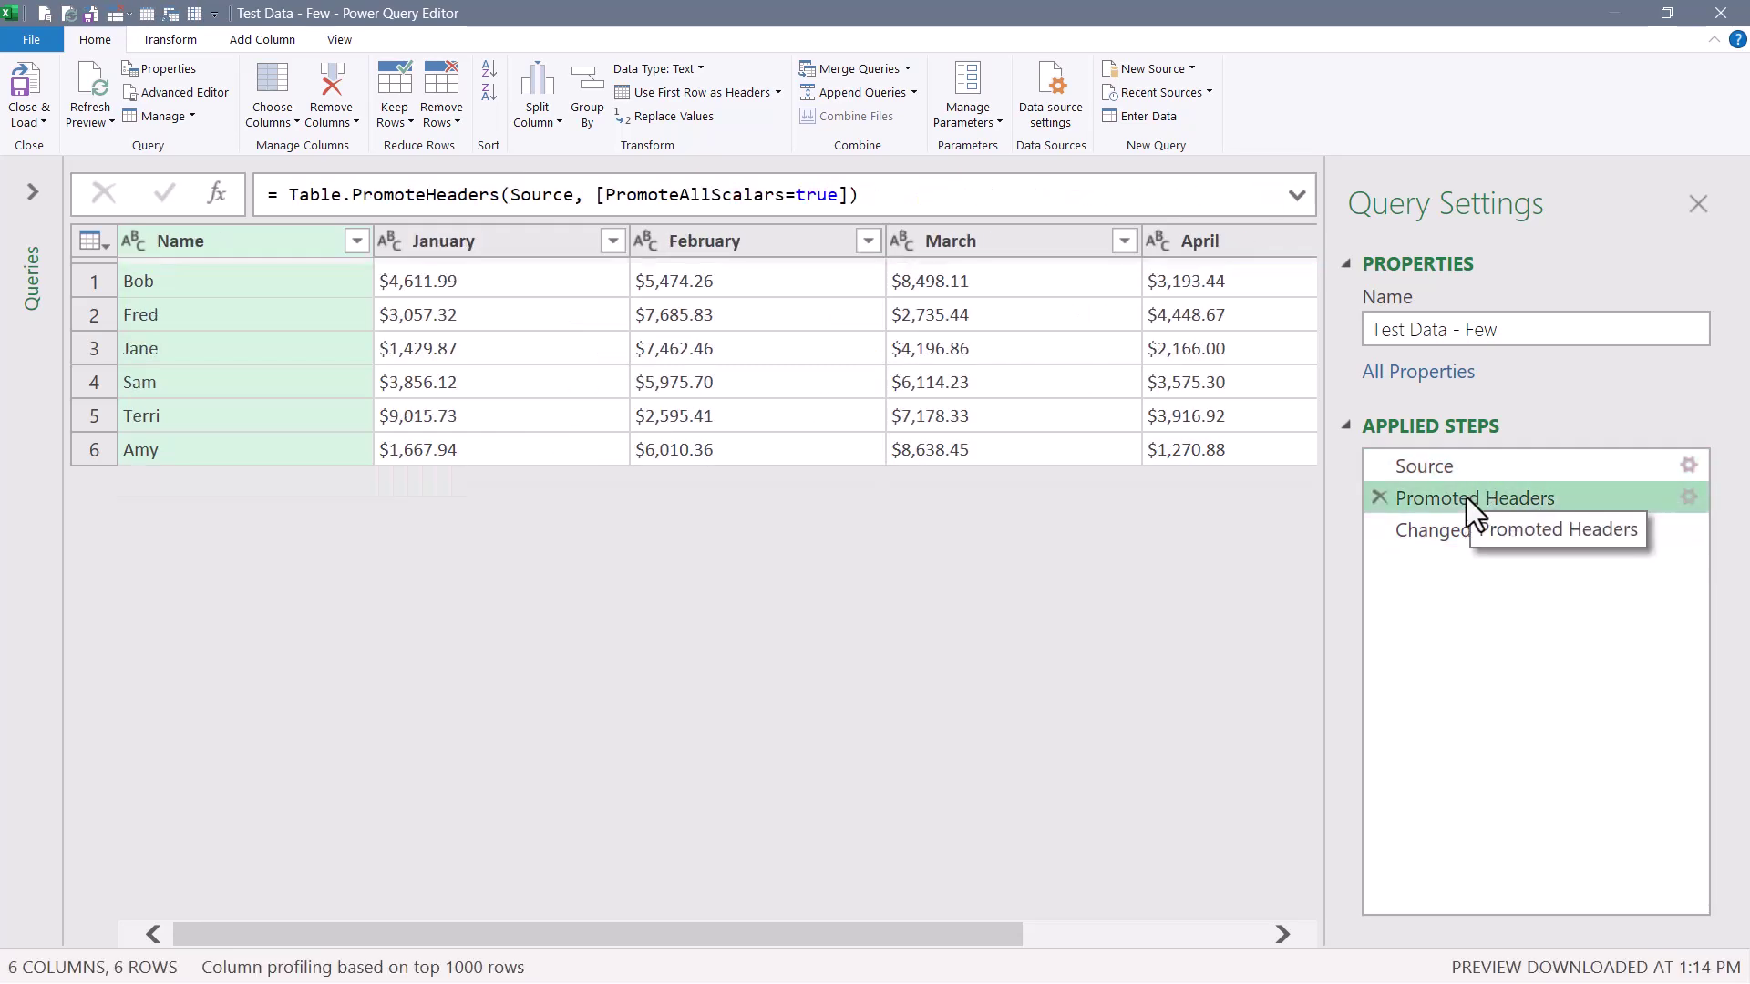
left_click(1453, 532)
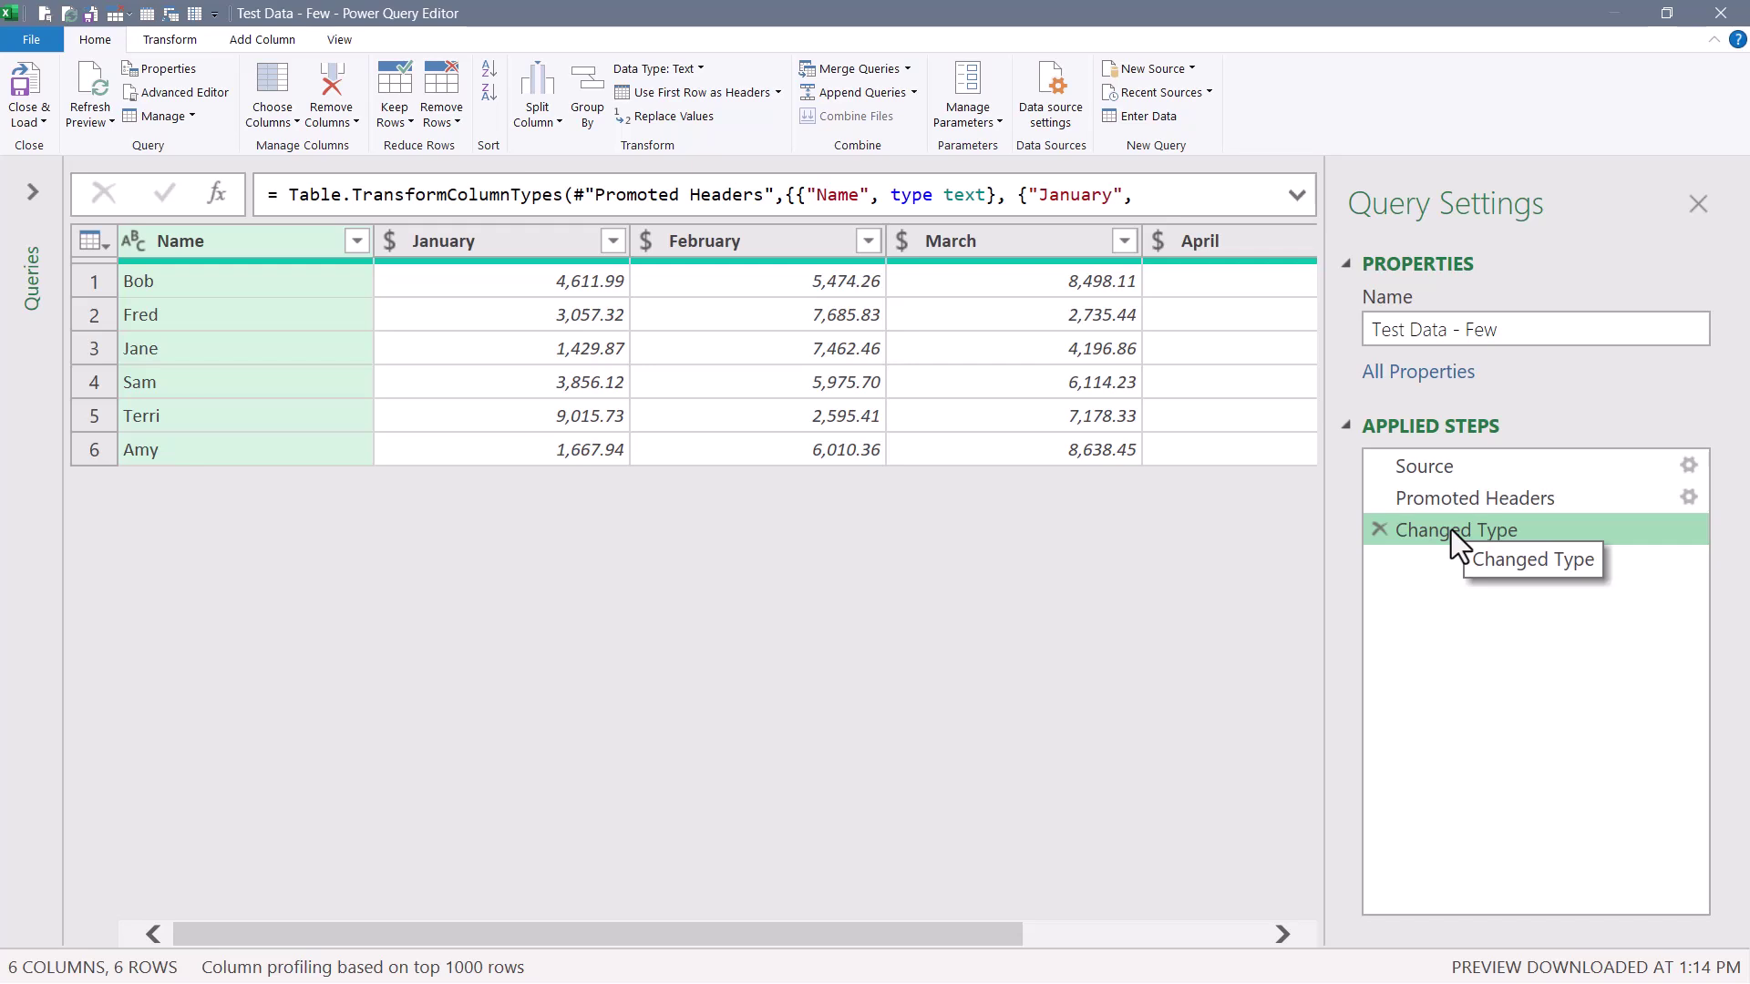
left_click(272, 85)
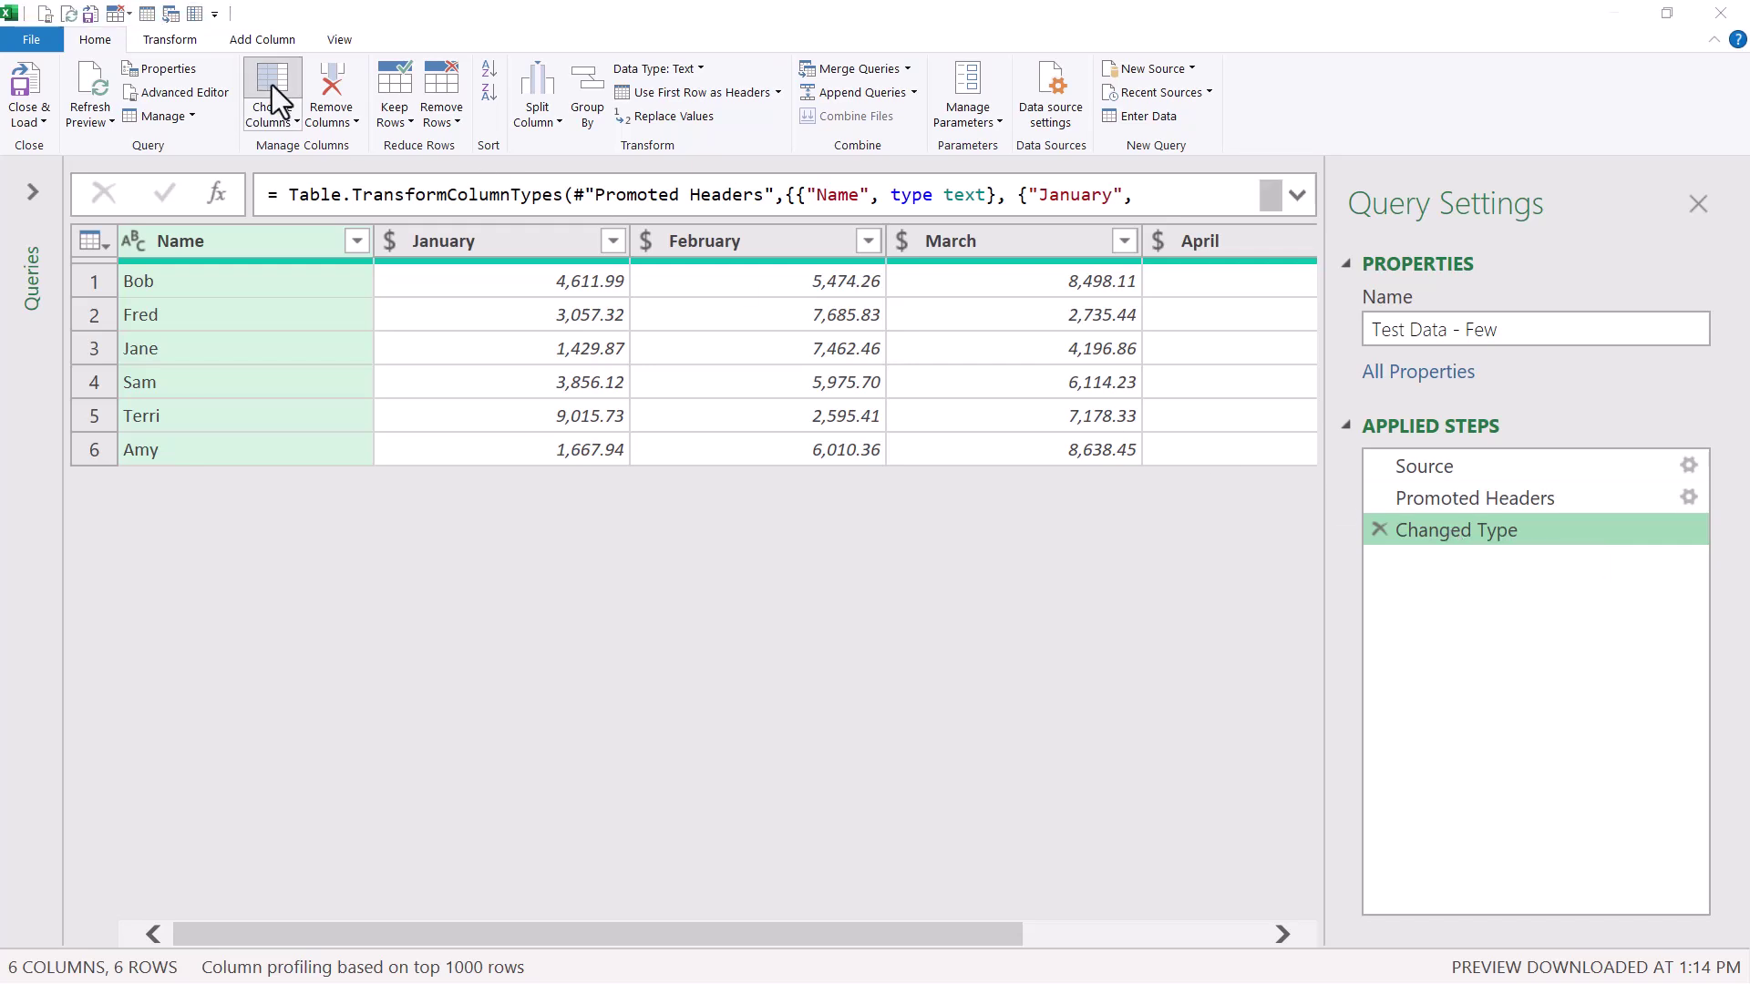
left_click(726, 333)
left_click(726, 360)
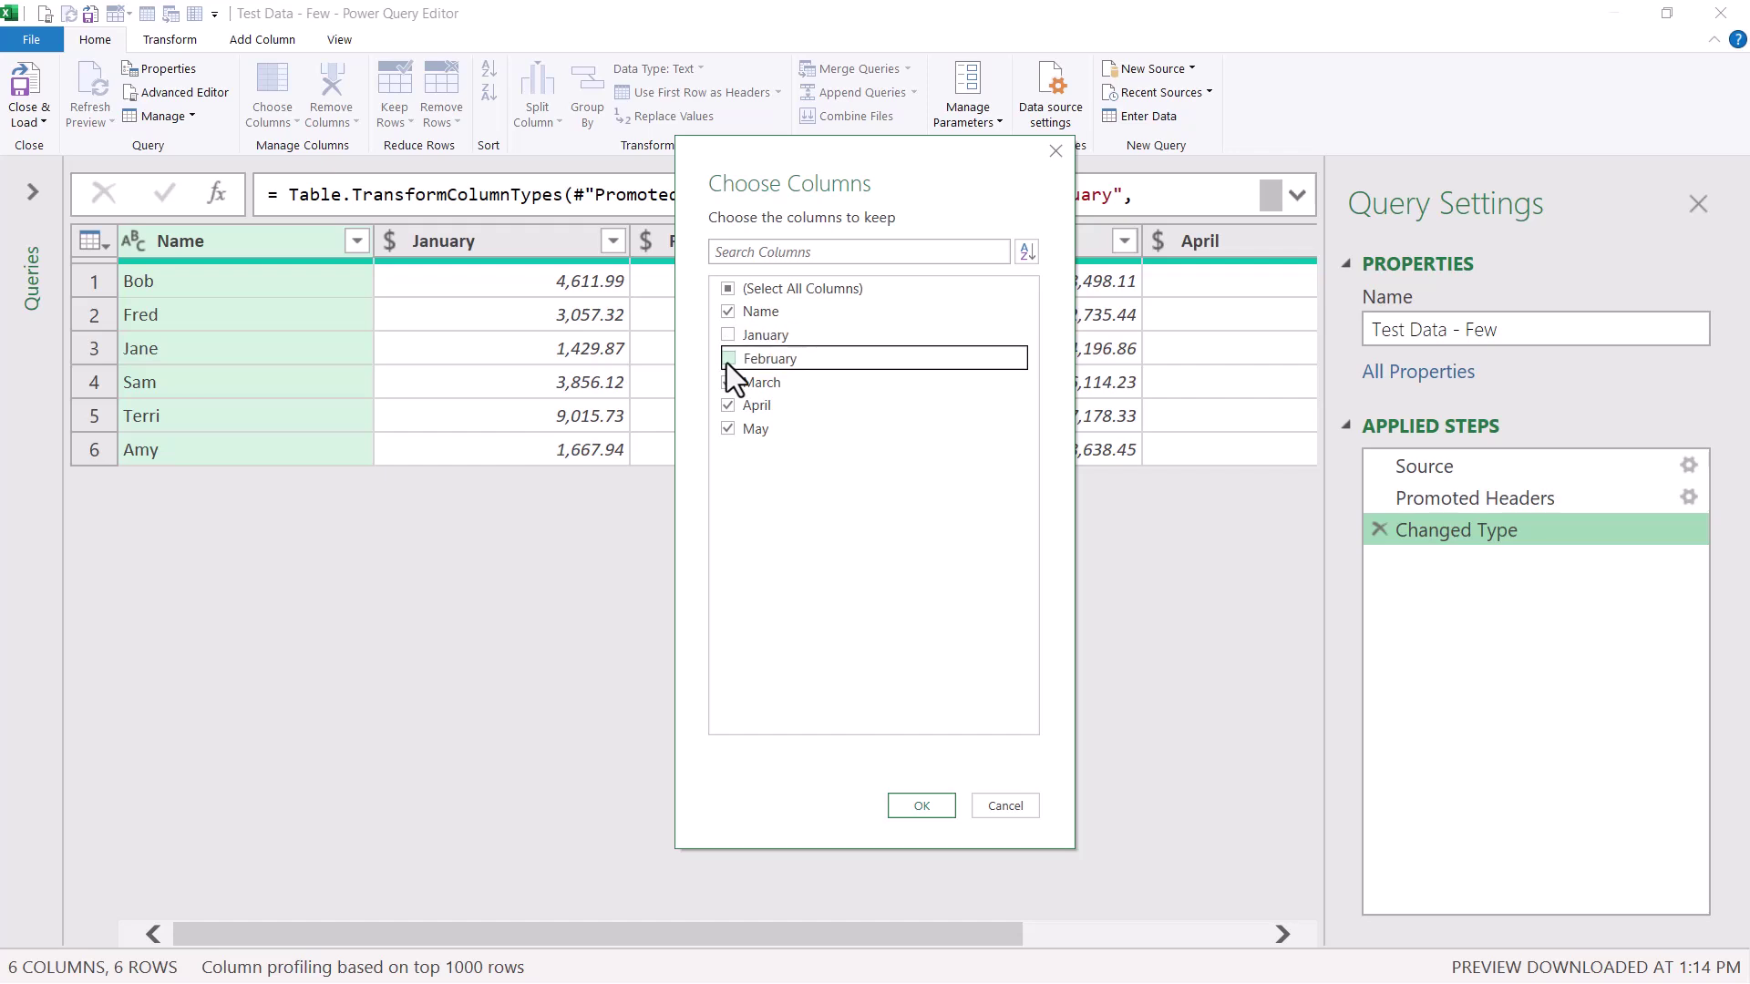
left_click(918, 805)
Add a column that sums March, April and May for each row.
left_click(536, 238)
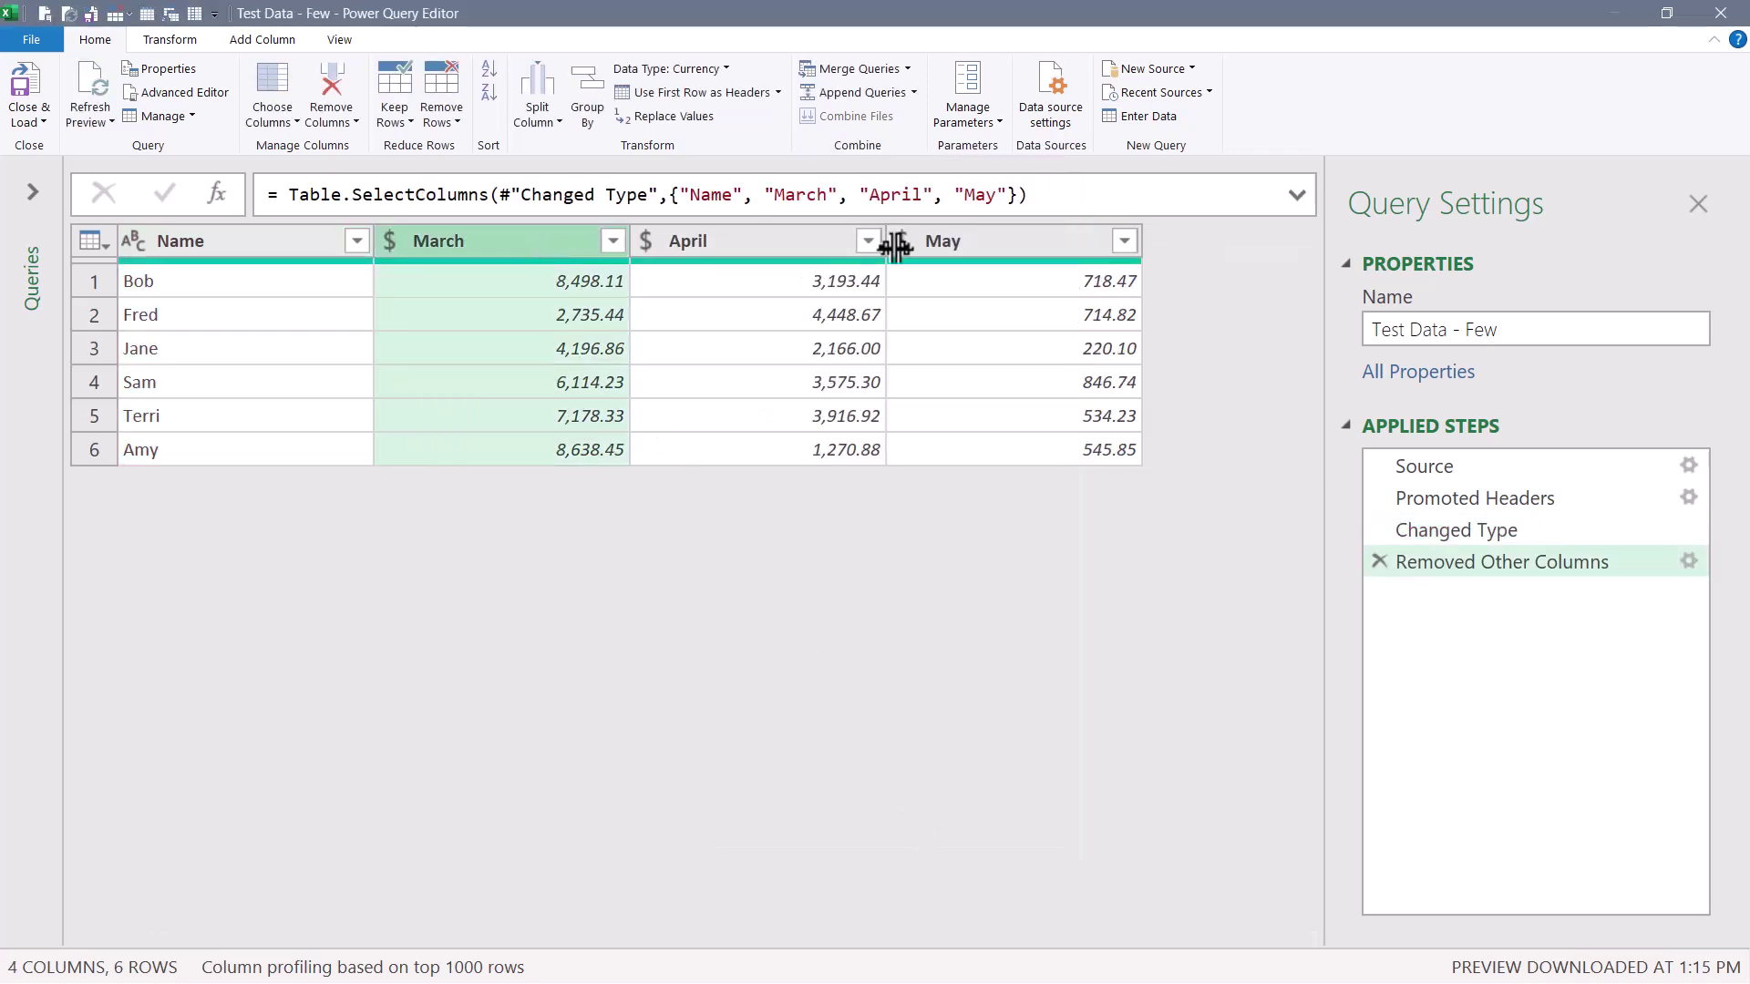
left_click(968, 246, "shift")
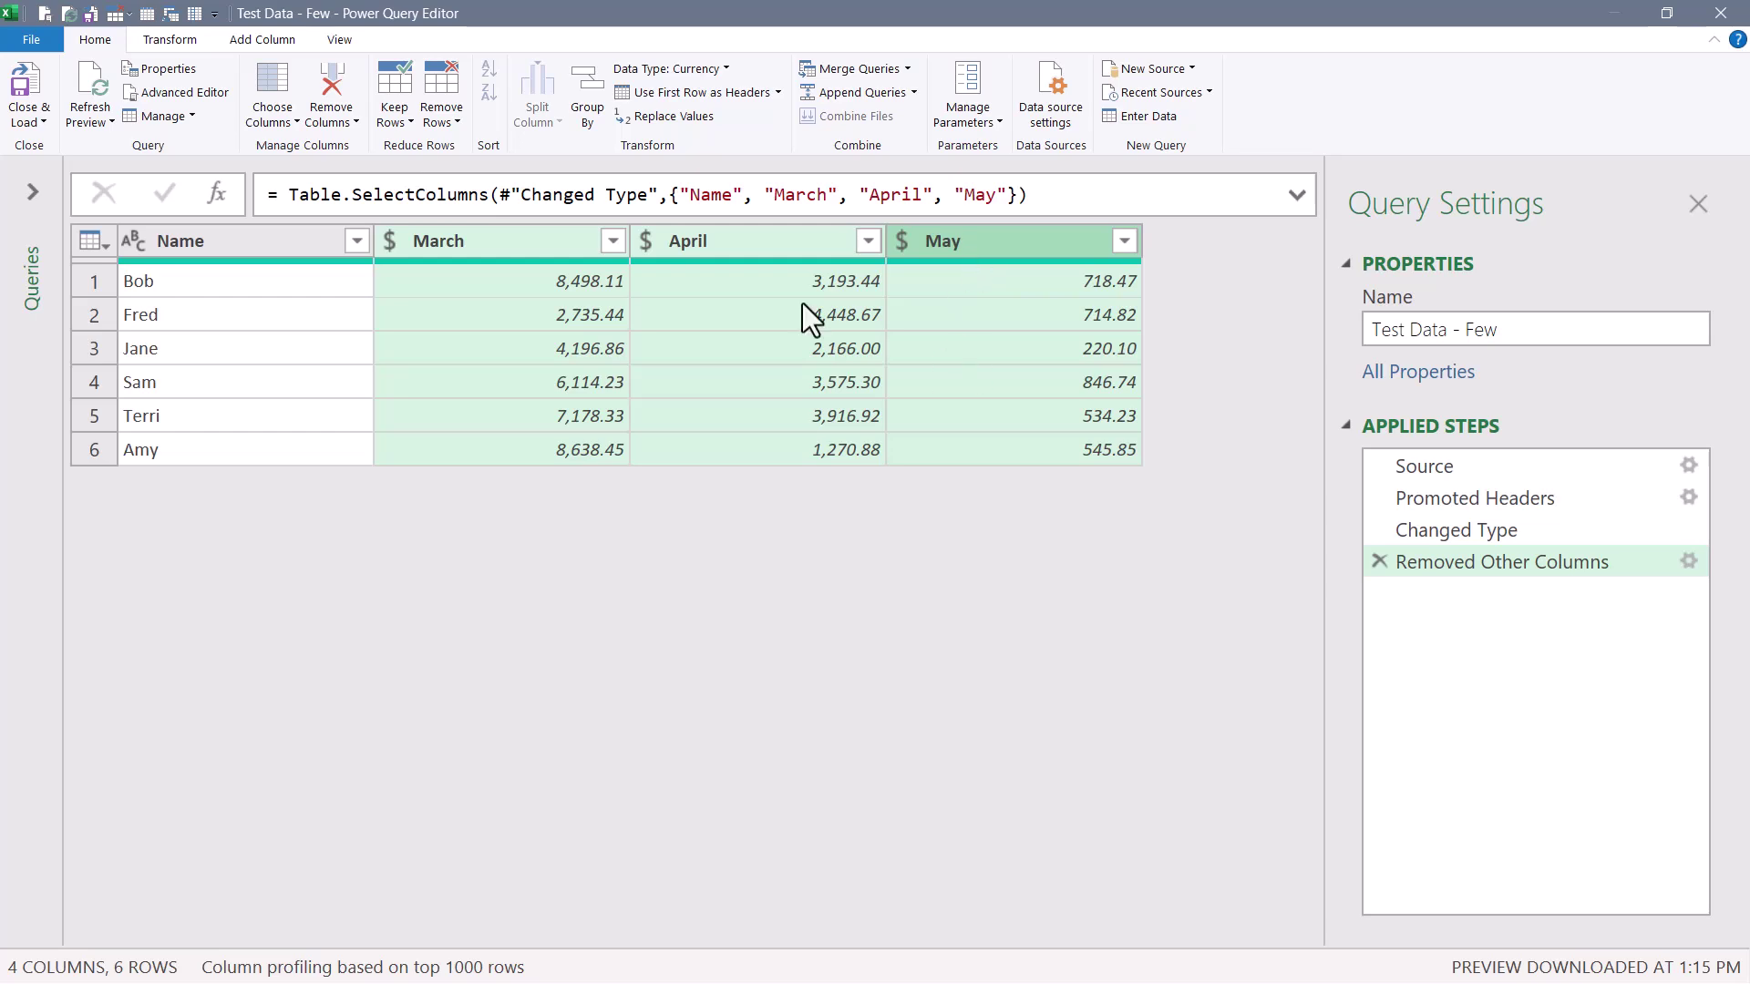
left_click(257, 41)
left_click(552, 69)
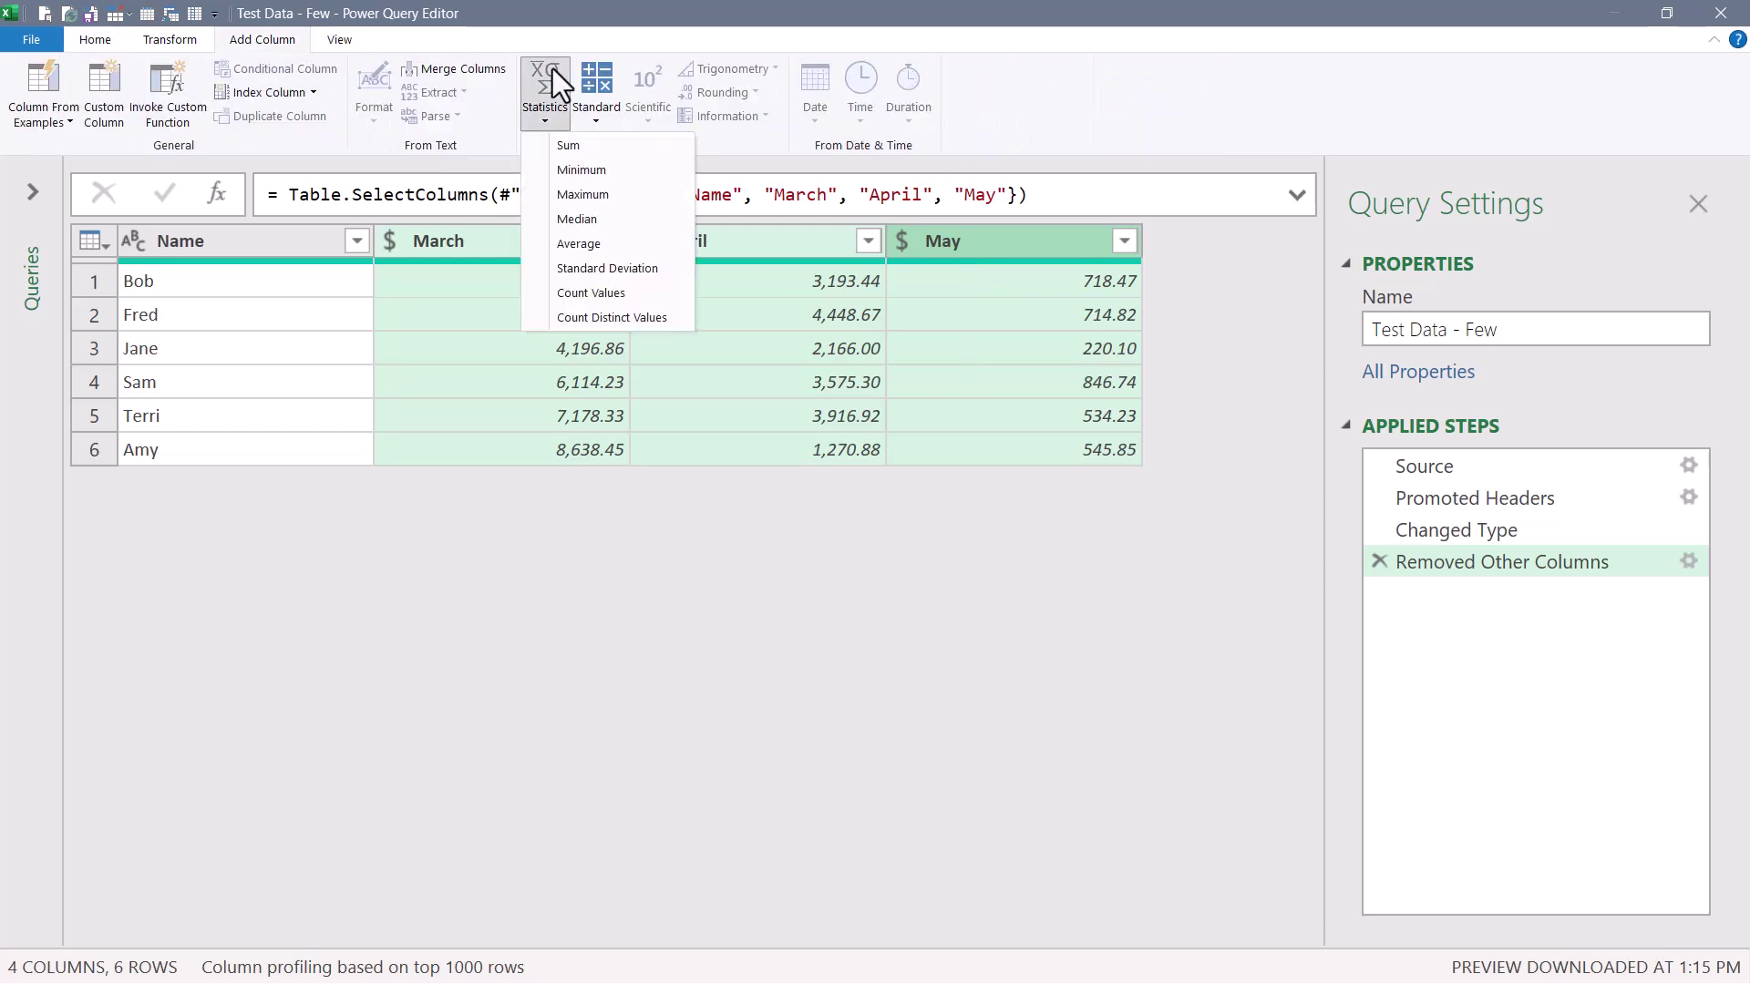
left_click(571, 146)
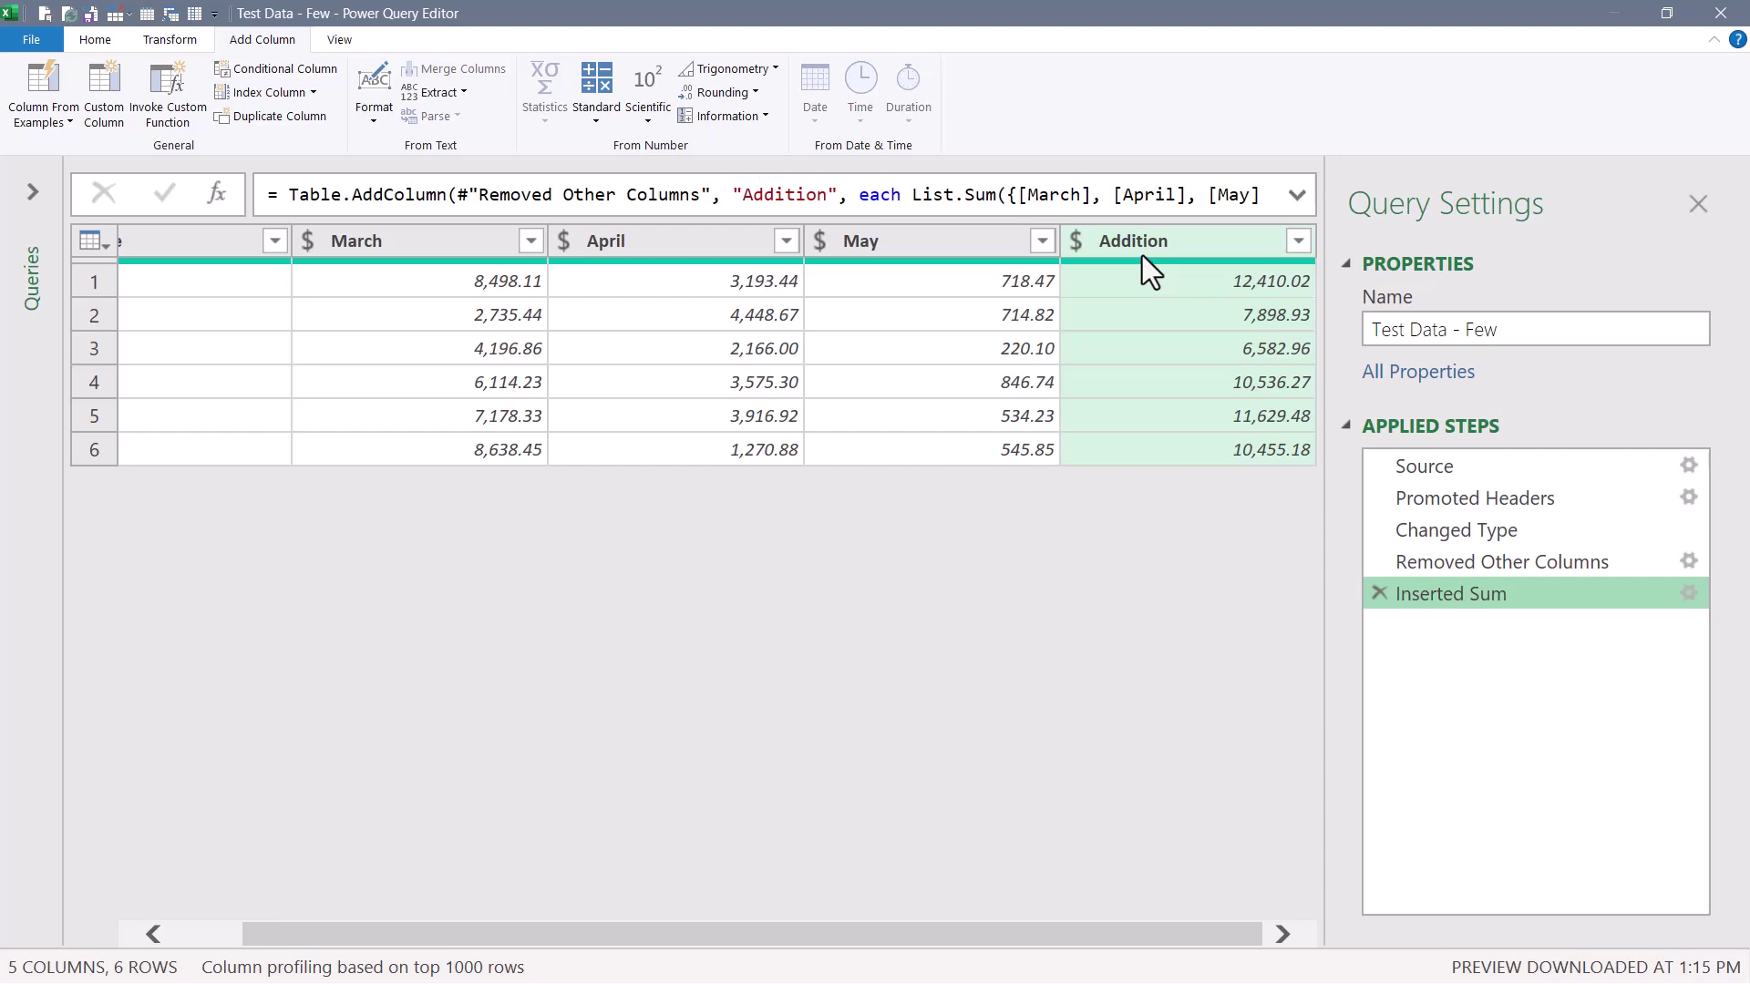
Rename the Addition column as Total.
double_click(1141, 244)
type("Total")
key("Return")
left_click_drag(1172, 937, 872, 926)
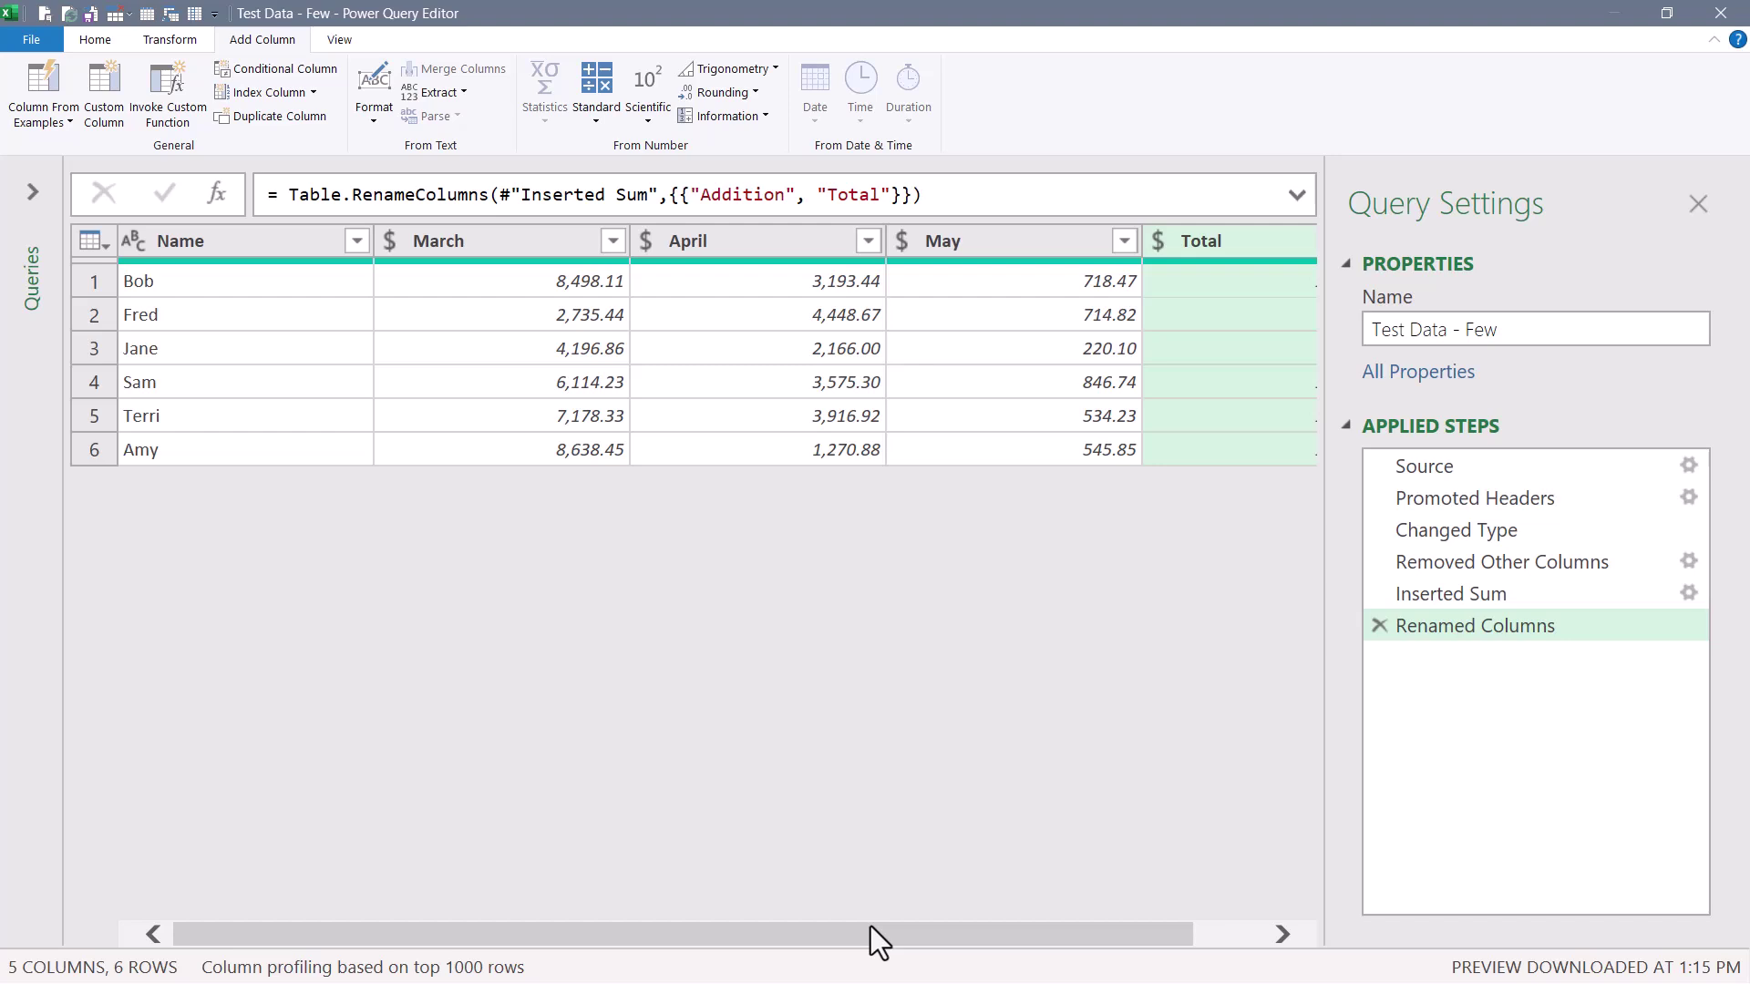
Edit the Source step to read Test Data - Many.txt and check its columns.
left_click(1468, 466)
left_click(1688, 465)
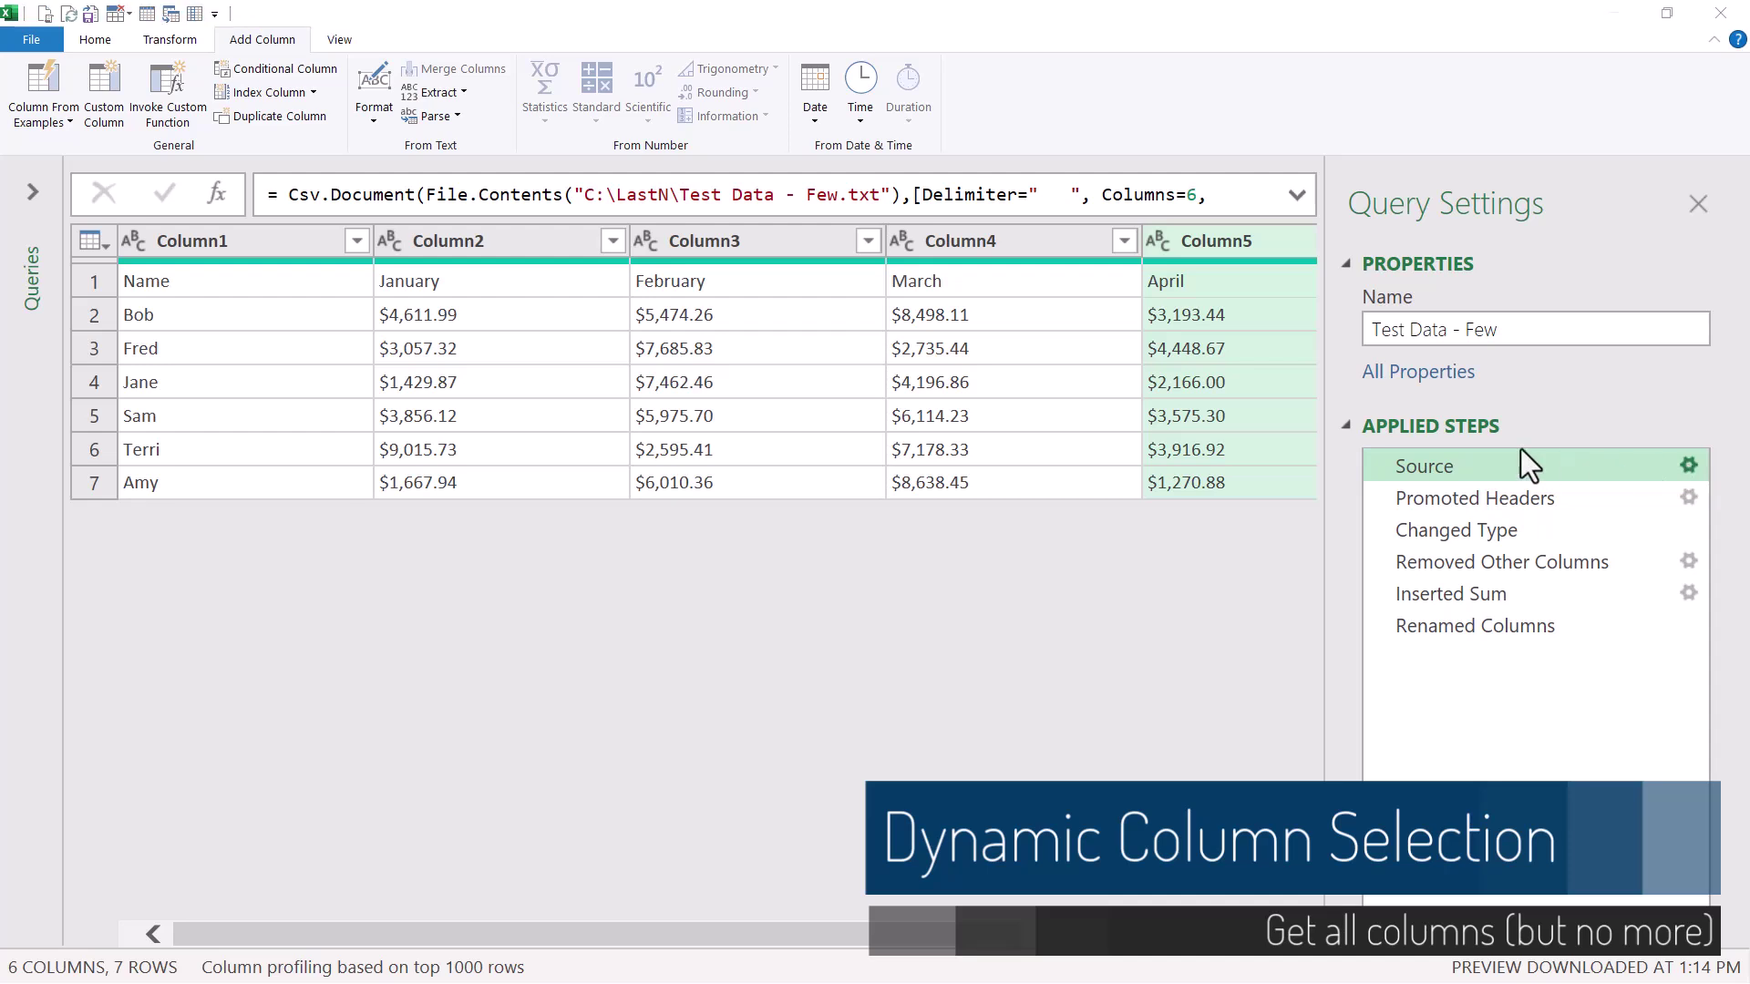
left_click(1053, 405)
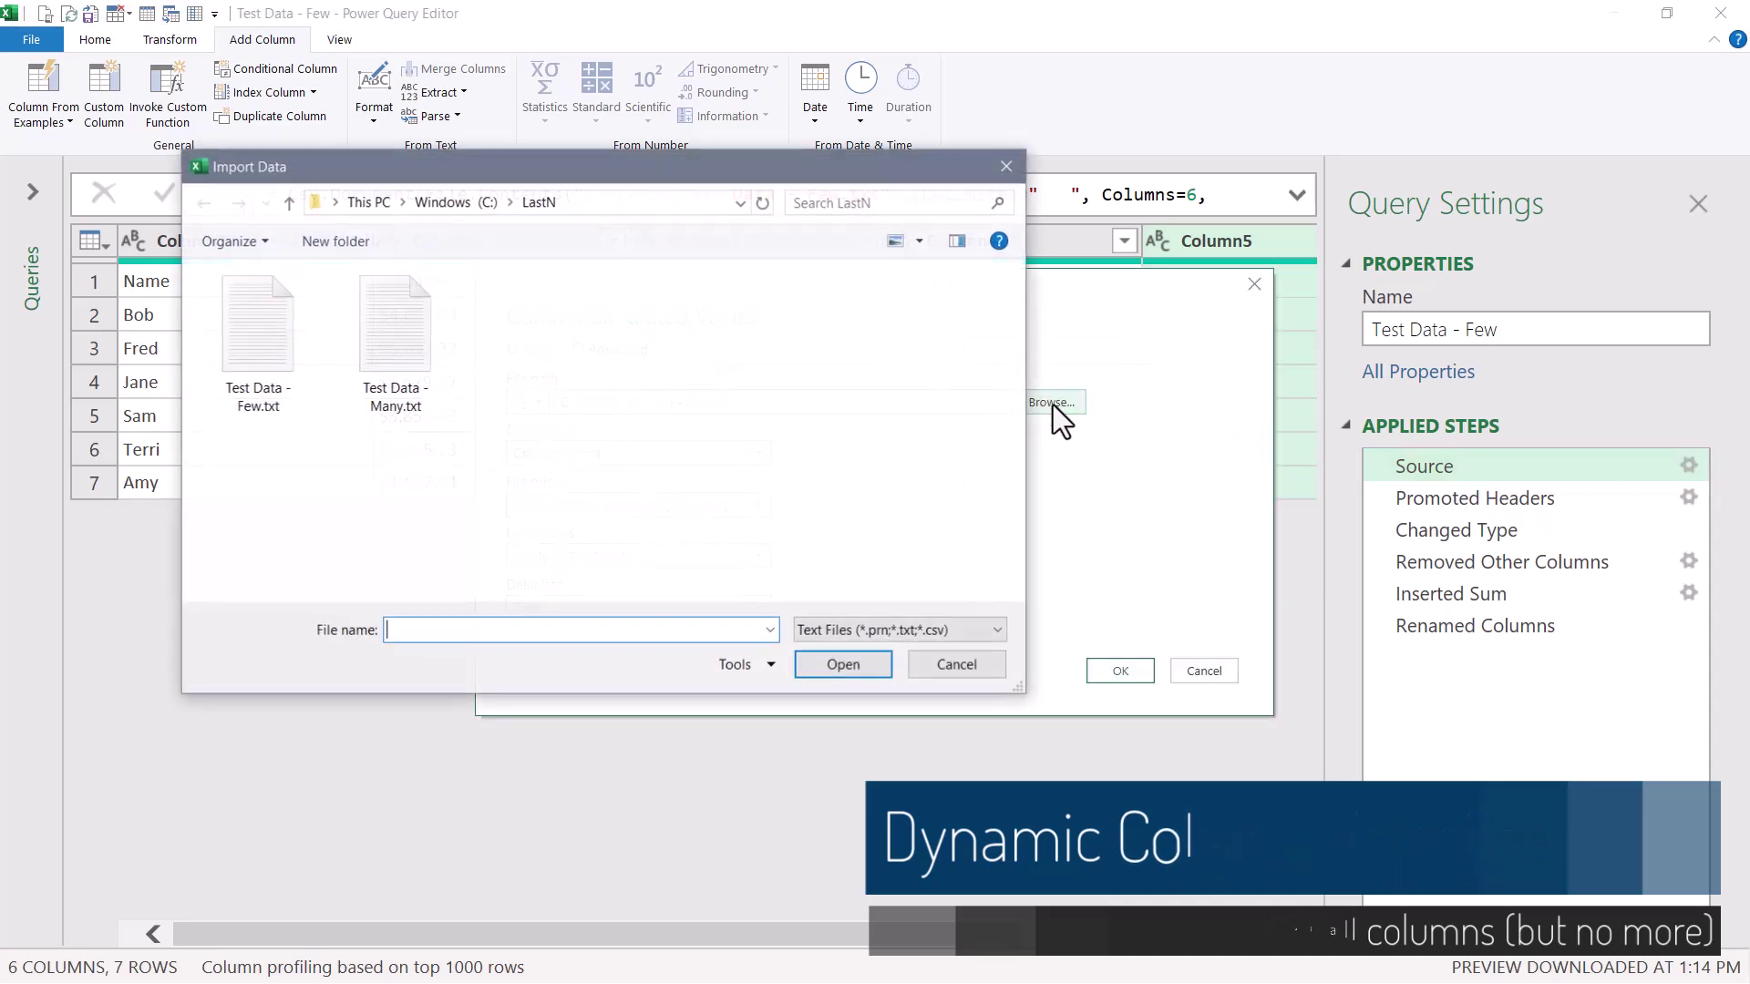
left_click(406, 326)
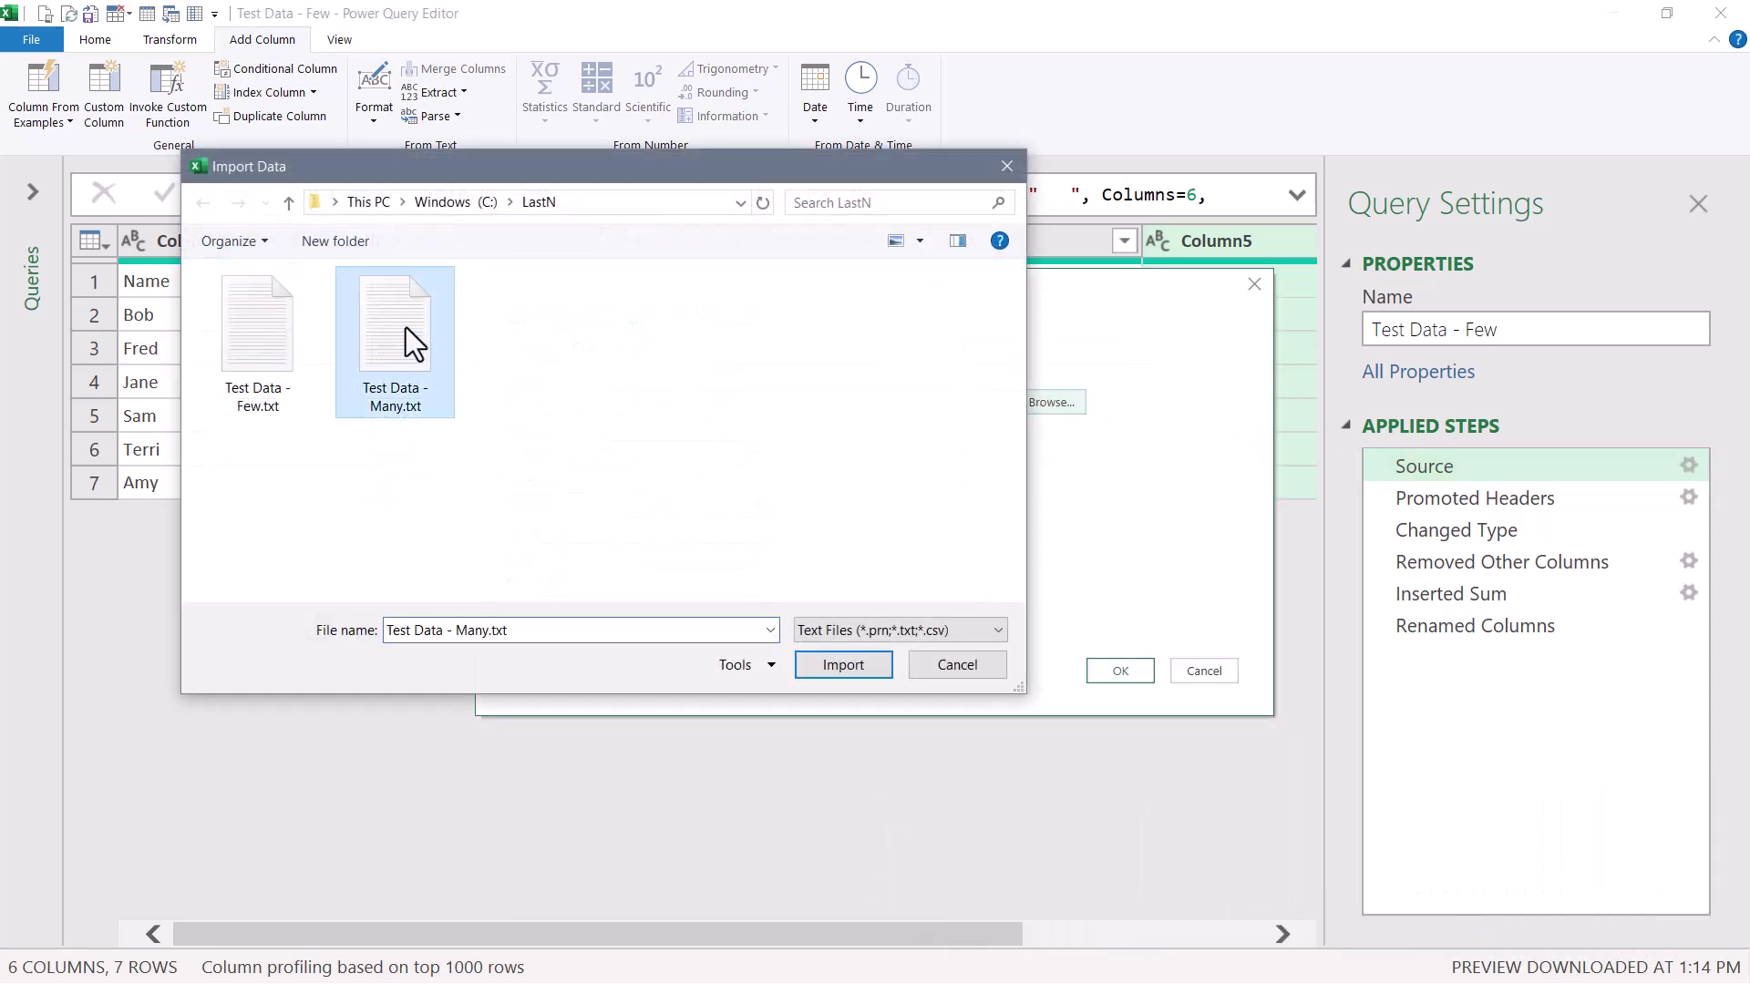
left_click(861, 669)
left_click(1130, 664)
left_click_drag(722, 933, 1063, 933)
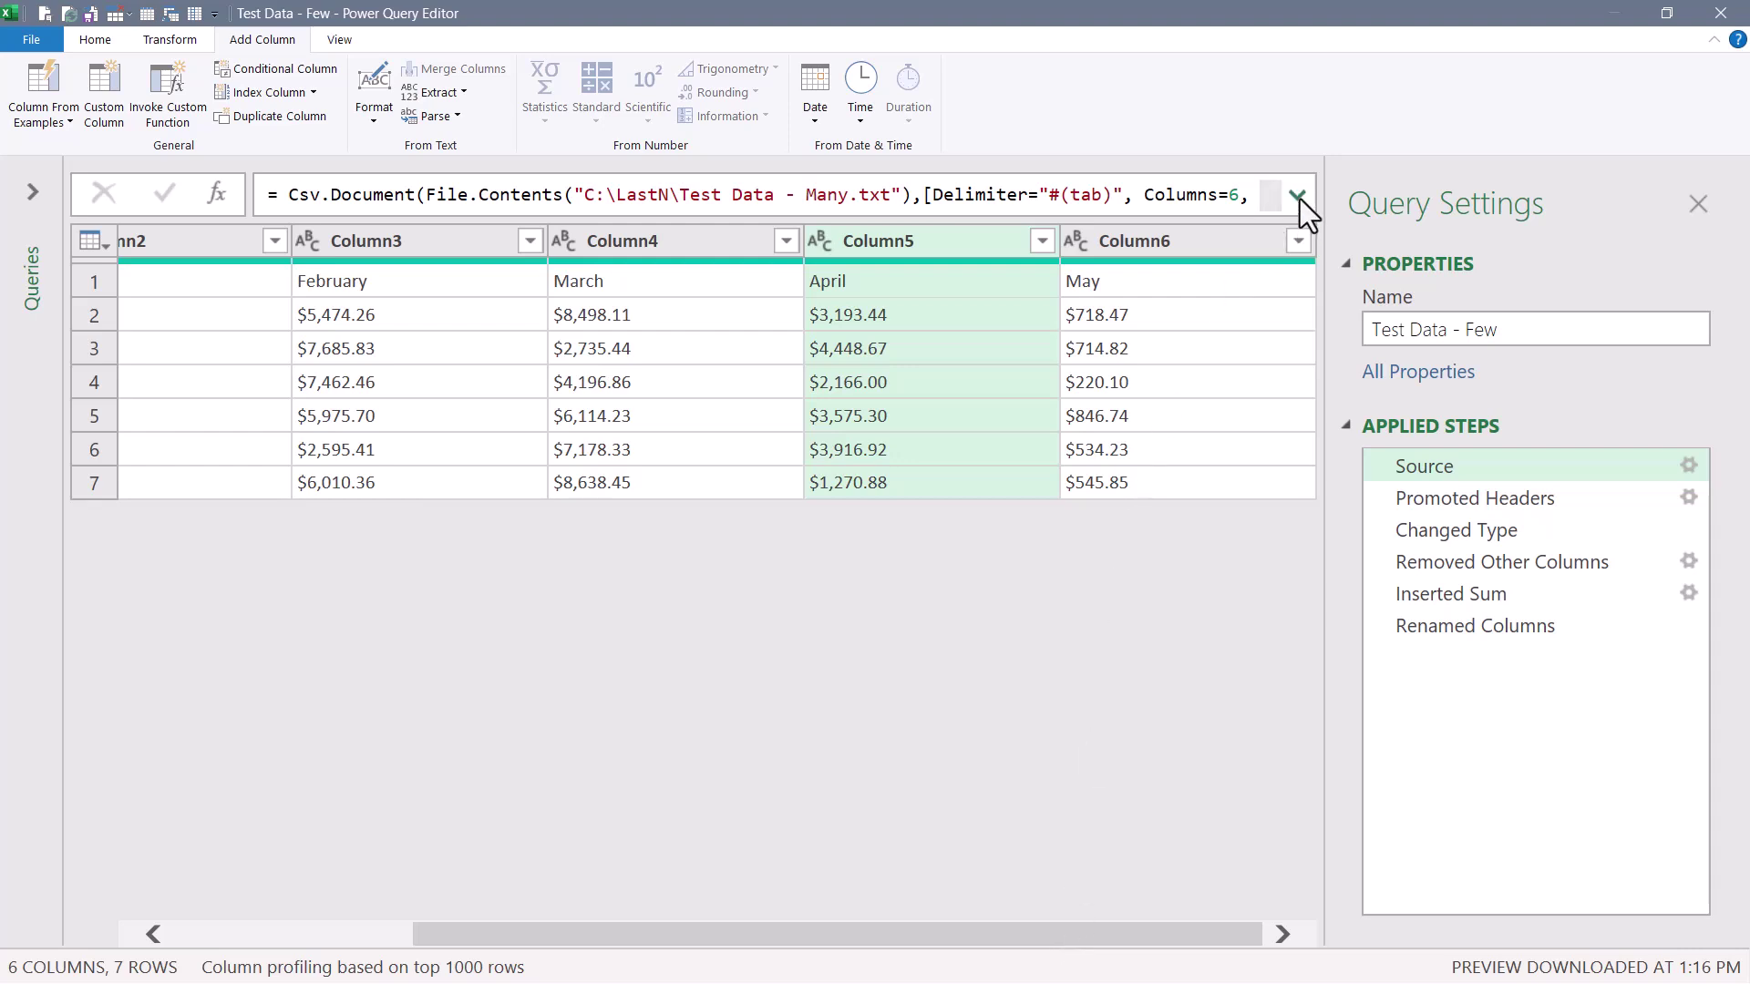
Expand the Source formula and set its Columns argument to 11.
left_click(1297, 195)
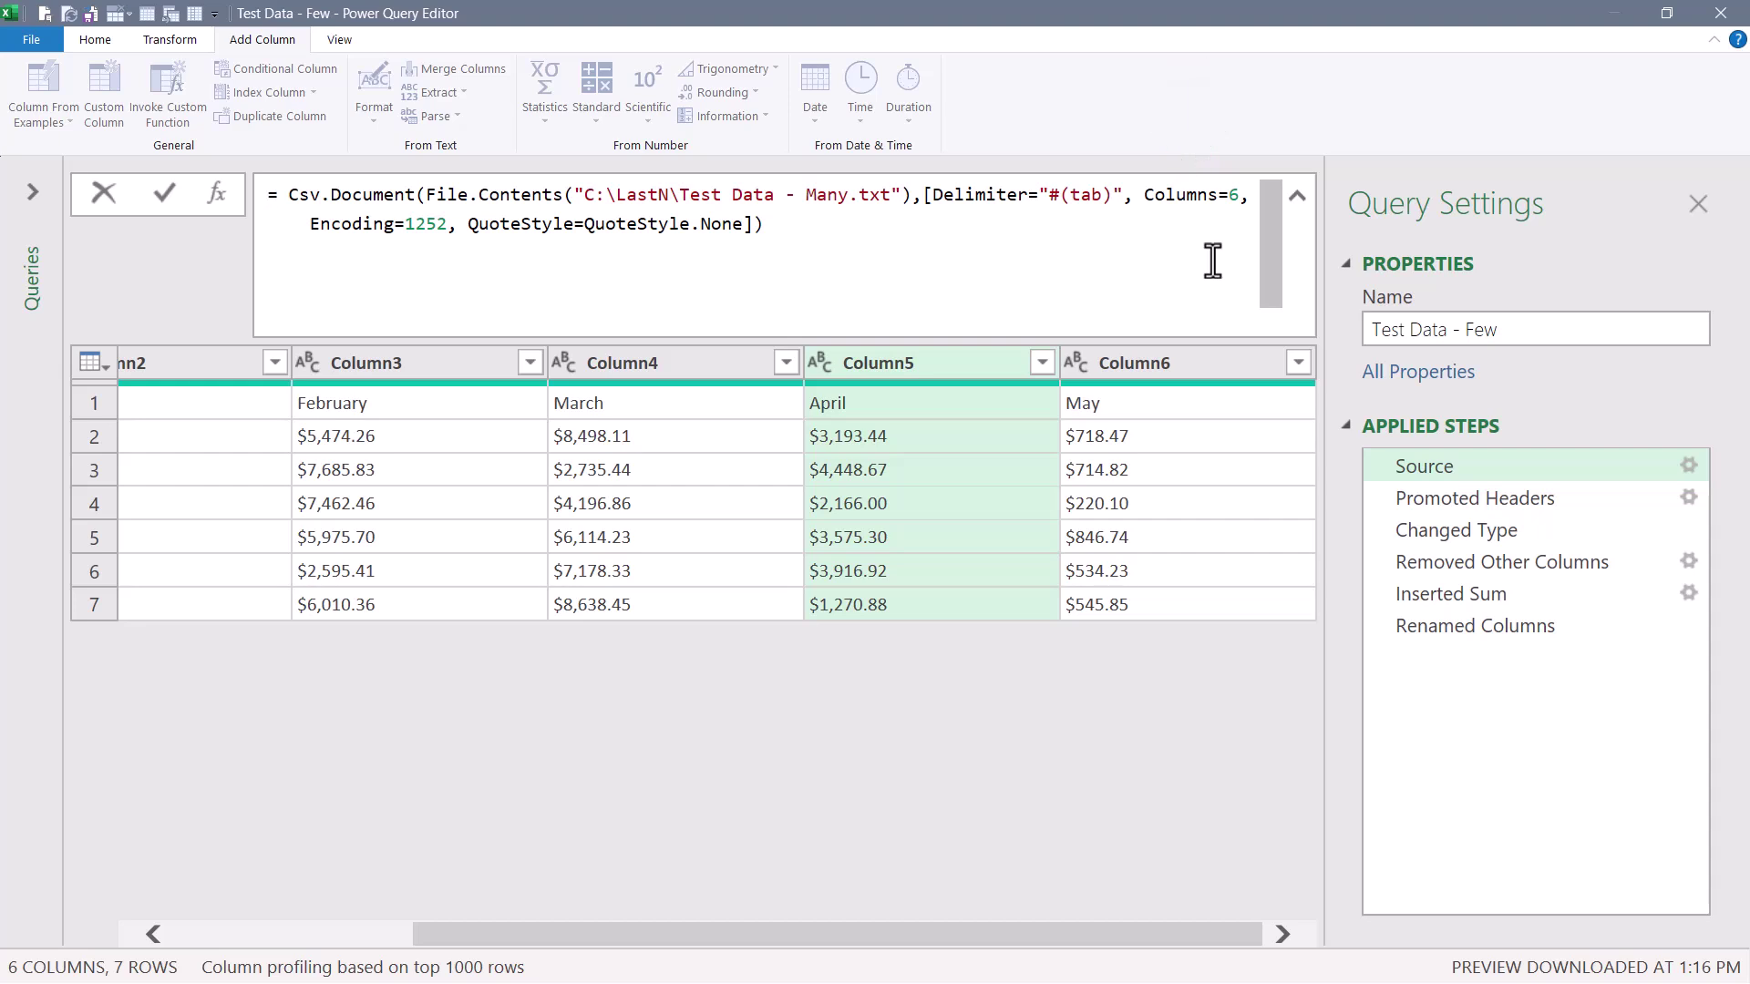
left_click(999, 722)
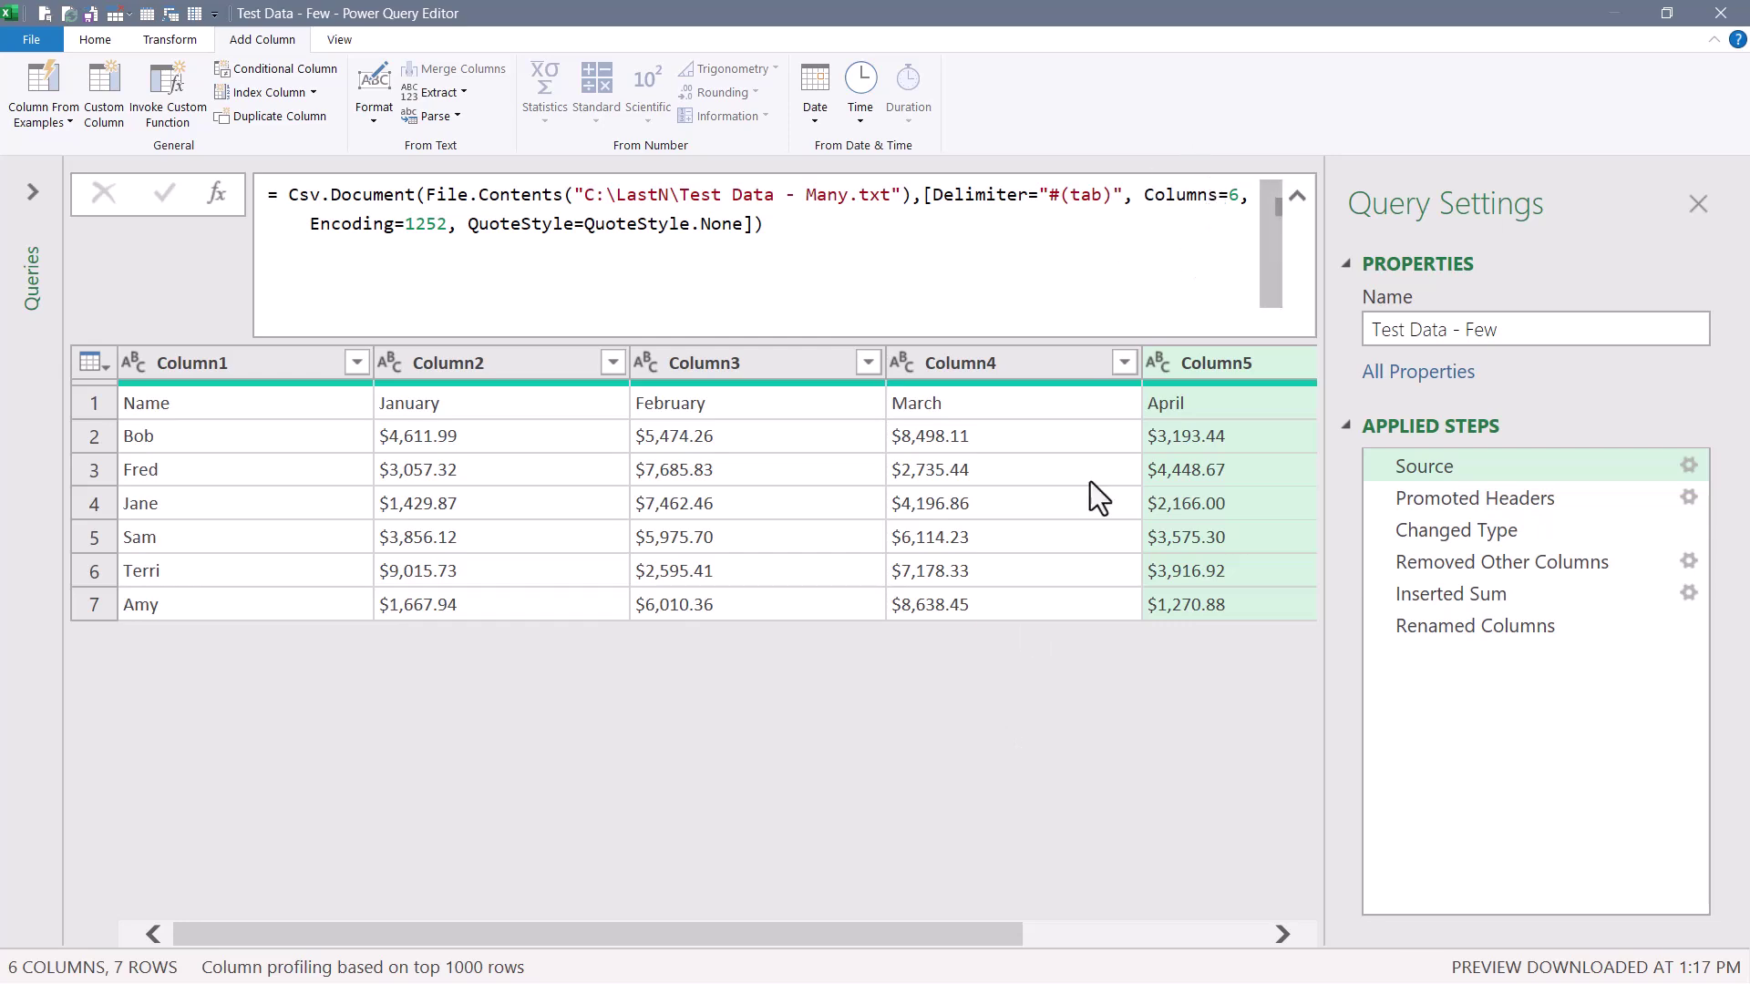
left_click_drag(932, 936, 1353, 943)
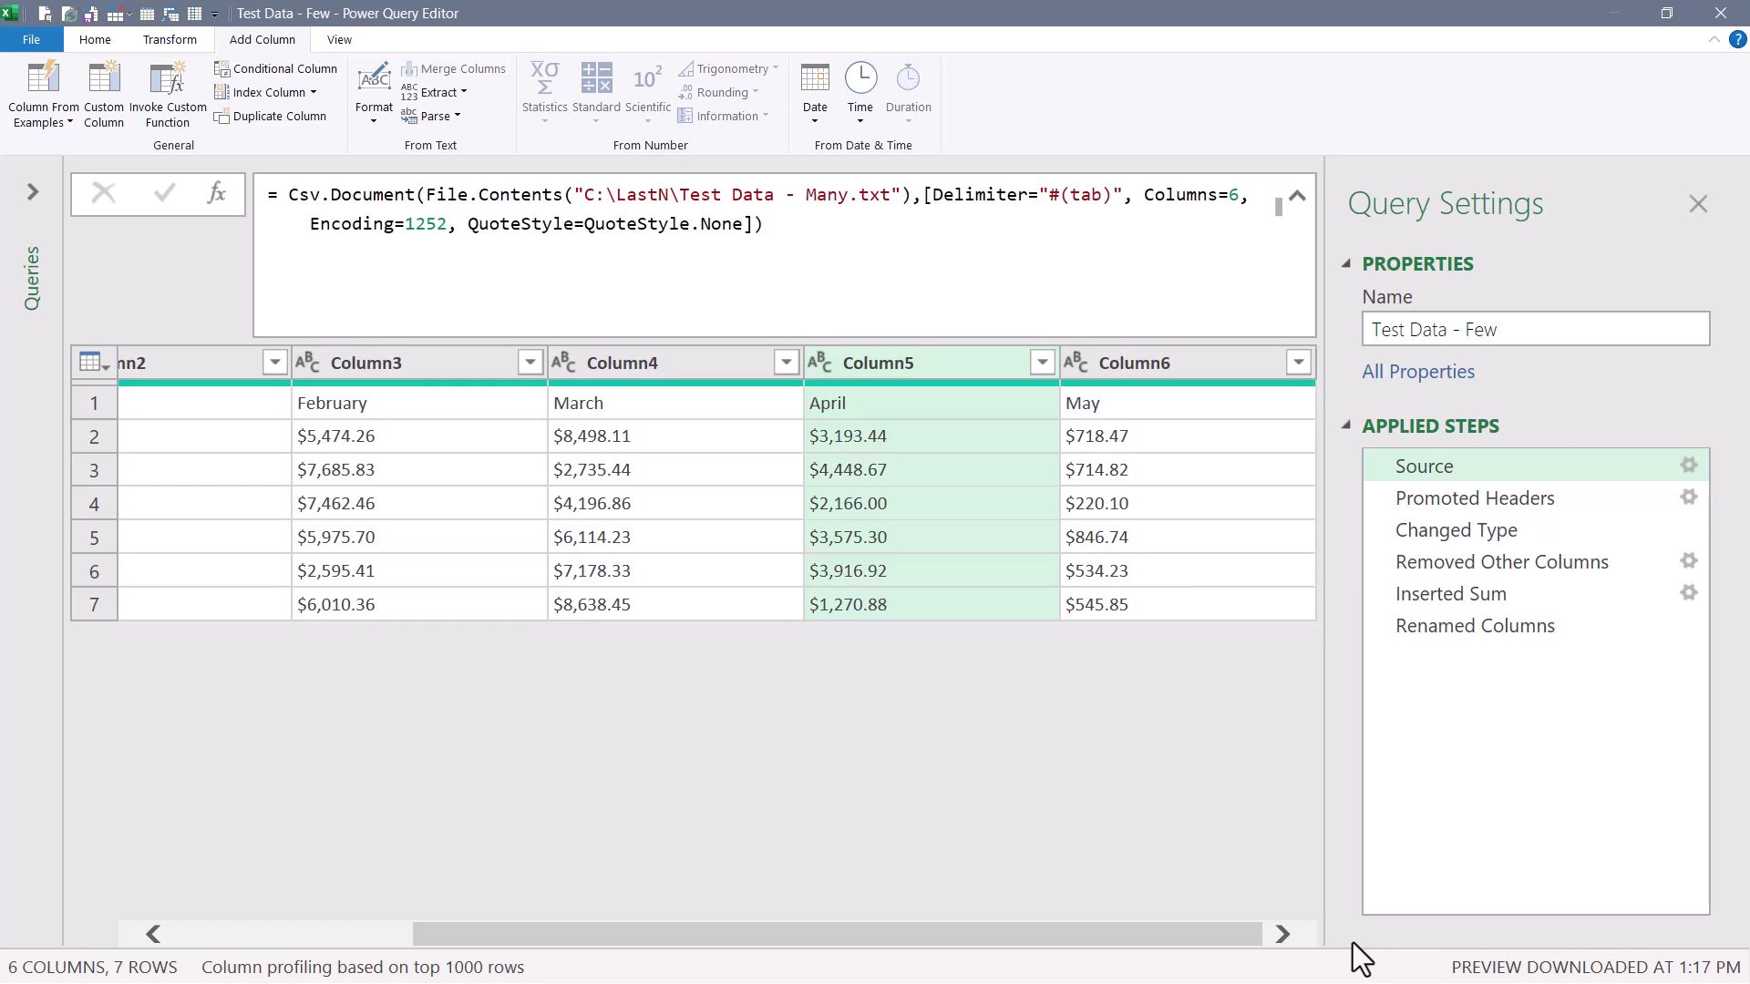
left_click(1241, 194)
key("BackSpace")
type("11")
key("Return")
left_click_drag(733, 935, 1230, 937)
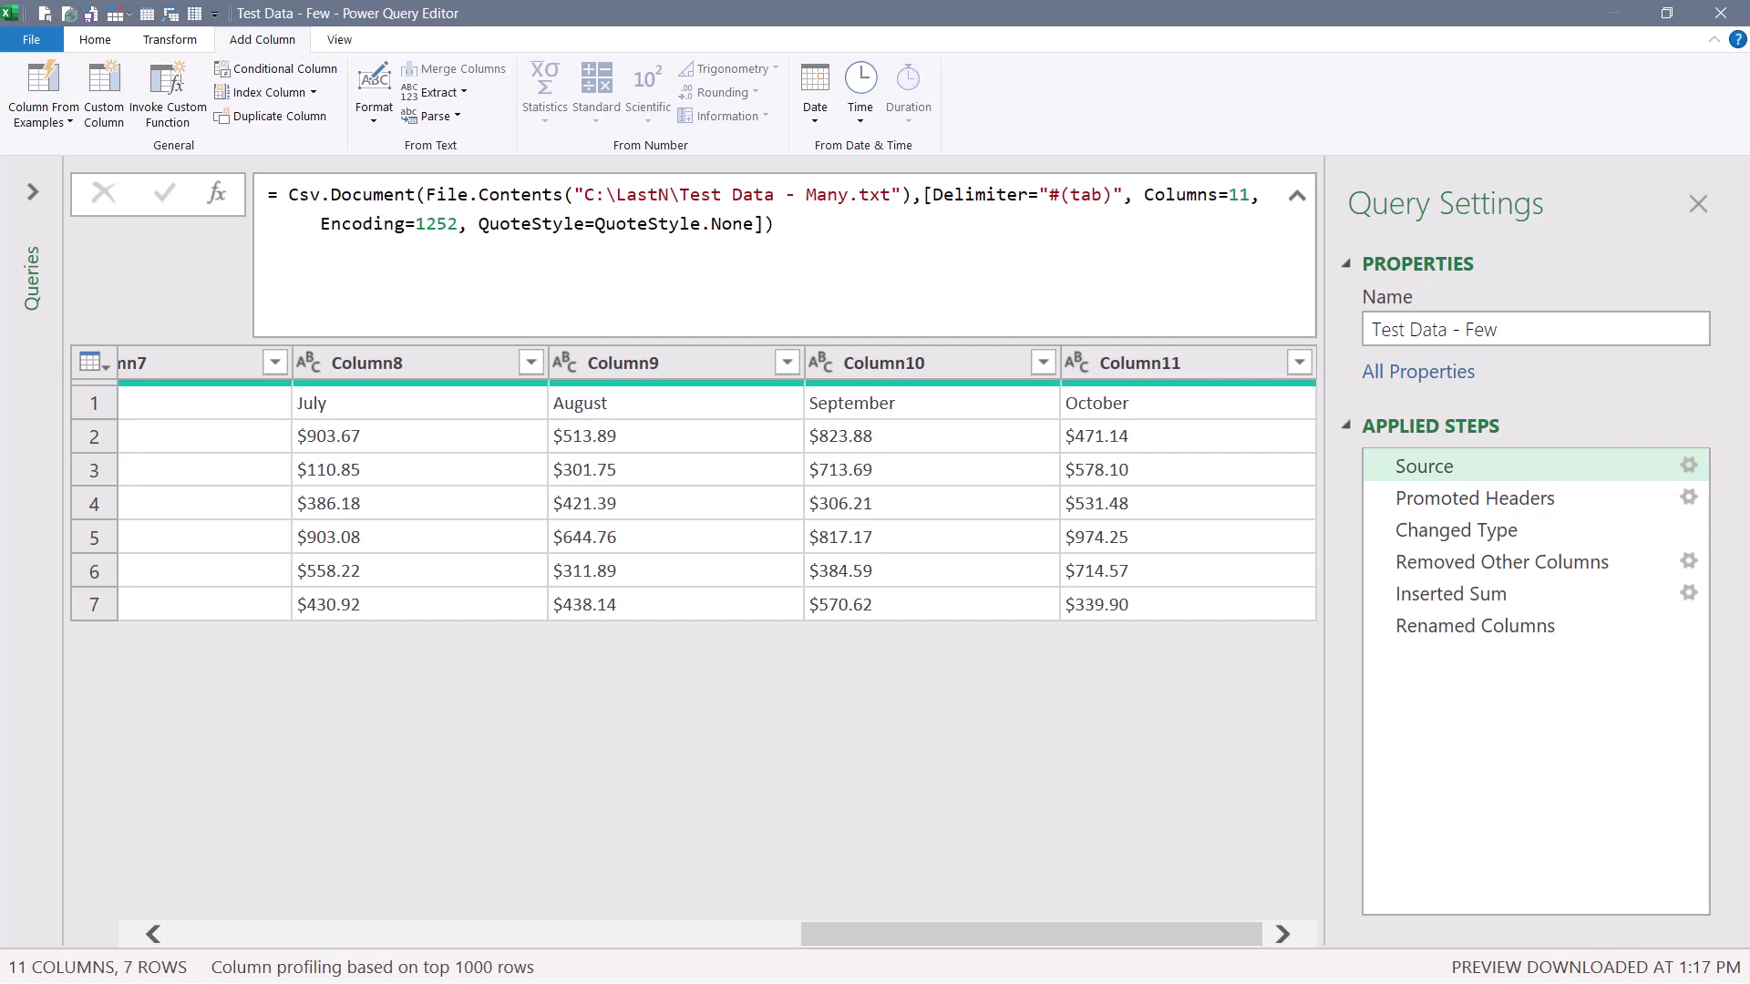
Point the Source step back to Test Data - Few.txt and inspect its last columns.
left_click(1682, 463)
left_click(1039, 401)
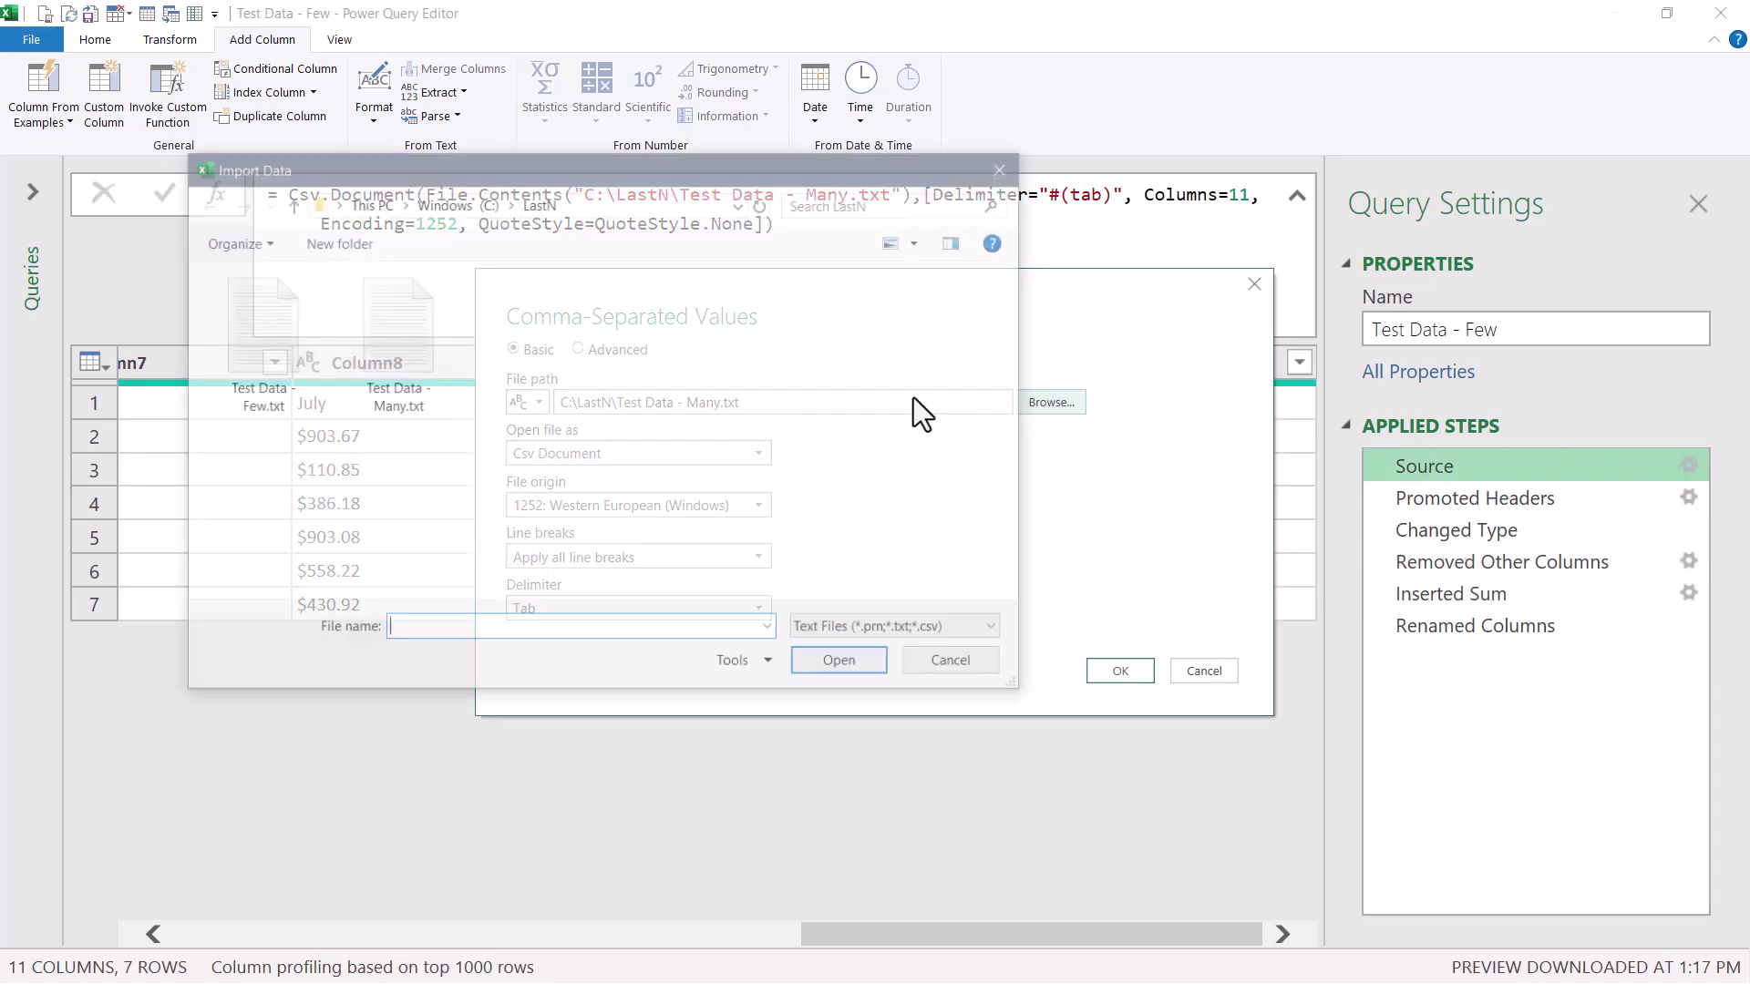
double_click(245, 345)
left_click_drag(1137, 930, 1182, 970)
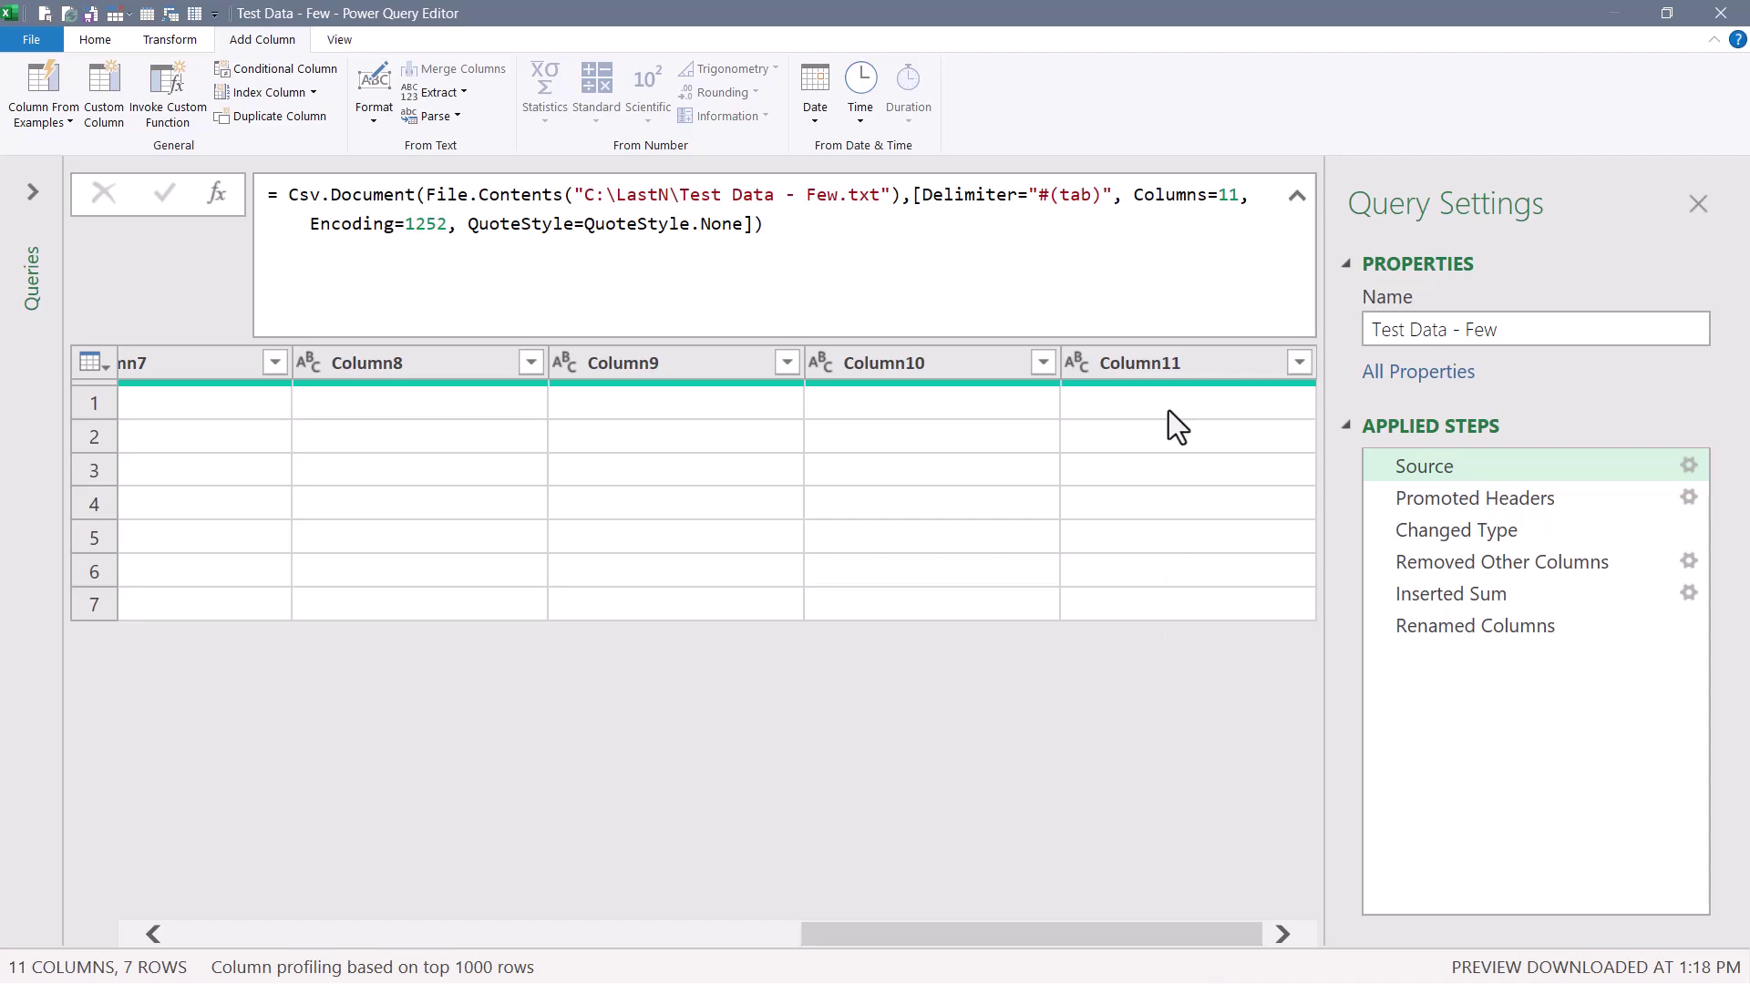
Remove the Columns argument from the Source step's Csv.Document formula and commit the edit.
left_click_drag(1133, 195, 1251, 195)
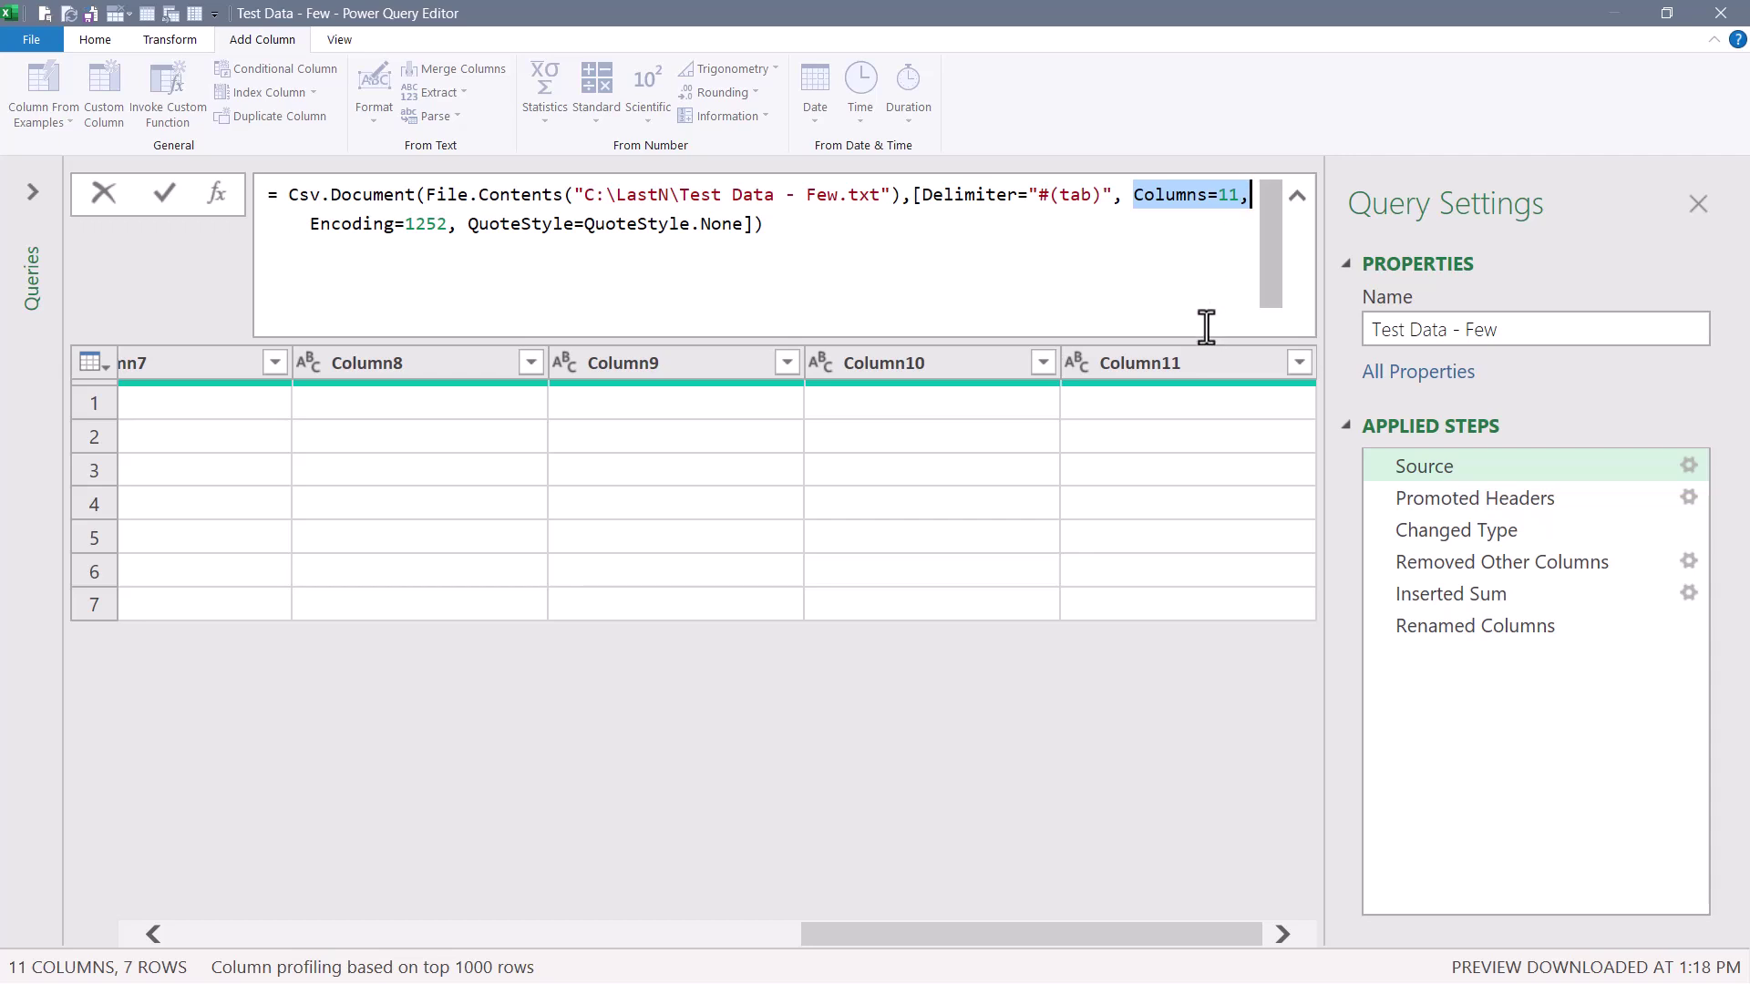
key("Delete")
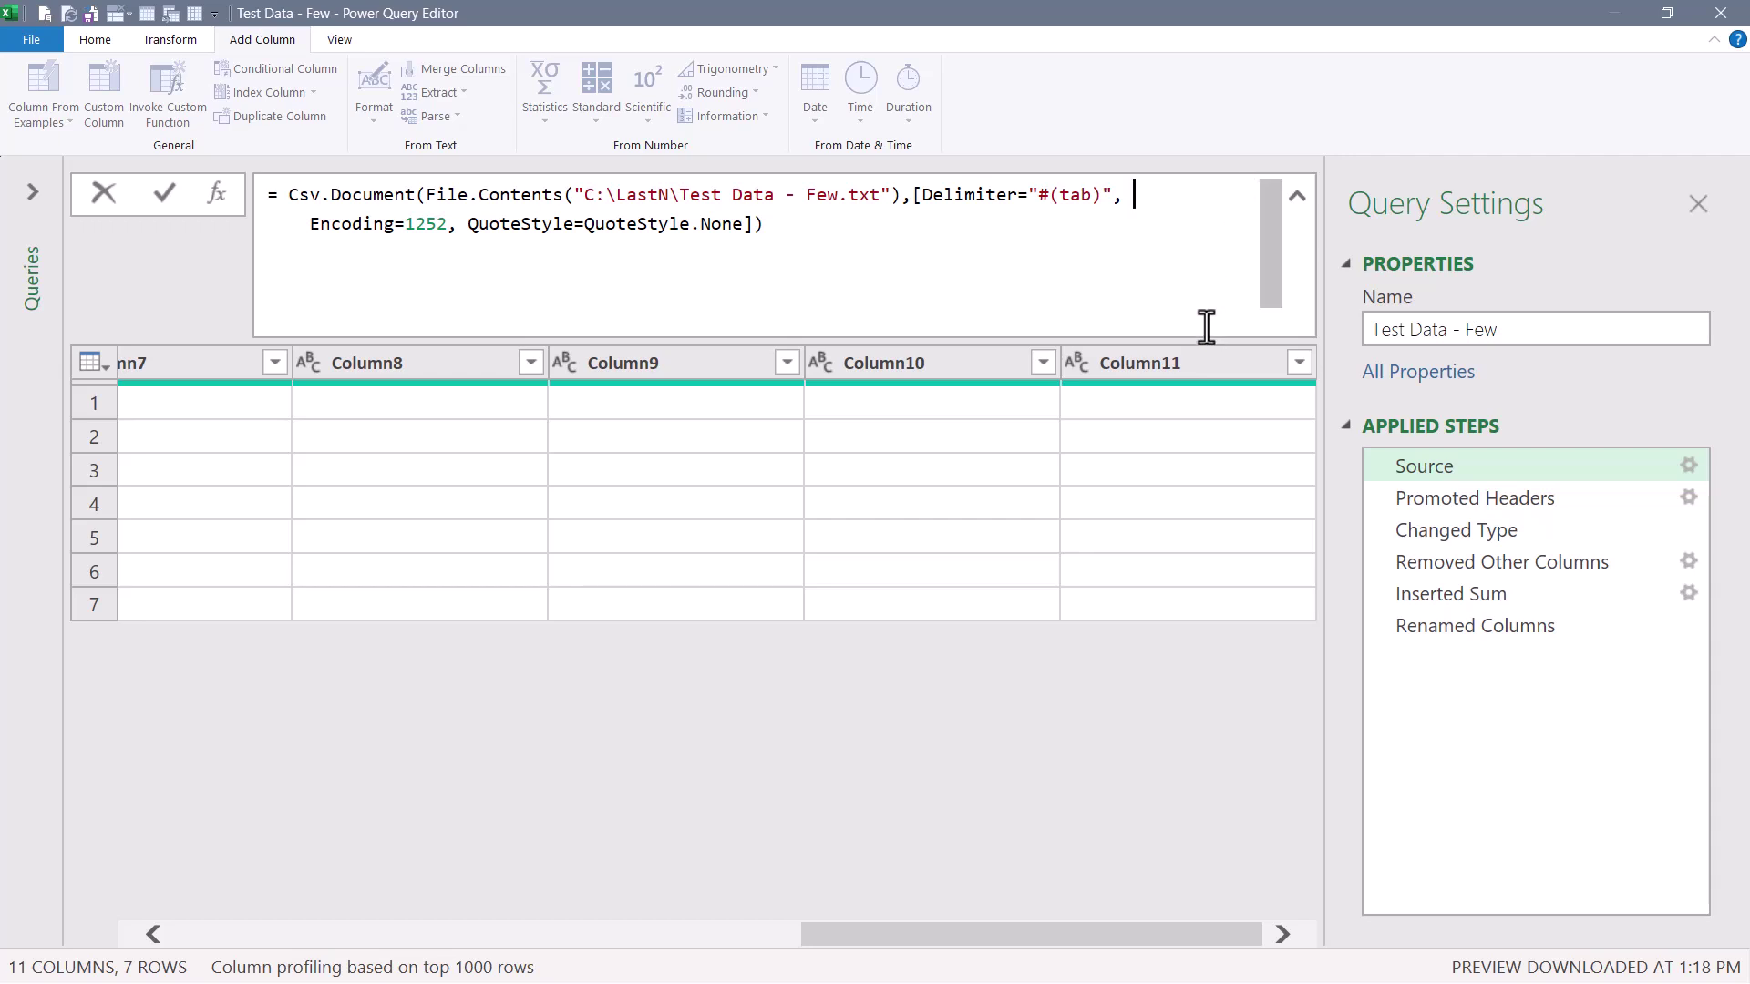
left_click(165, 194)
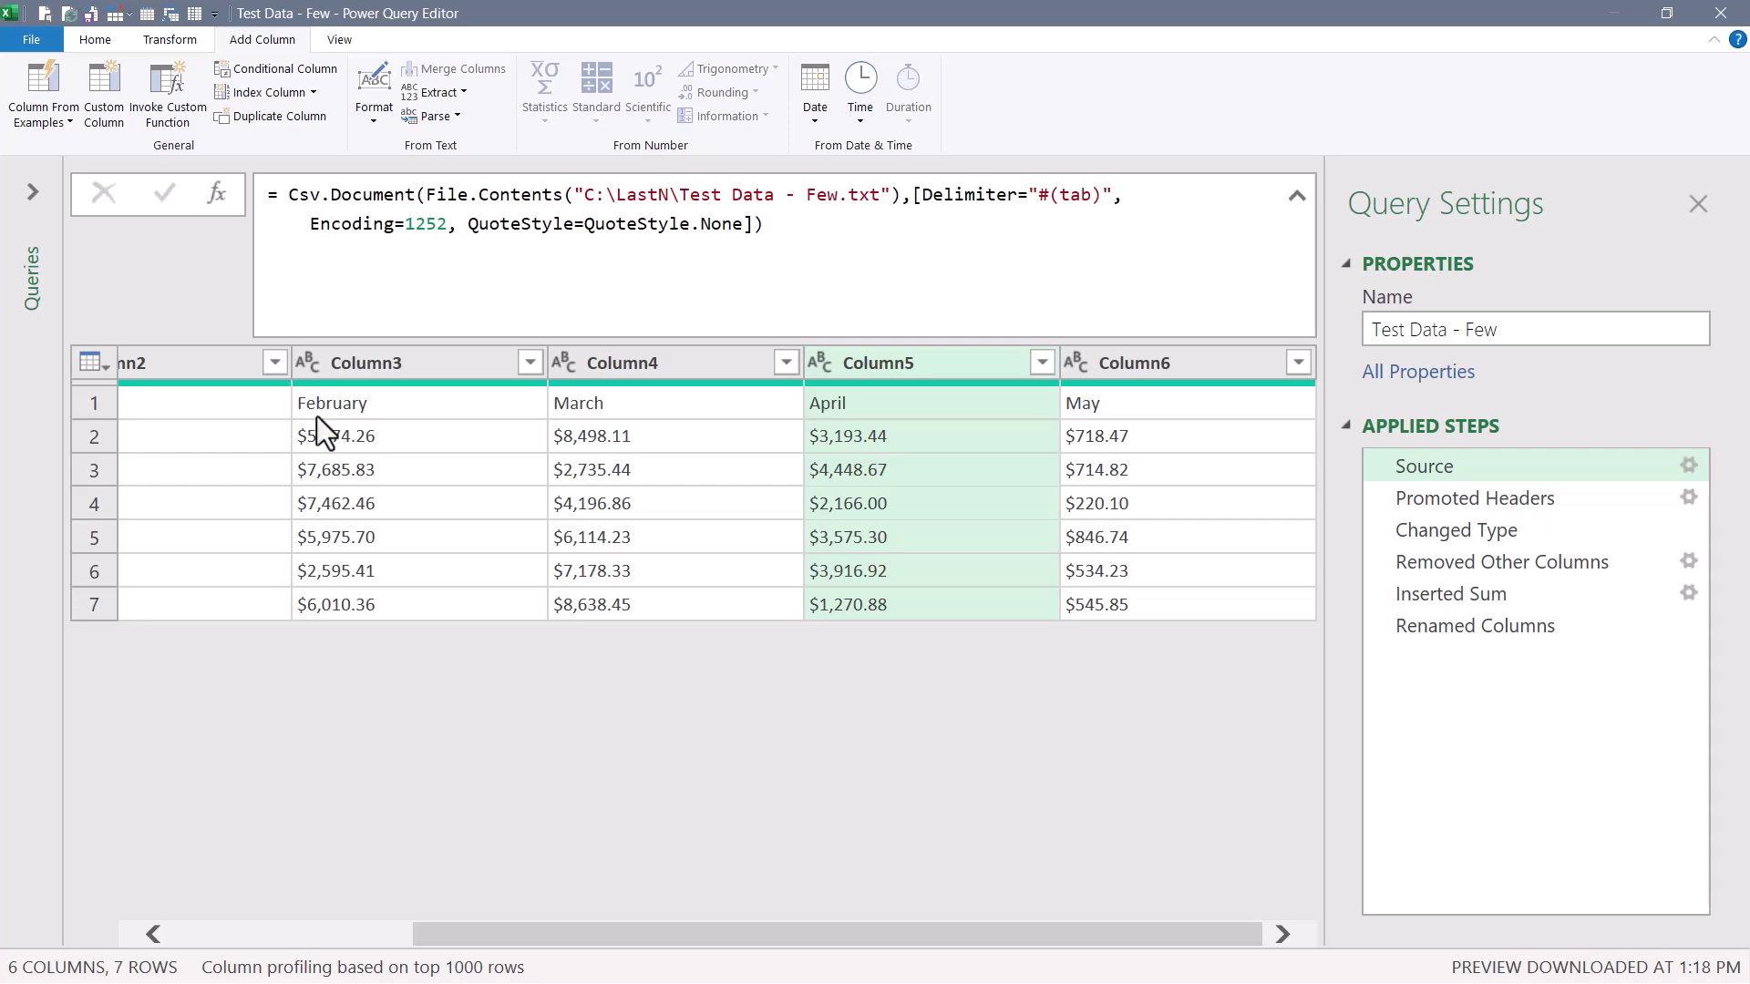
left_click_drag(675, 935, 434, 935)
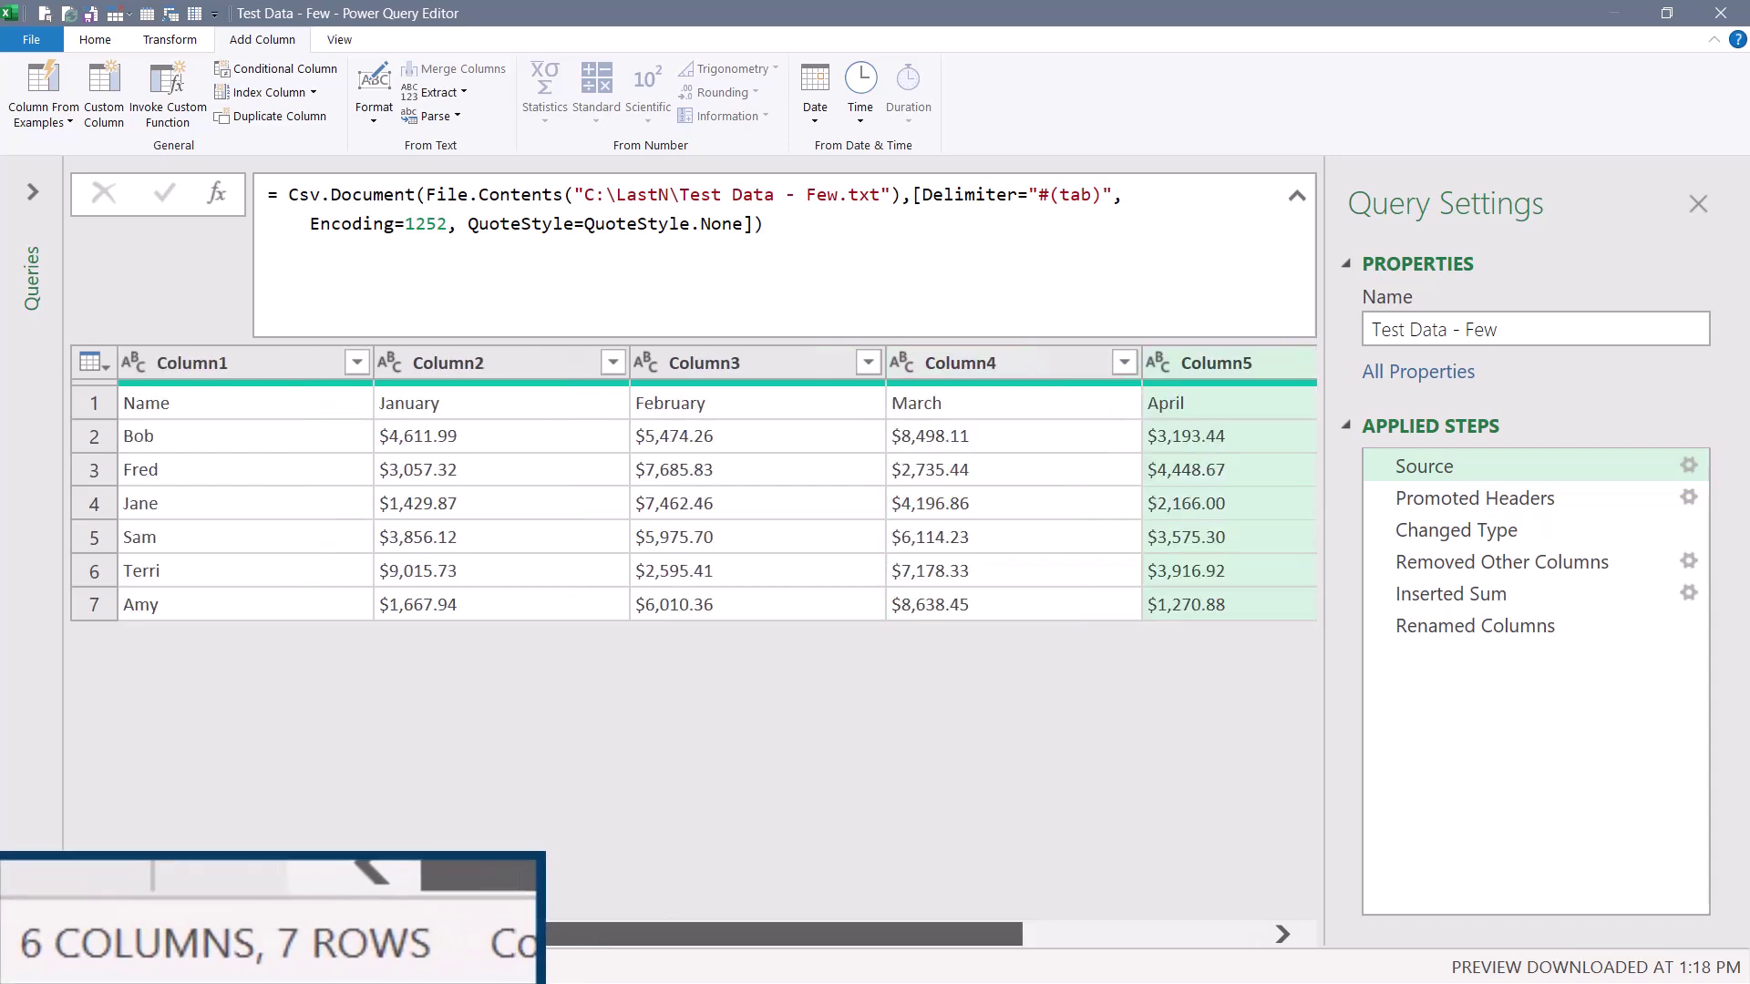
Switch the Source step's file path to Test Data - Many.txt to test the formula without a column limit.
left_click(1688, 466)
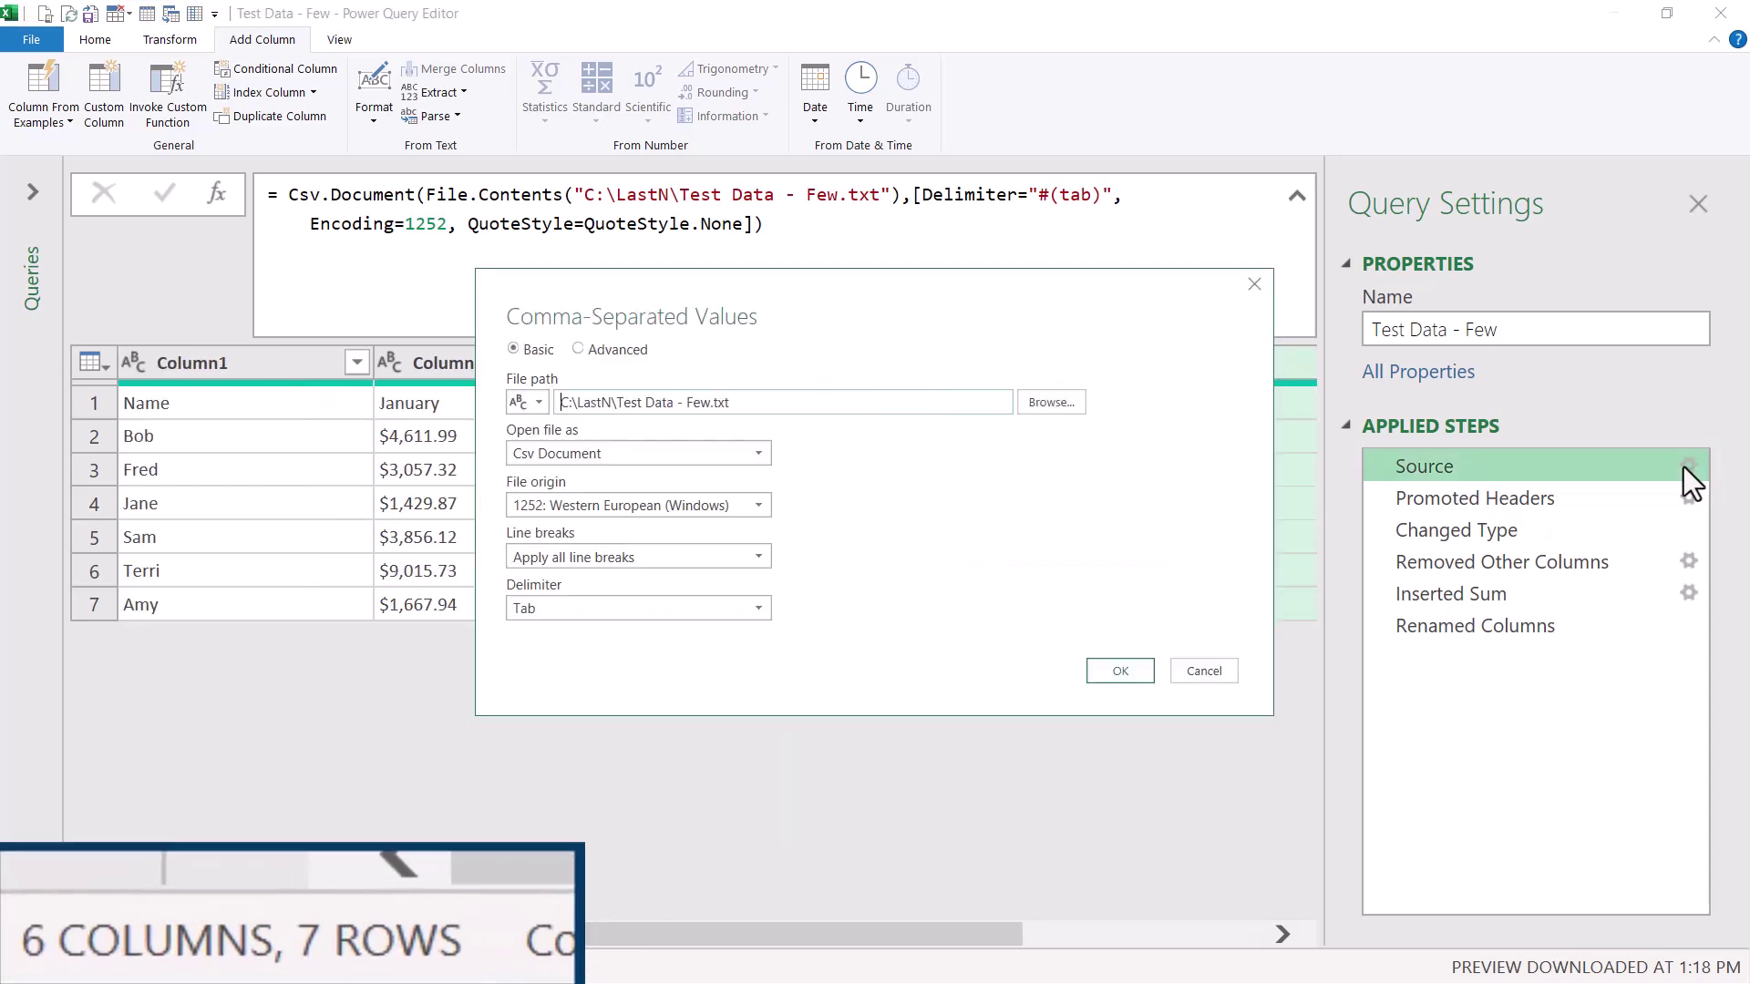
left_click(1051, 402)
double_click(412, 323)
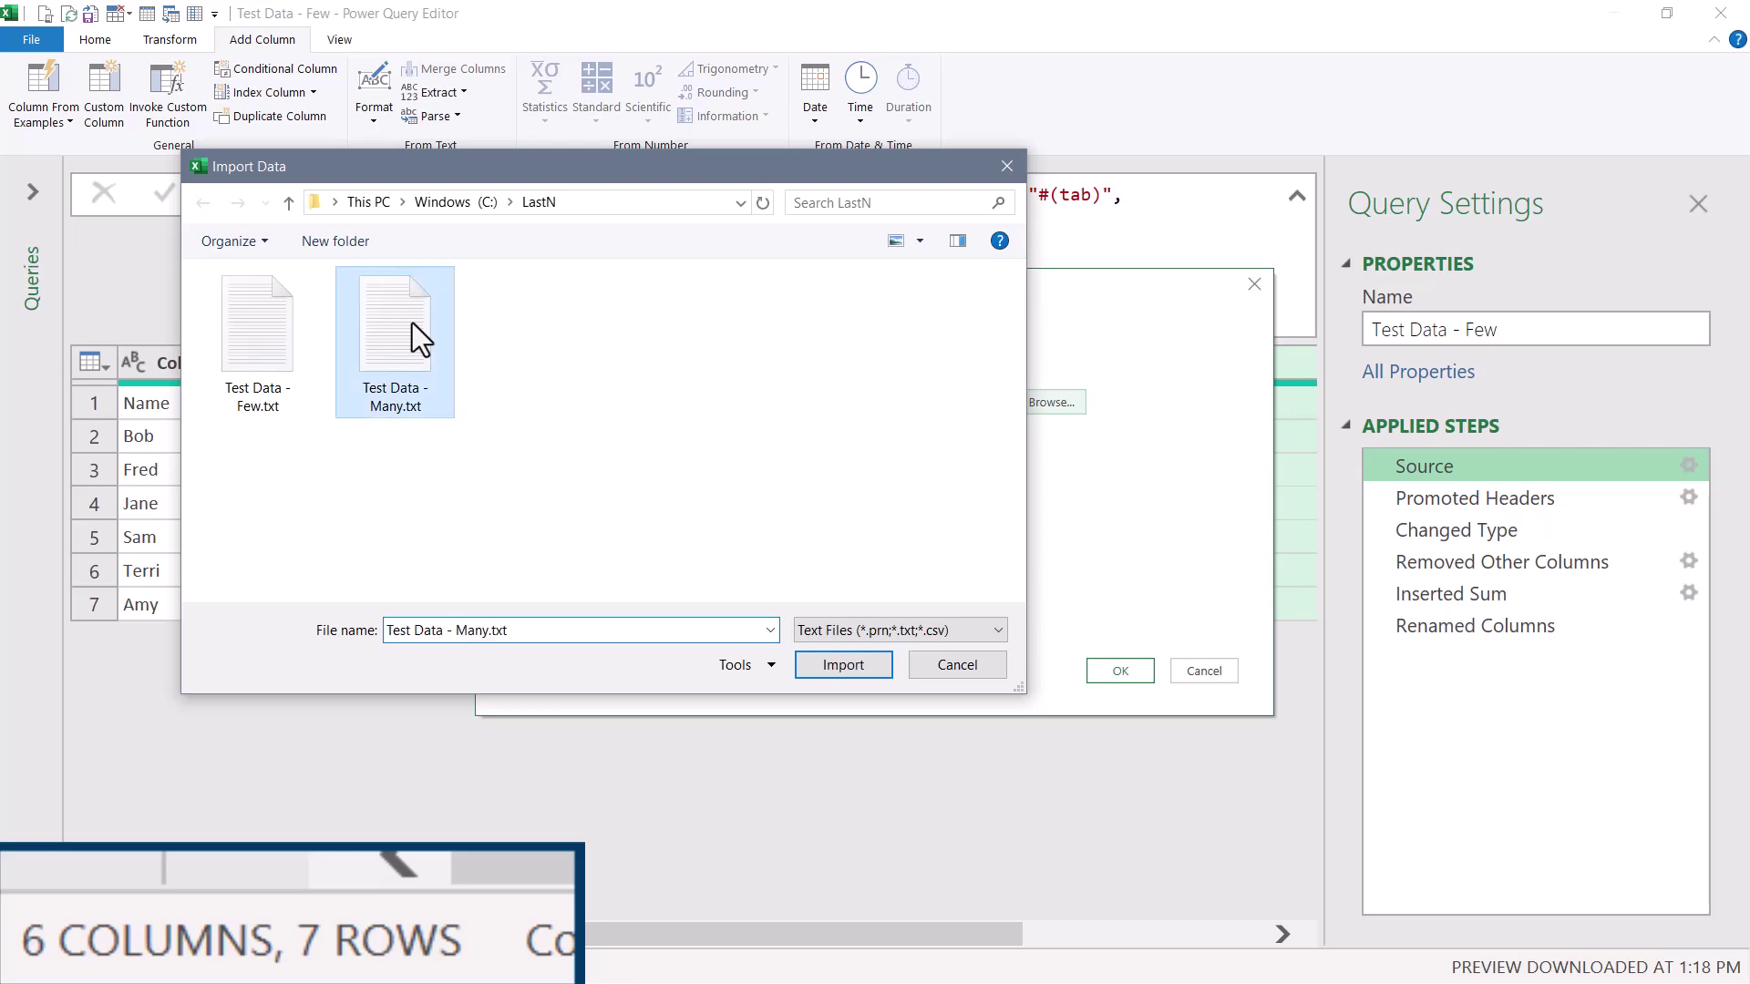
left_click(1120, 671)
left_click(1070, 944)
Return the Source step's file path to Test Data - Few.txt and check its last columns.
left_click(1690, 470)
left_click(1050, 401)
left_click(265, 343)
left_click(839, 555)
key("Return")
left_click_drag(954, 927, 1325, 937)
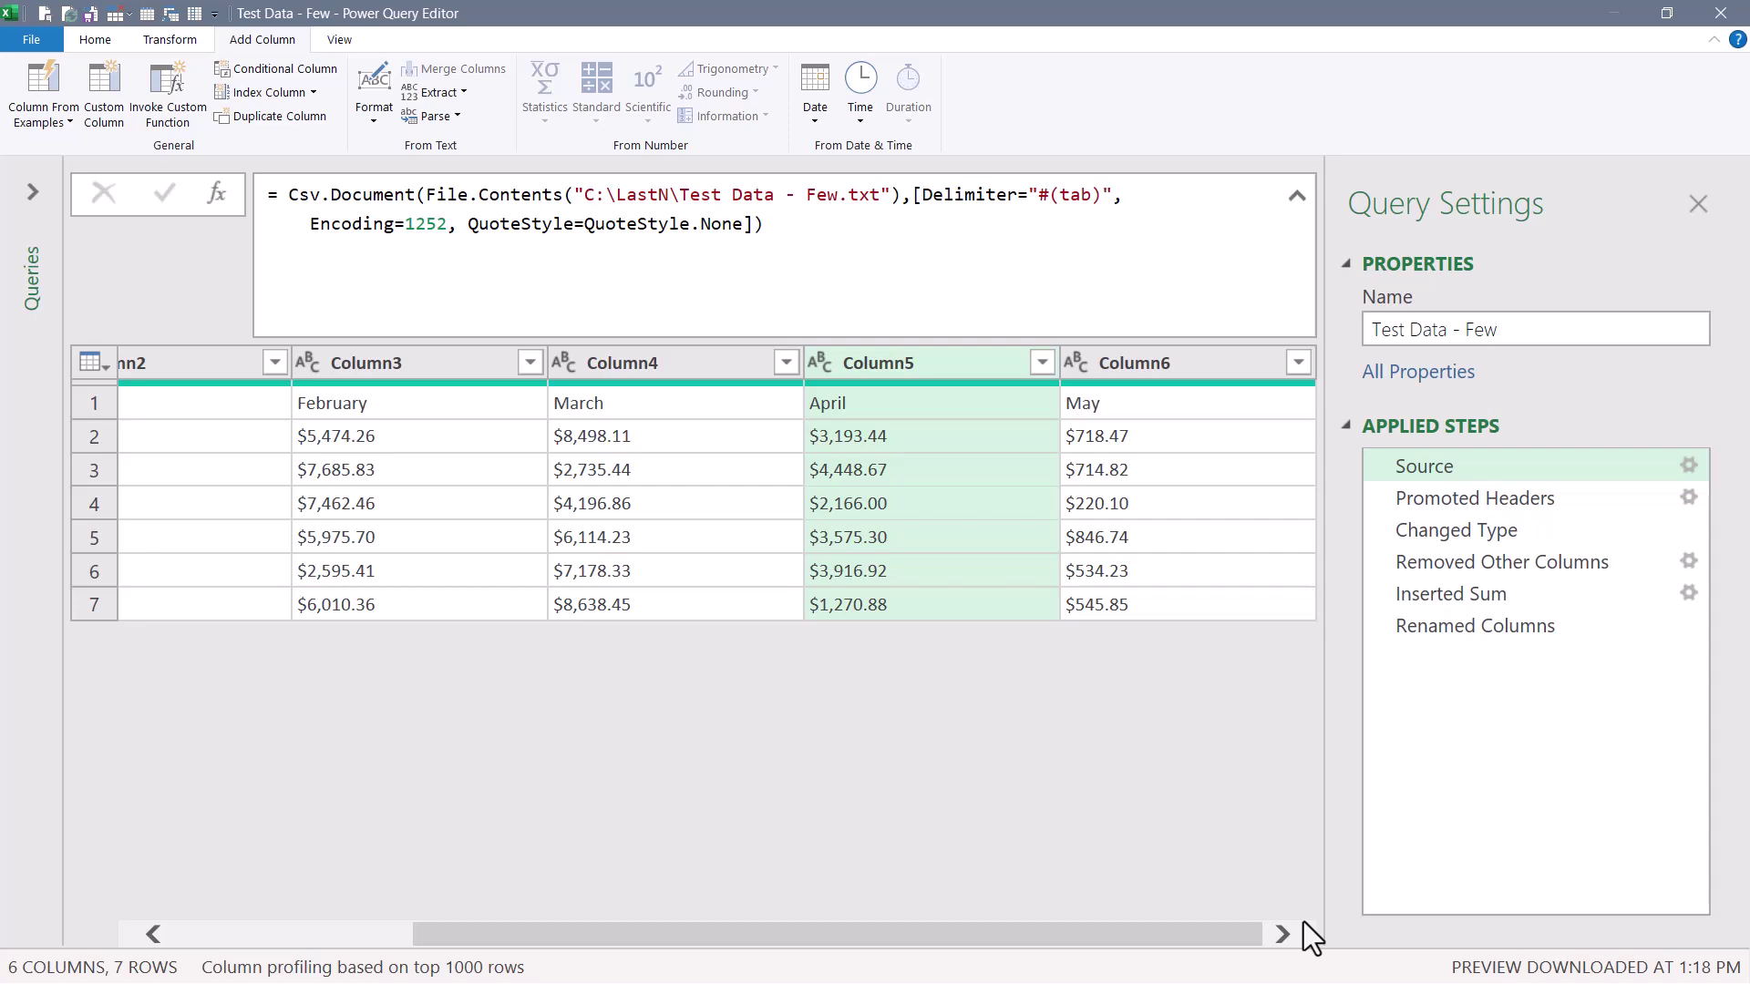
Delete the Changed Type step from the query.
left_click(1468, 499)
left_click(1451, 533)
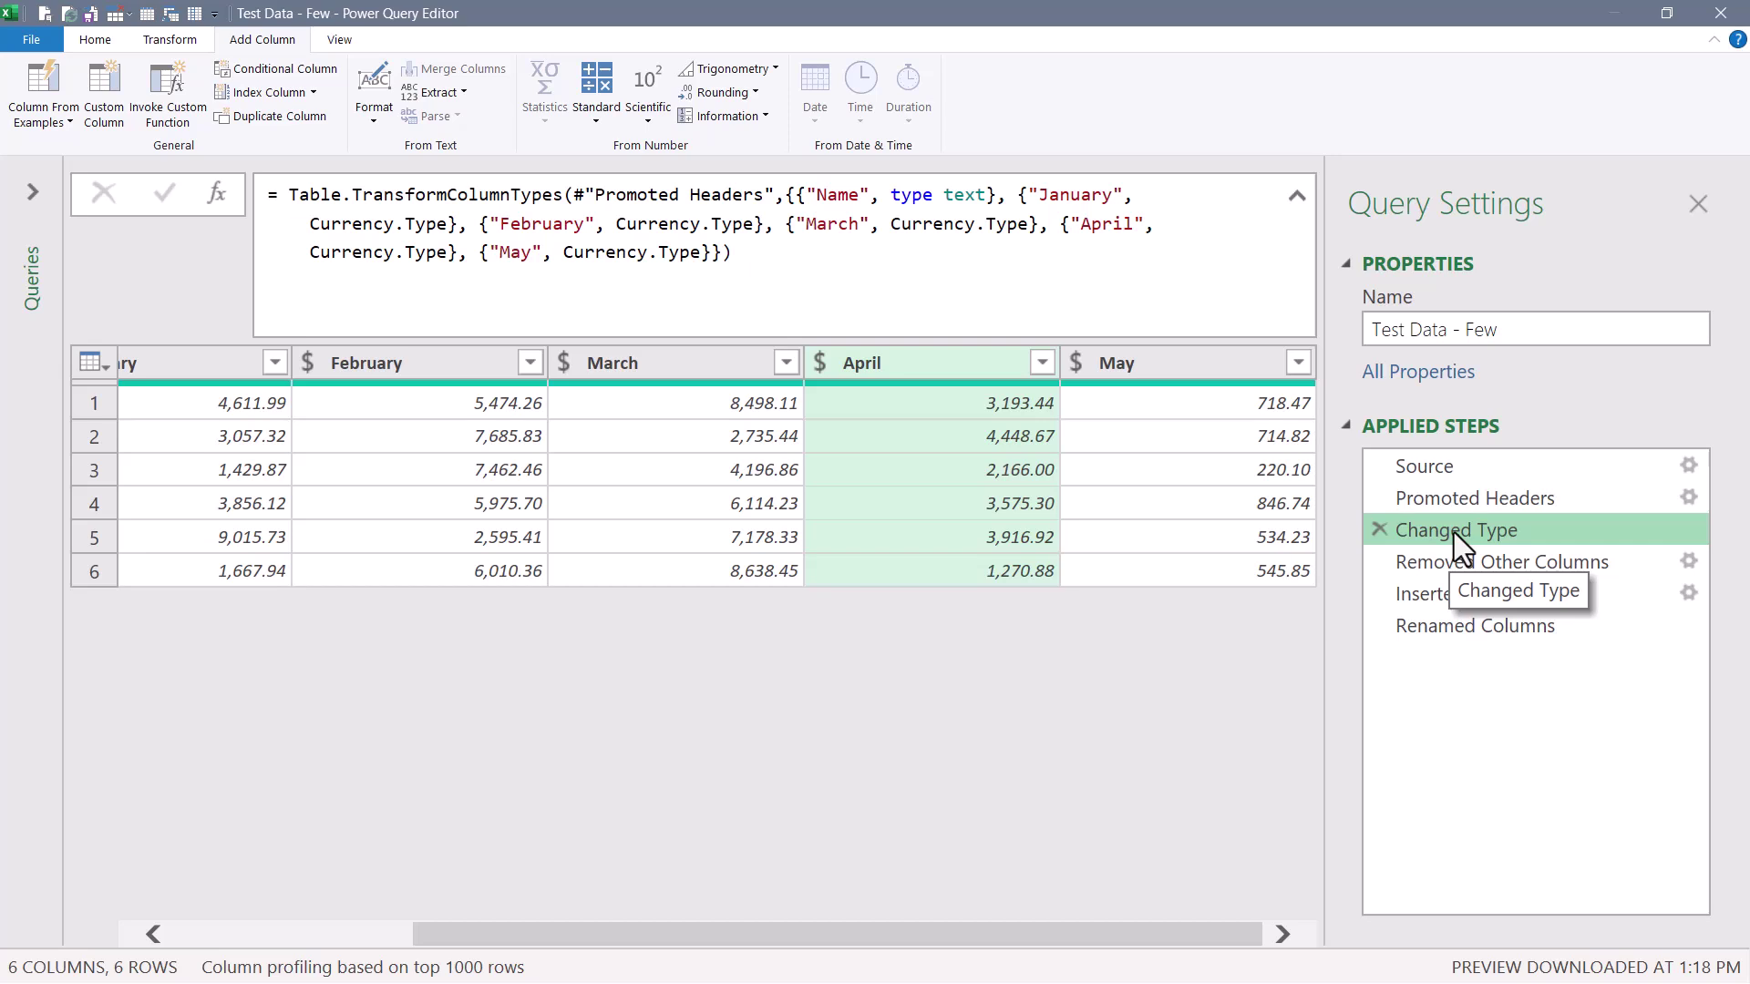
left_click(1380, 529)
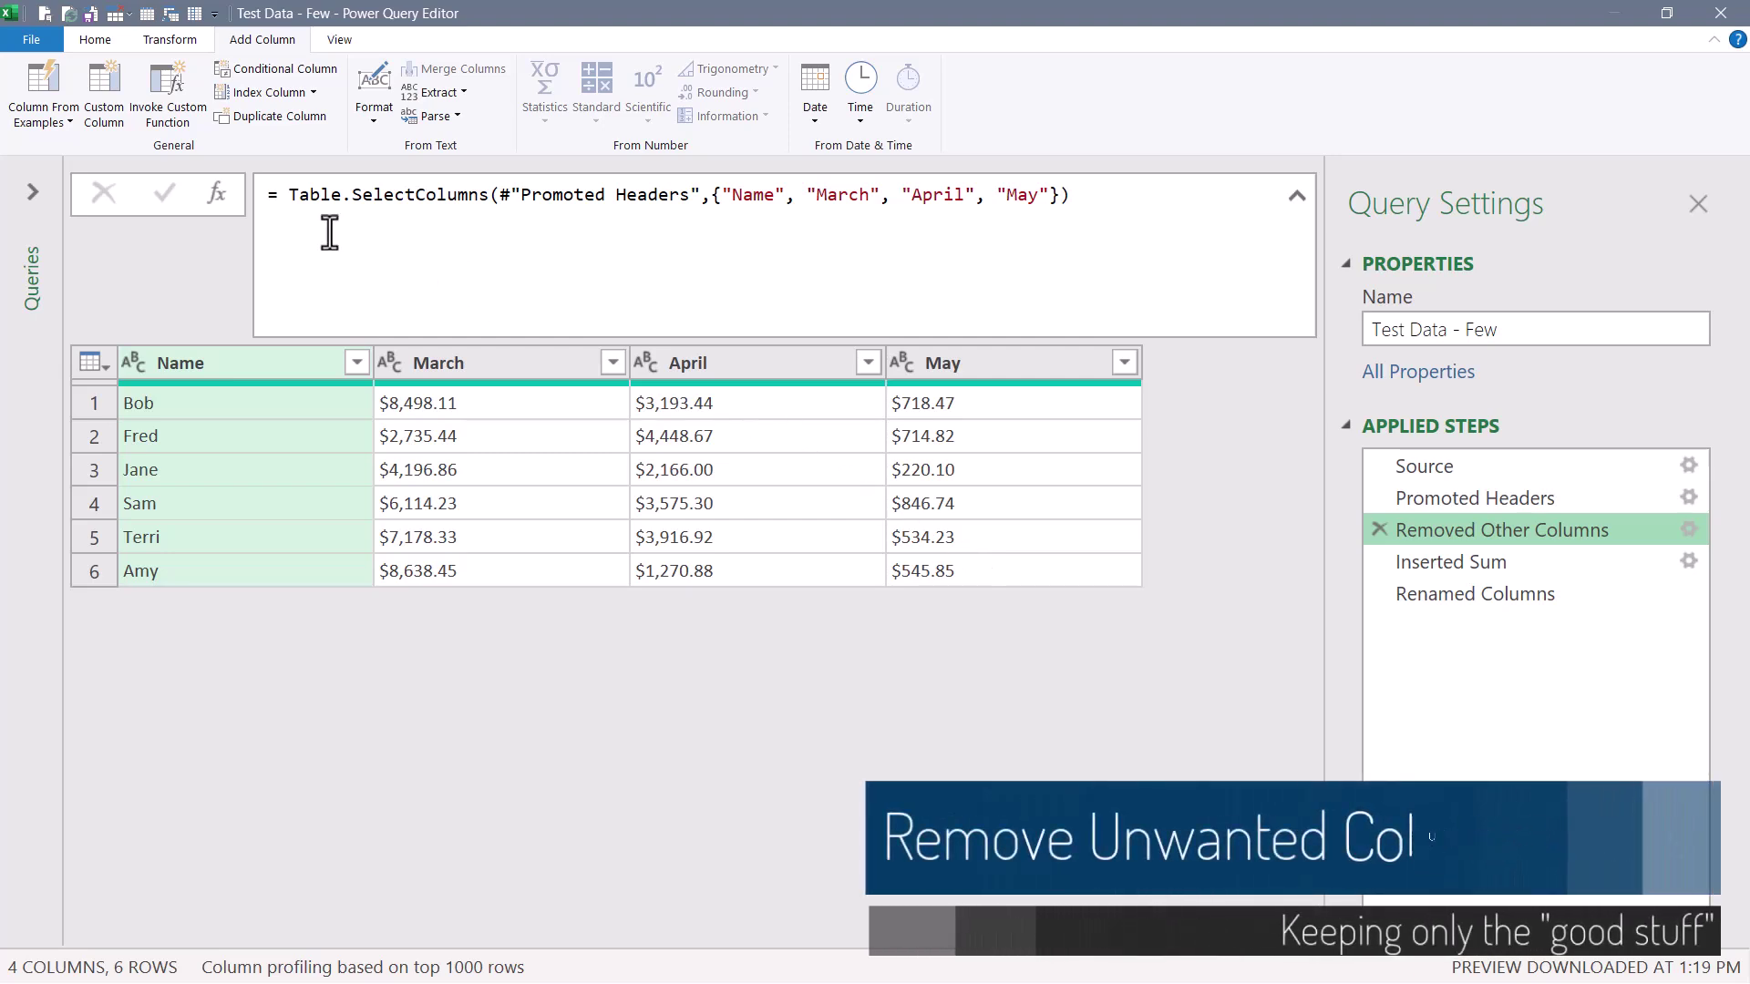
Examine the SelectColumns function and the hard-coded column names in the Removed Other Columns formula.
left_click_drag(355, 196, 492, 196)
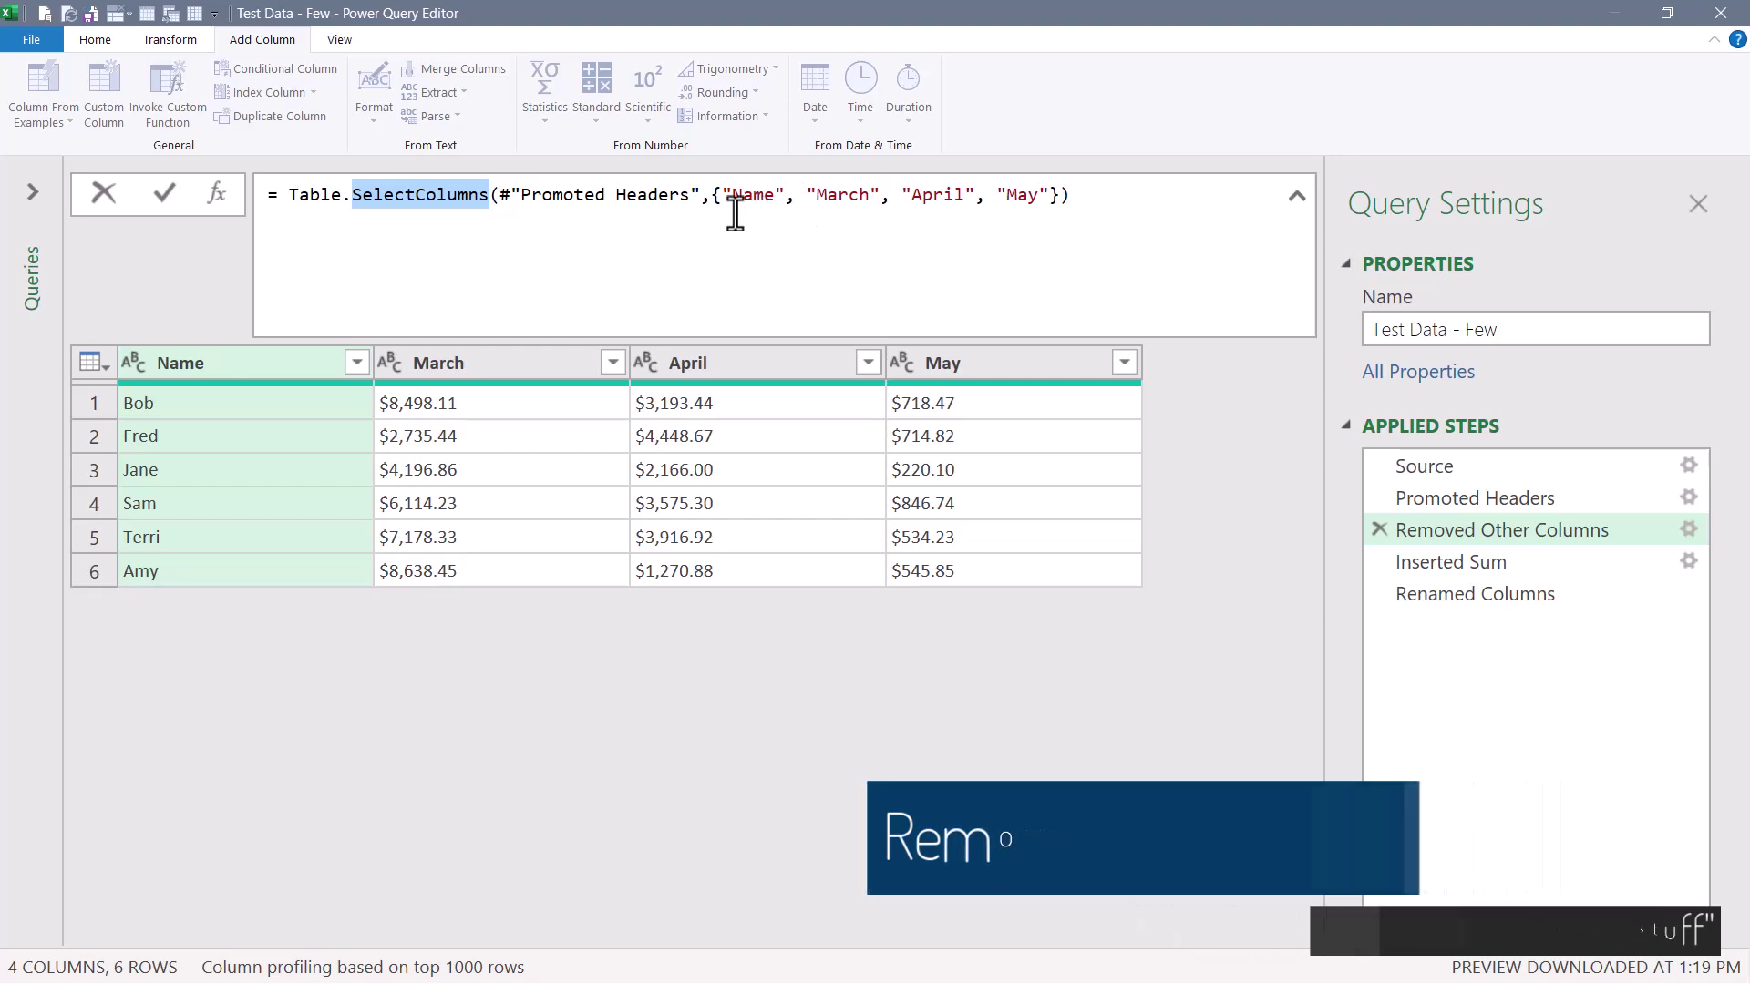
left_click_drag(721, 196, 1052, 196)
left_click(813, 196)
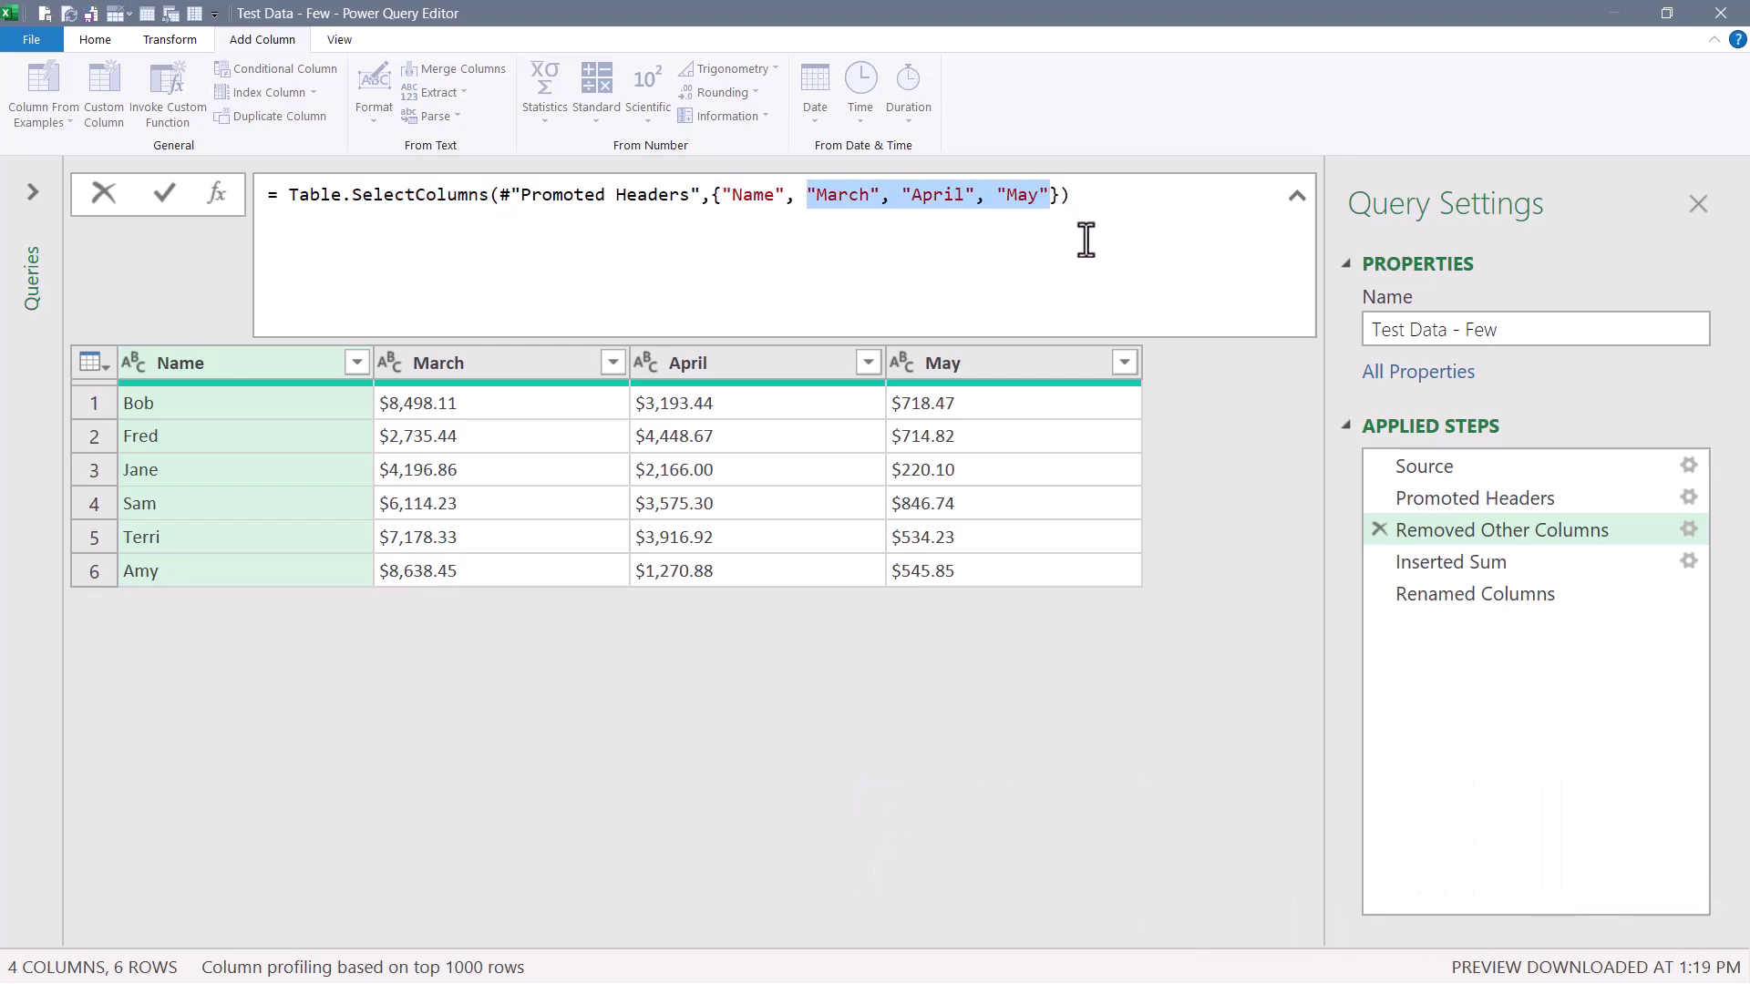
left_click(1131, 224)
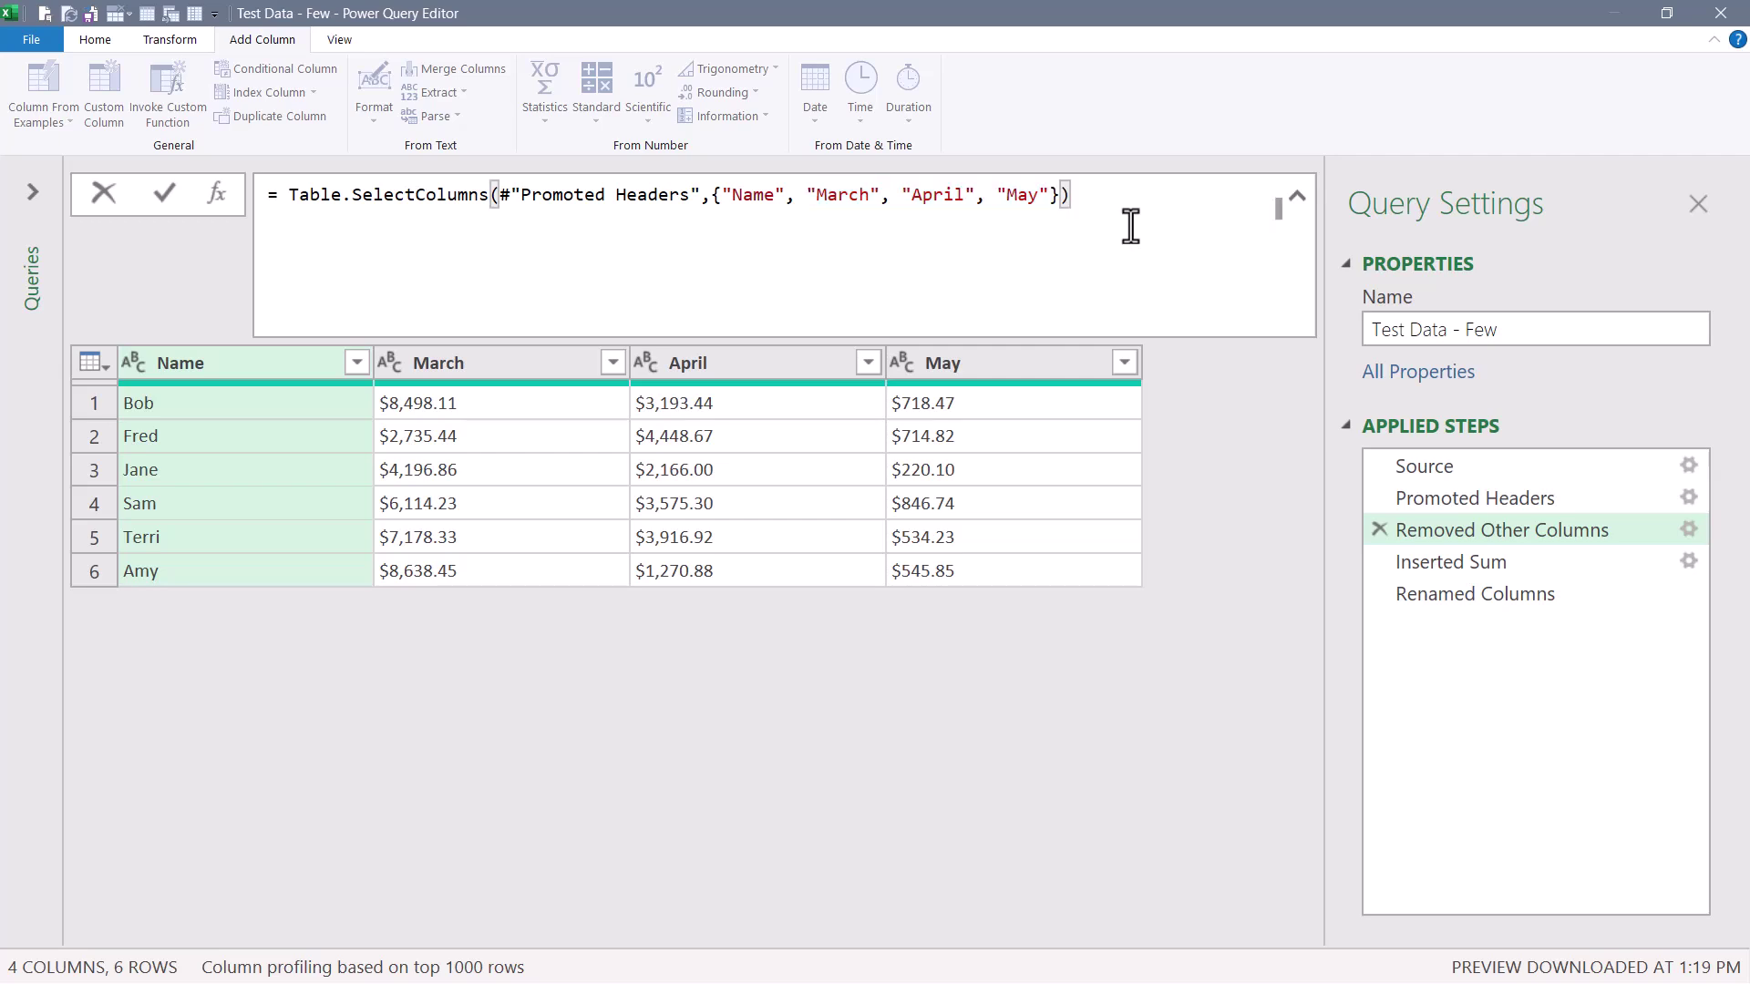
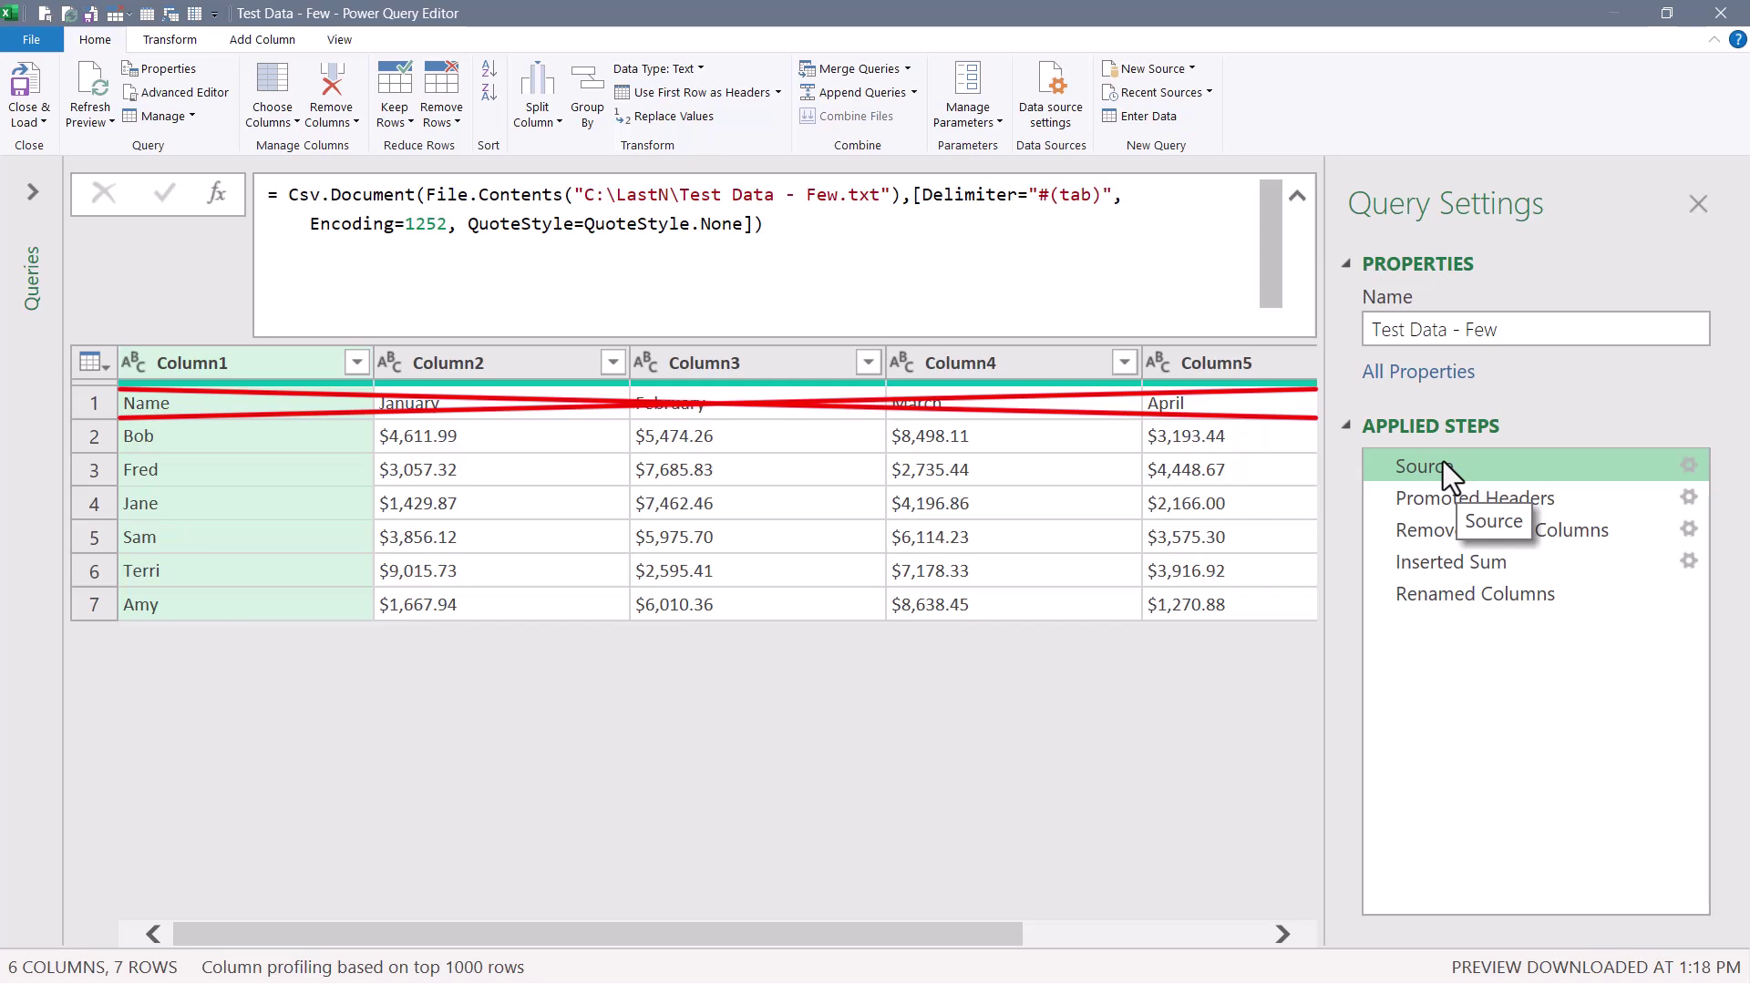
Insert a custom step after Source that lists the table's column names with the formula = Table.ColumnNames(Source).
left_click_drag(937, 932, 1241, 935)
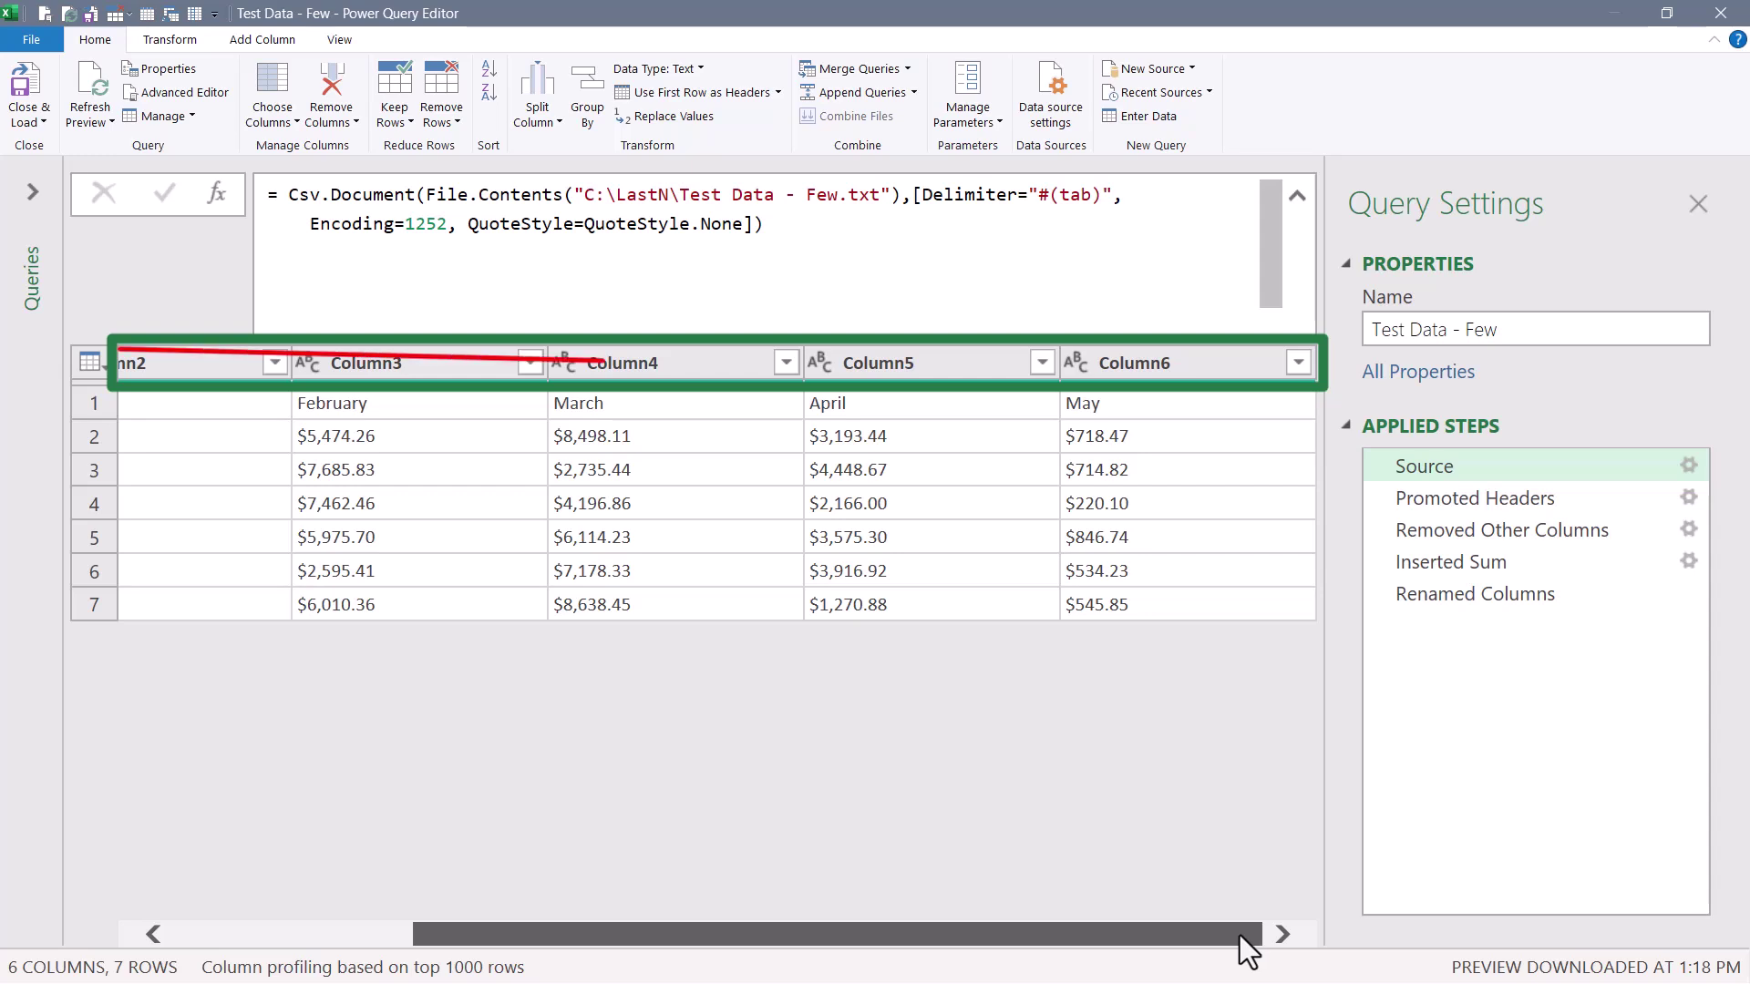
left_click_drag(1239, 937, 1238, 937)
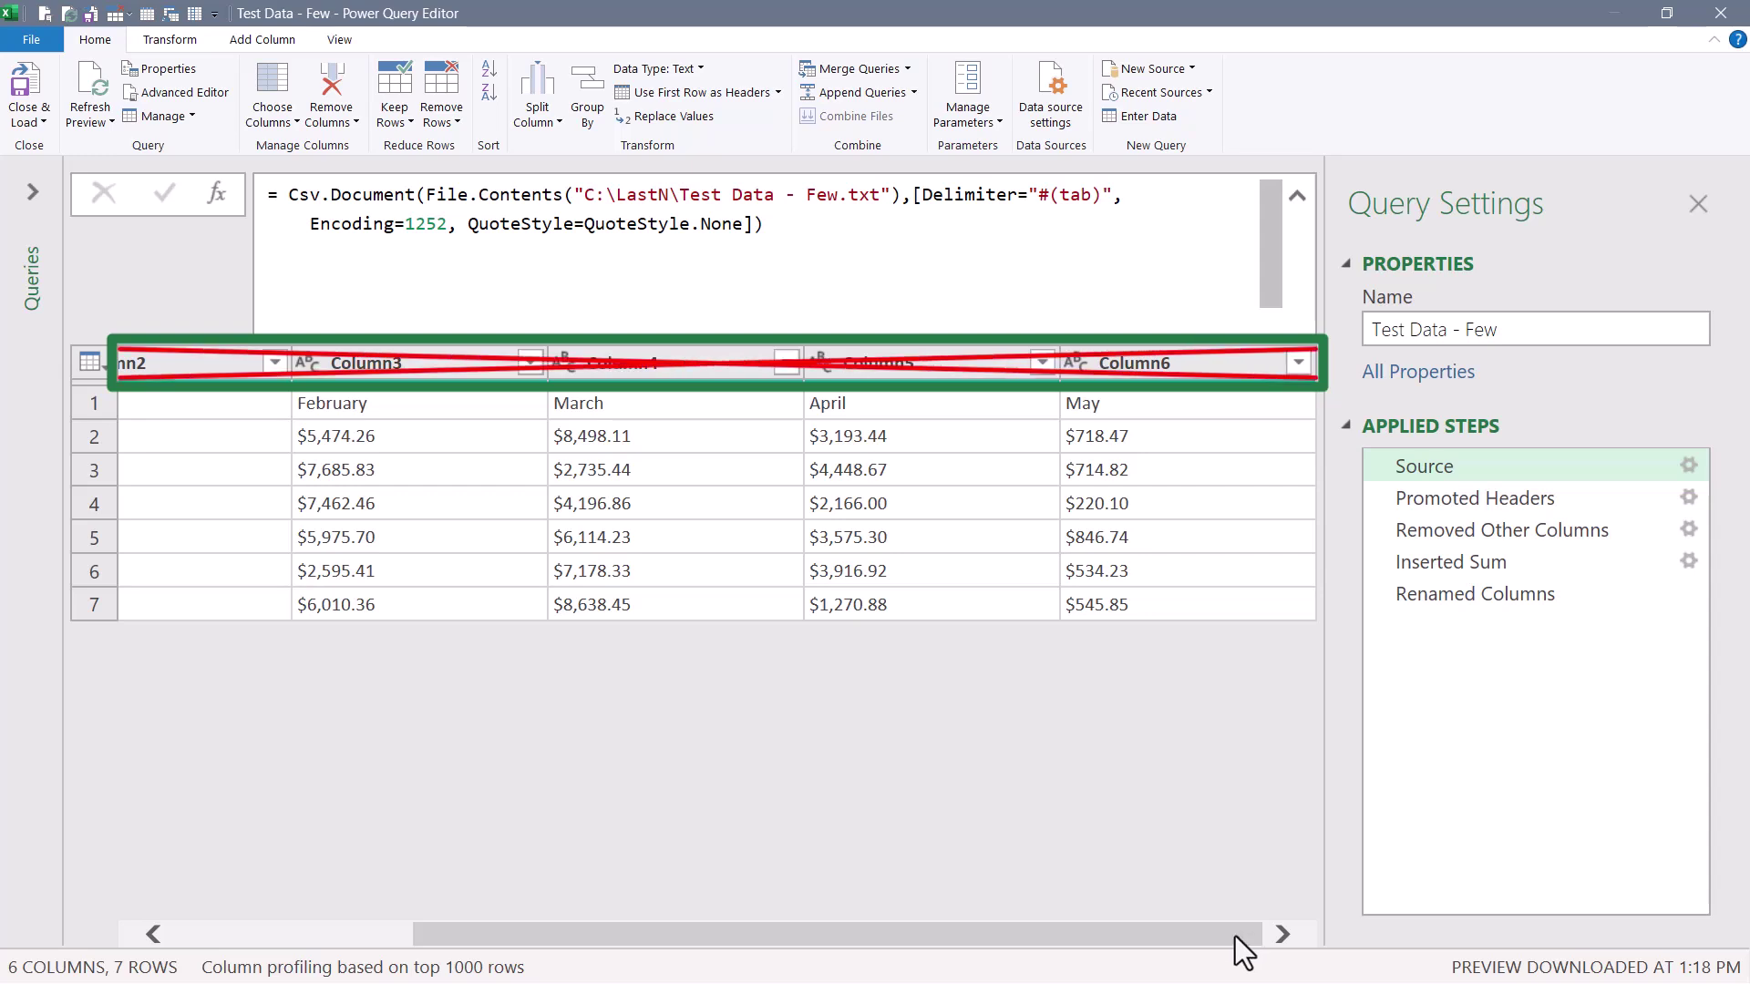
left_click(222, 200)
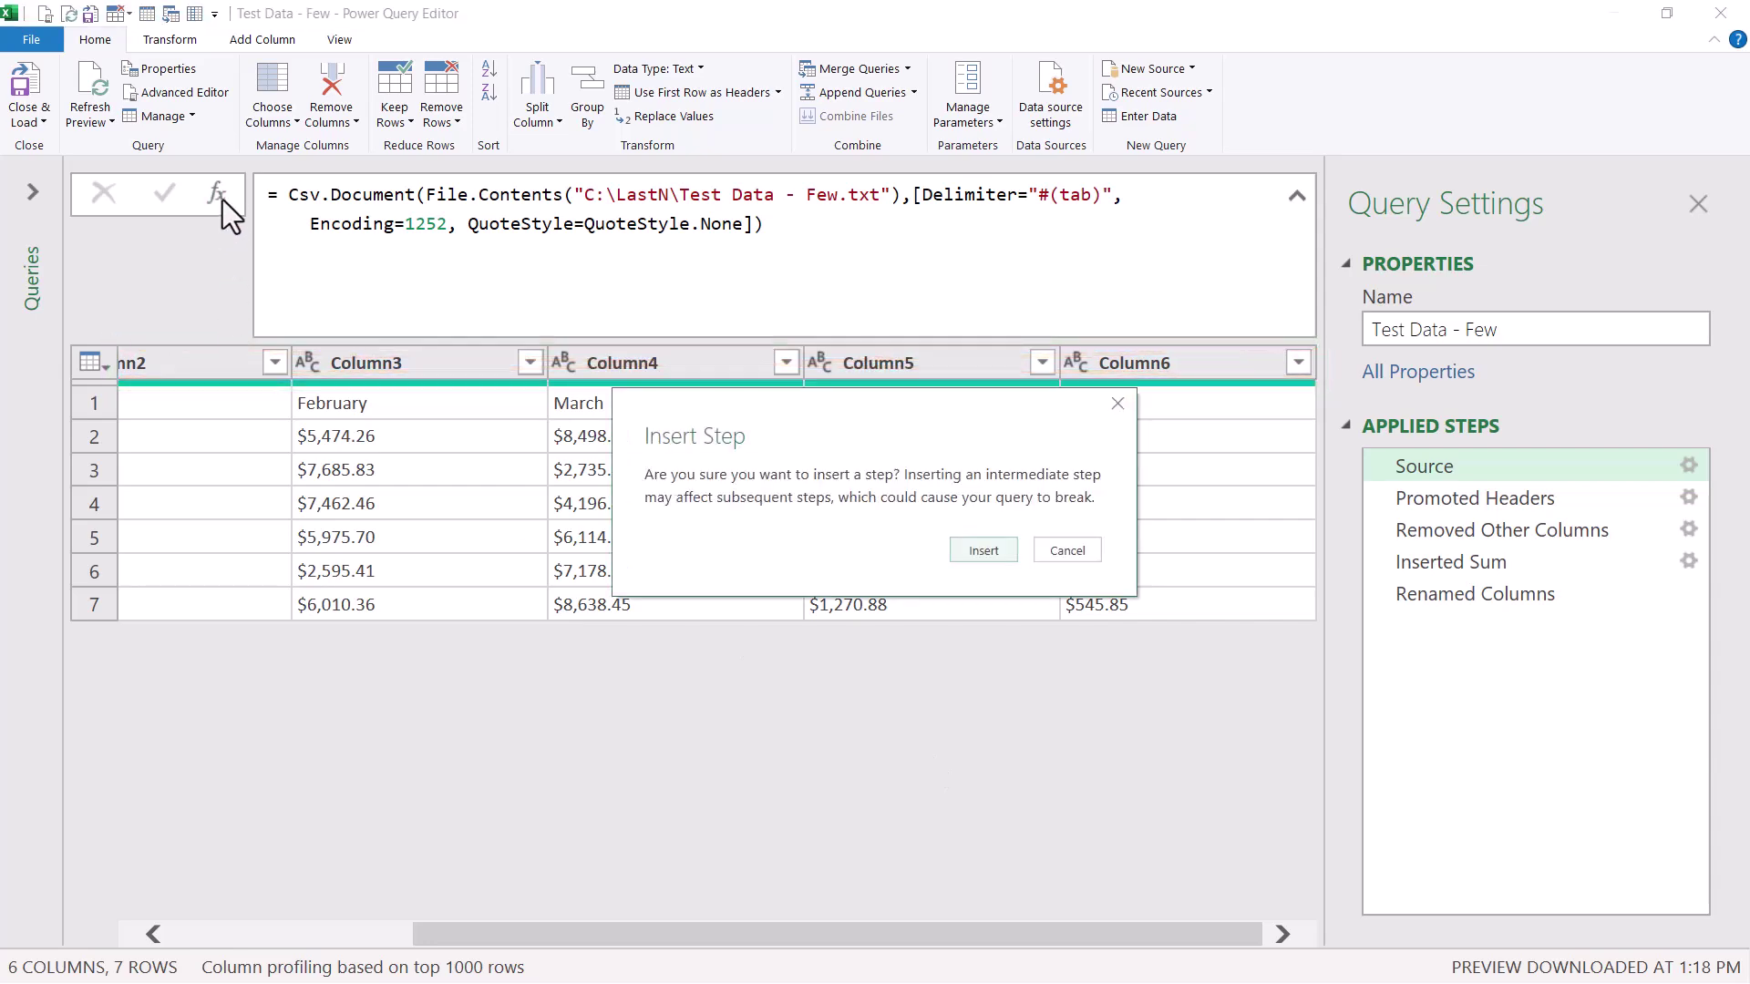
key("Return")
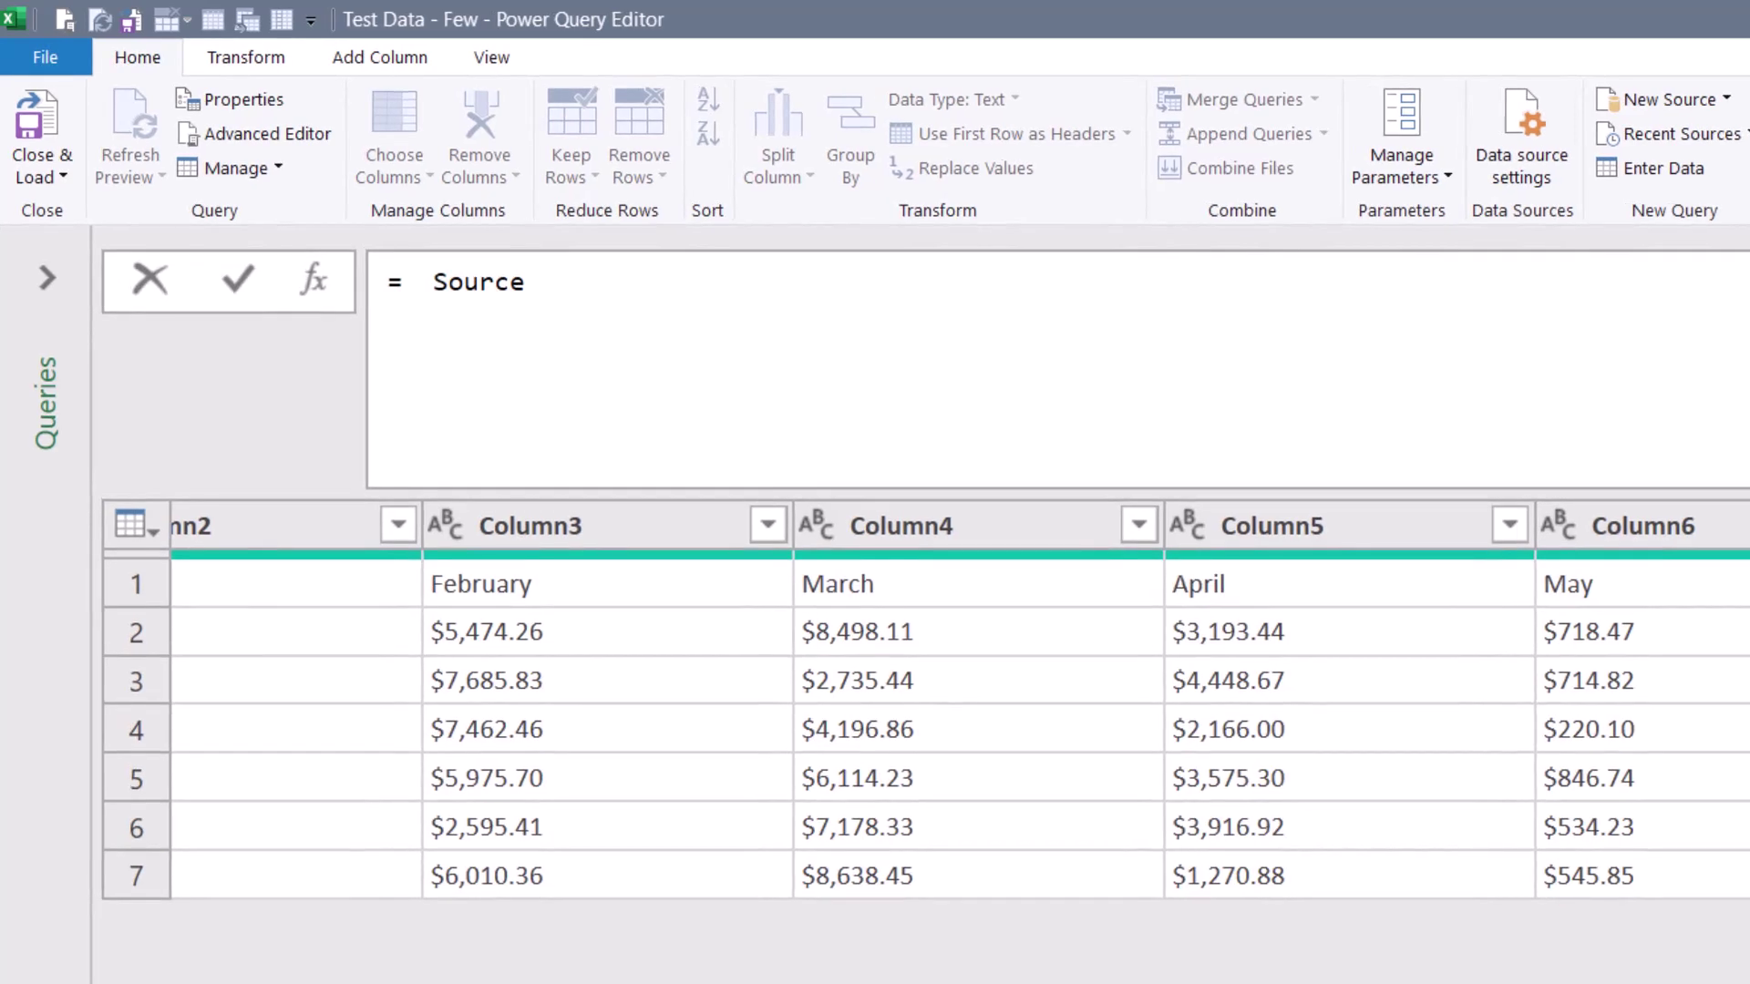
key("ctrl+a")
type("= Table.ColumnNames(Source)")
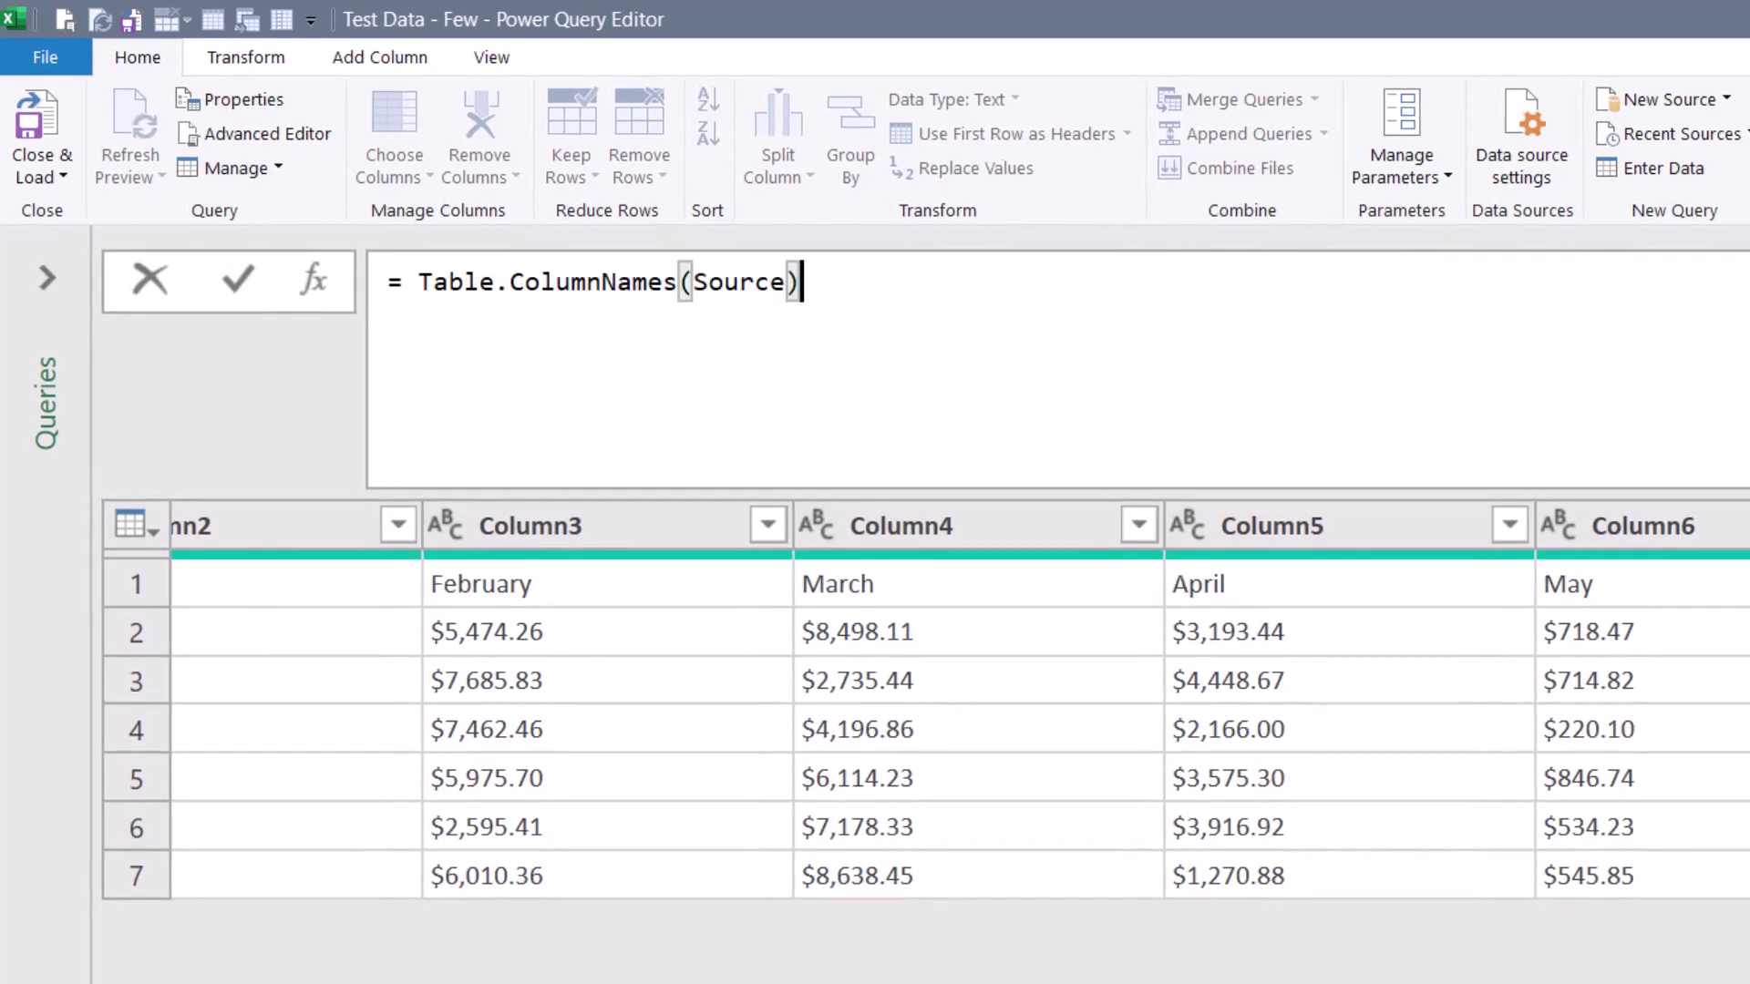
key("Return")
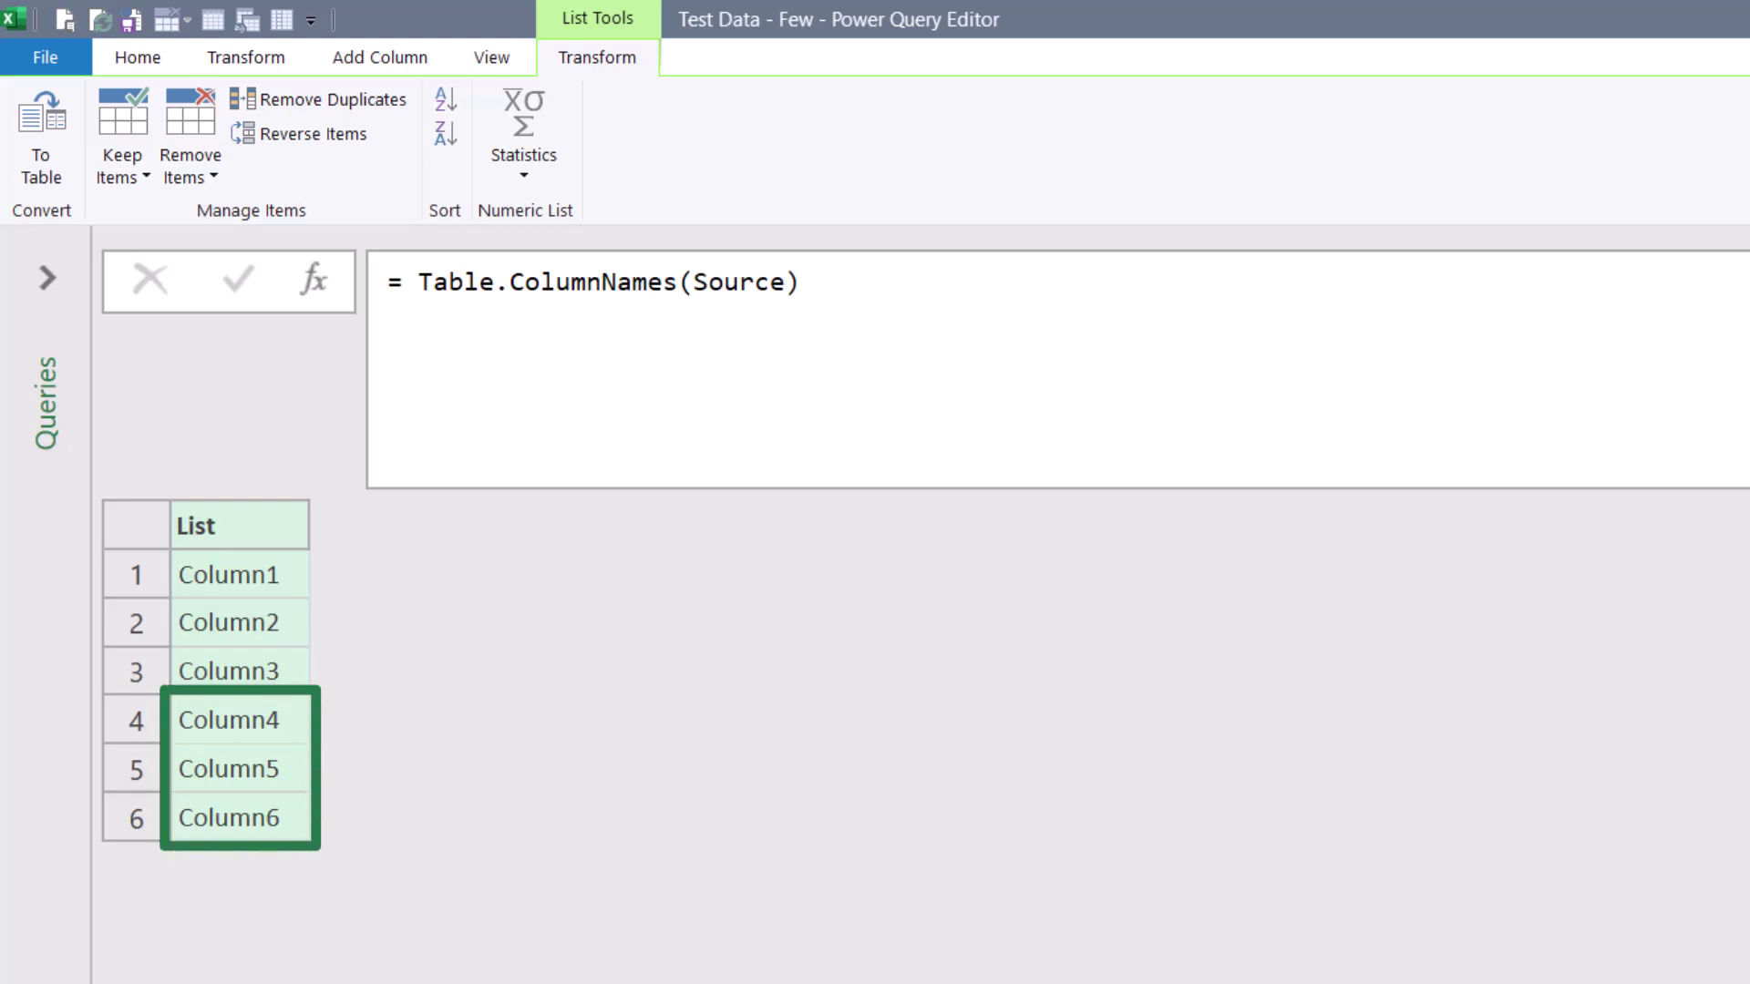
Wrap the column-name formula in List.LastN with a count of 3 to return only the last three column names.
left_click(418, 282)
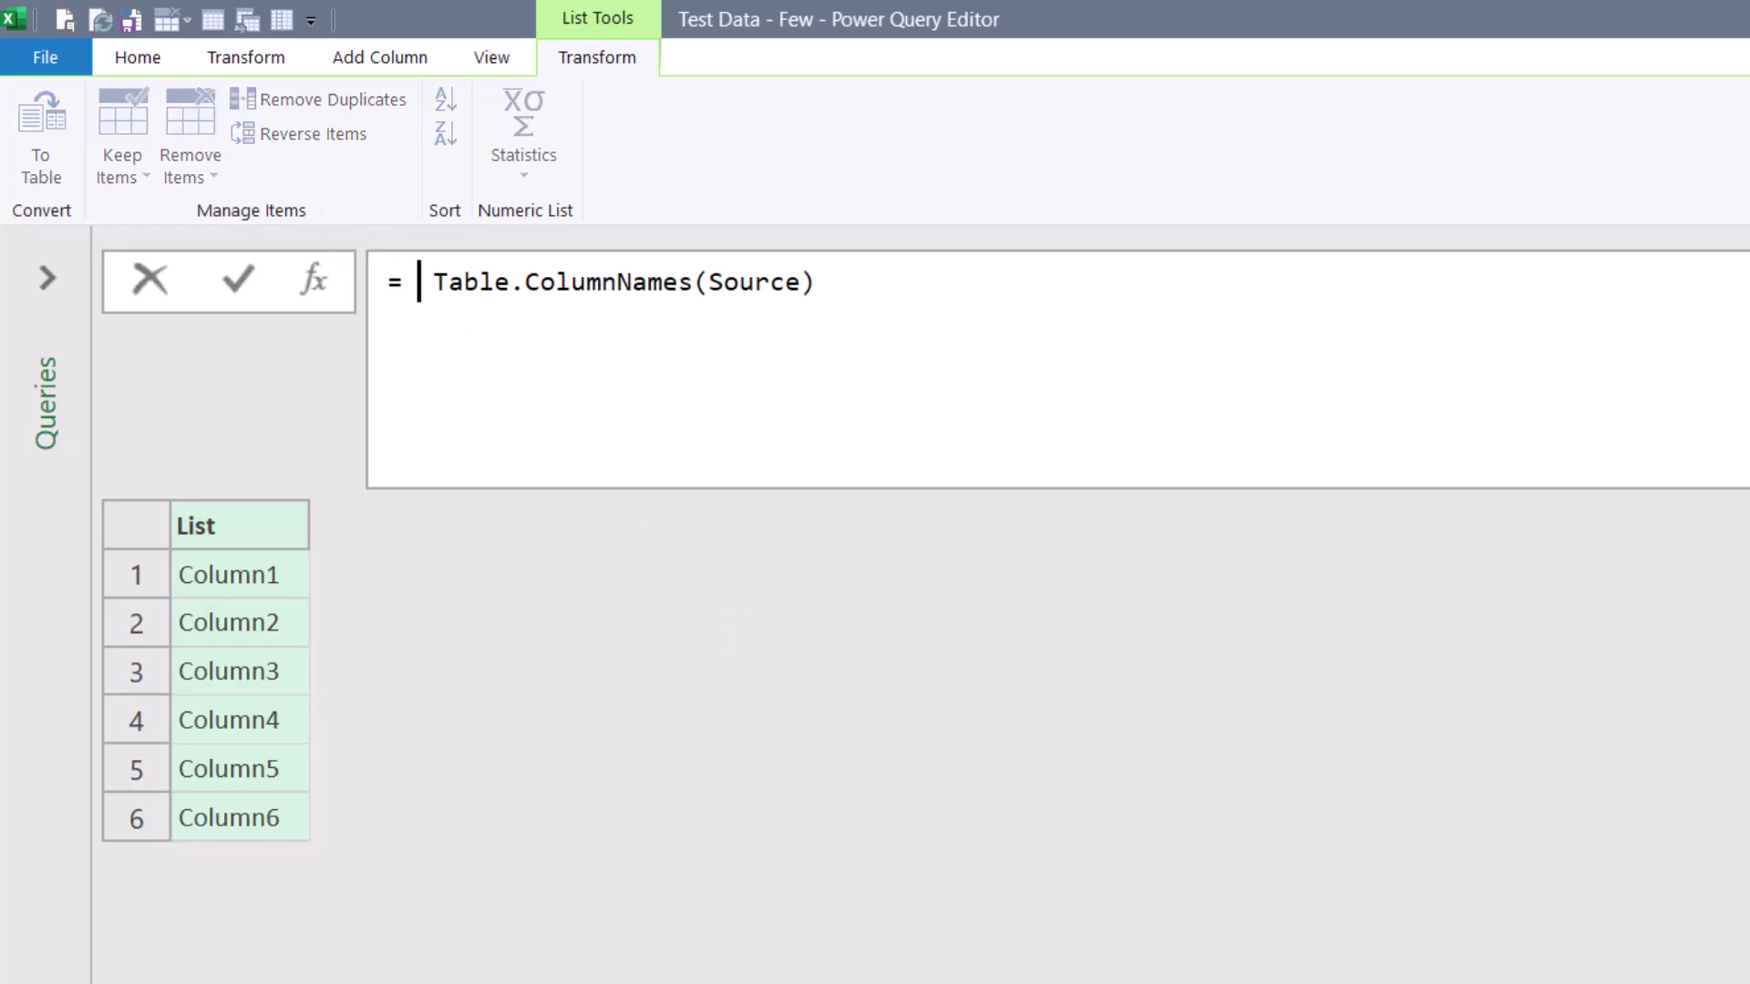
type("list")
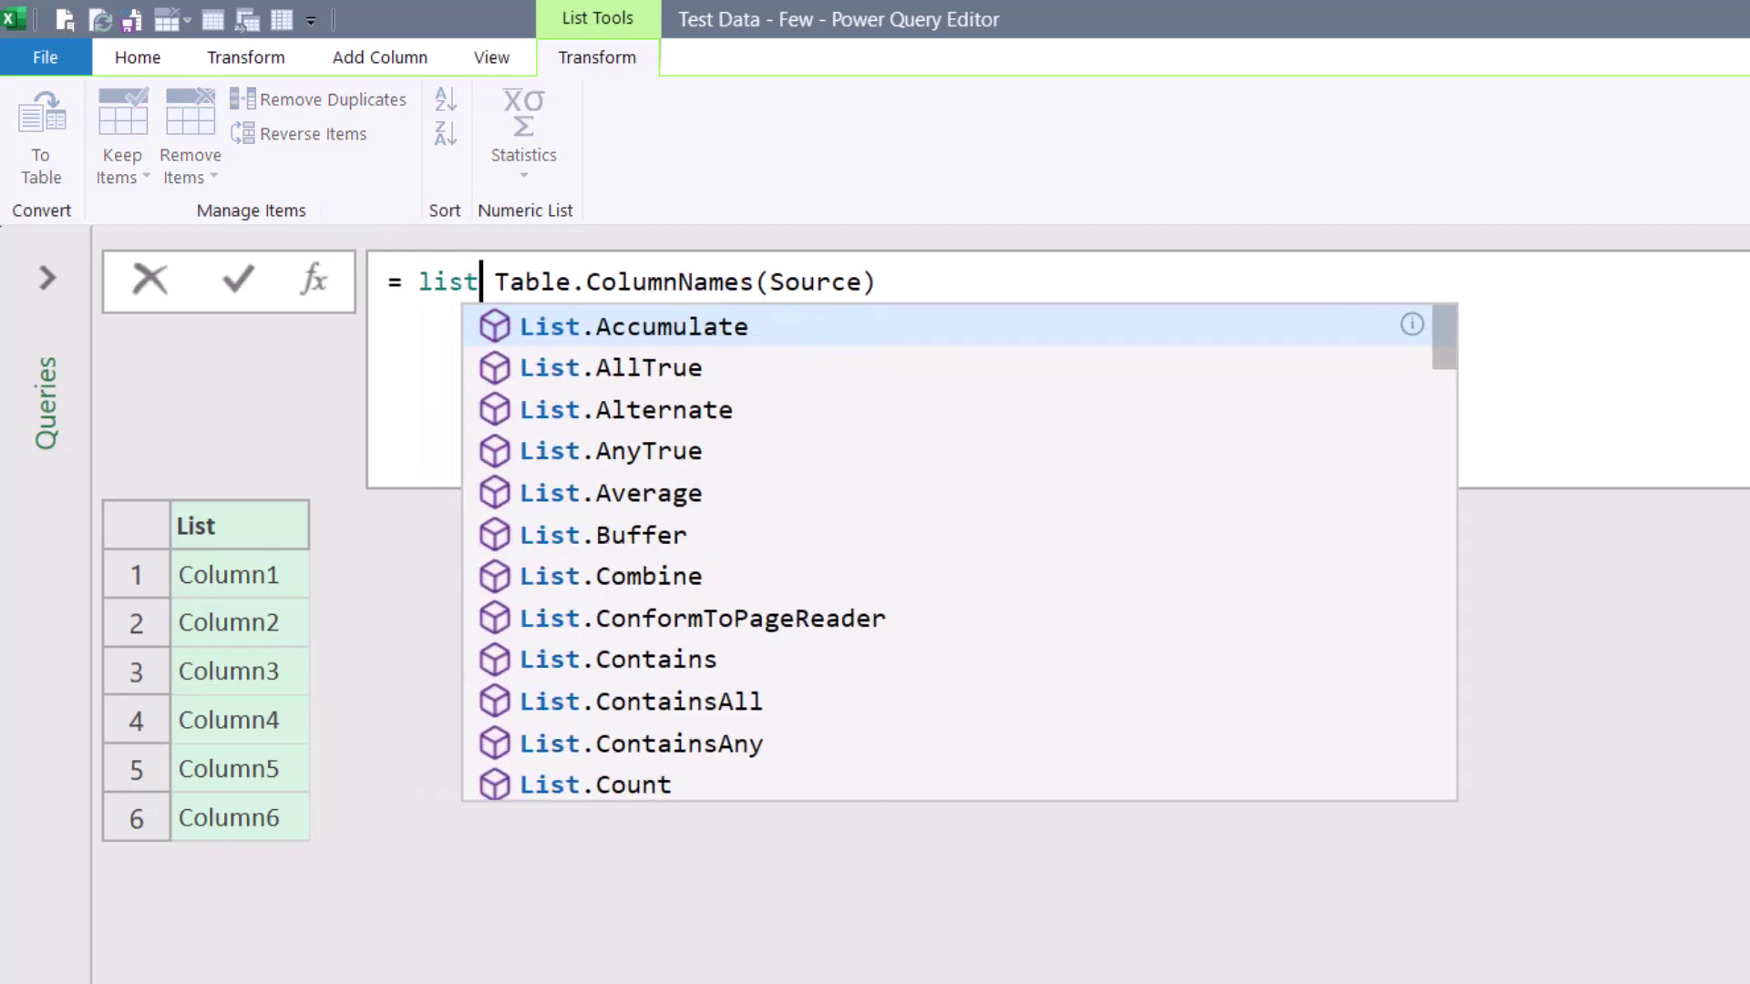
type("l")
key("Down")
key("Tab")
key("Delete")
type("(")
key("End")
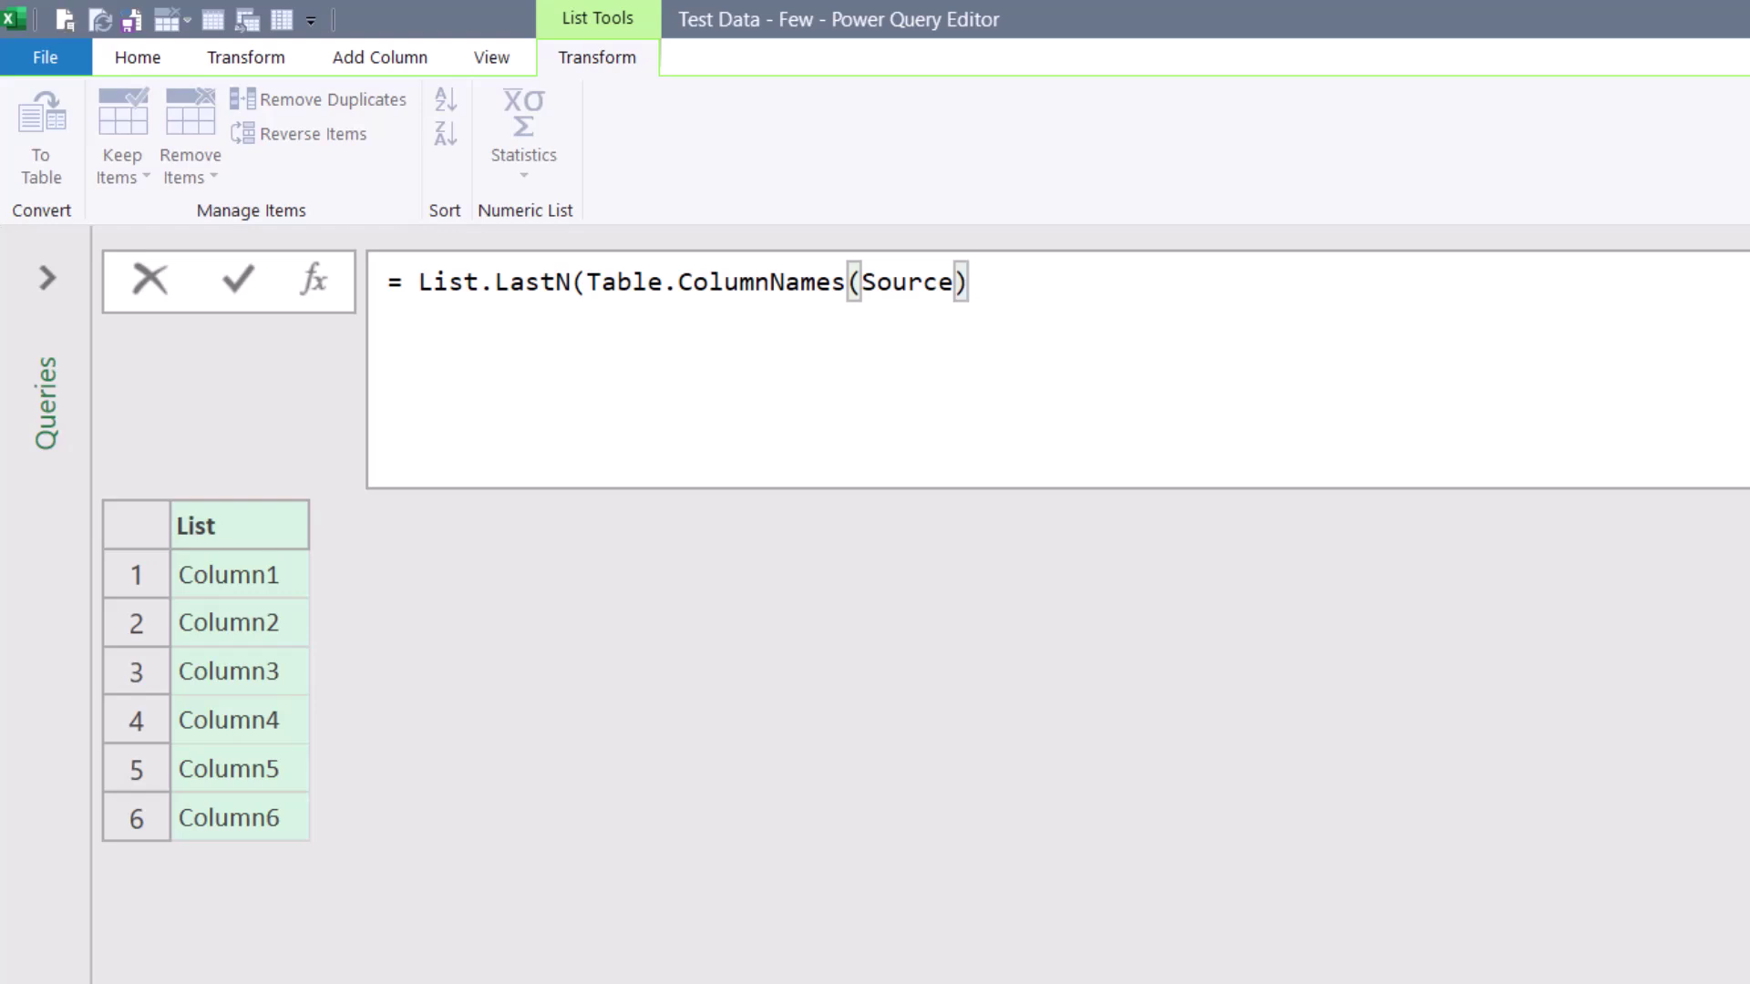
type(", 3")
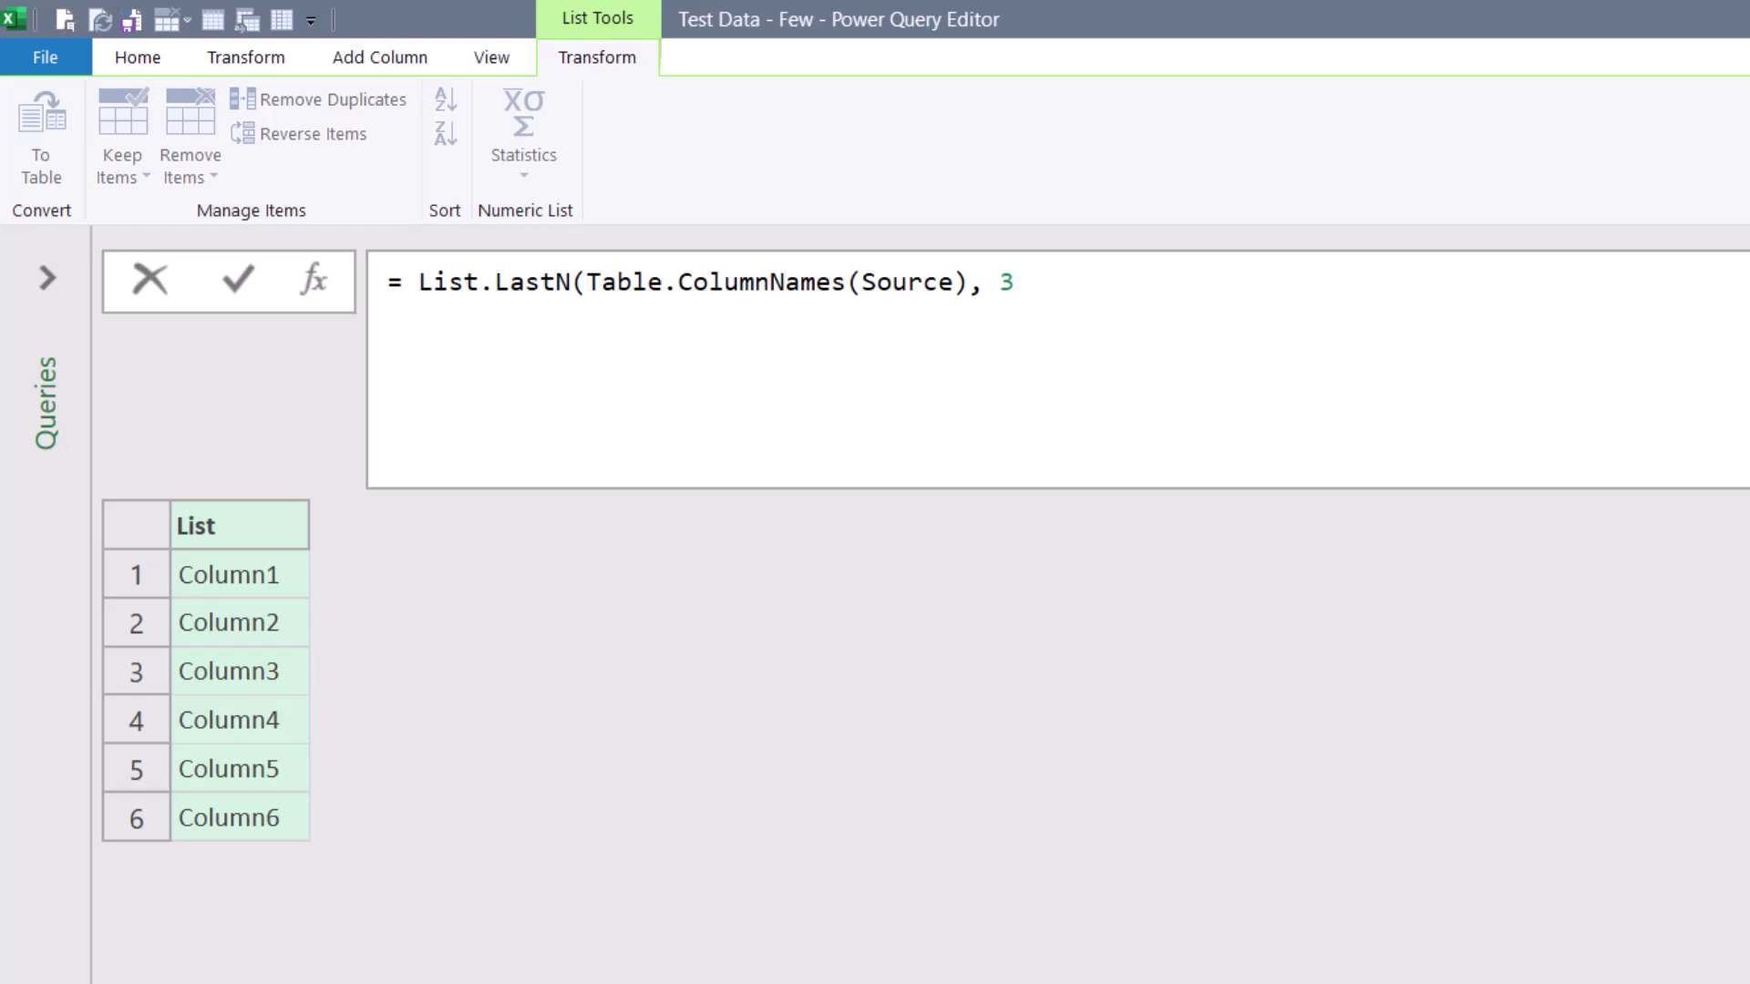
type(")")
key("Return")
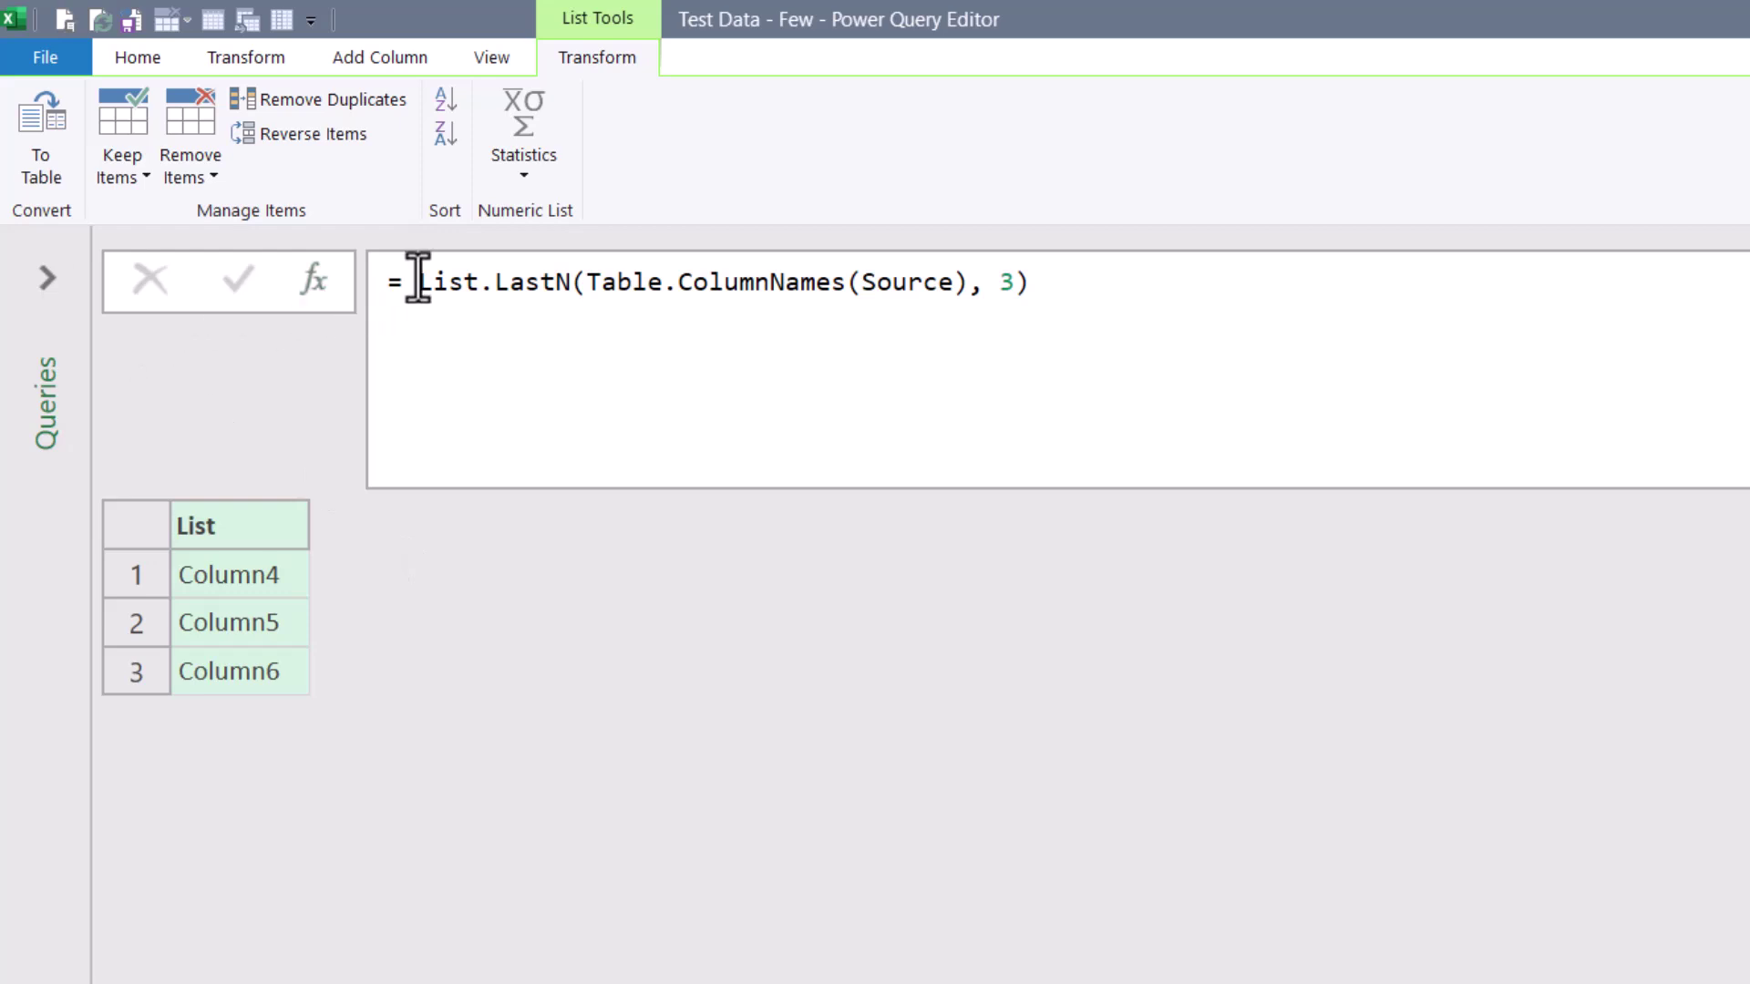
Copy the expression List.LastN(Table.ColumnNames(Source), 3) and delete the custom step from the query.
left_click_drag(418, 282, 1078, 277)
key("ctrl+c")
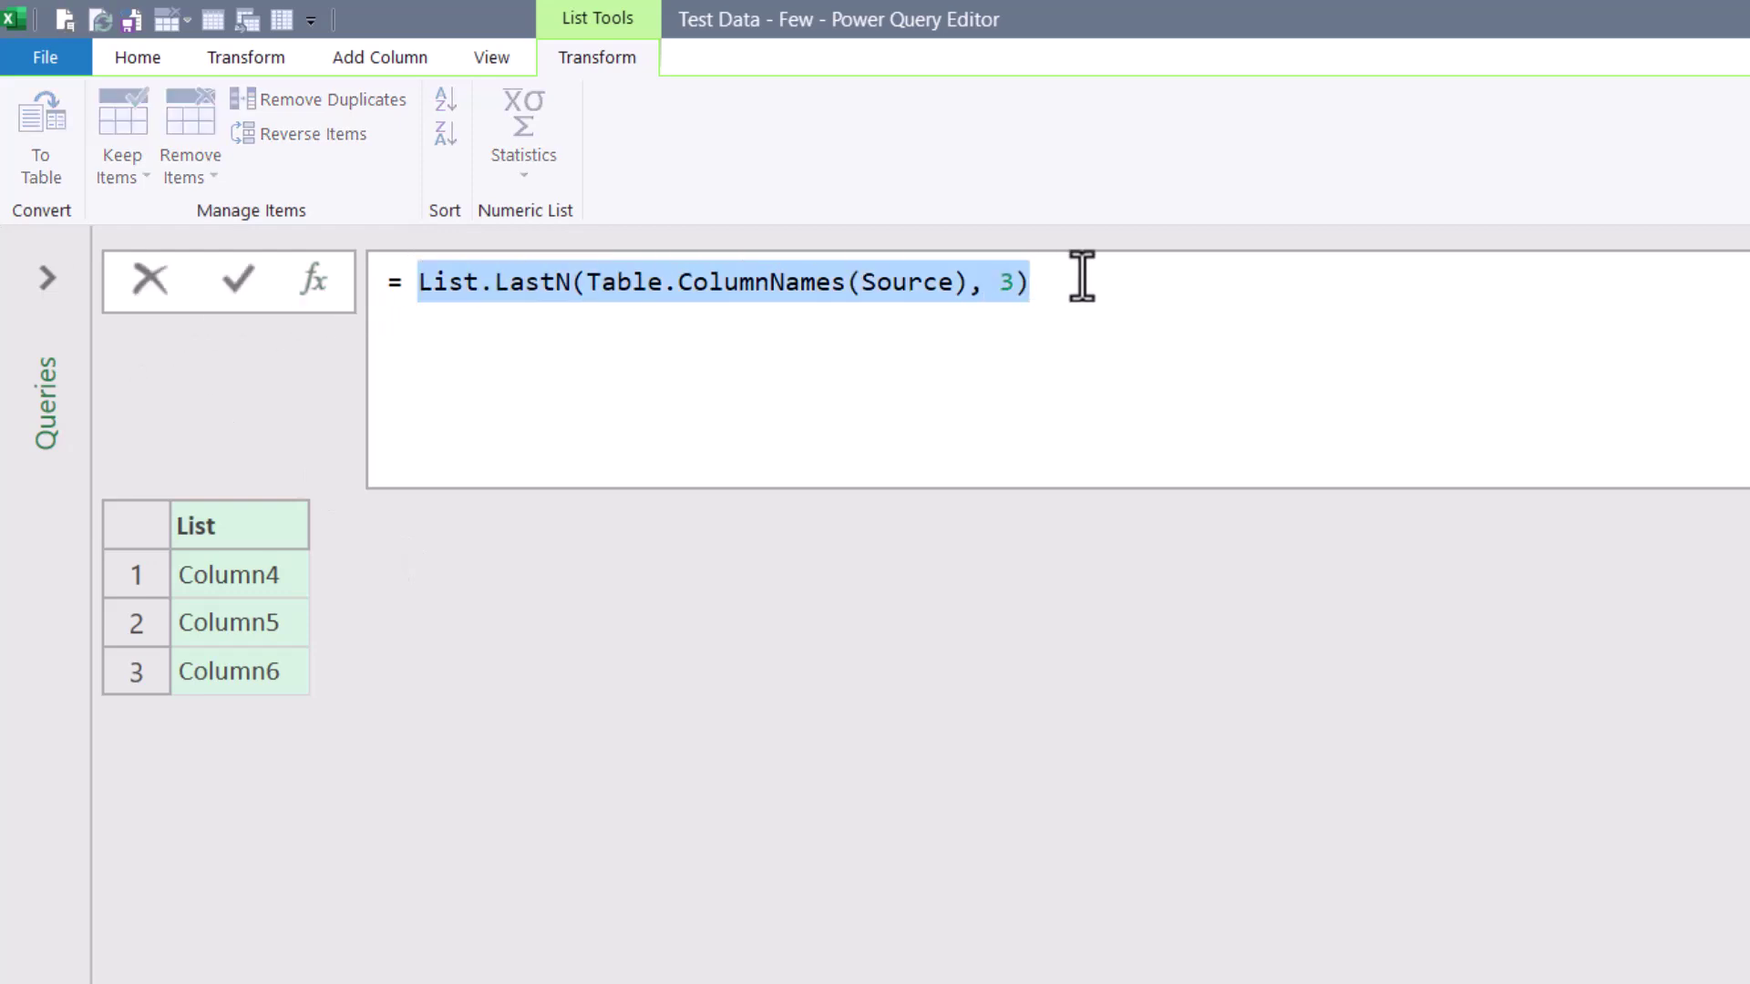
left_click(1381, 501)
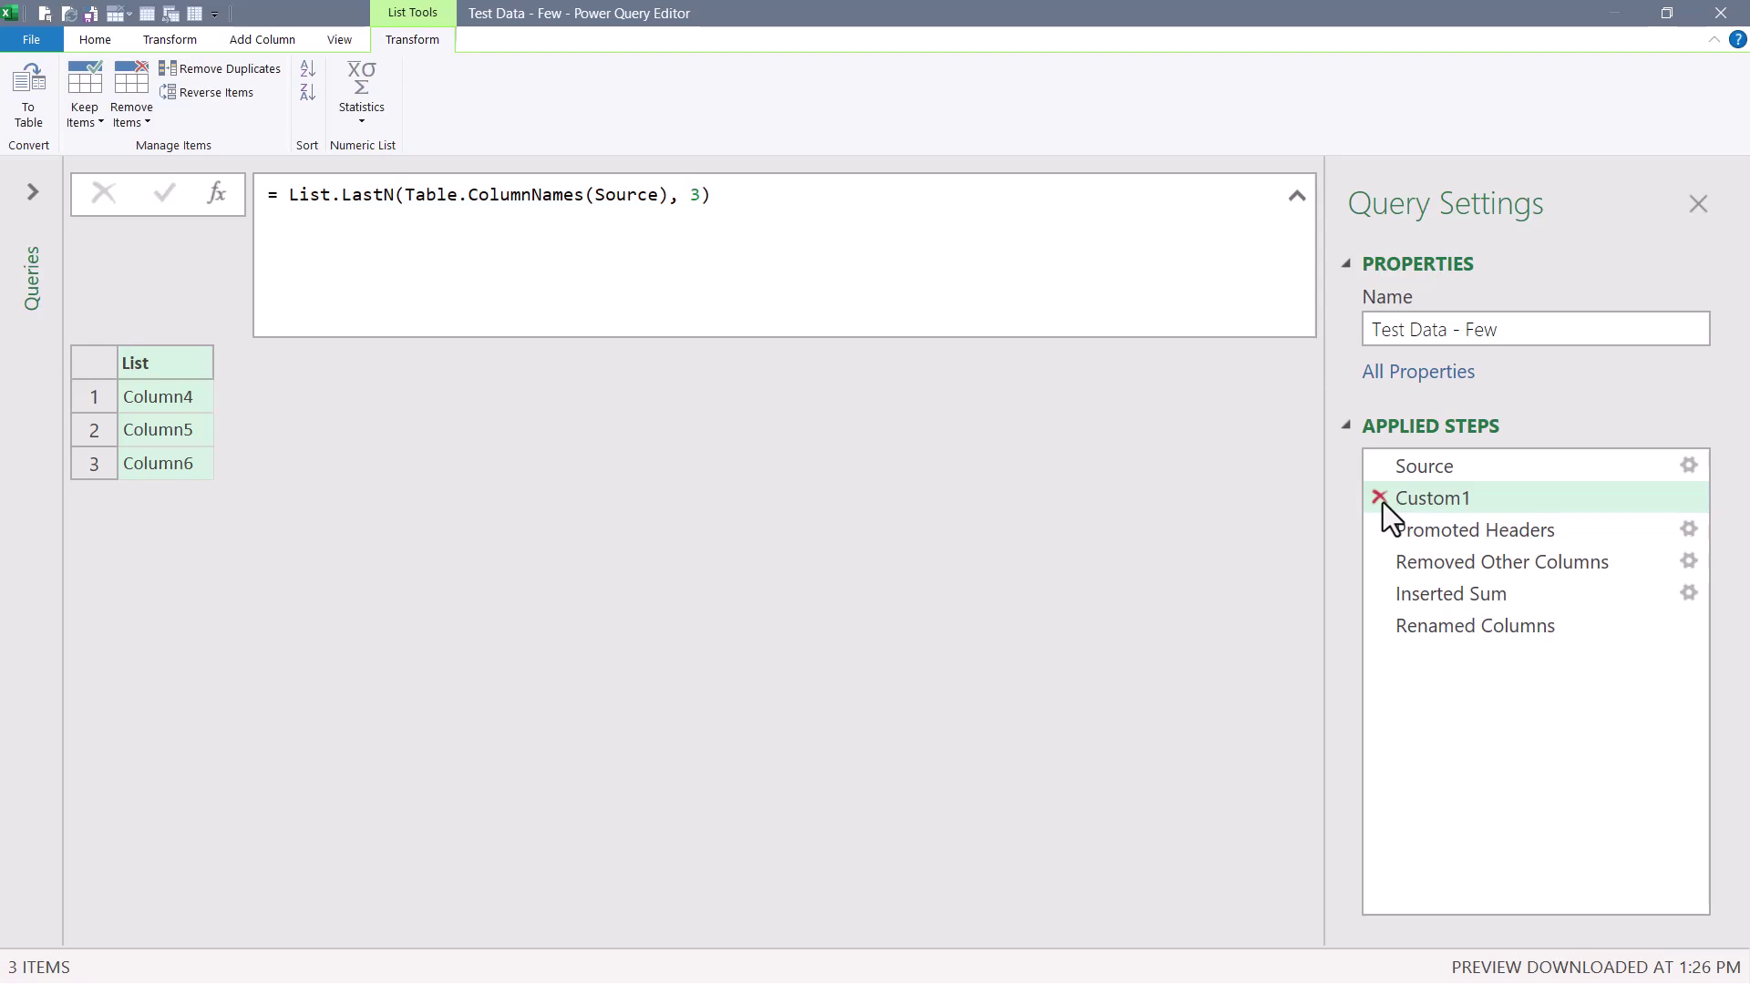
left_click(1380, 499)
Replace the hard-coded "March", "April", "May" in the Removed Other Columns formula with the copied List.LastN expression.
left_click(1484, 537)
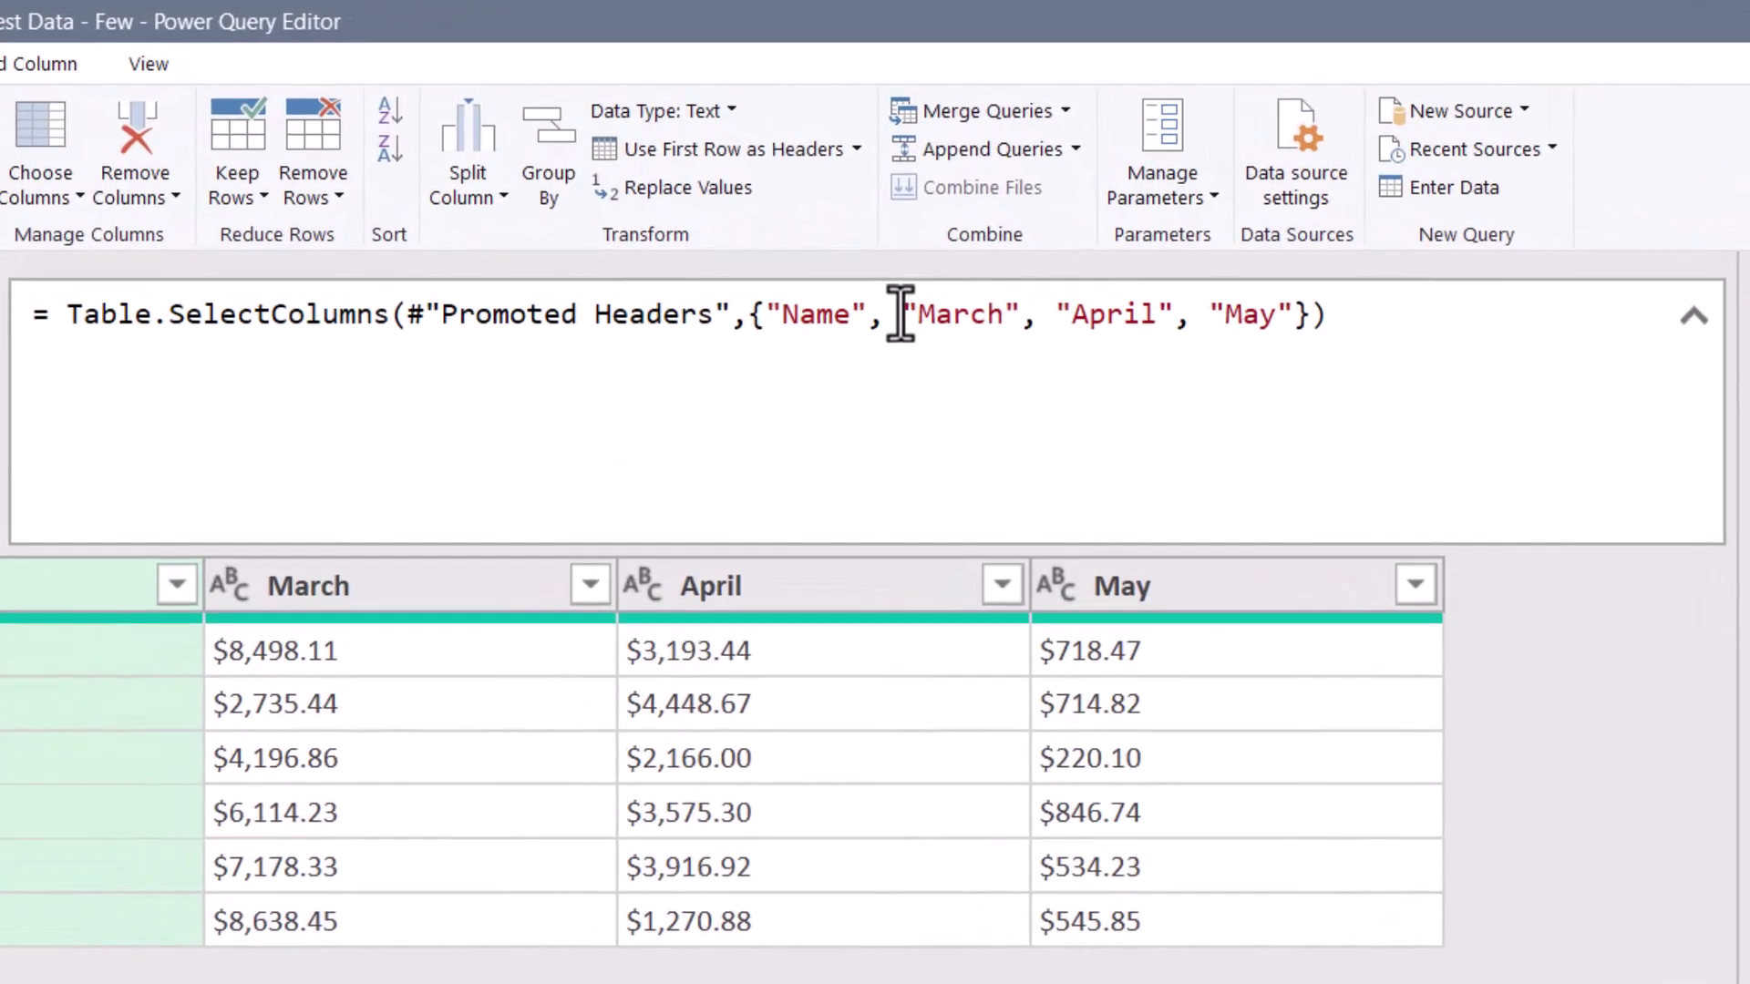
left_click_drag(808, 194, 881, 194)
left_click_drag(1078, 316, 1277, 328)
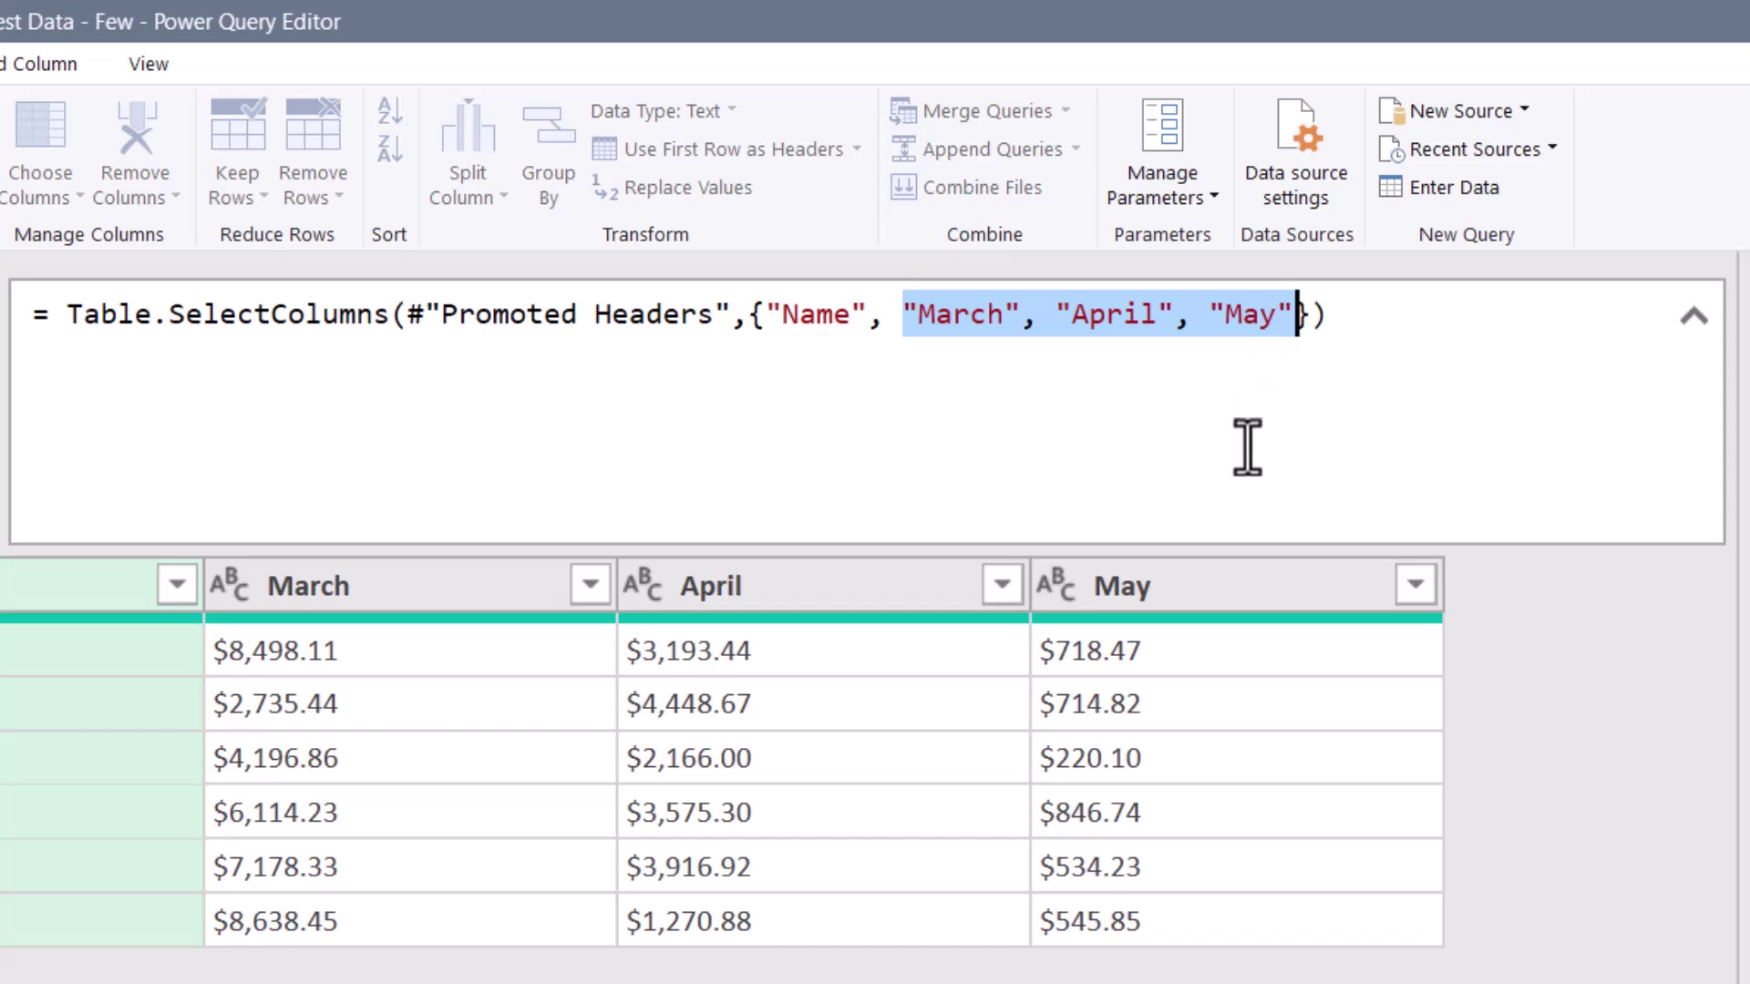
key("ctrl+v")
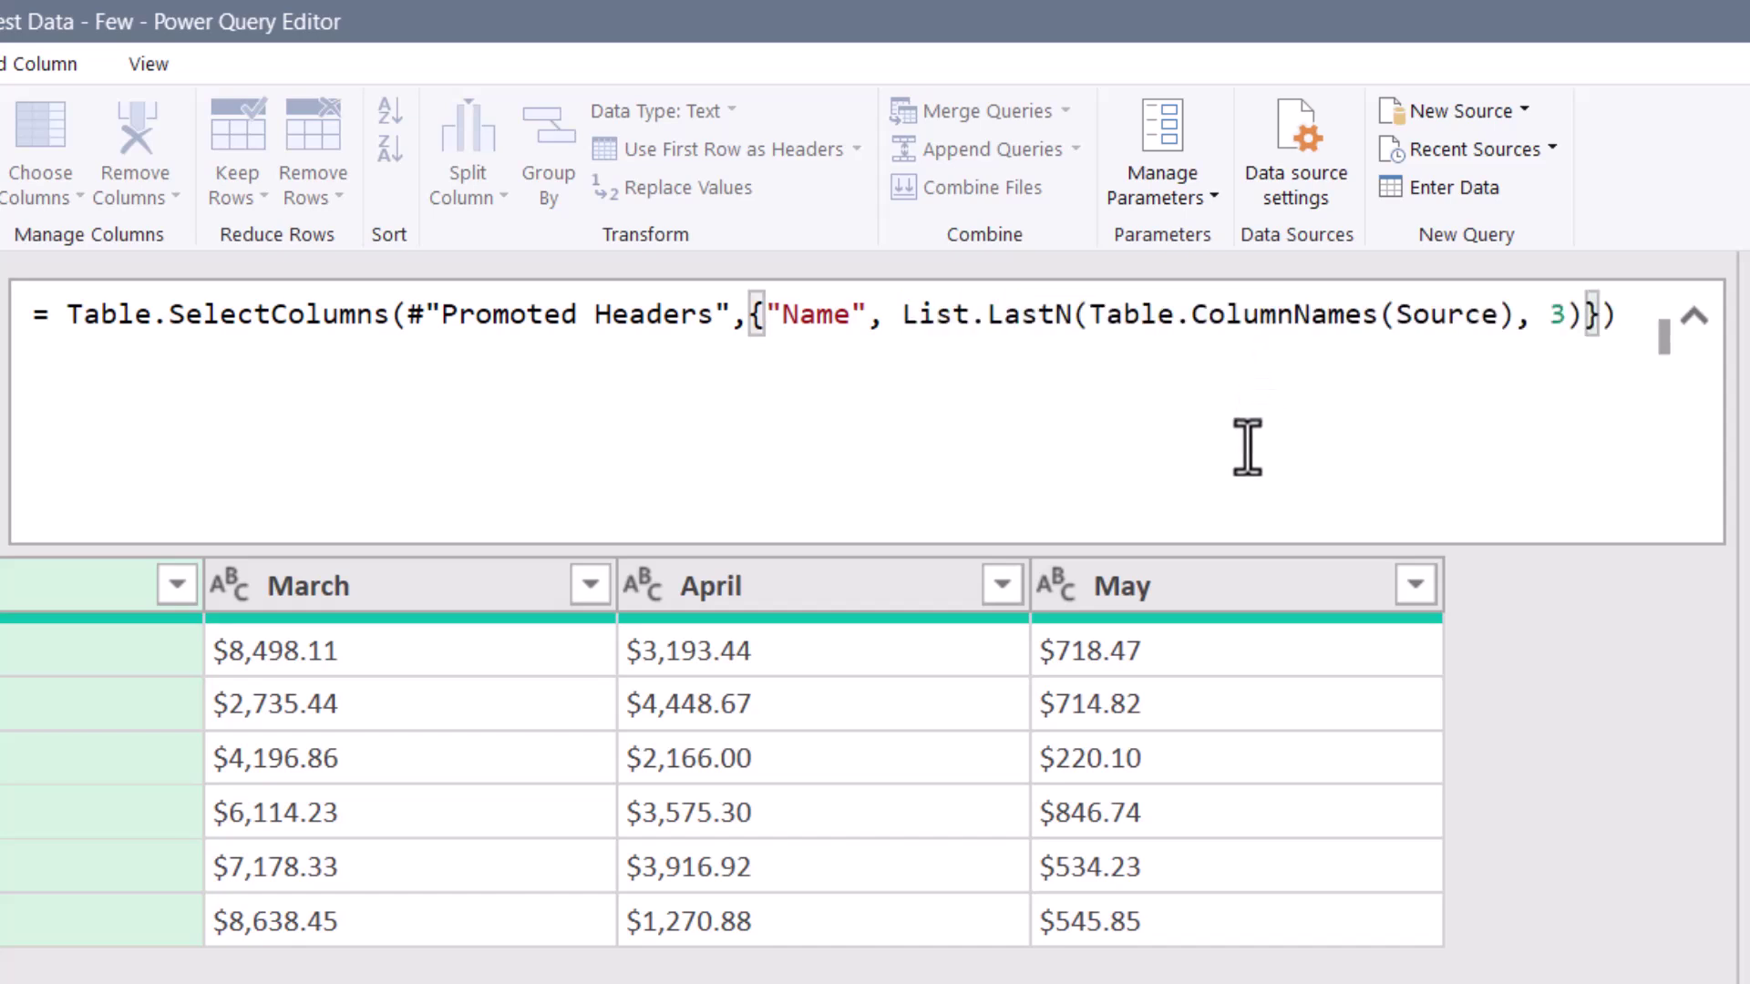
mouse_move(280, 328)
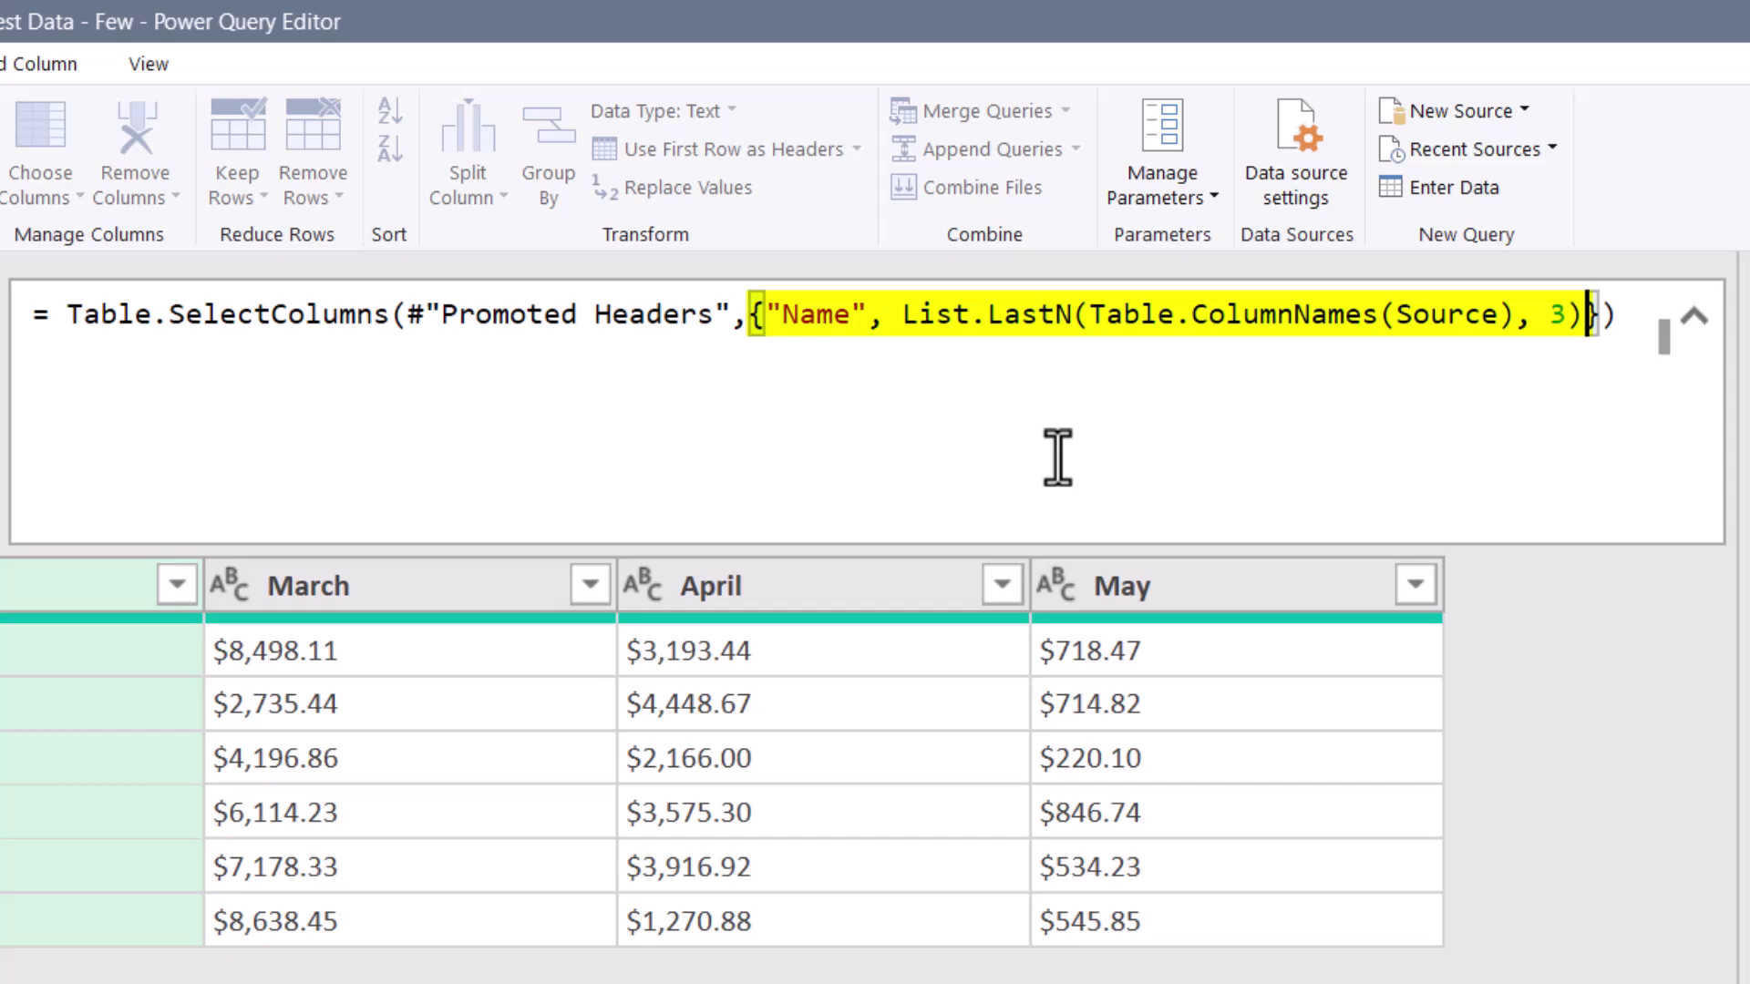
Join the lists in the Removed Other Columns formula by closing {"Name"} and combining it with List.LastN using &, without the extra closing brace.
left_click(870, 317)
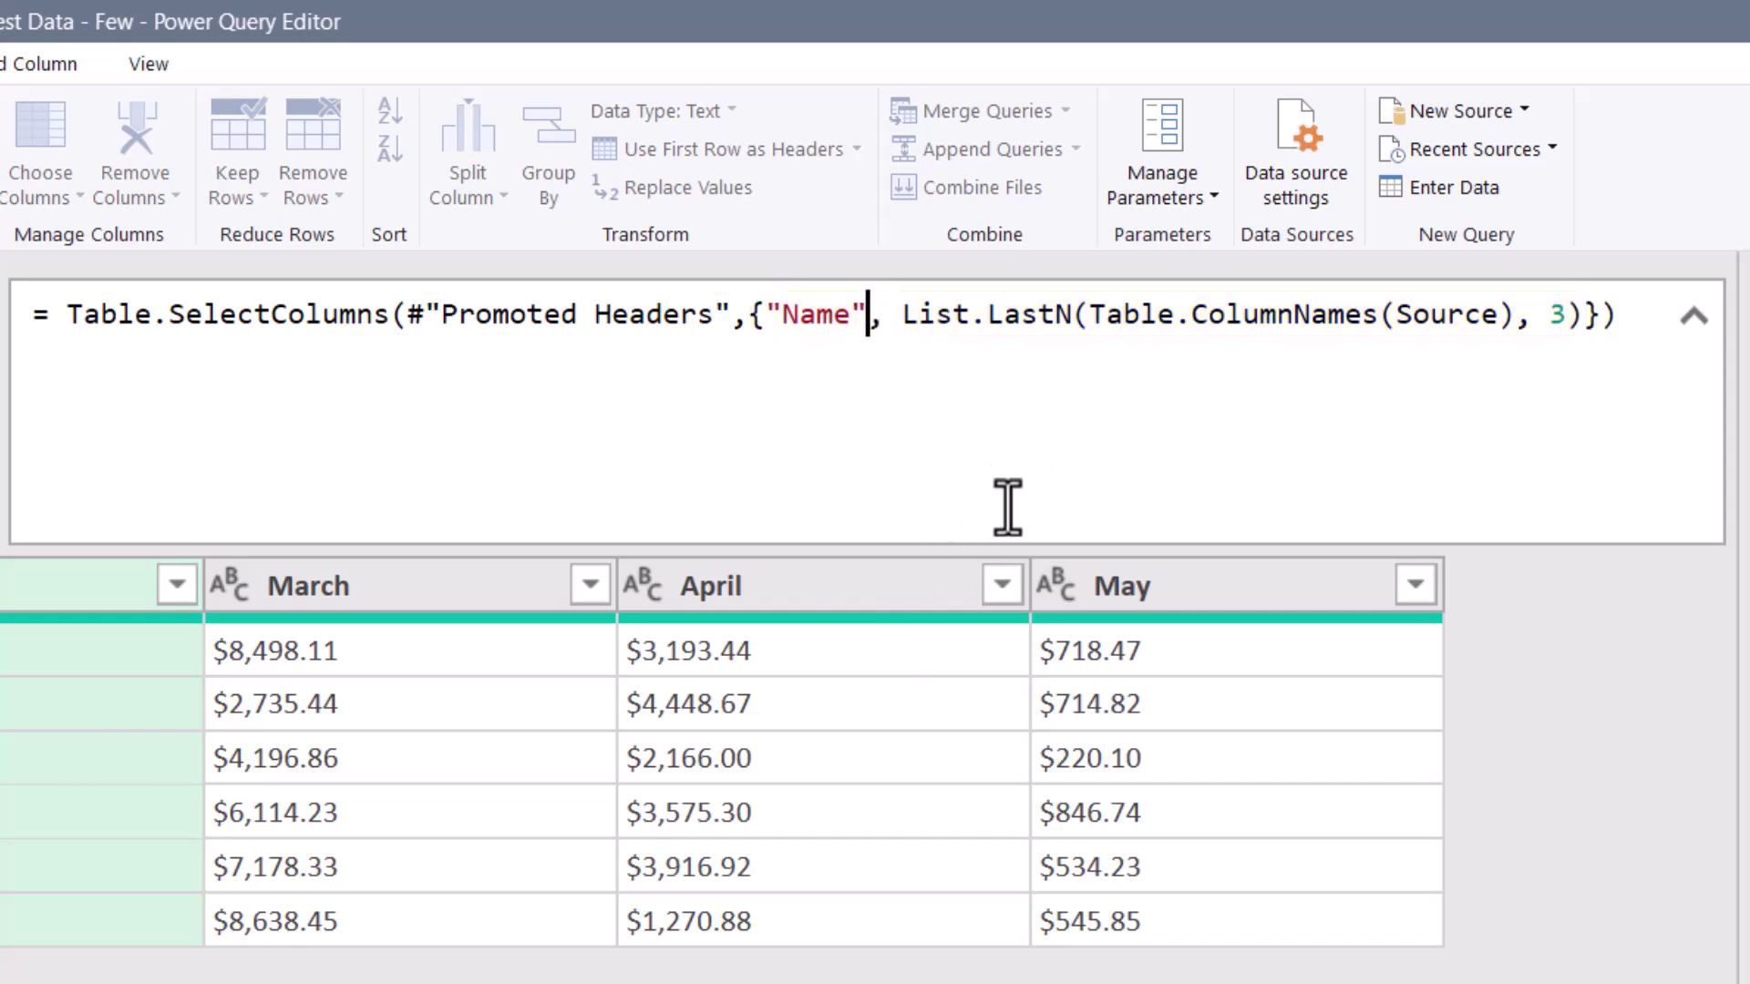
type("}")
key("Delete")
type("&")
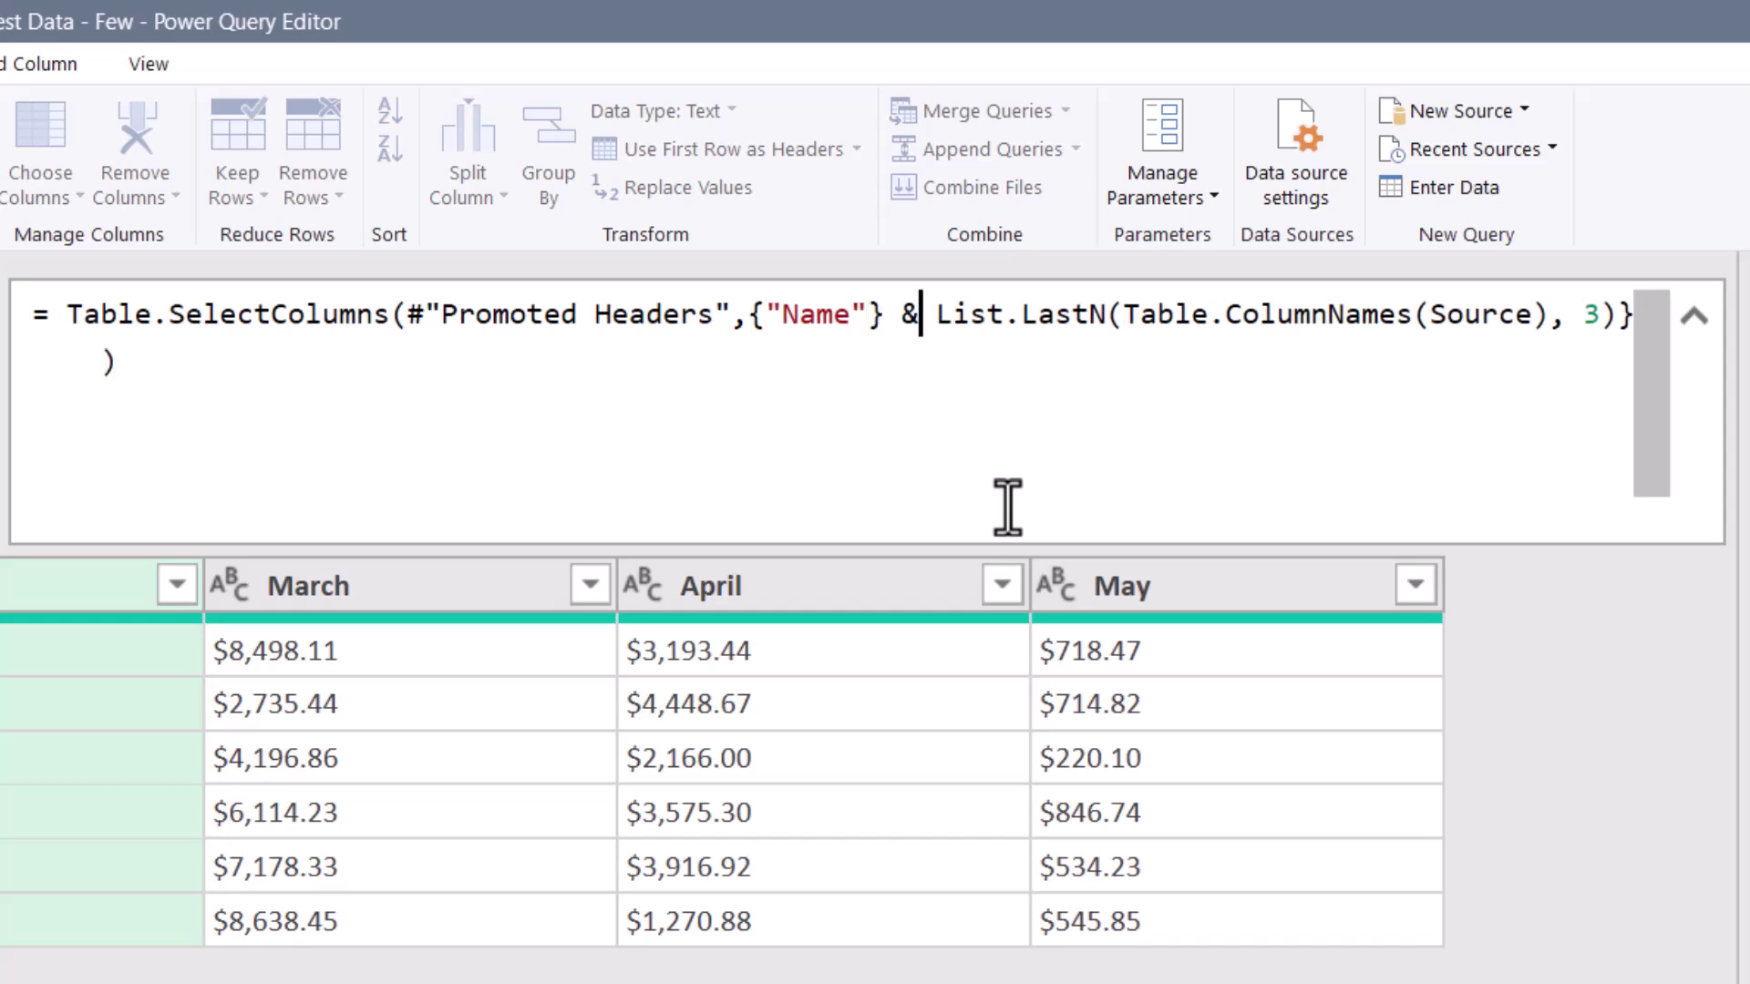
left_click(1618, 317)
key("Delete")
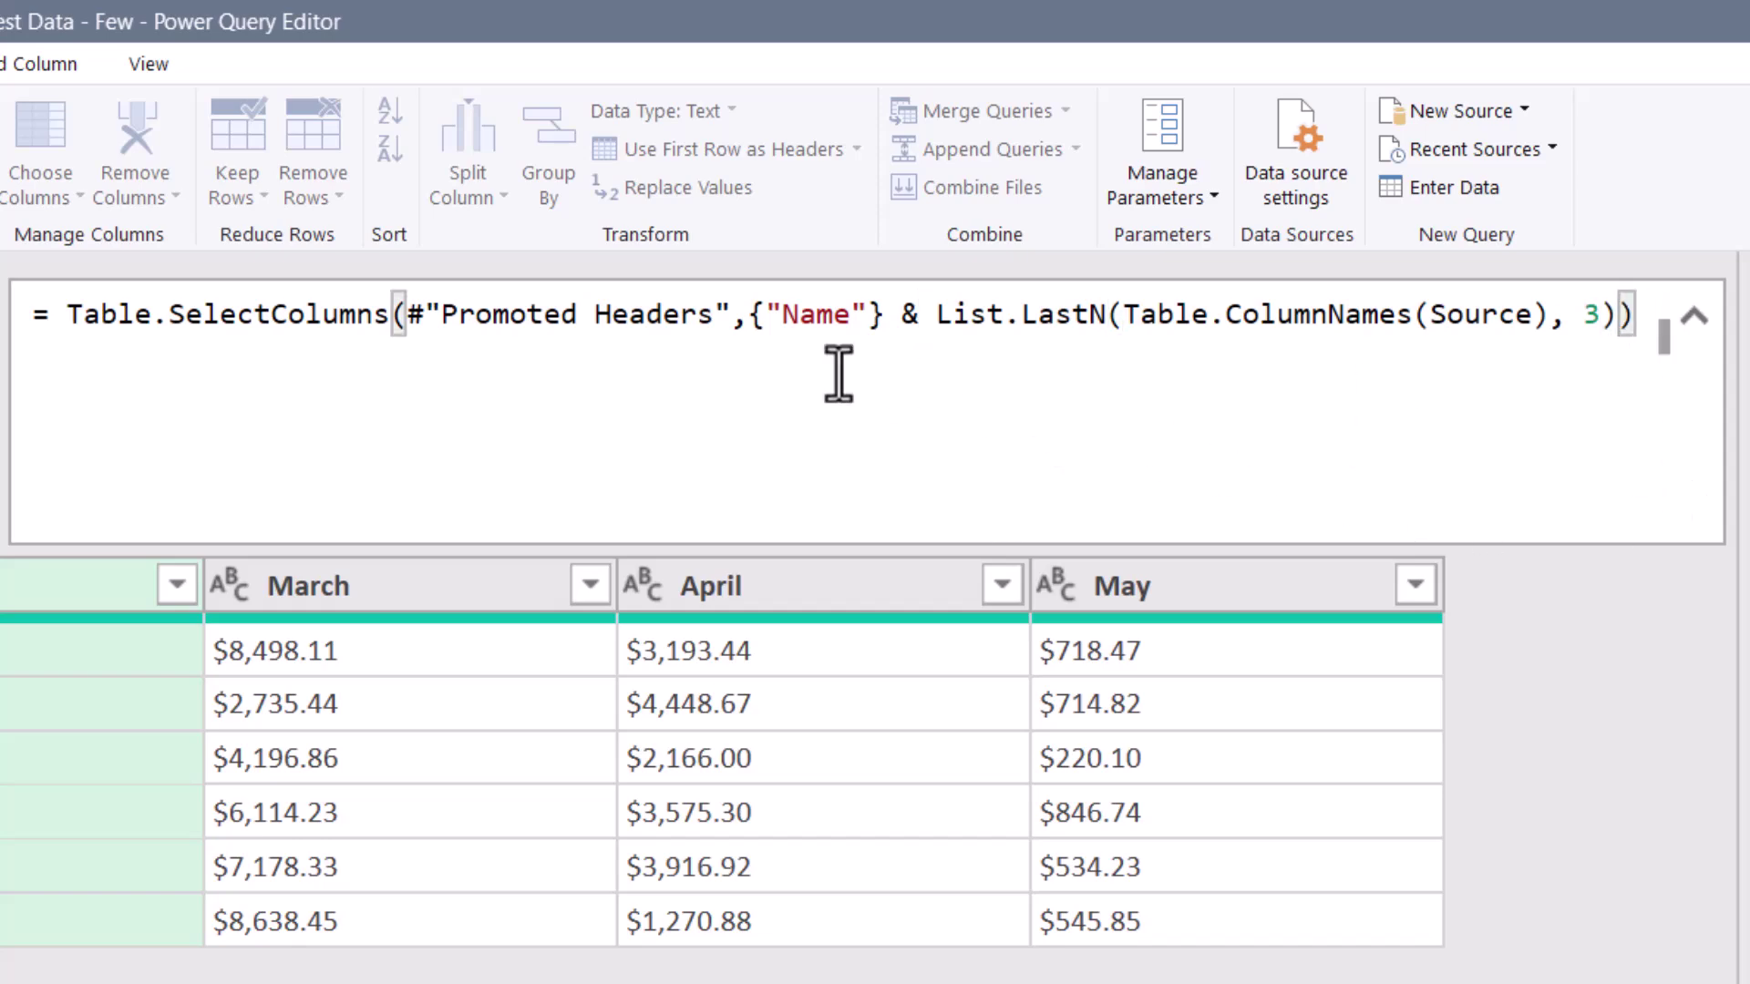
key("Return")
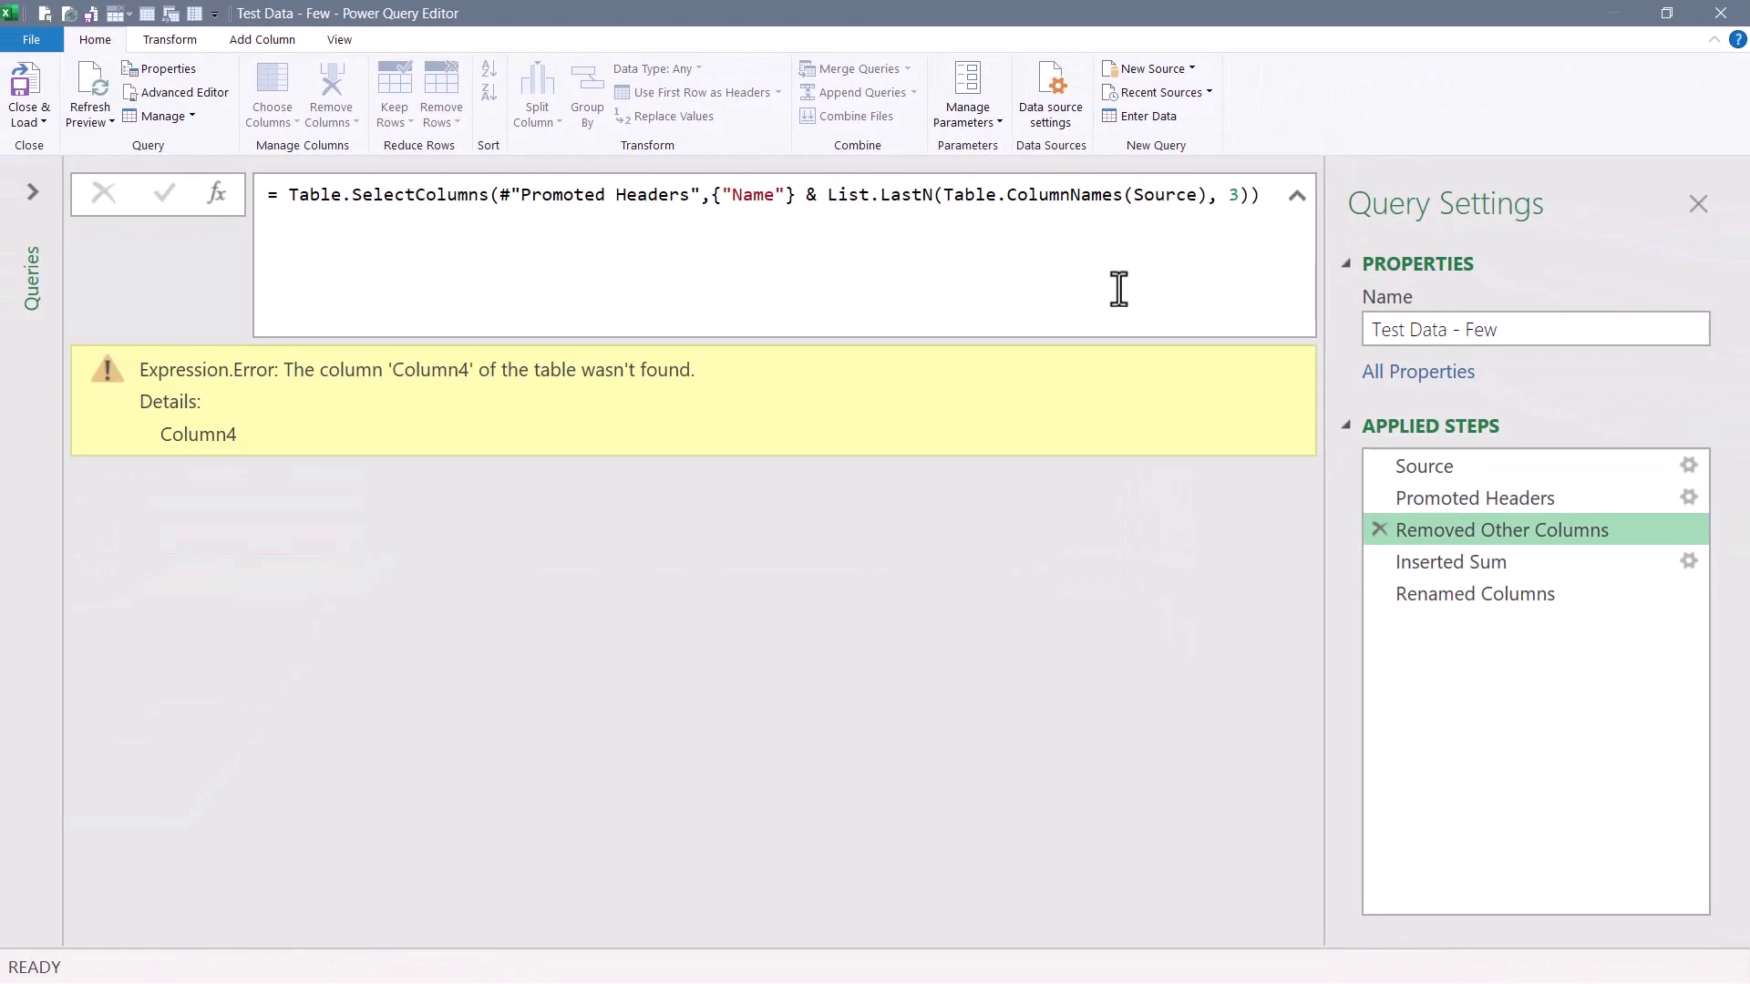
Replace Source with #"Promoted Headers" inside Table.ColumnNames in the Removed Other Columns formula.
double_click(1163, 194)
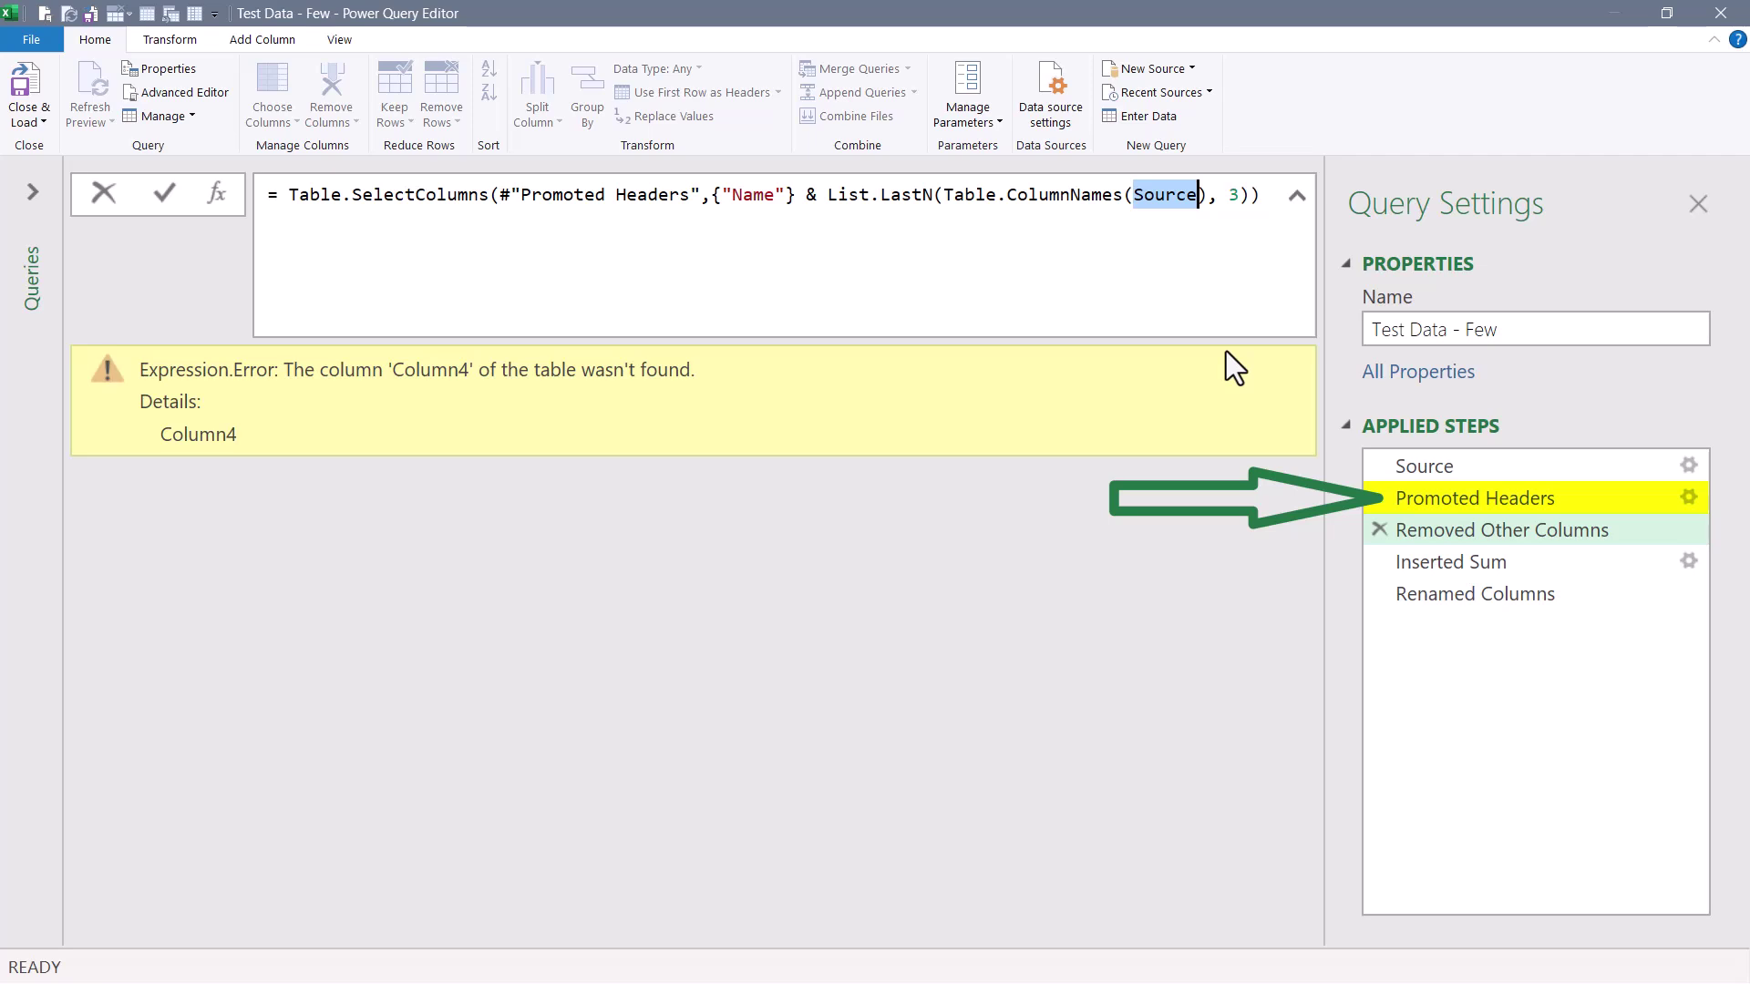
key("BackSpace")
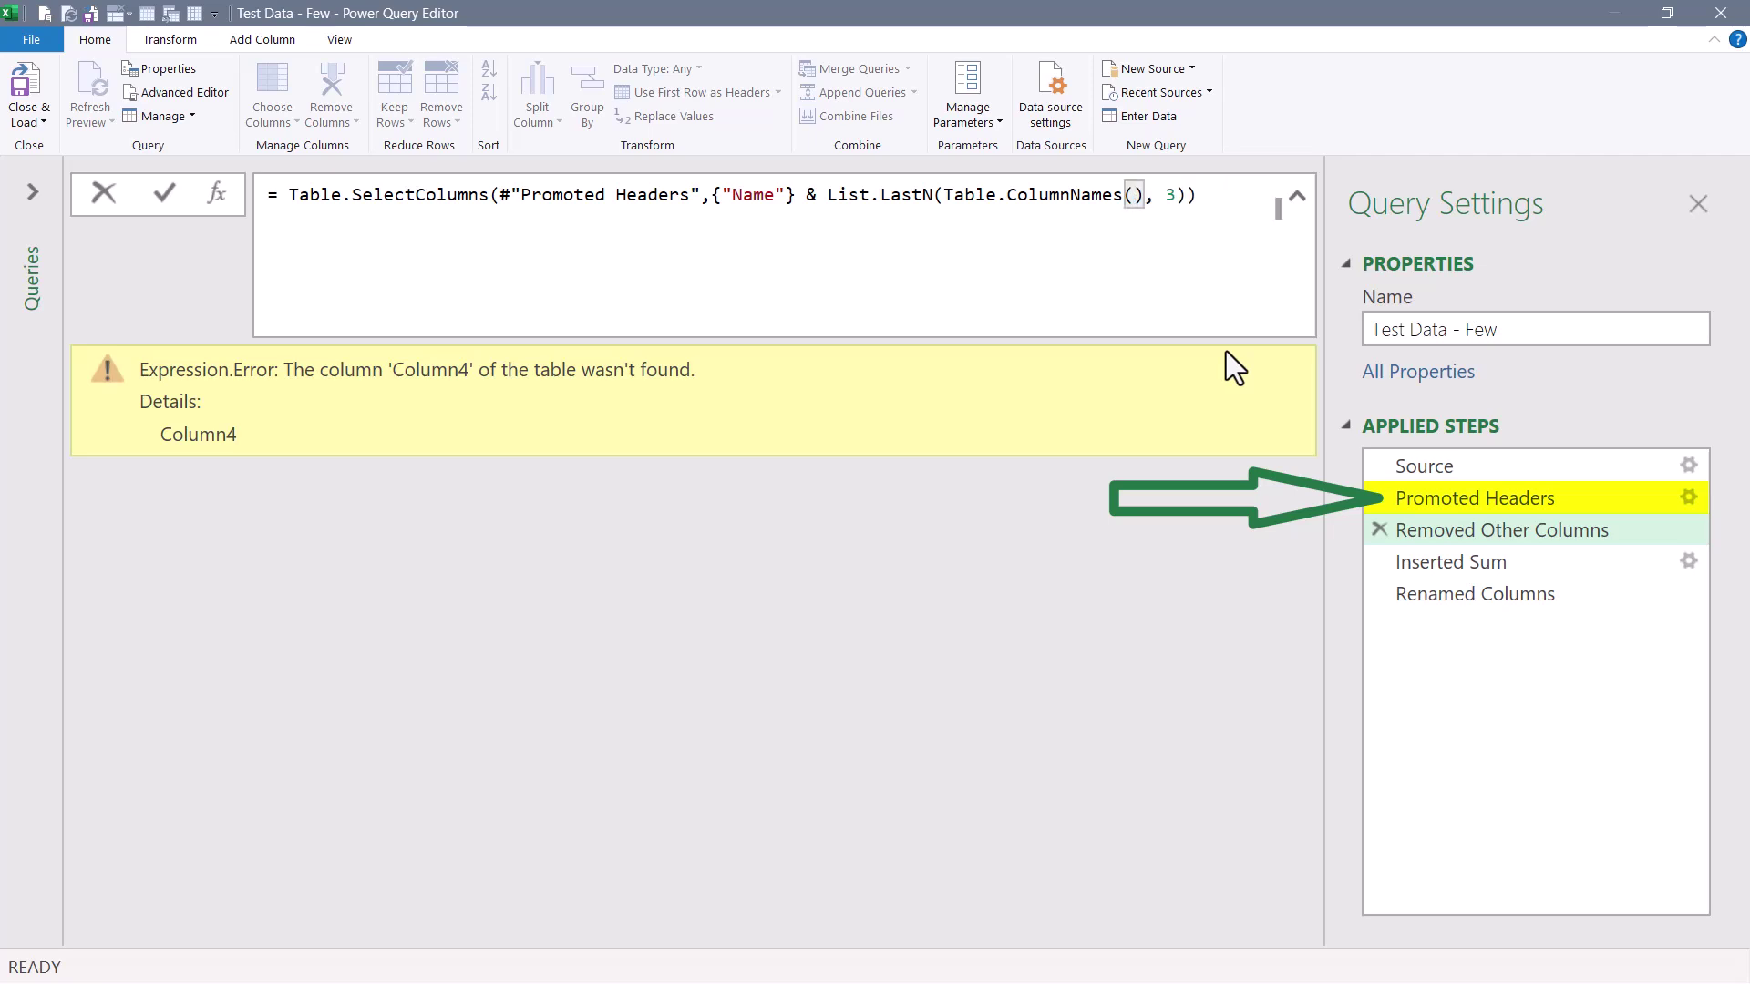
type("#")
key("Down")
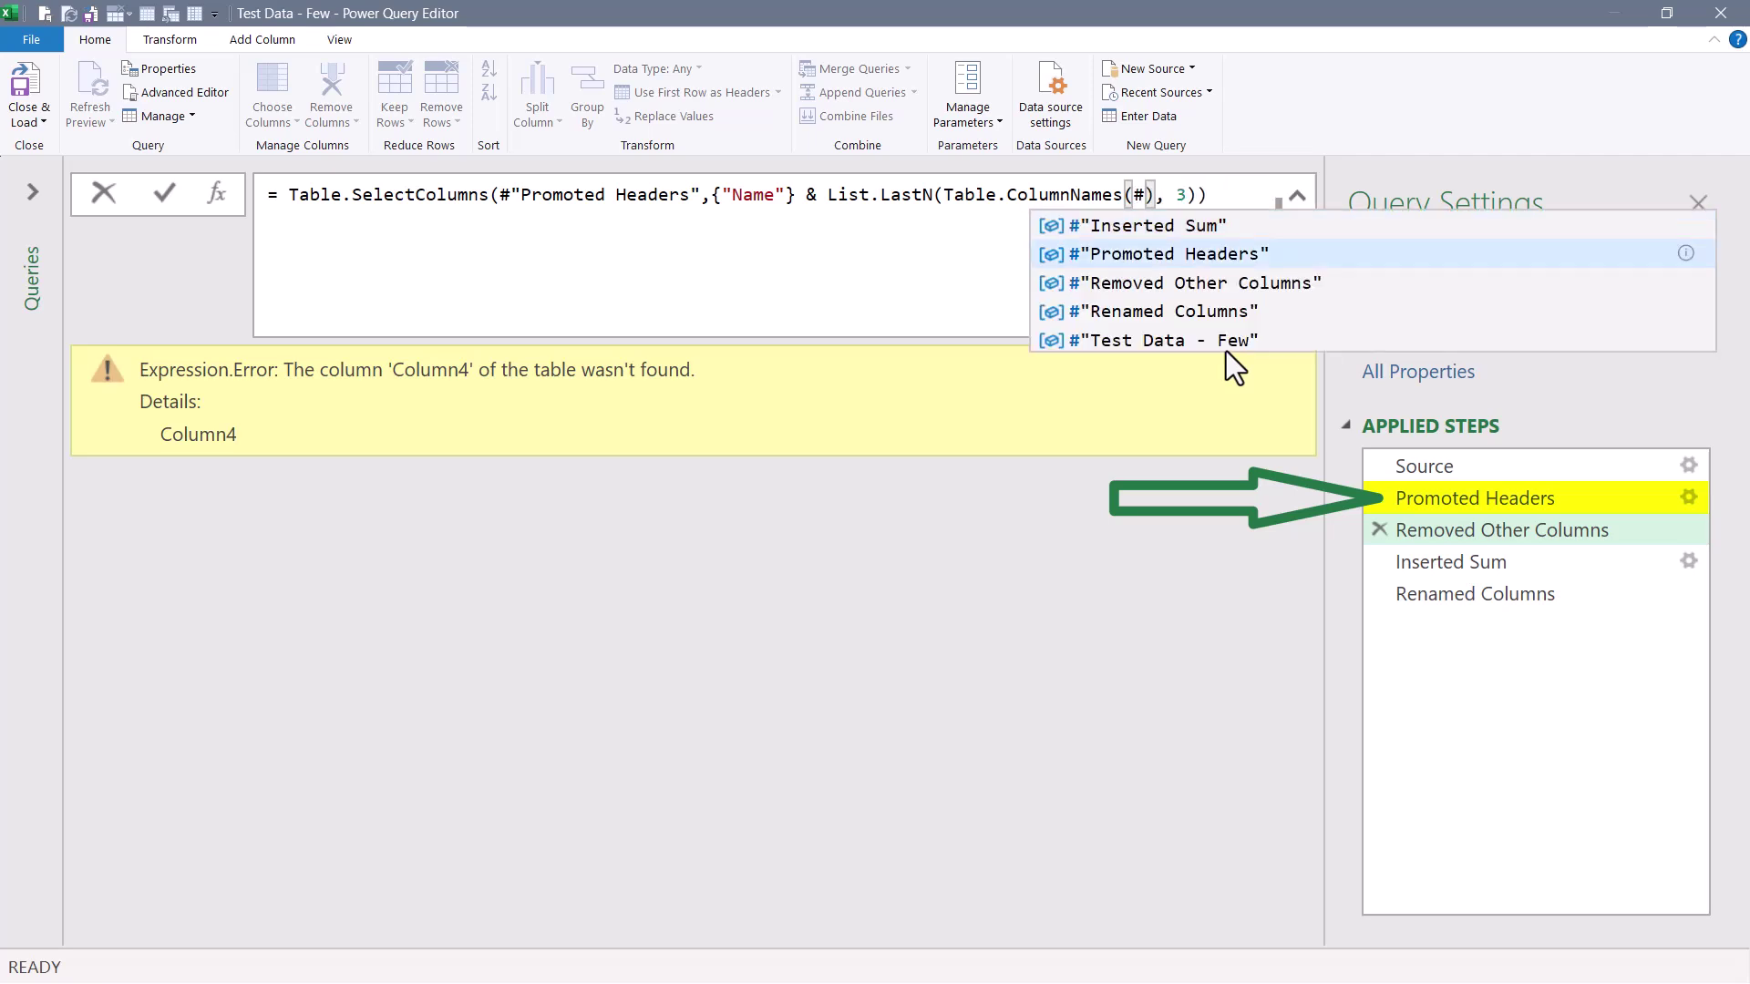
key("Tab")
left_click(170, 195)
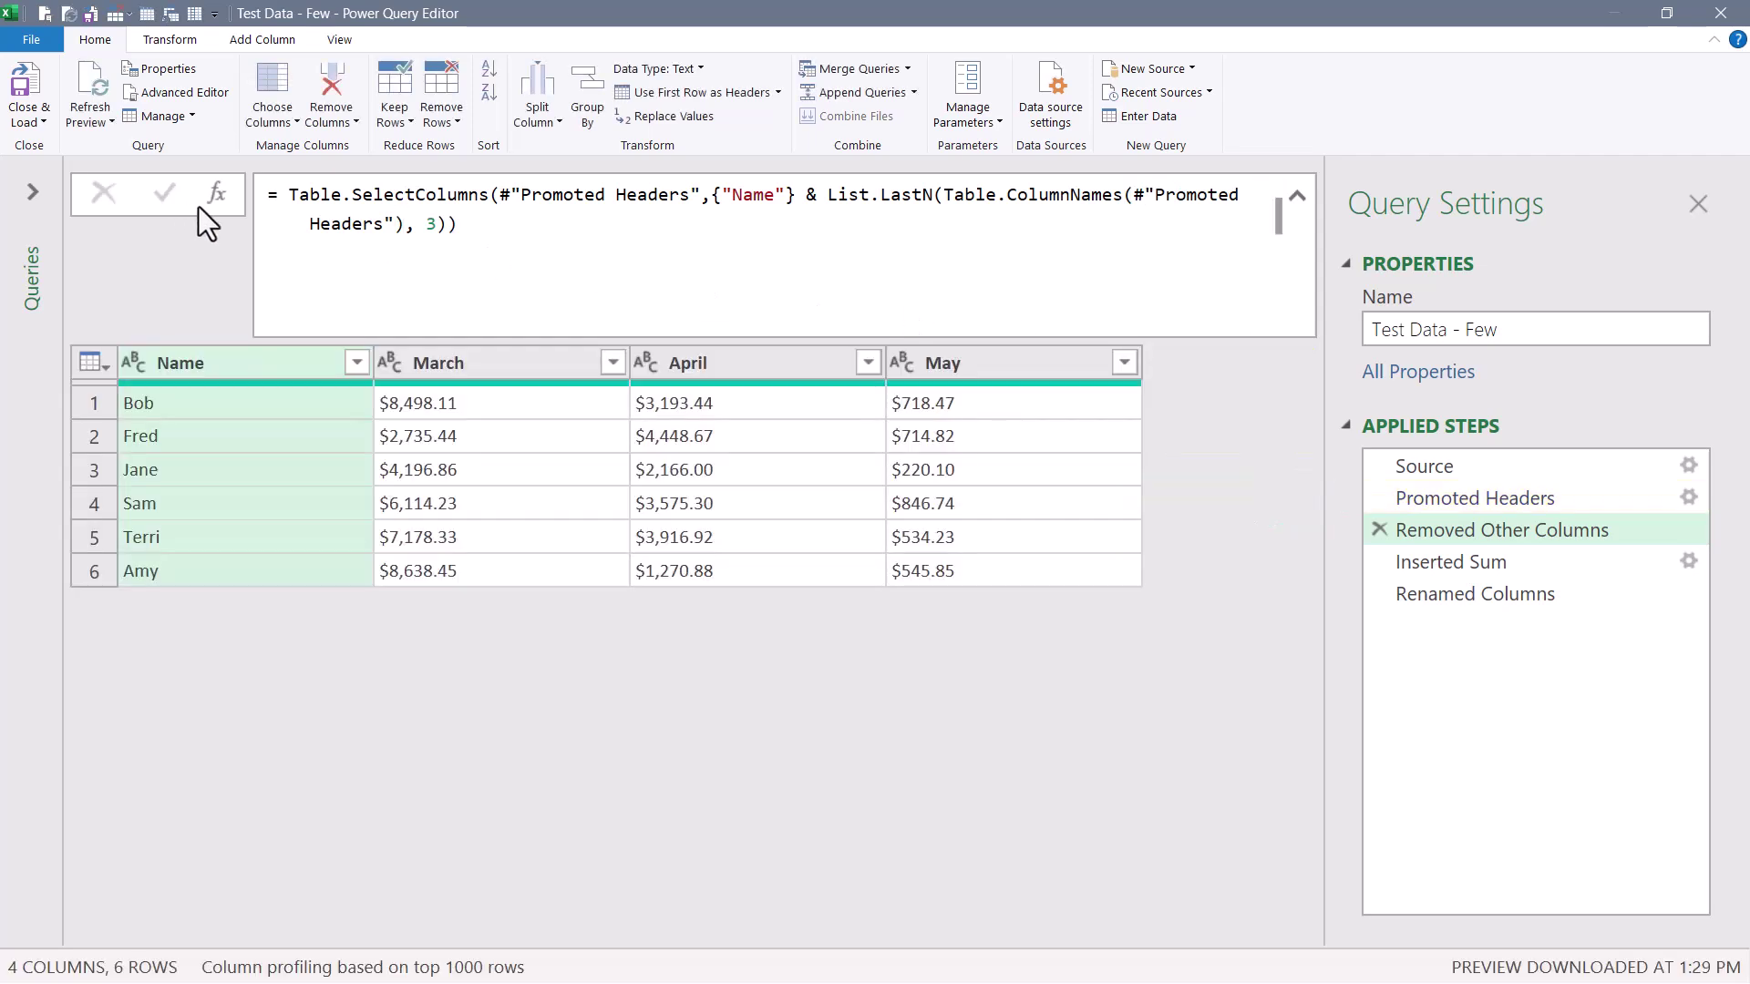
Switch the Source step's file path to Test Data - Many.txt and check the columns in Promoted Headers and Removed Other Columns.
left_click(1648, 466)
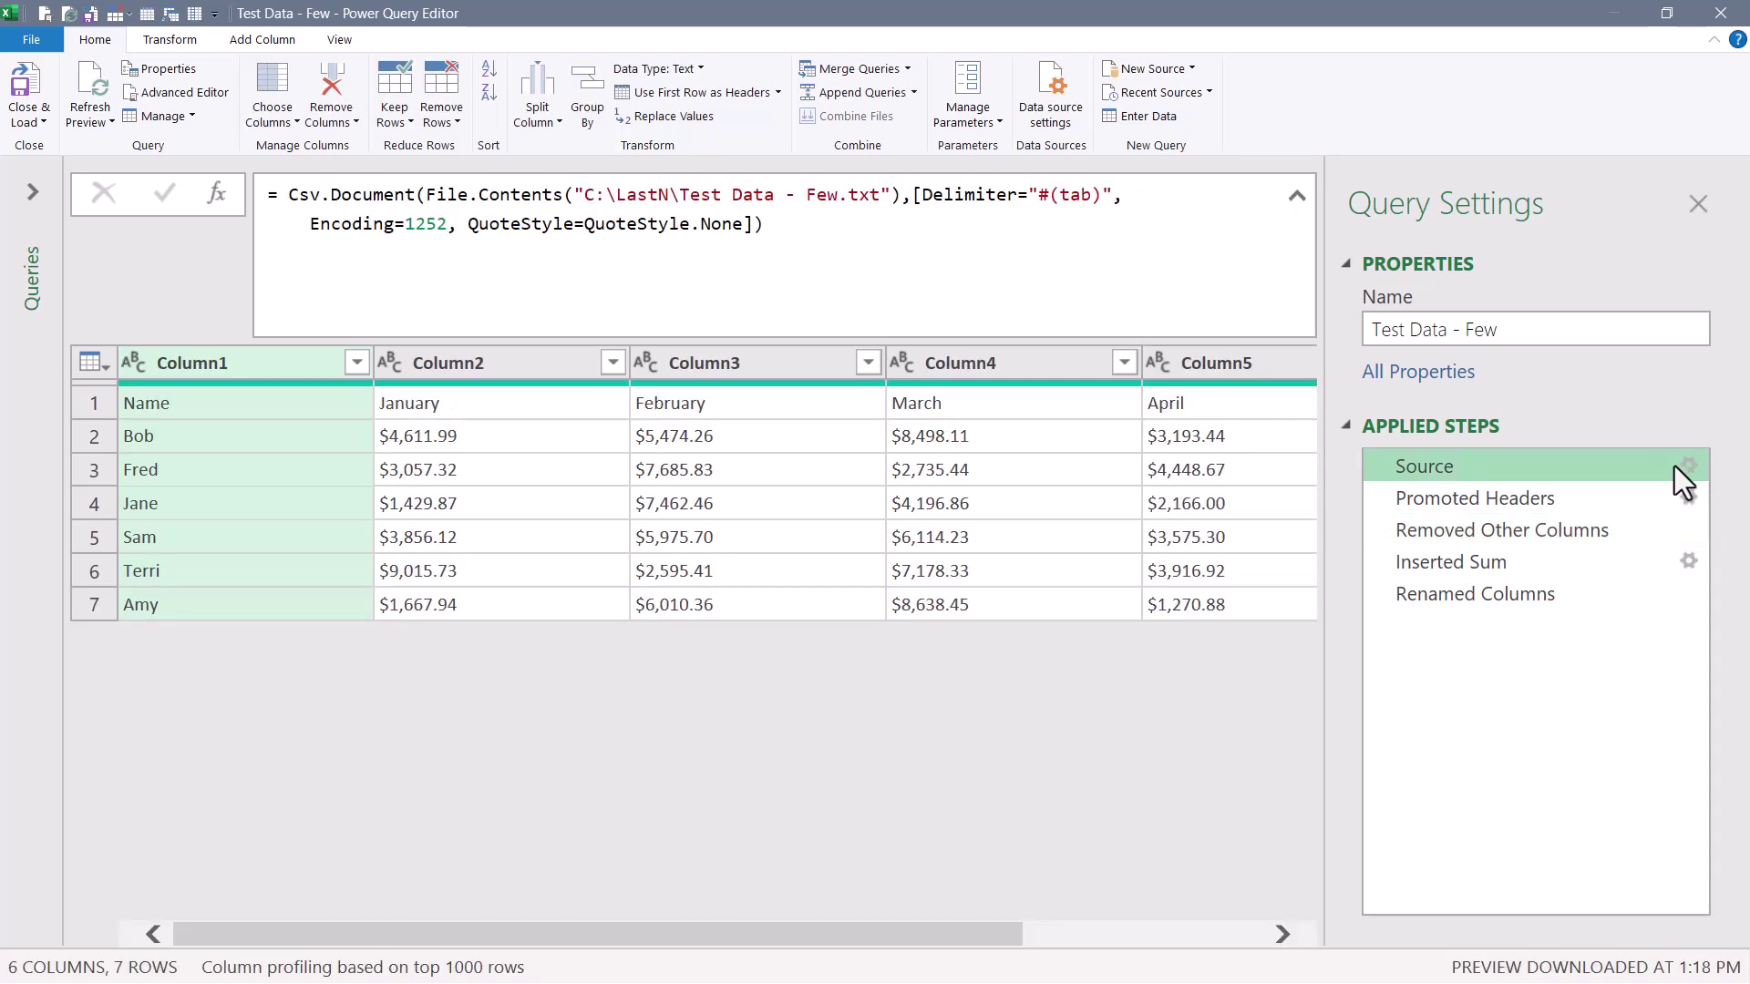
left_click(1685, 465)
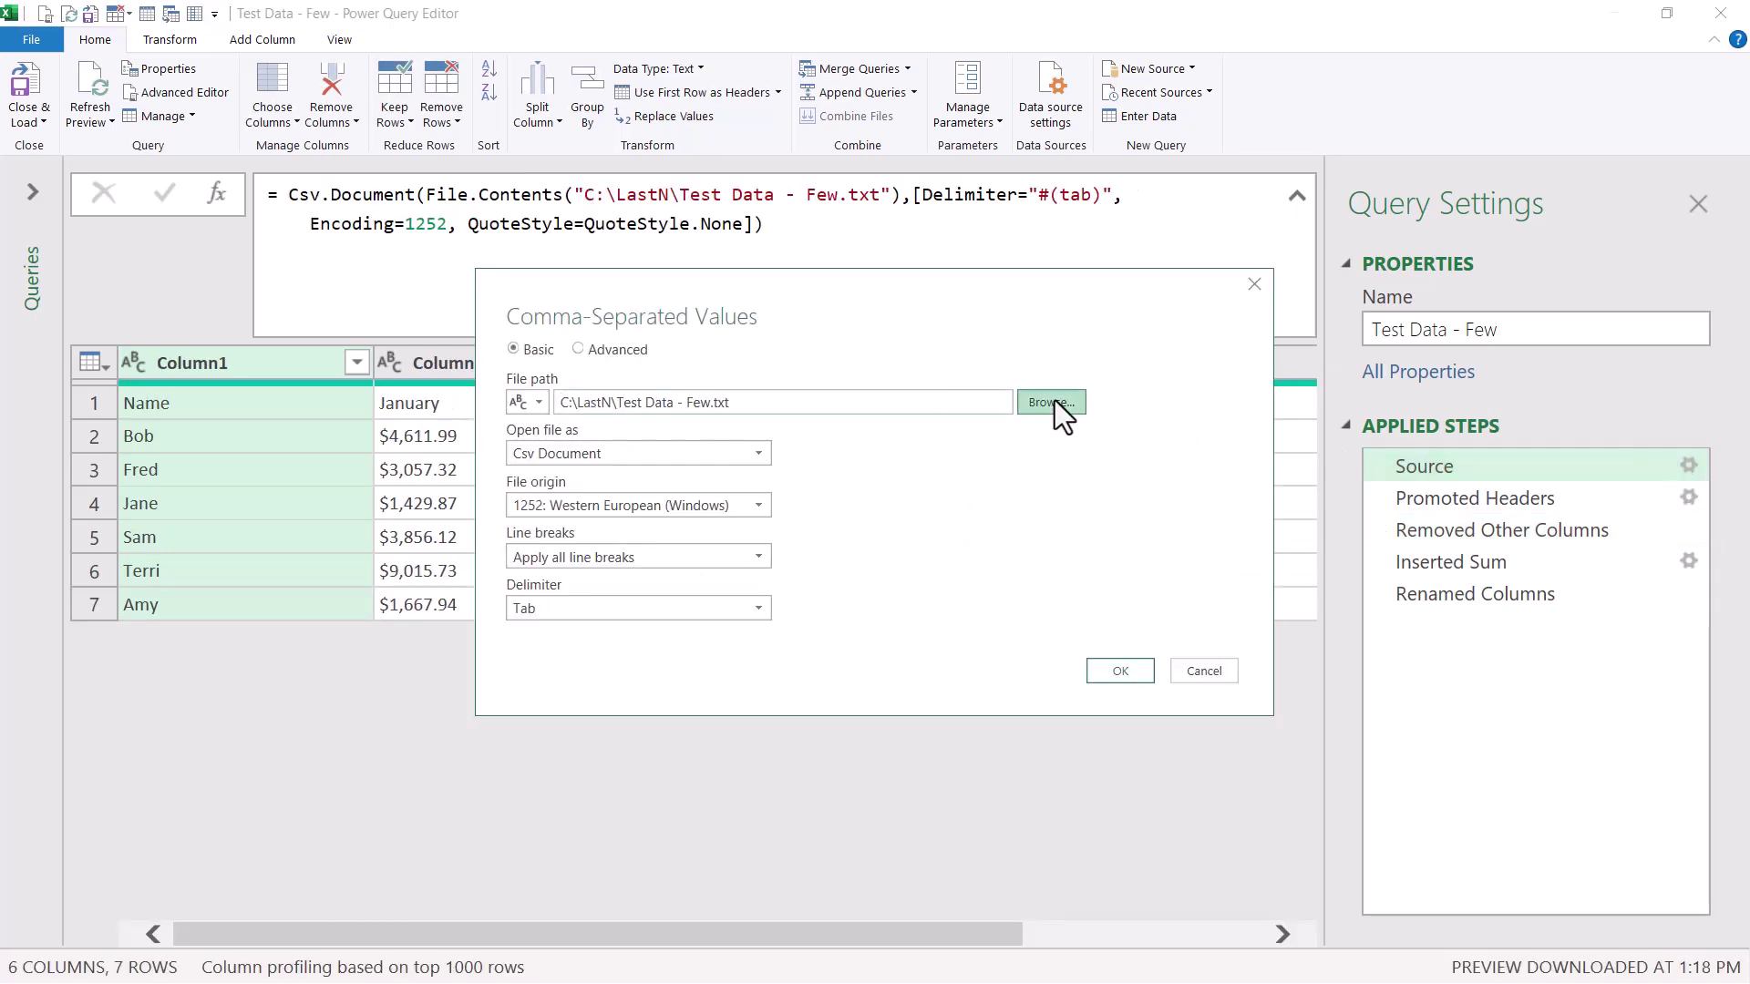
left_click(1054, 402)
left_click(378, 323)
double_click(370, 308)
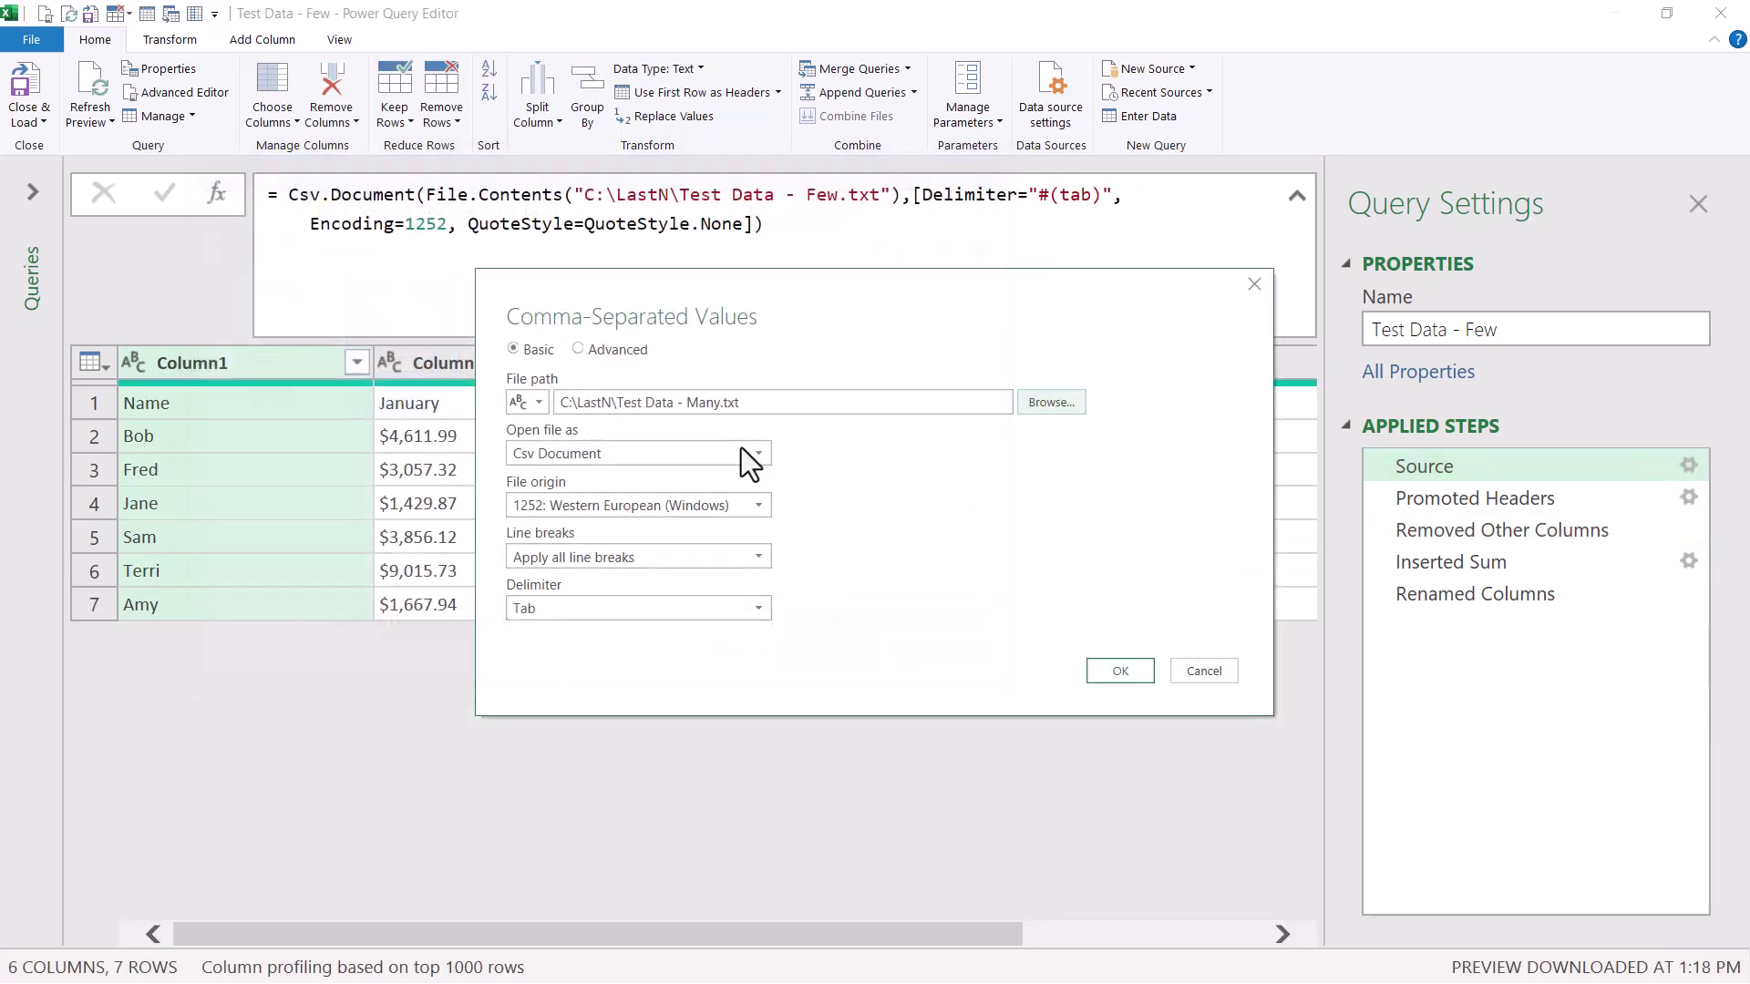
left_click(1139, 674)
left_click(1516, 498)
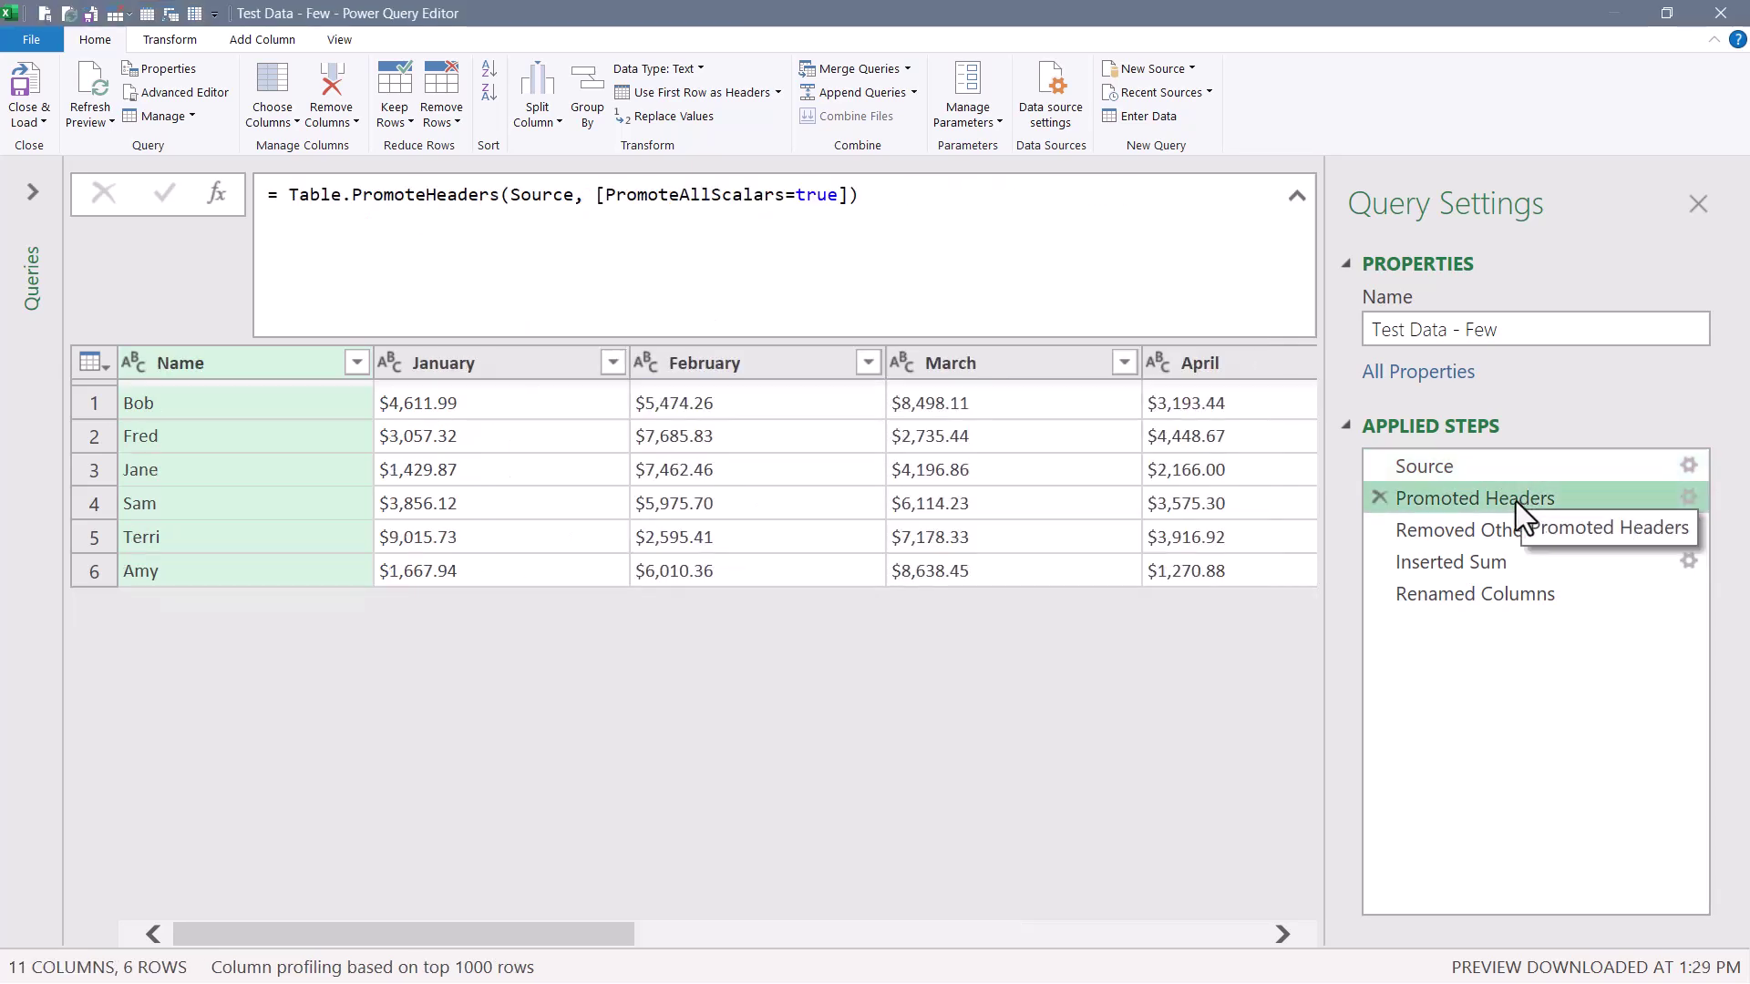
left_click_drag(574, 934, 392, 957)
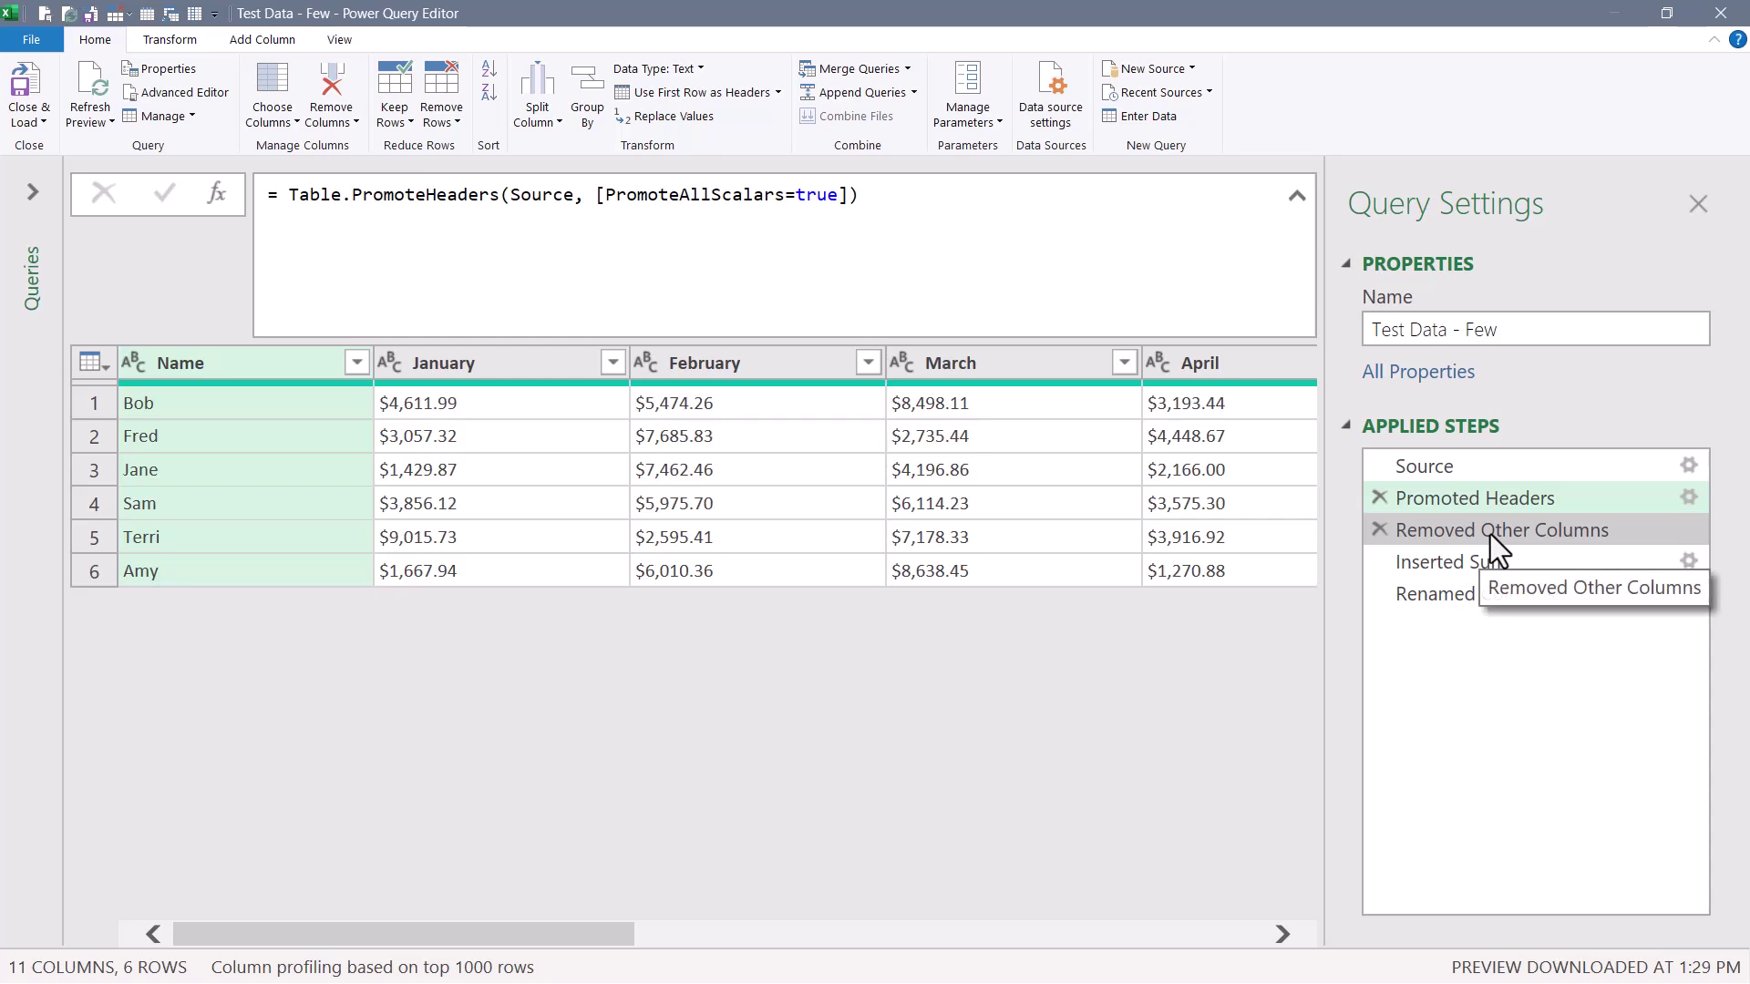
left_click(1490, 534)
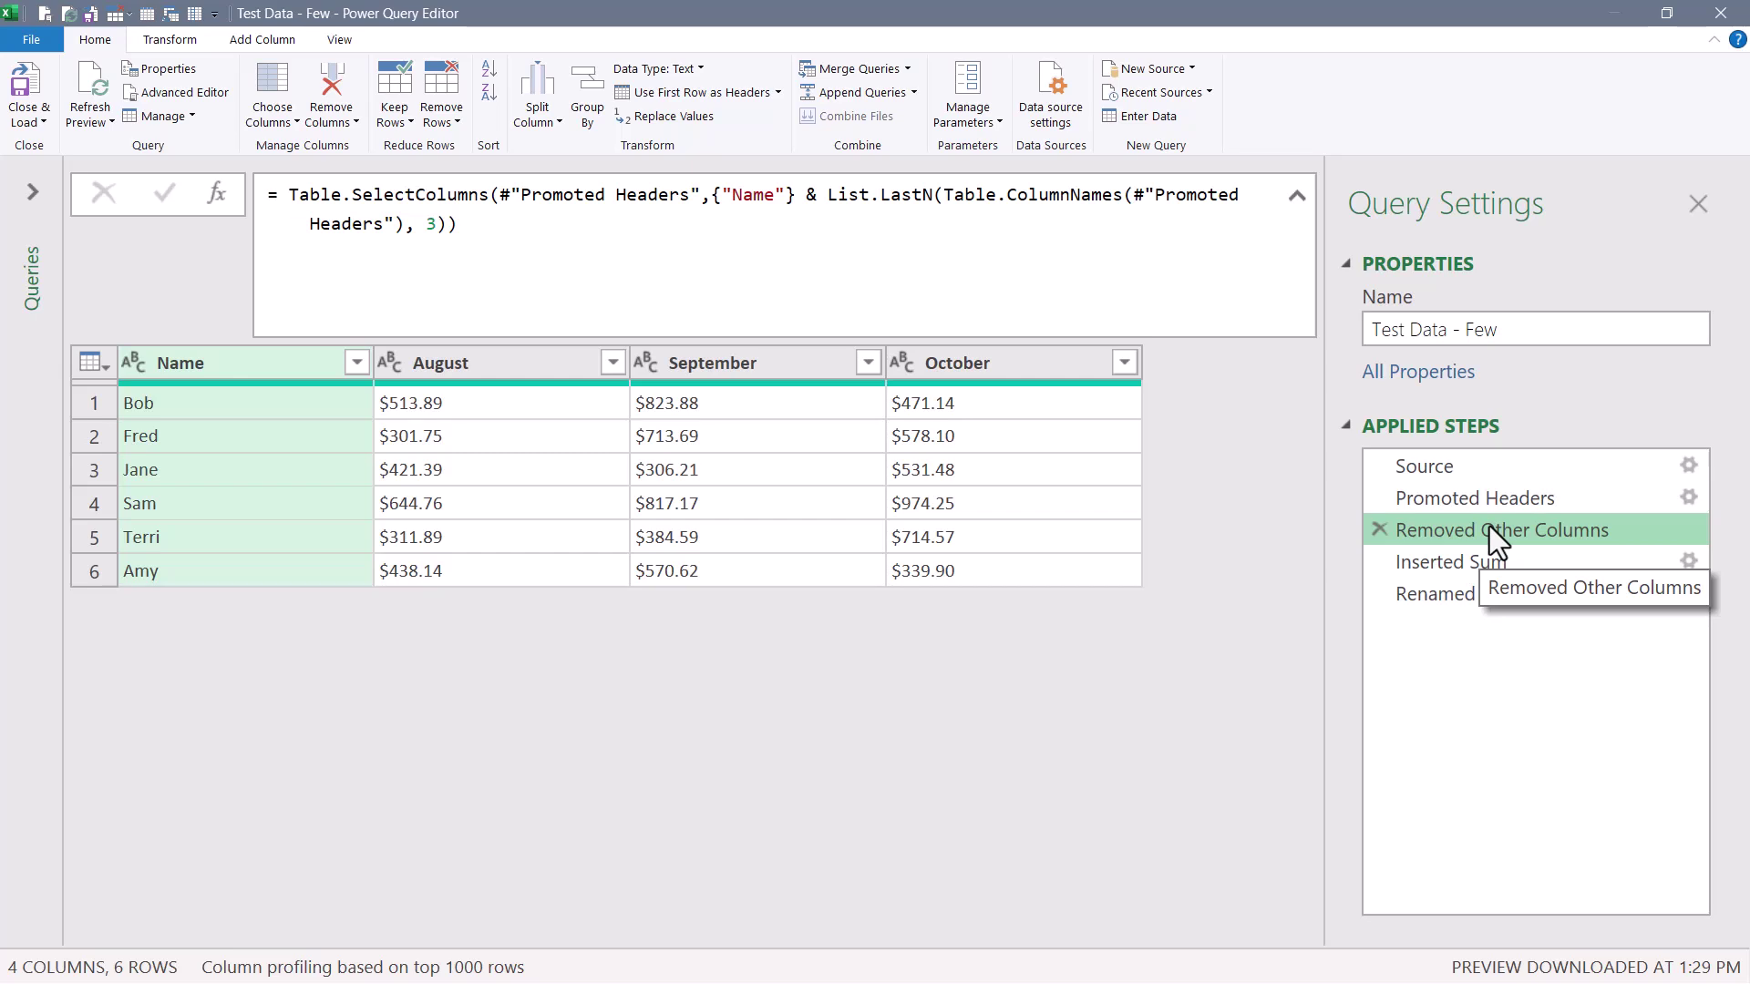
Point the Source step back to Test Data - Few.txt and recheck the Removed Other Columns step.
left_click(1686, 463)
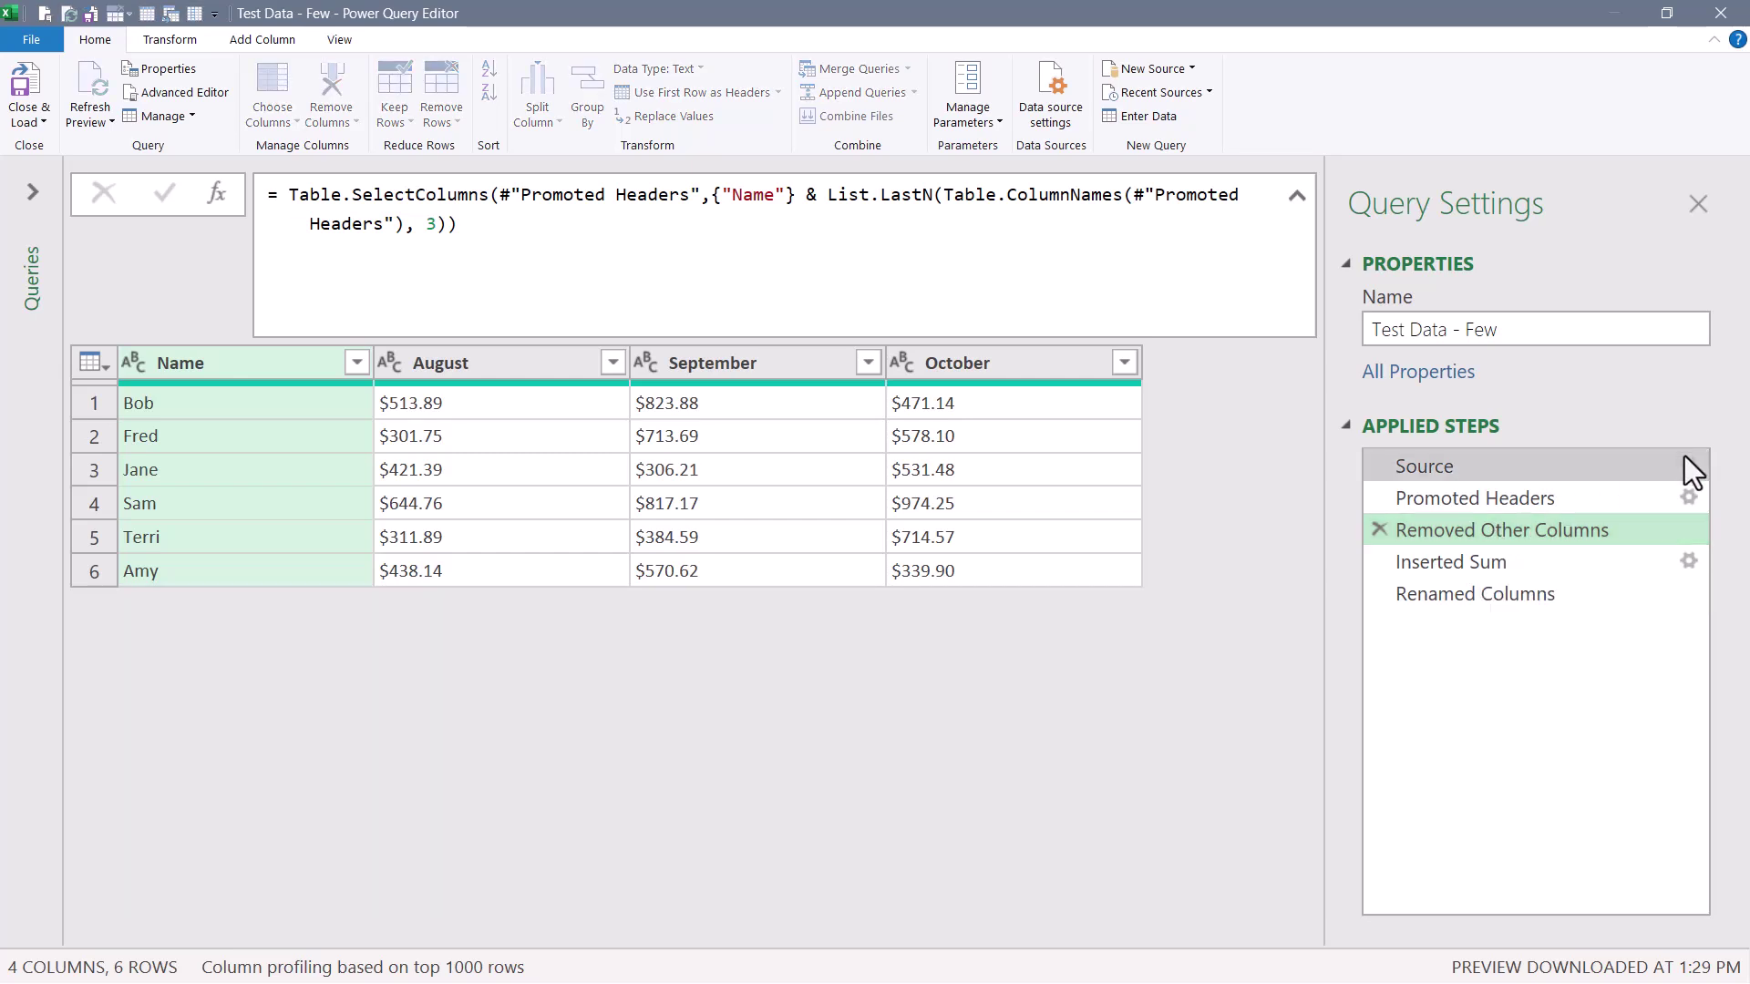
left_click(1057, 399)
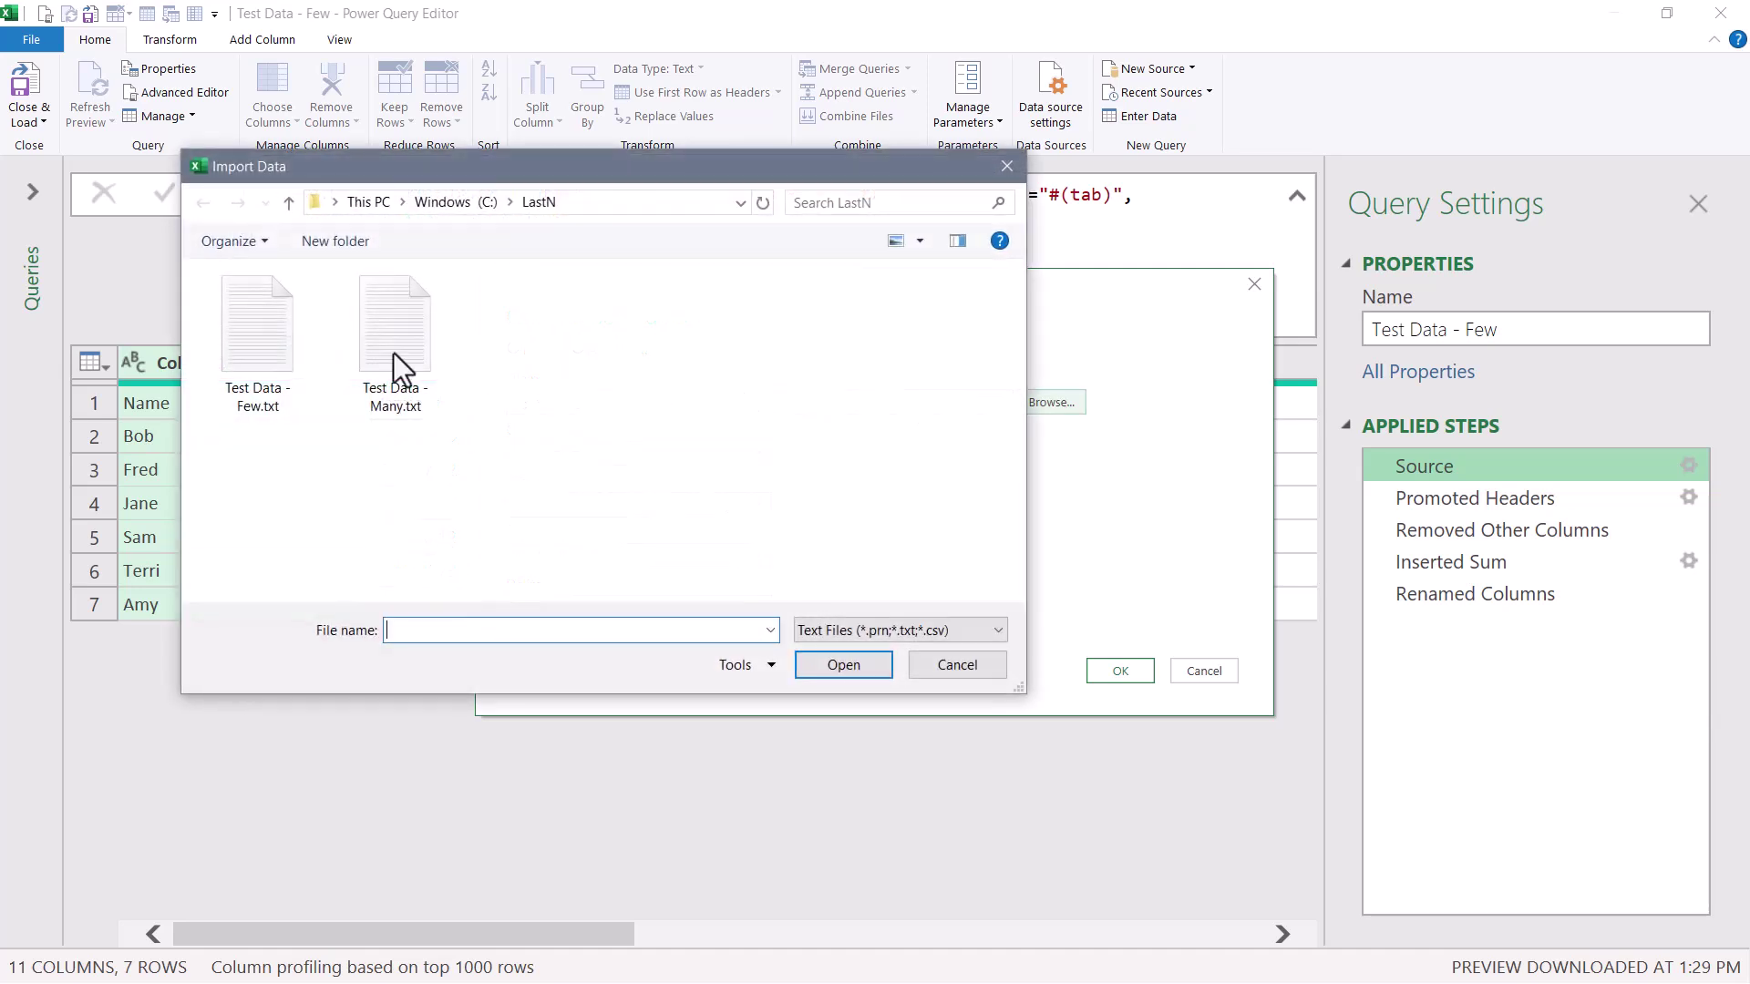
double_click(394, 360)
key("Return")
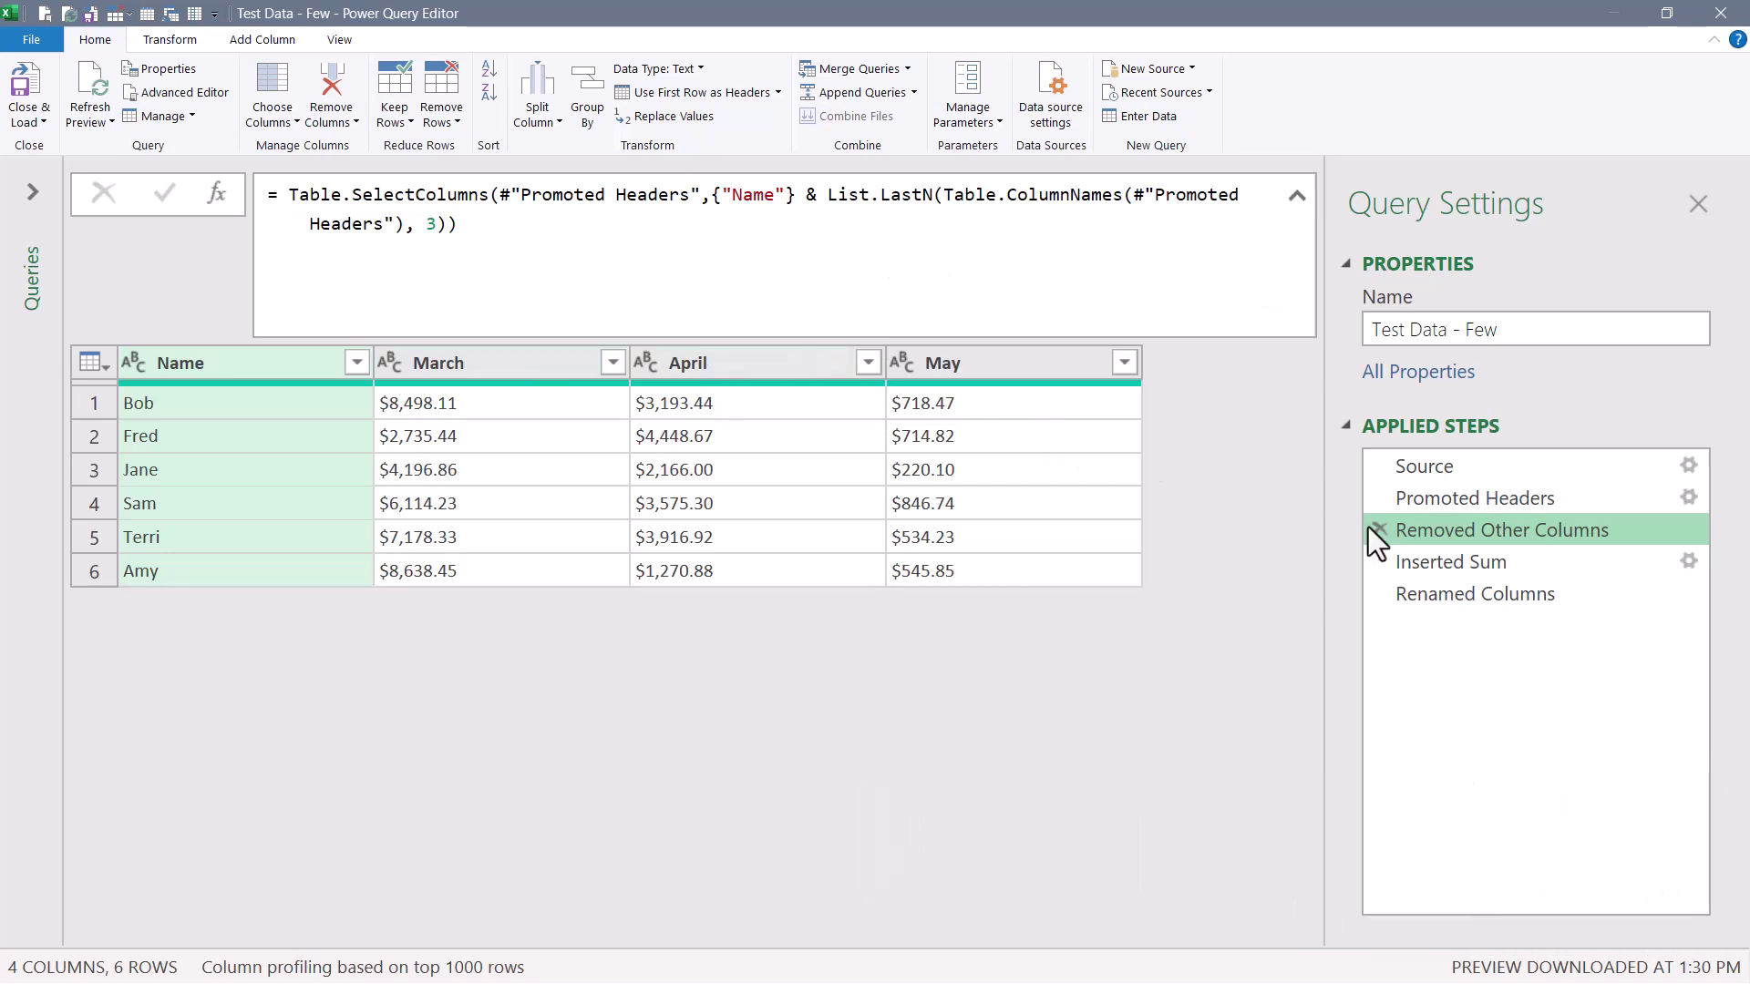
Review the Inserted Sum step, checking the March, April, May and Addition columns and their data types.
left_click(1451, 561)
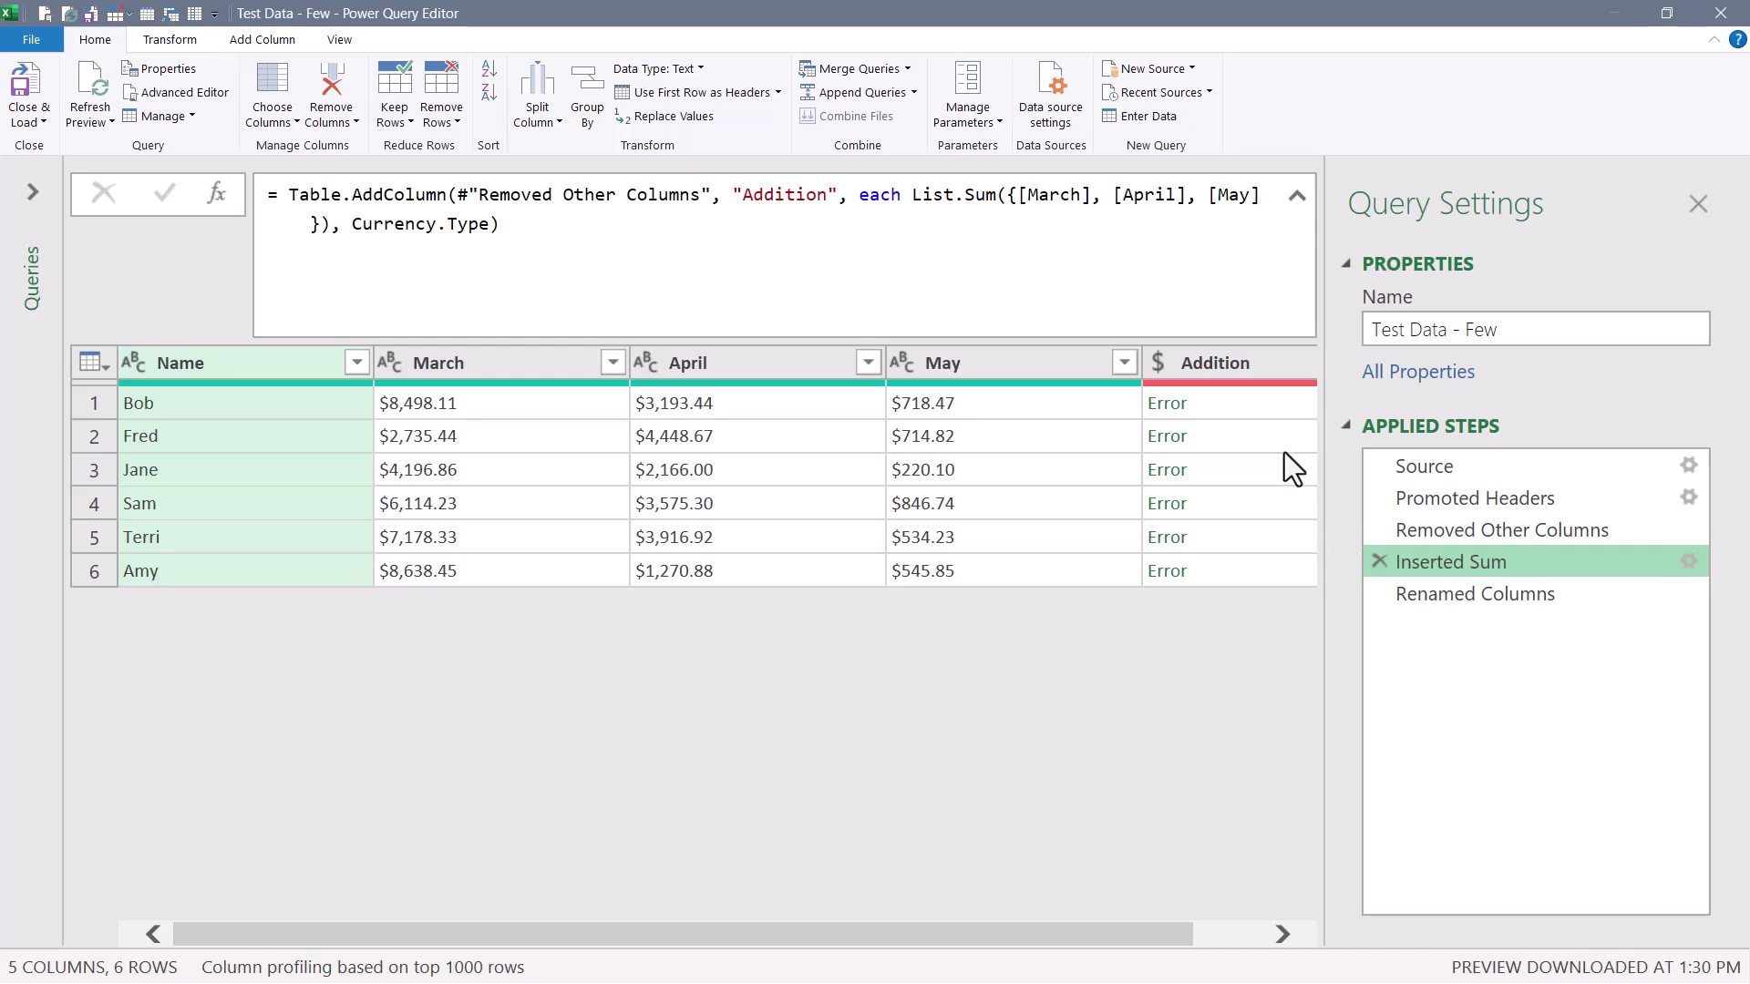
left_click(483, 361)
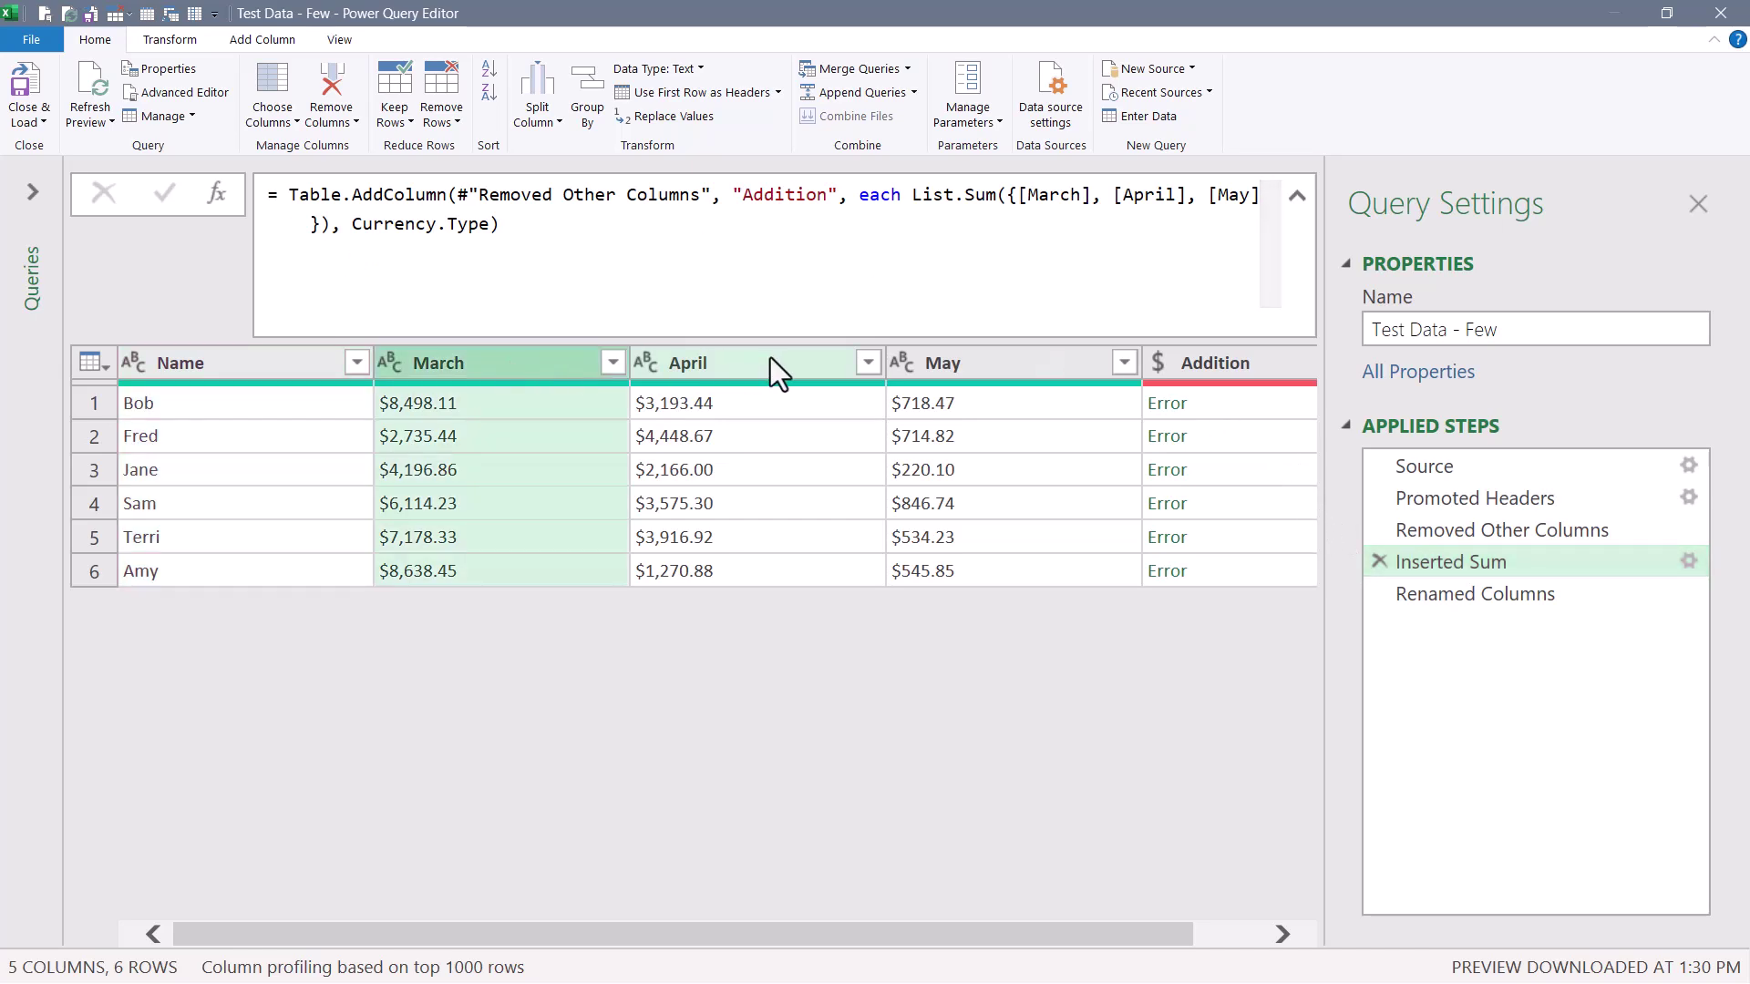
left_click(770, 358)
left_click(992, 368)
left_click(1199, 358)
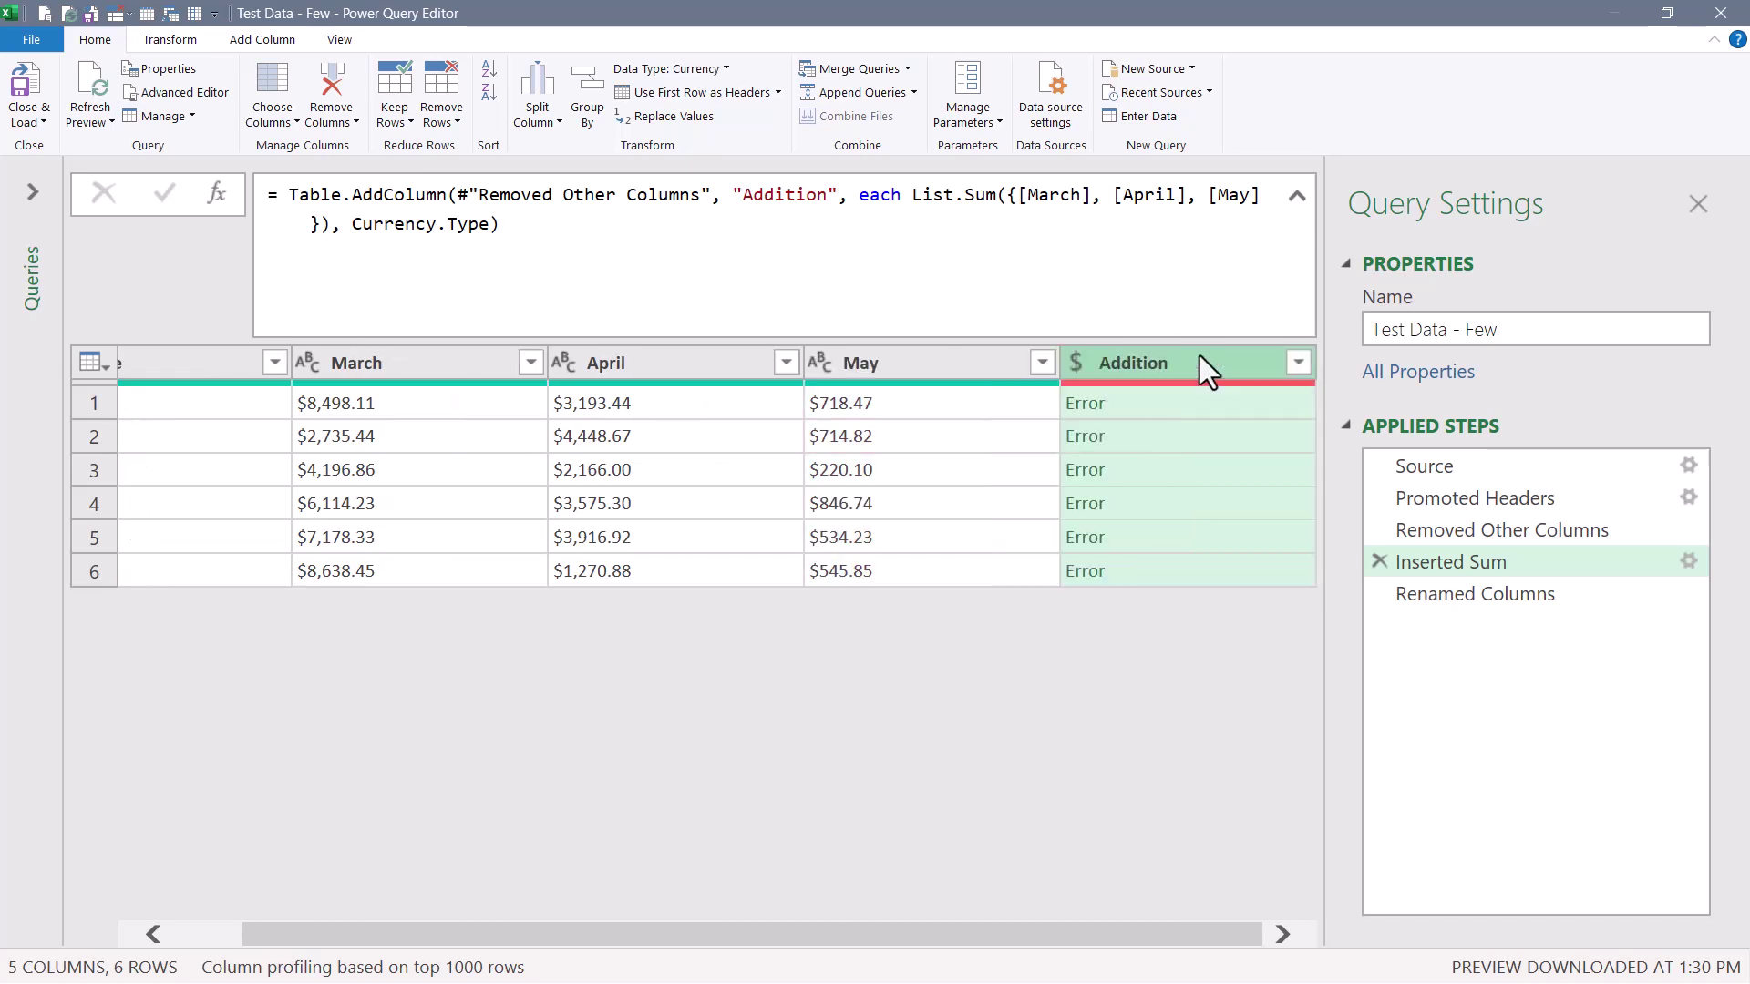
left_click_drag(546, 930, 478, 930)
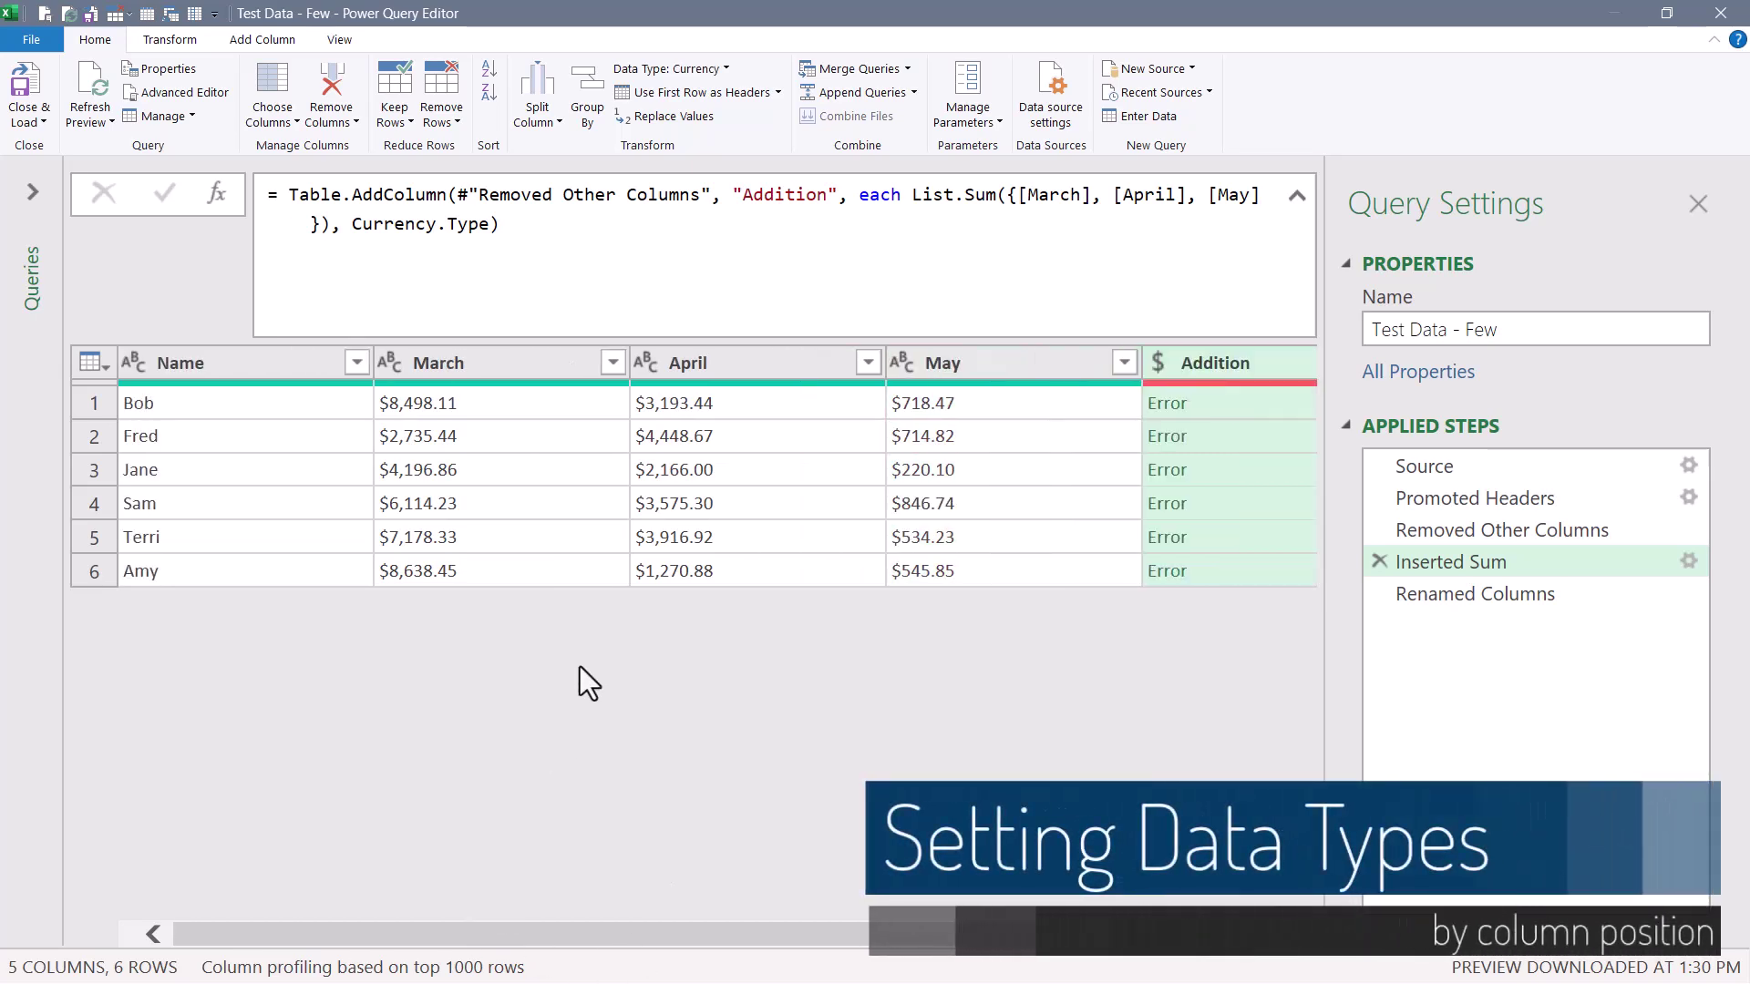
Change the March, April and May columns to Currency right after Removed Other Columns, and check the Inserted Sum step.
left_click(1431, 523)
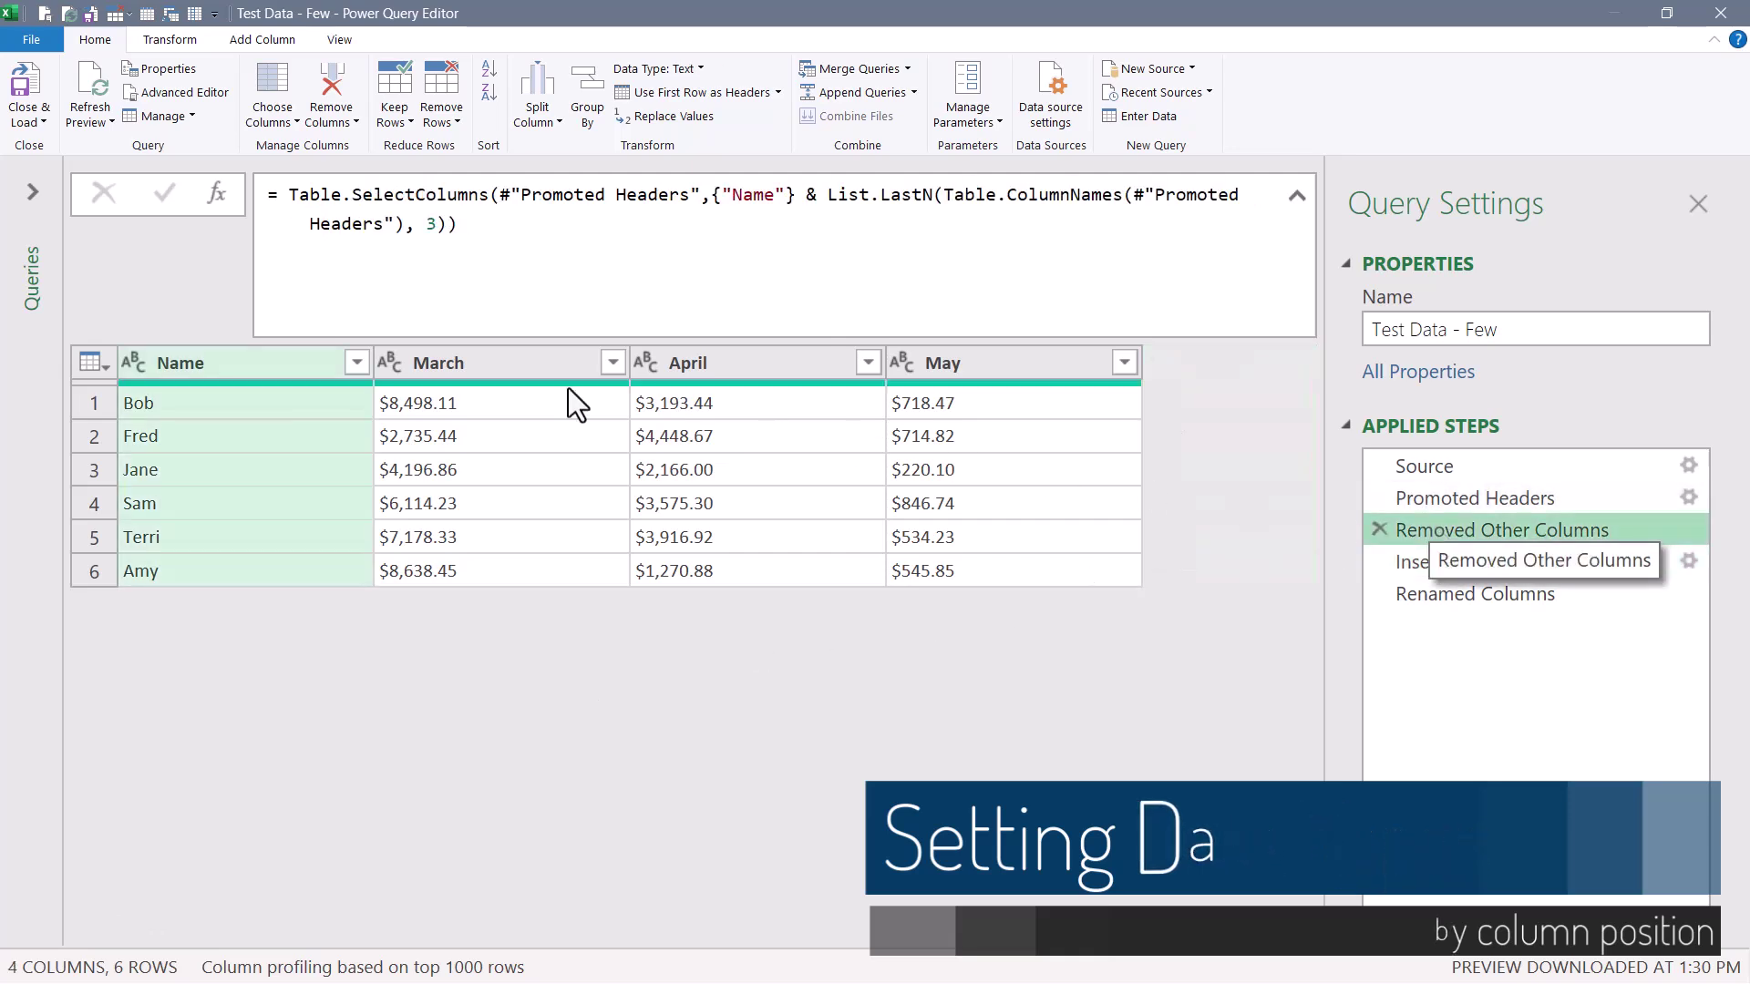
left_click(997, 361, "ctrl")
right_click(988, 366)
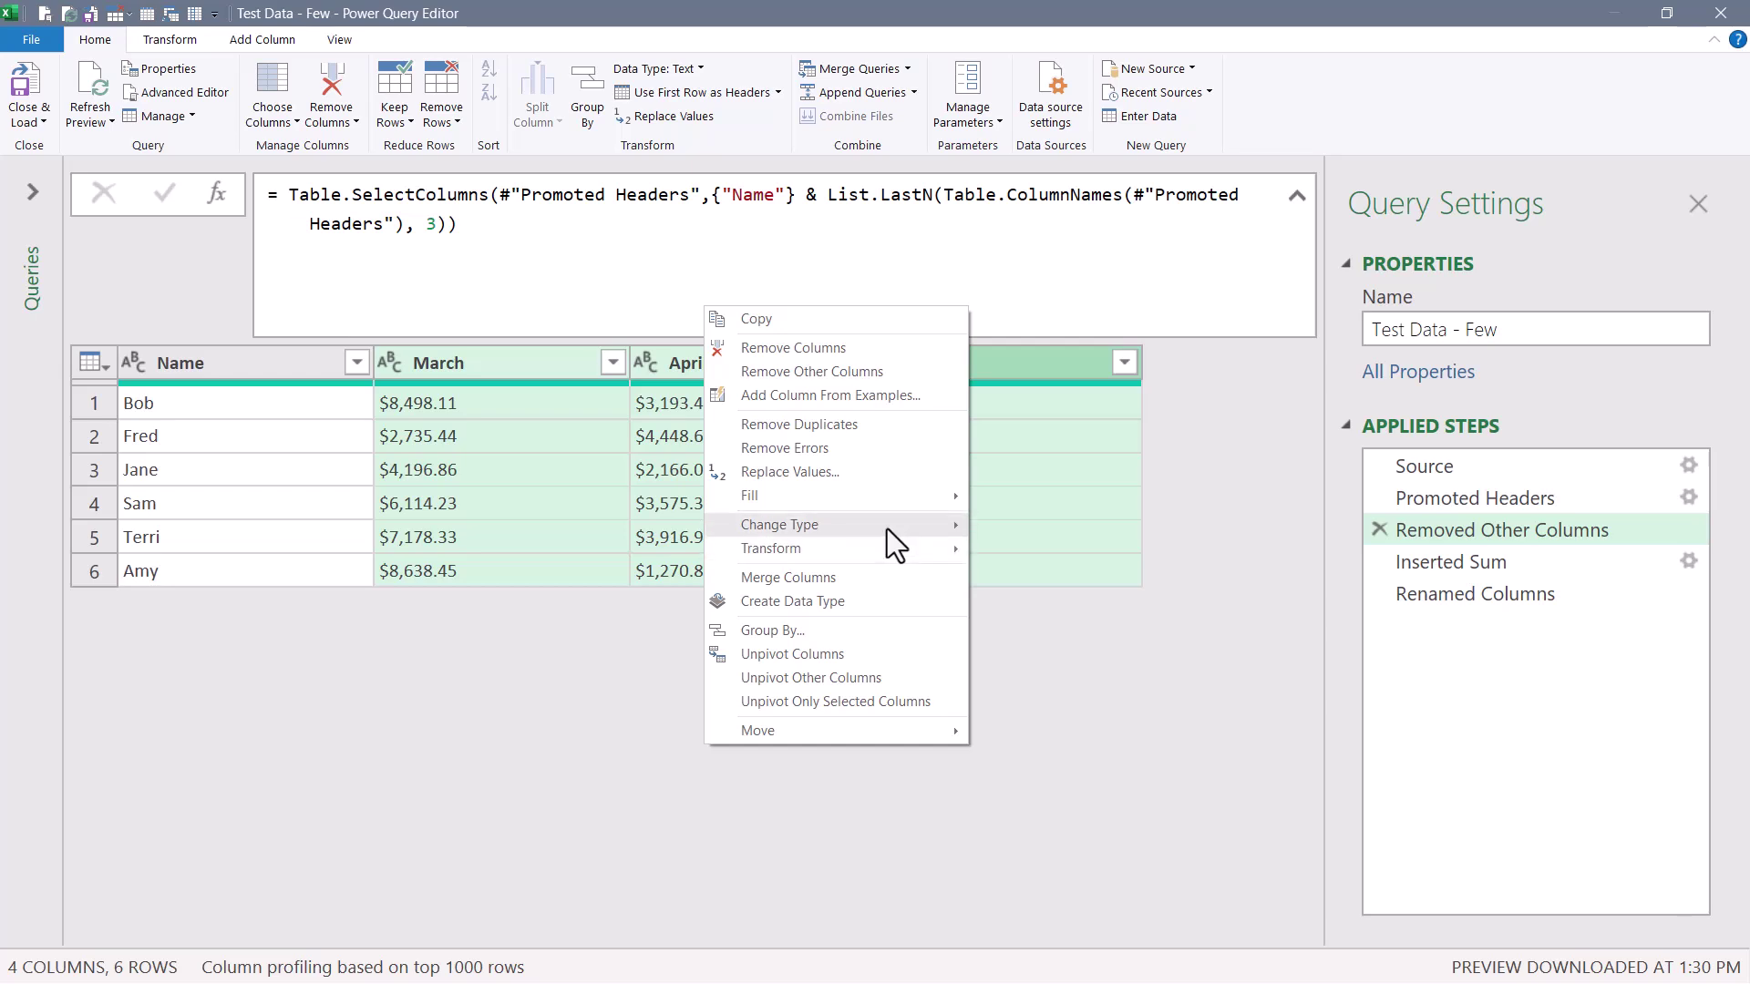
mouse_move(887, 528)
left_click(1019, 555)
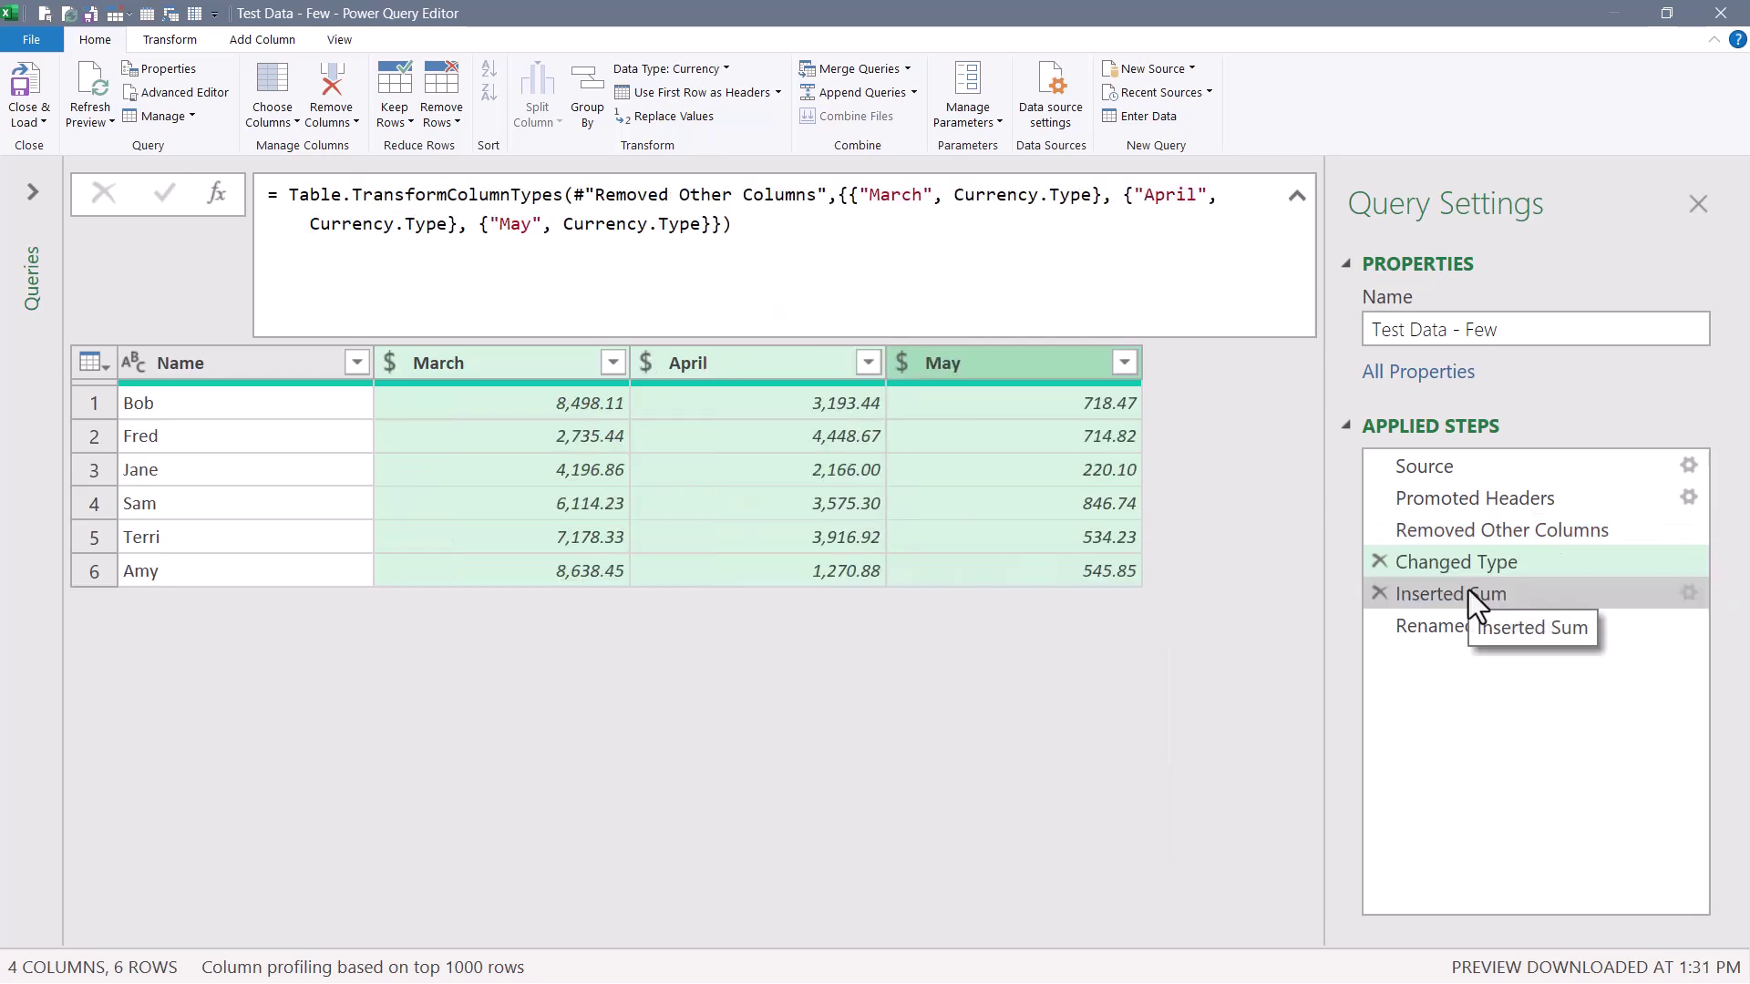
left_click(1468, 589)
left_click_drag(1134, 934, 1247, 928)
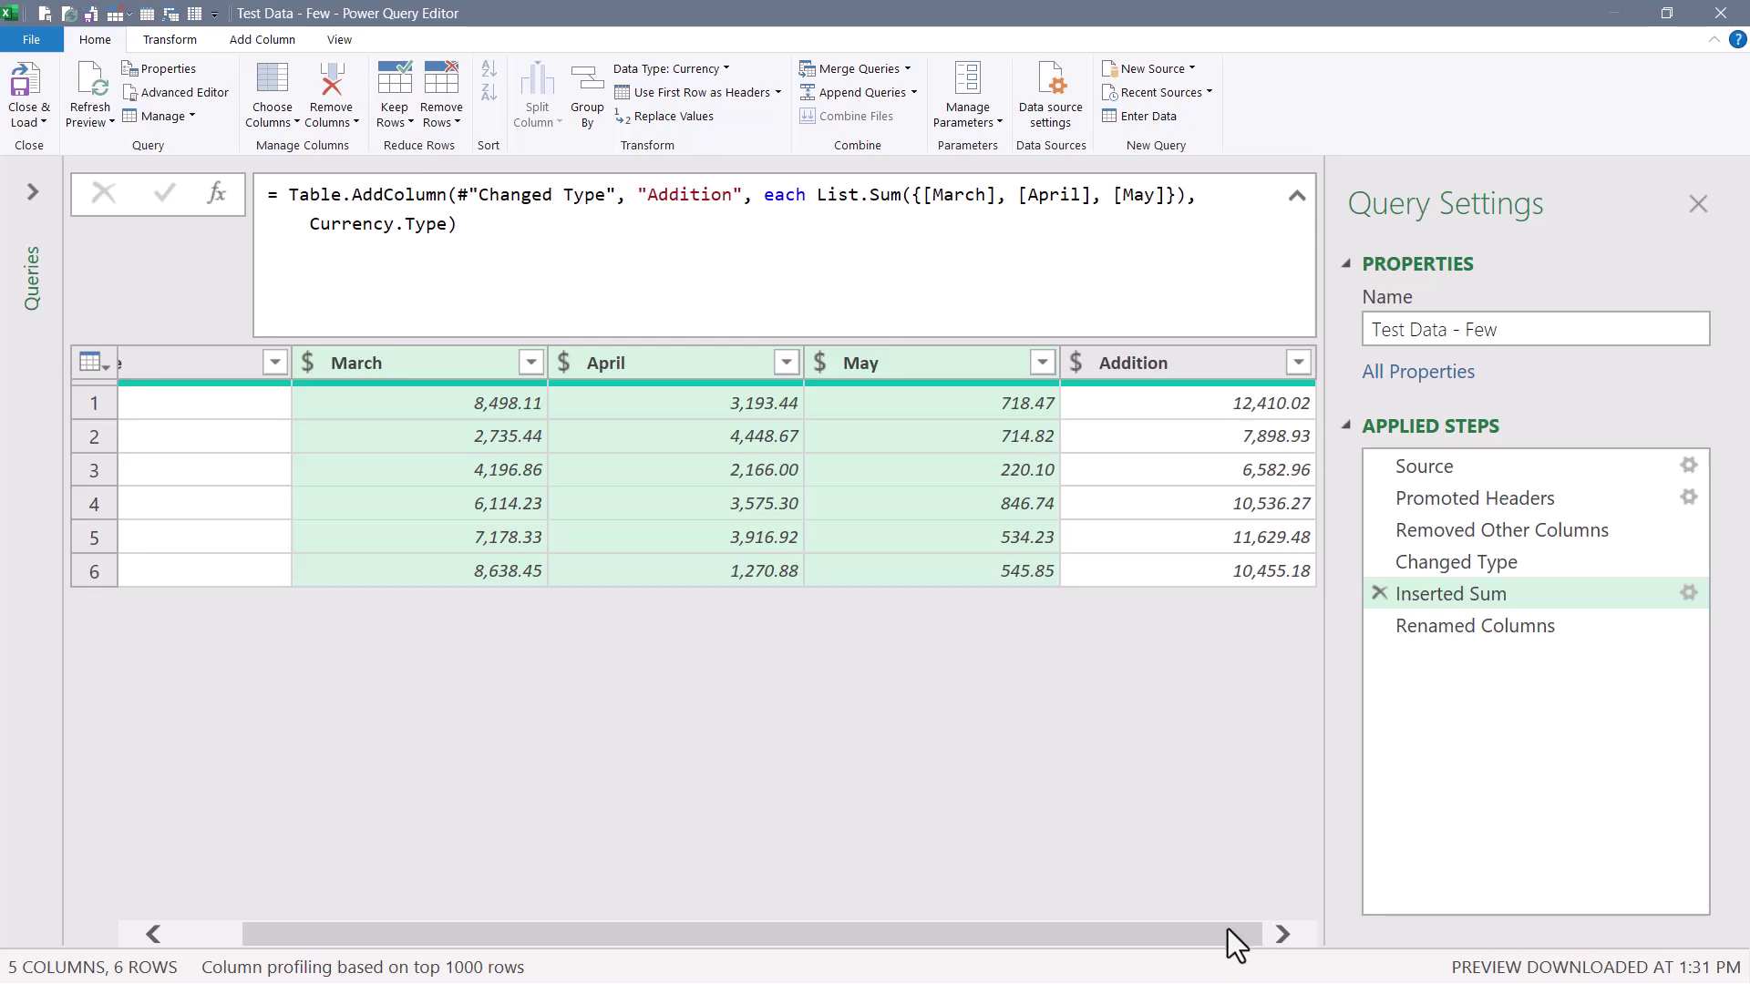
Switch the Source step's file path to Test Data - Many.txt.
left_click(1688, 466)
left_click(1051, 402)
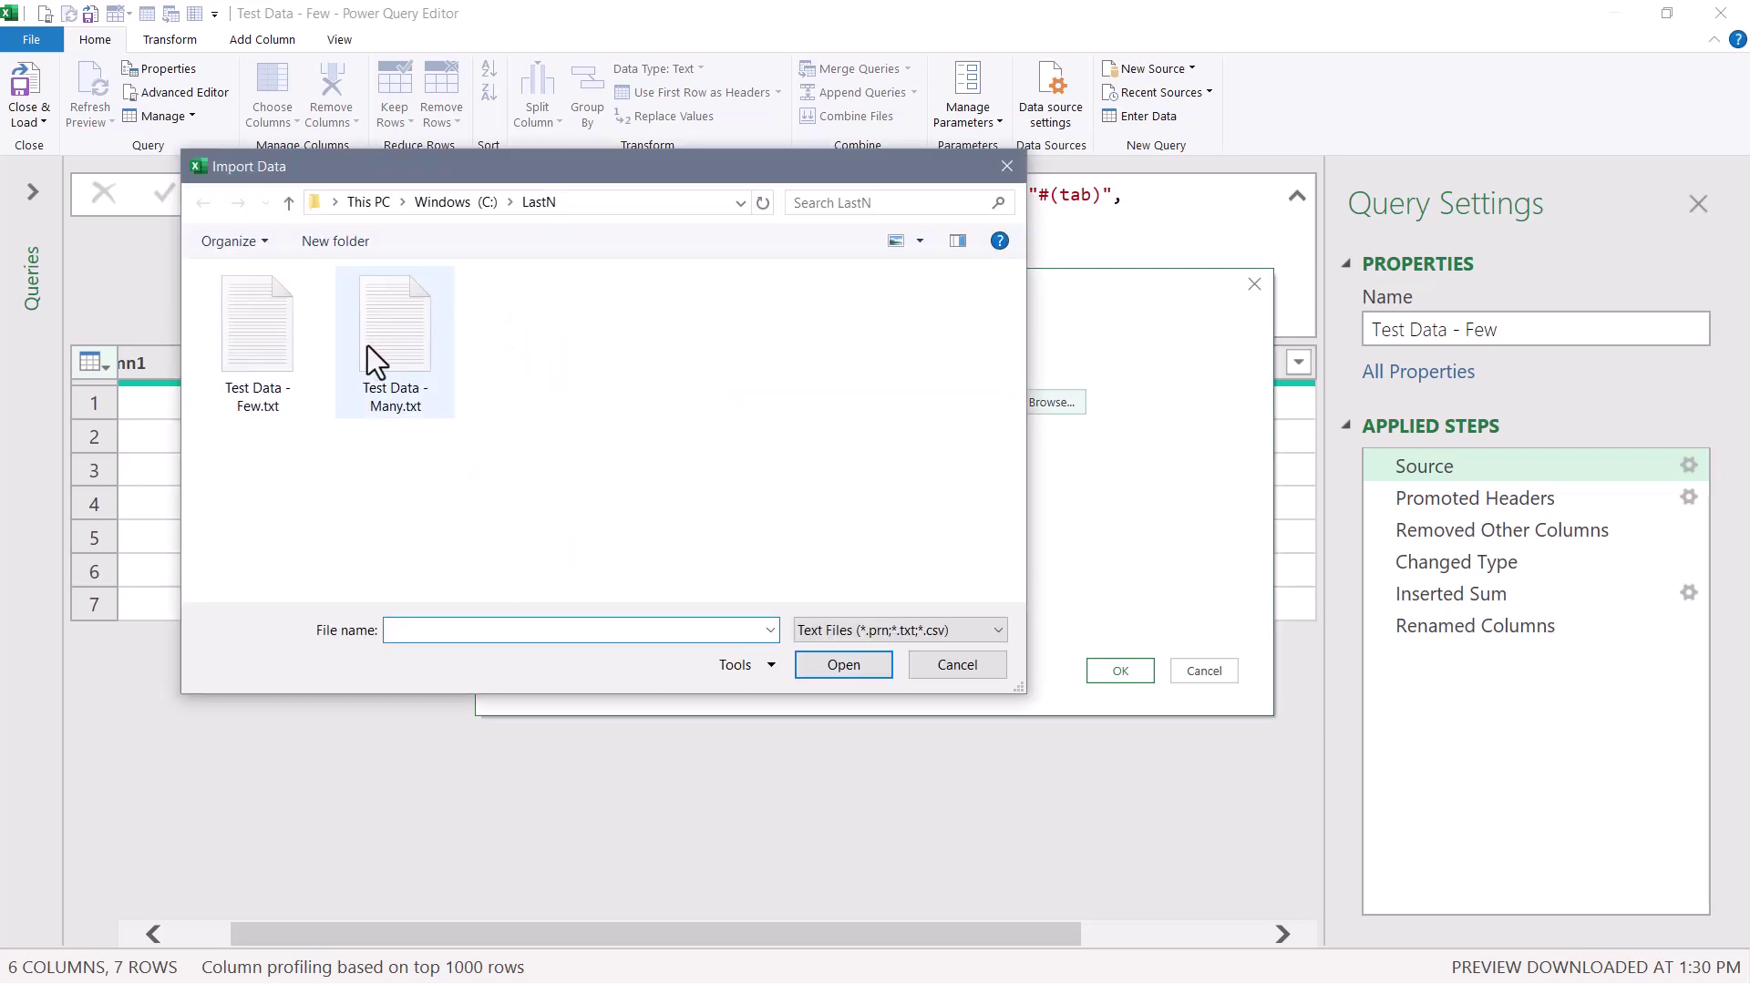
double_click(371, 359)
left_click(1133, 670)
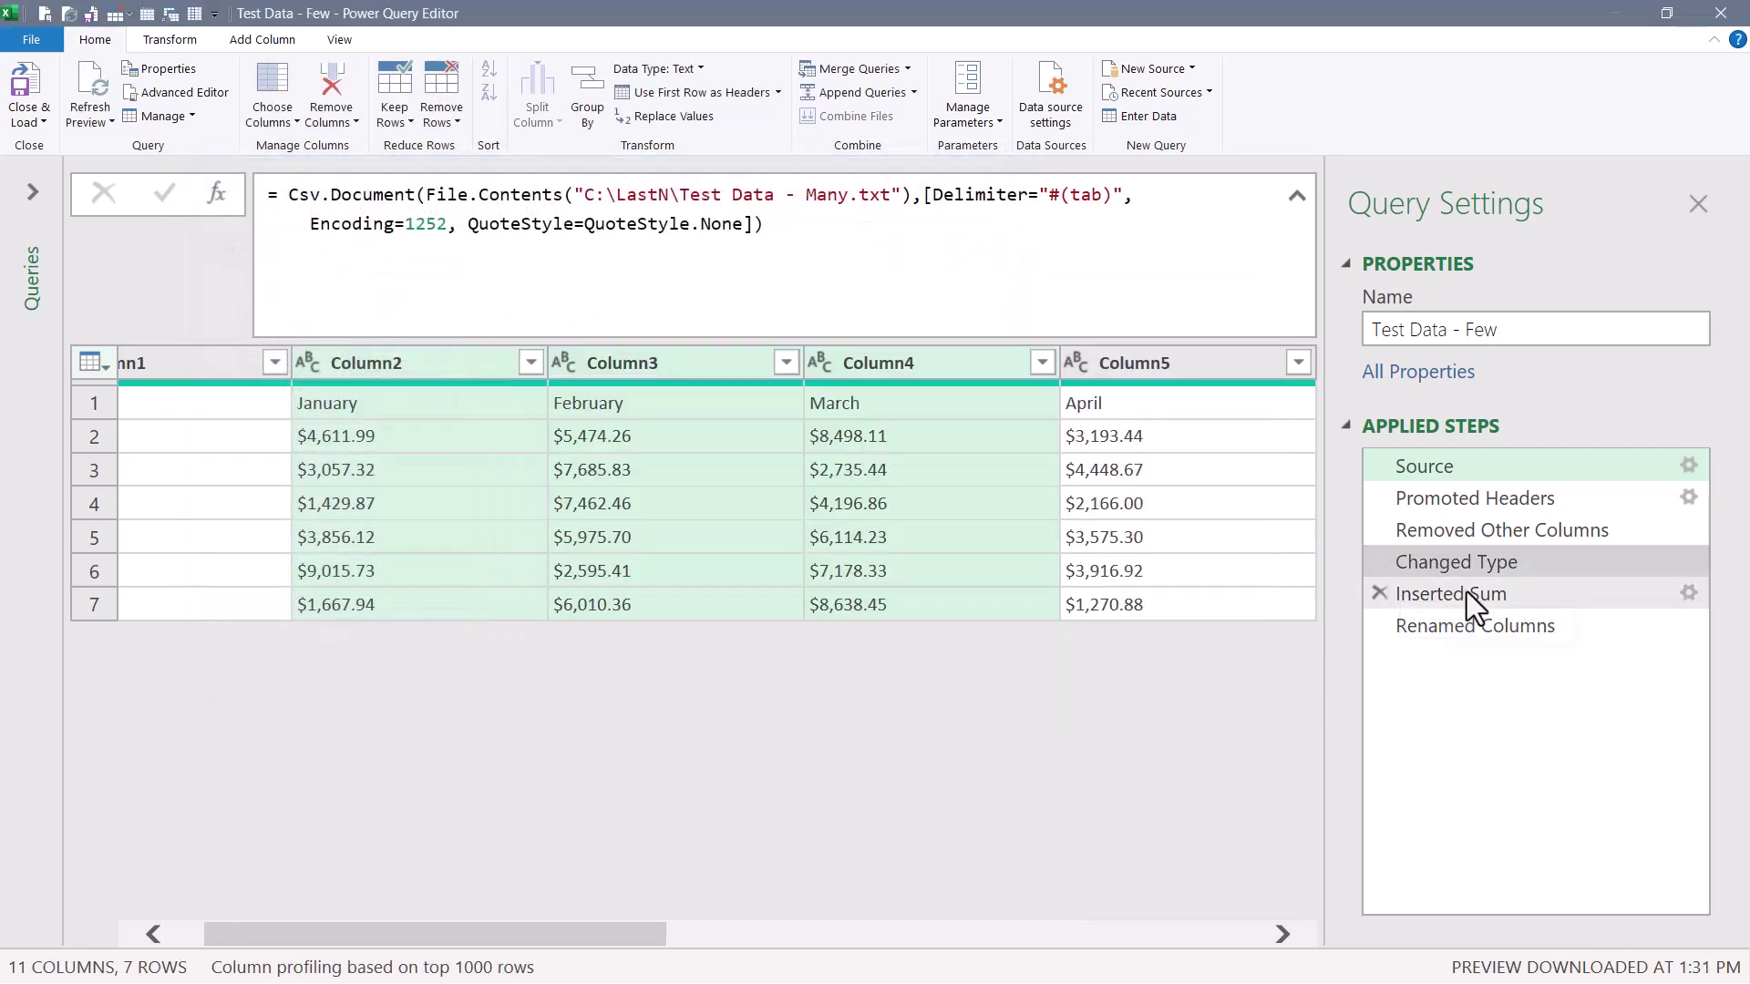
Compare the Removed Other Columns, Changed Type and Inserted Sum steps to find which formulas contain hardcoded month names.
left_click(1469, 596)
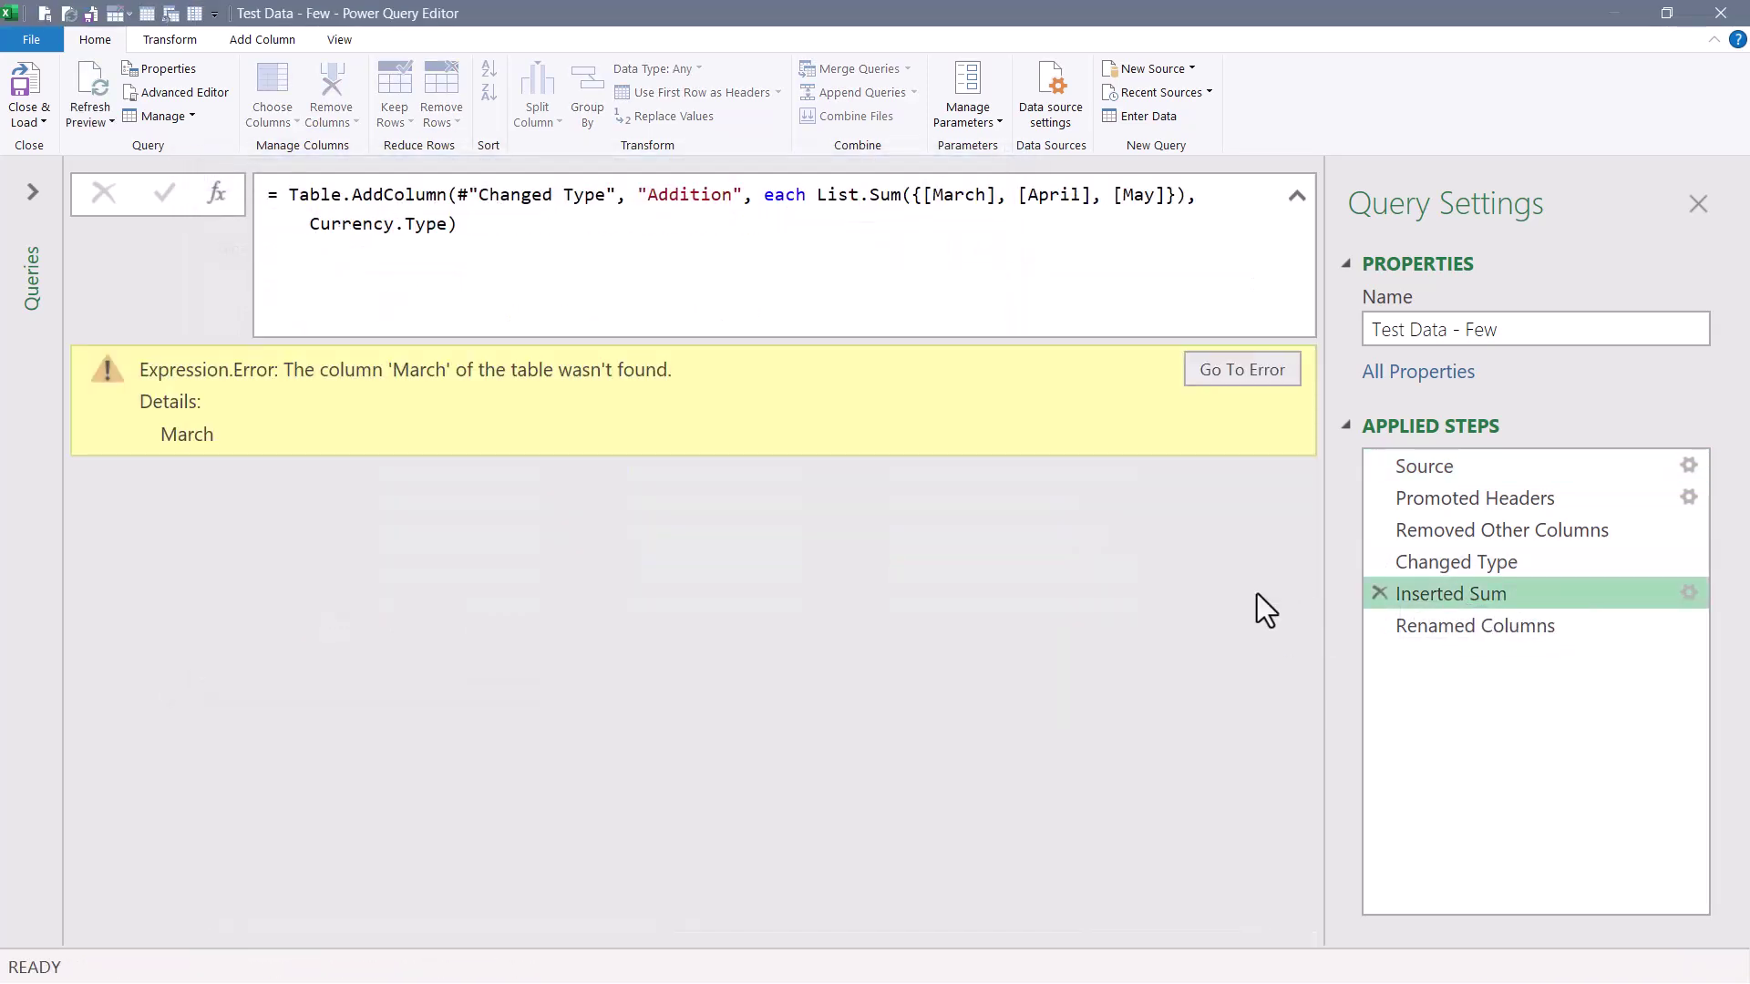
left_click(1404, 567)
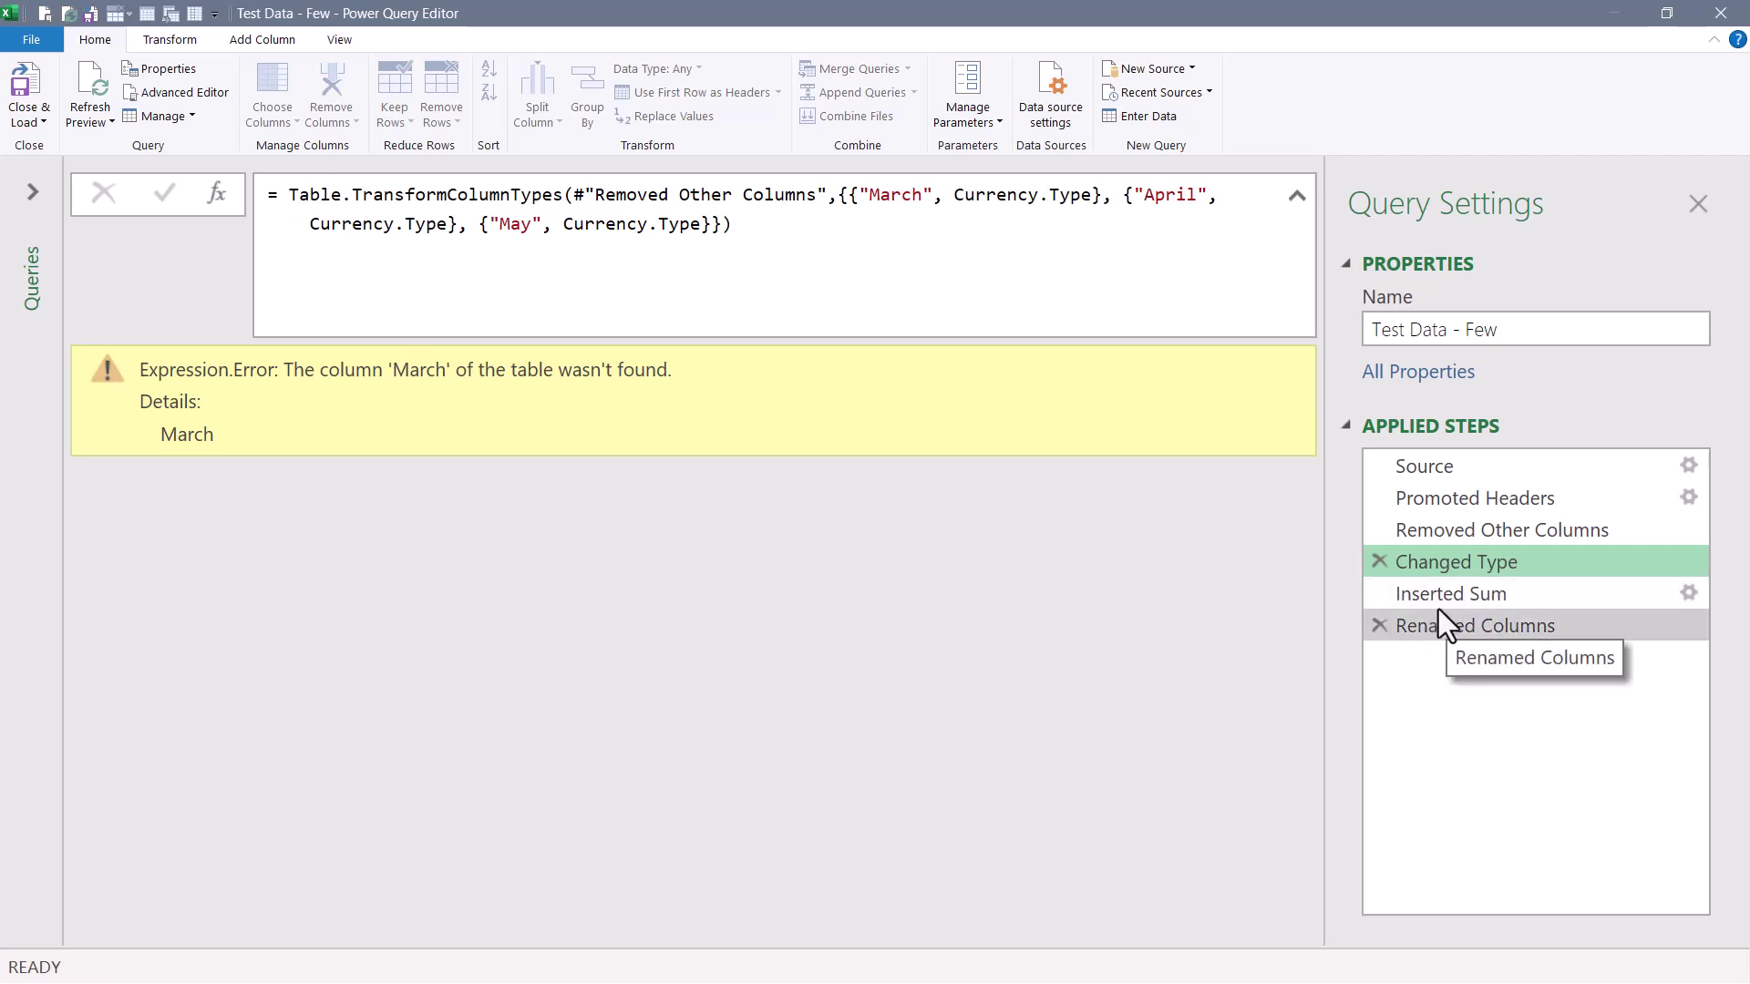
left_click(1453, 539)
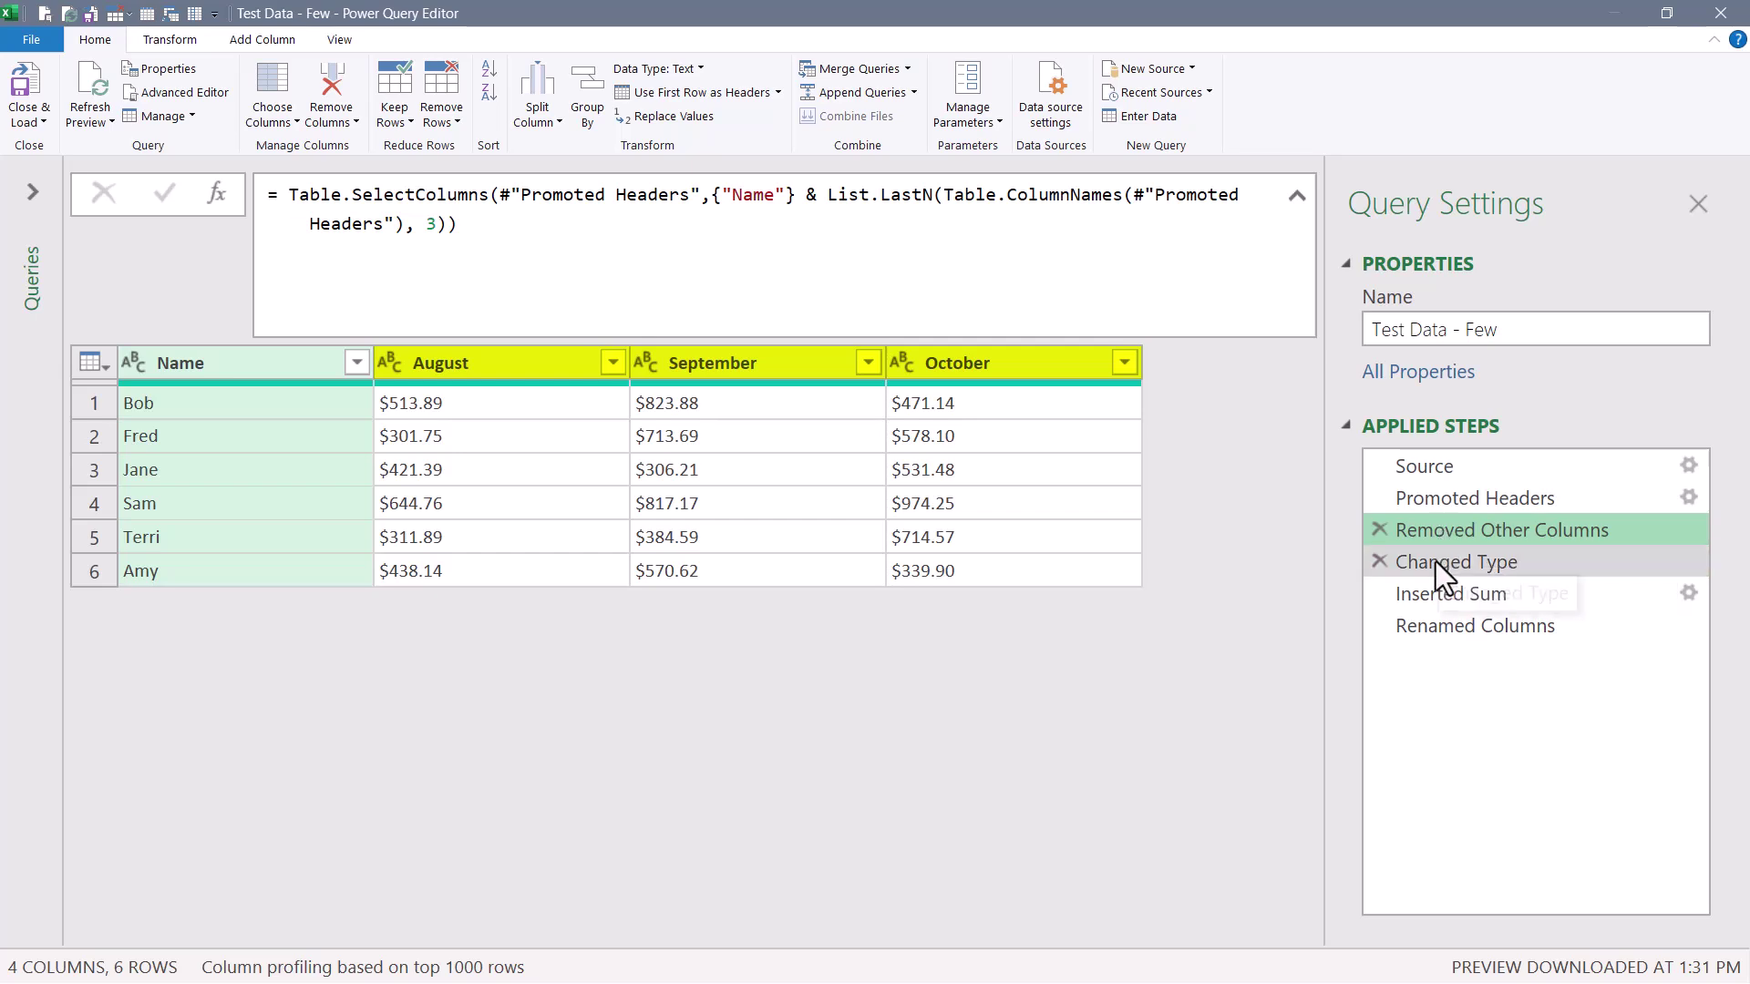
left_click(1435, 561)
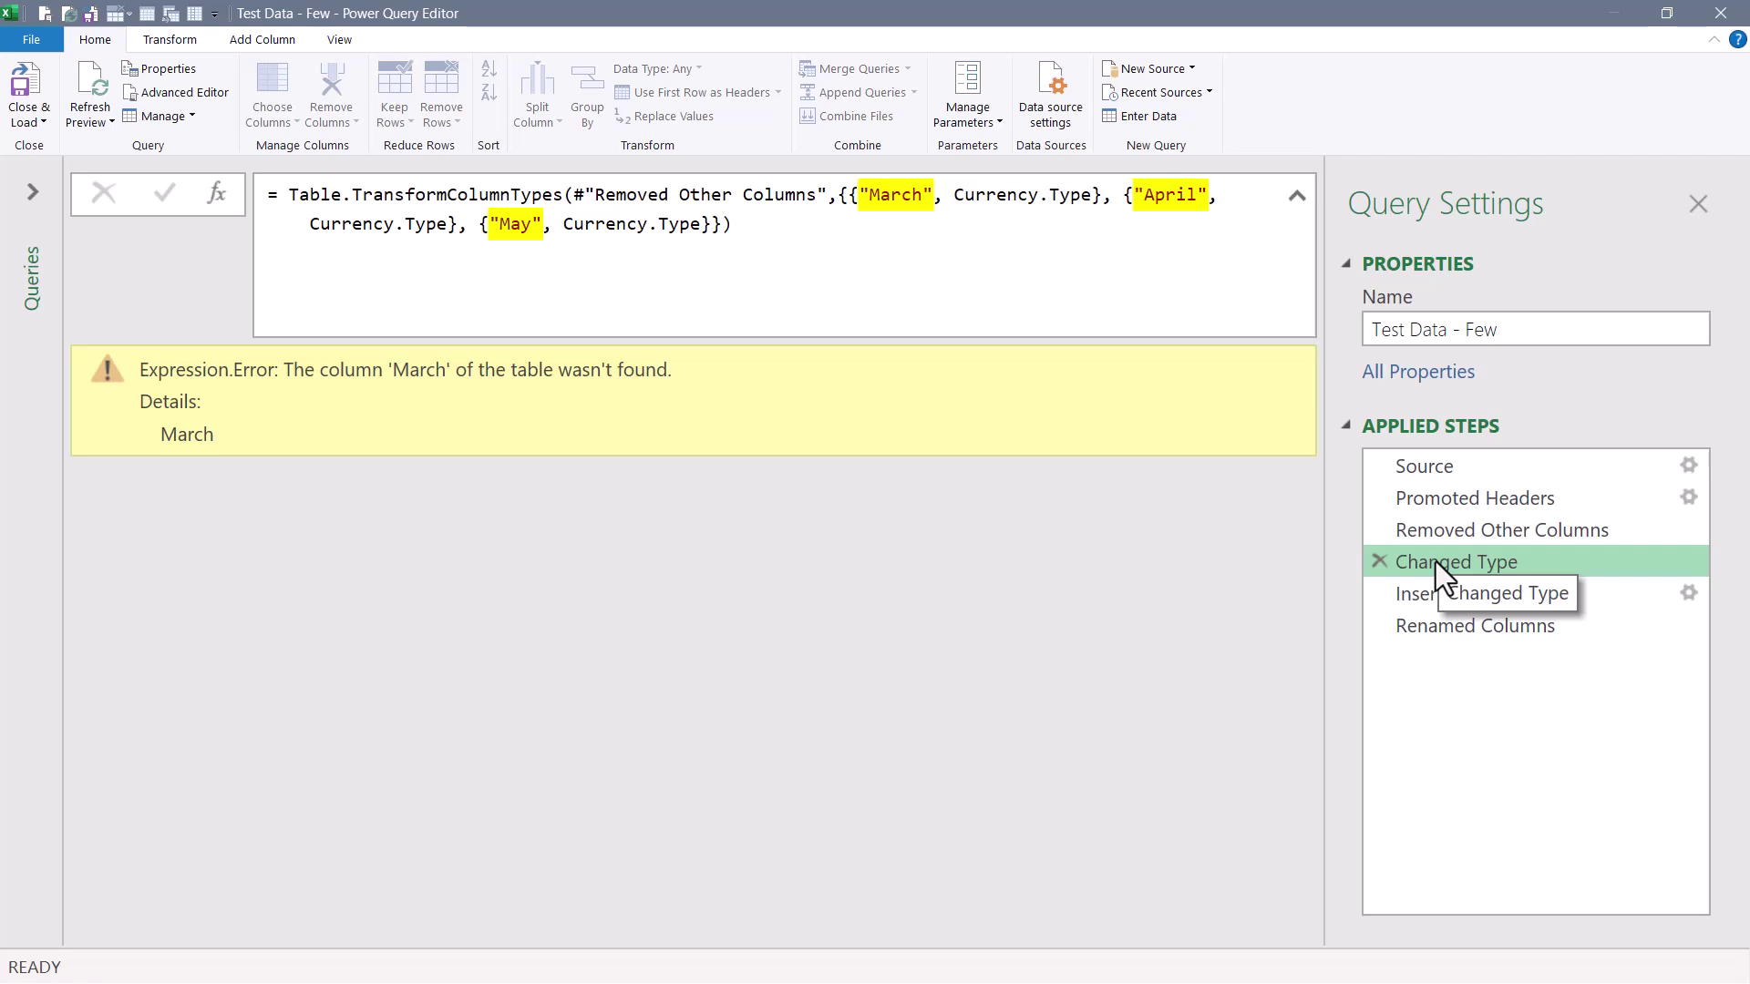
left_click(1474, 594)
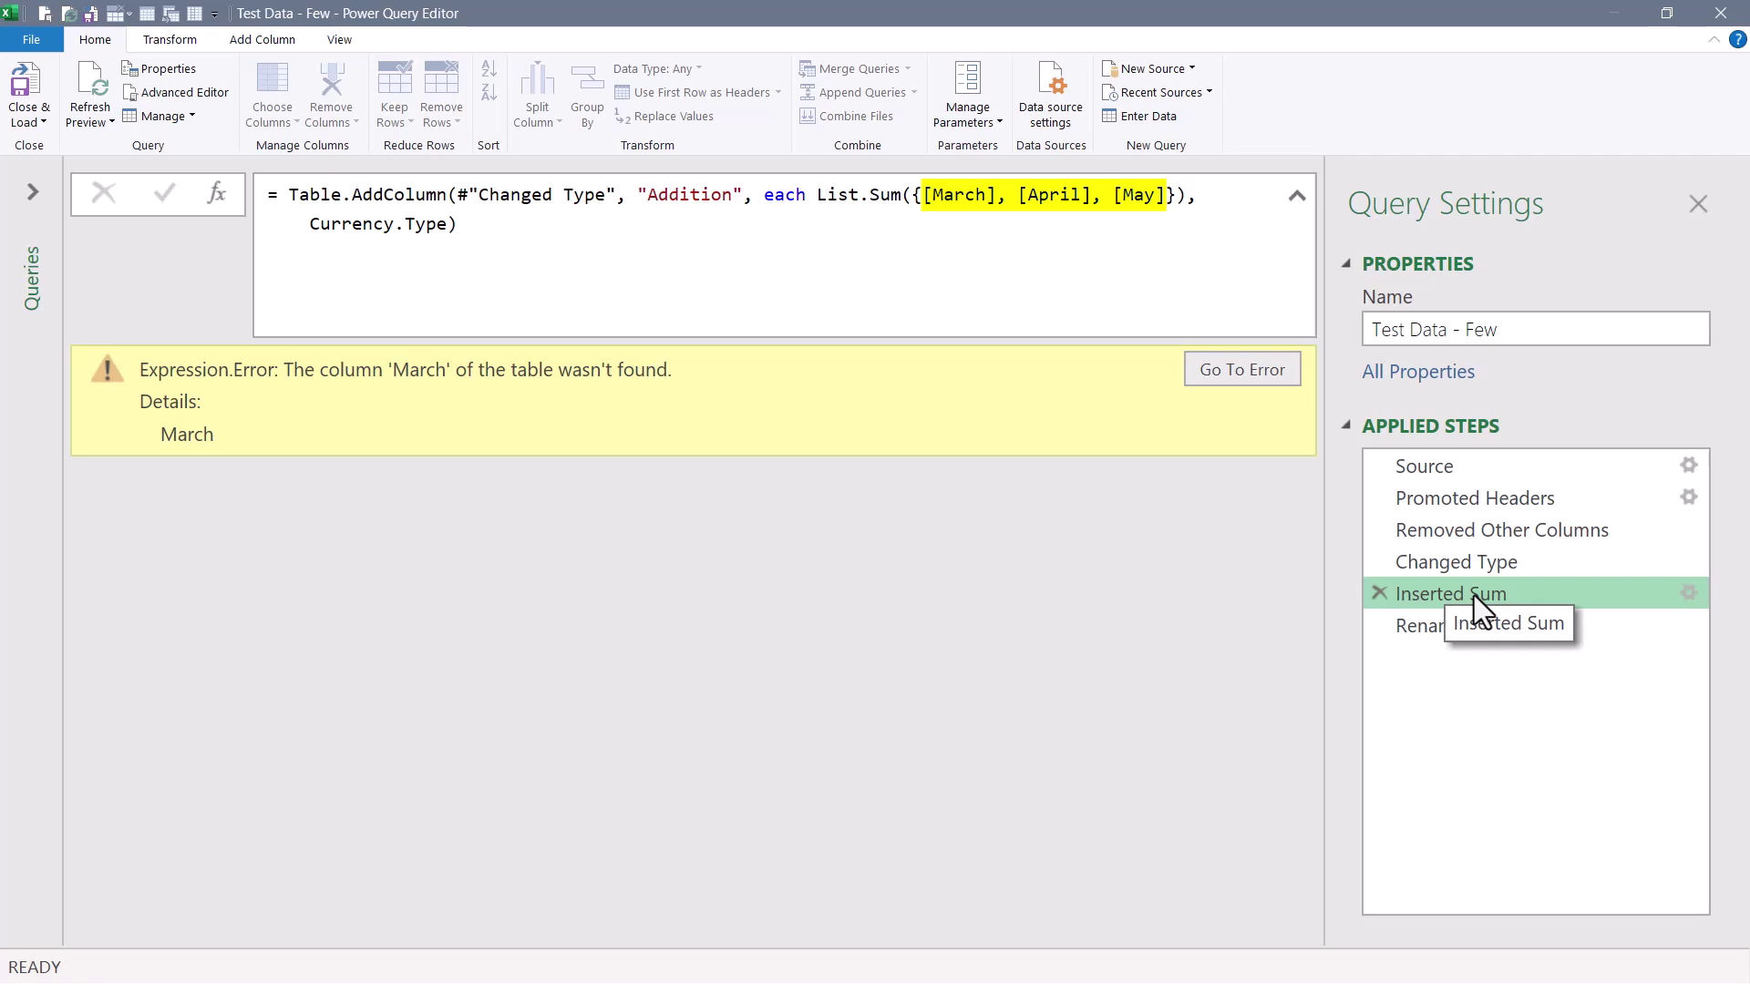
left_click(1480, 532)
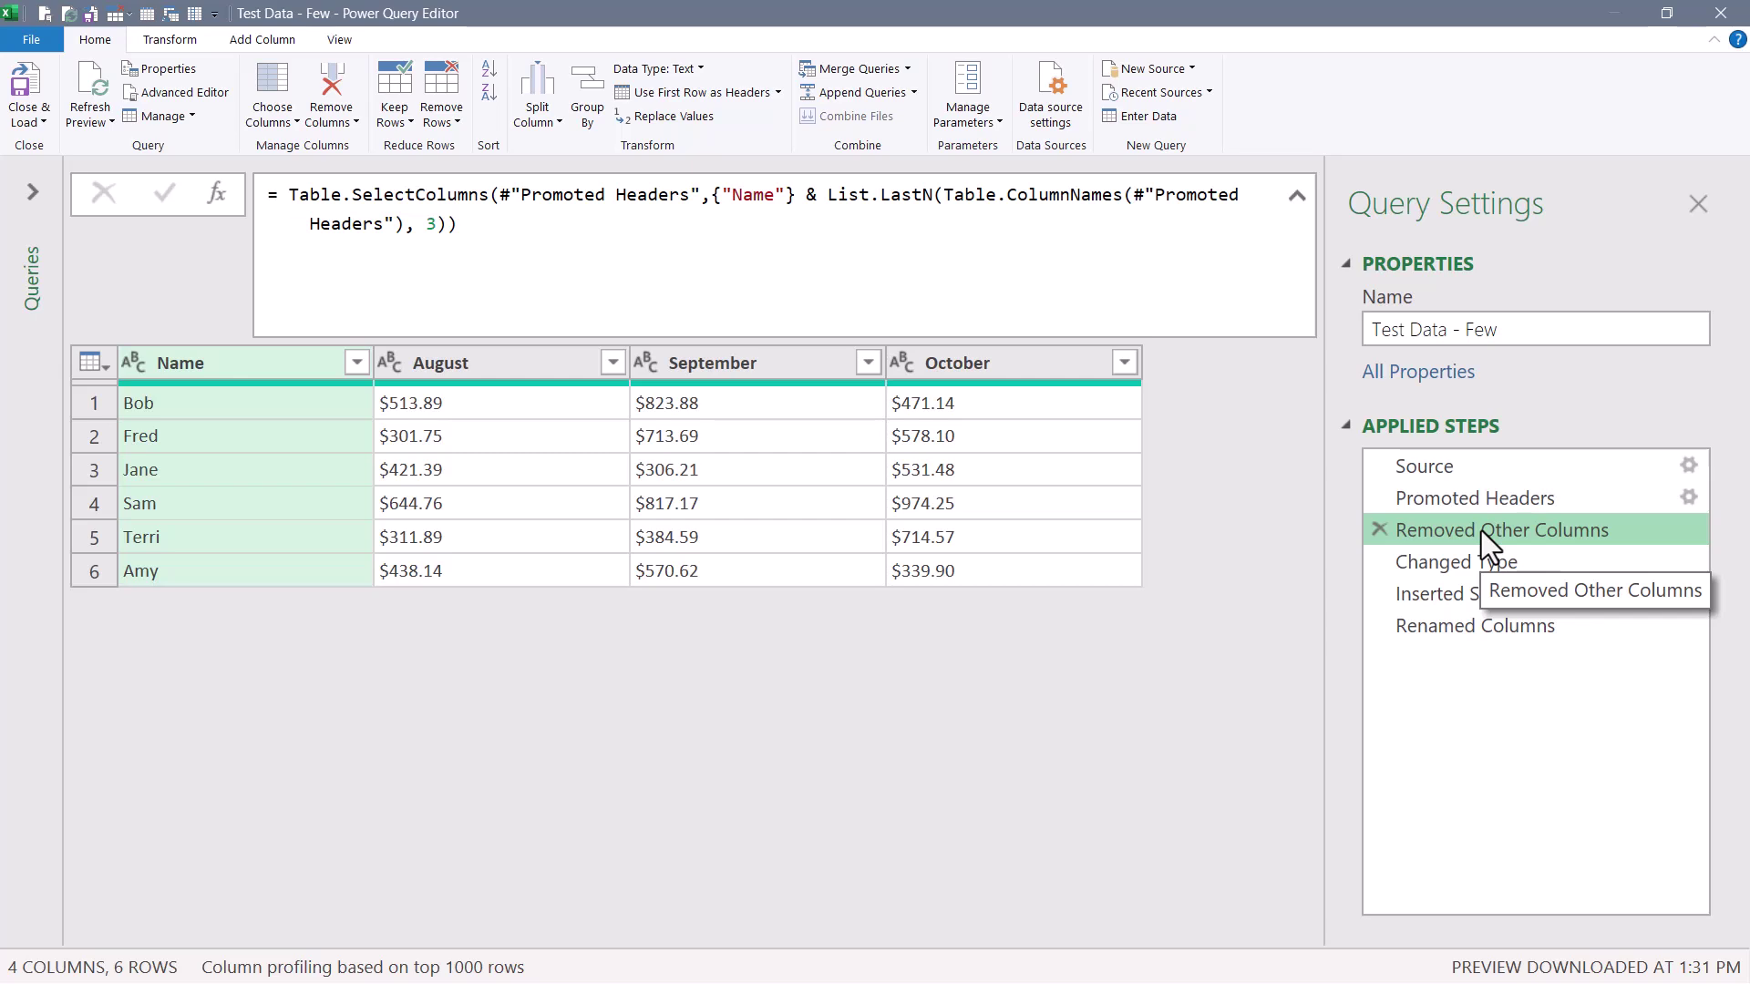
left_click(1459, 567)
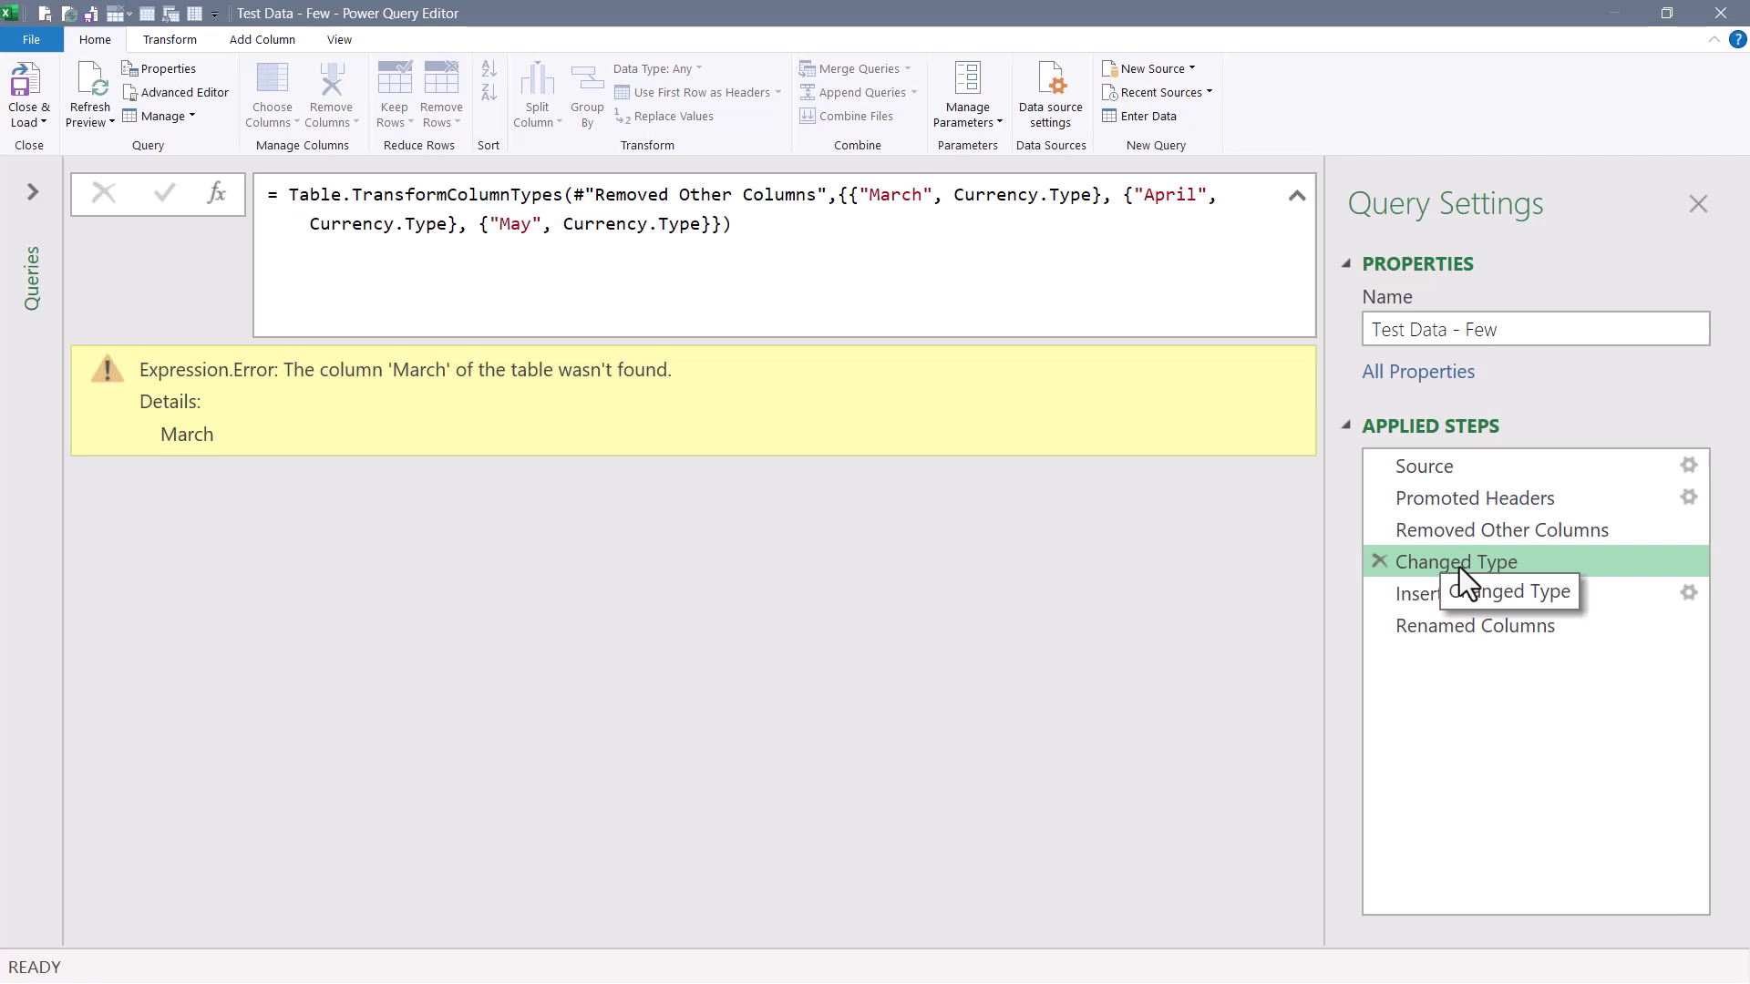
Insert a custom step after Removed Other Columns with the formula = Table.ColumnNames(#"Removed Other Columns").
left_click(1434, 537)
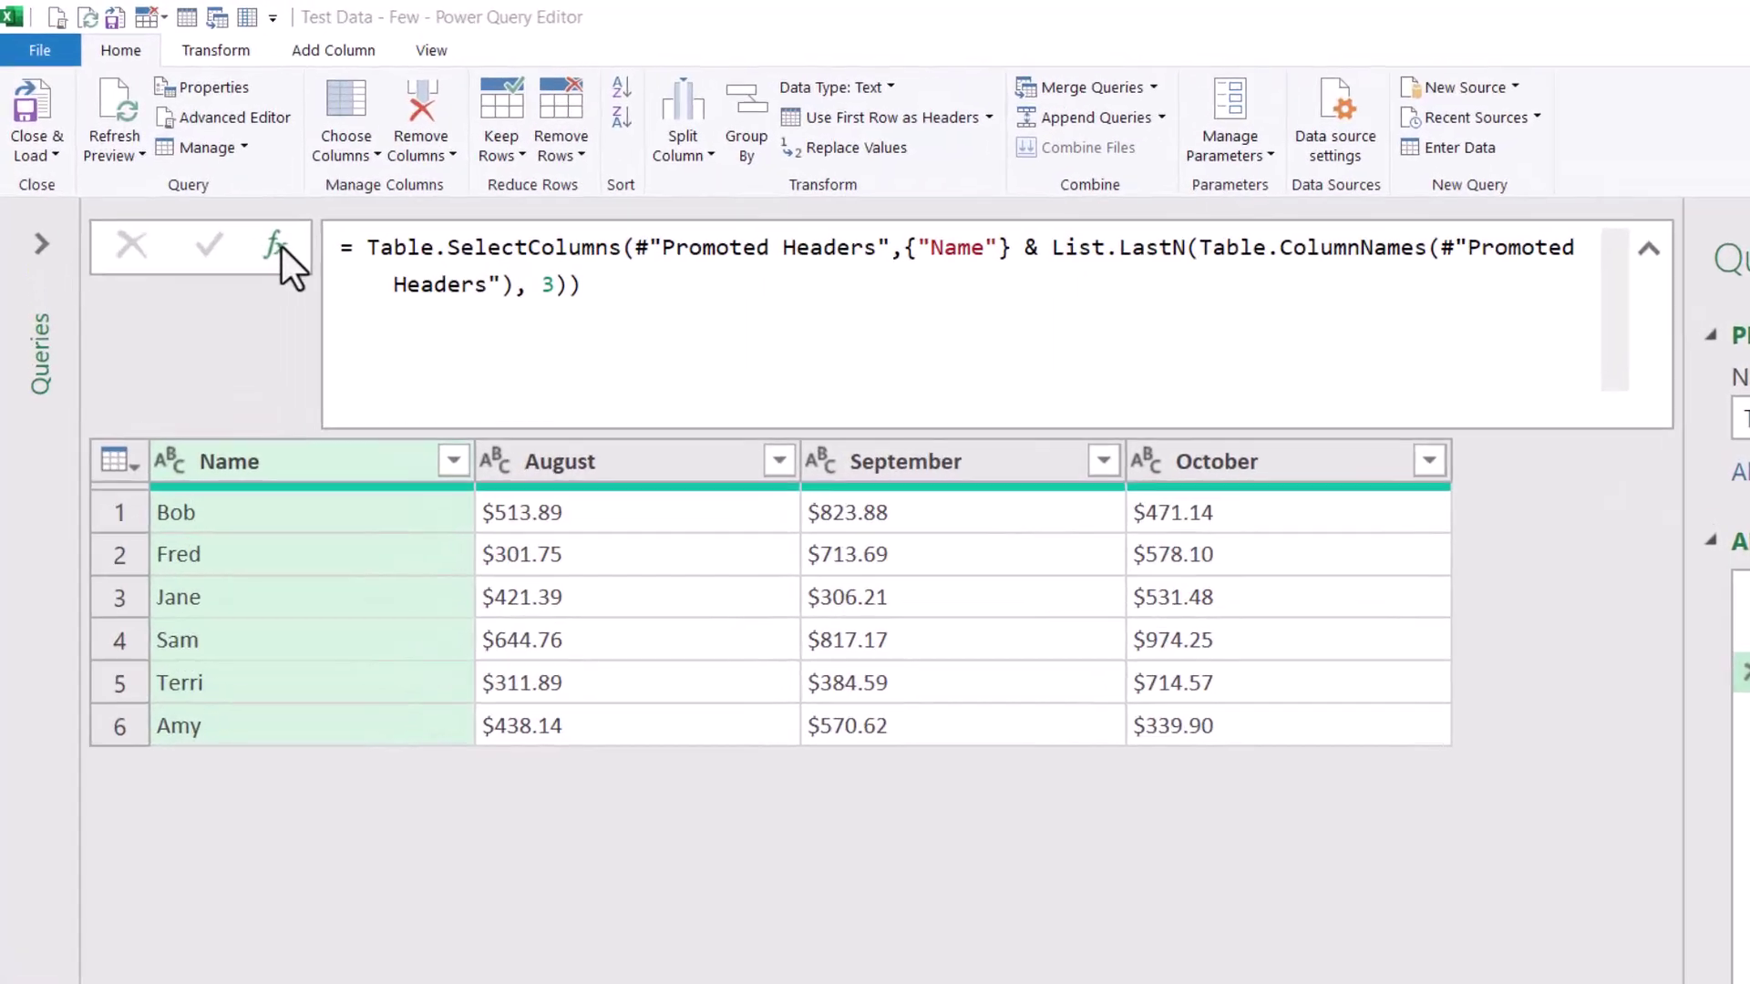
left_click(217, 193)
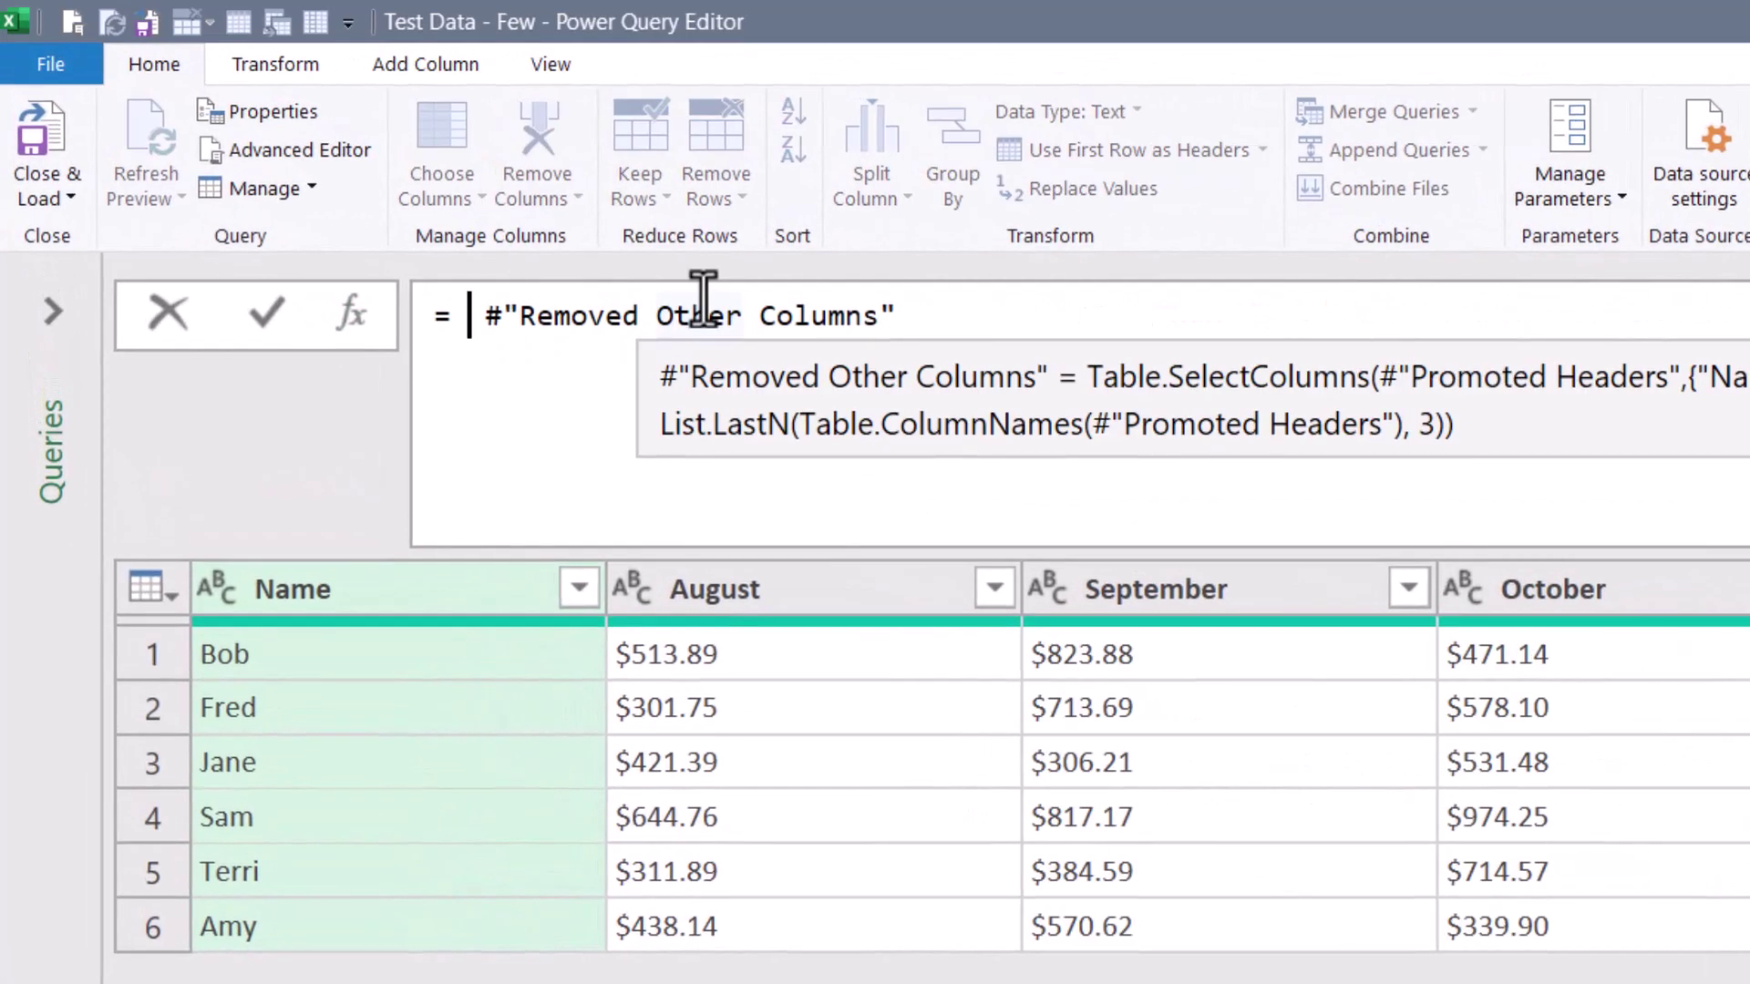
type("tableco")
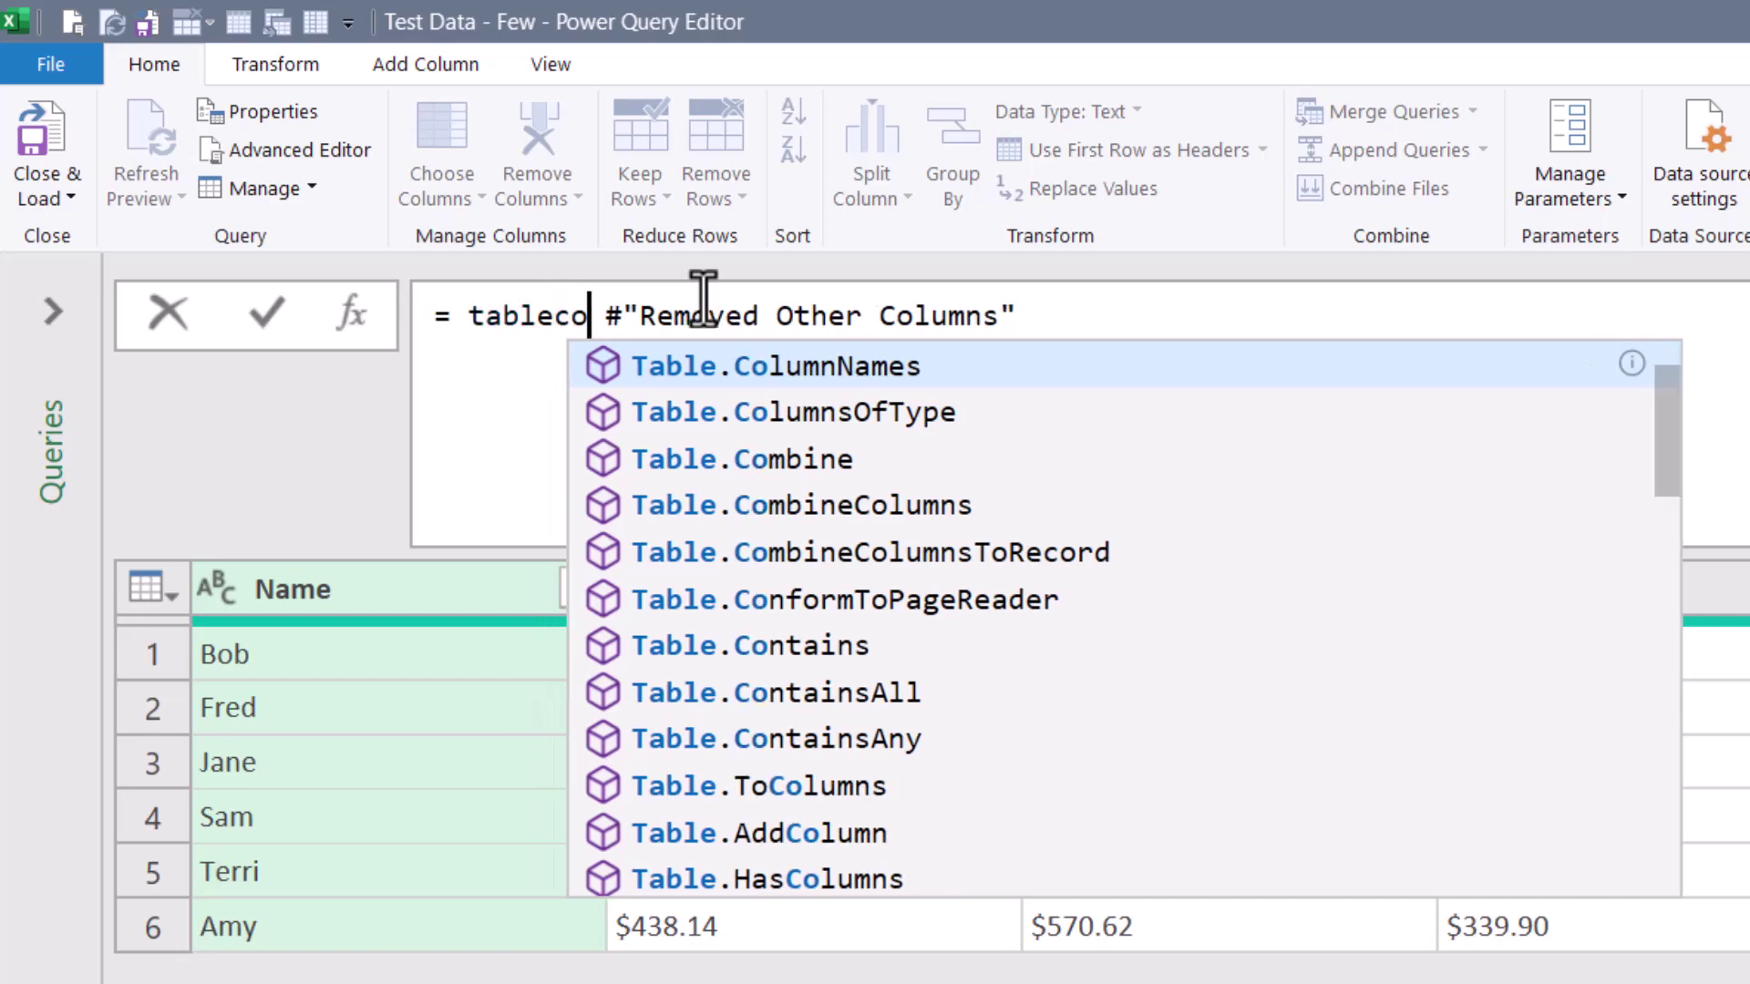
key("Tab")
type("(")
key("End")
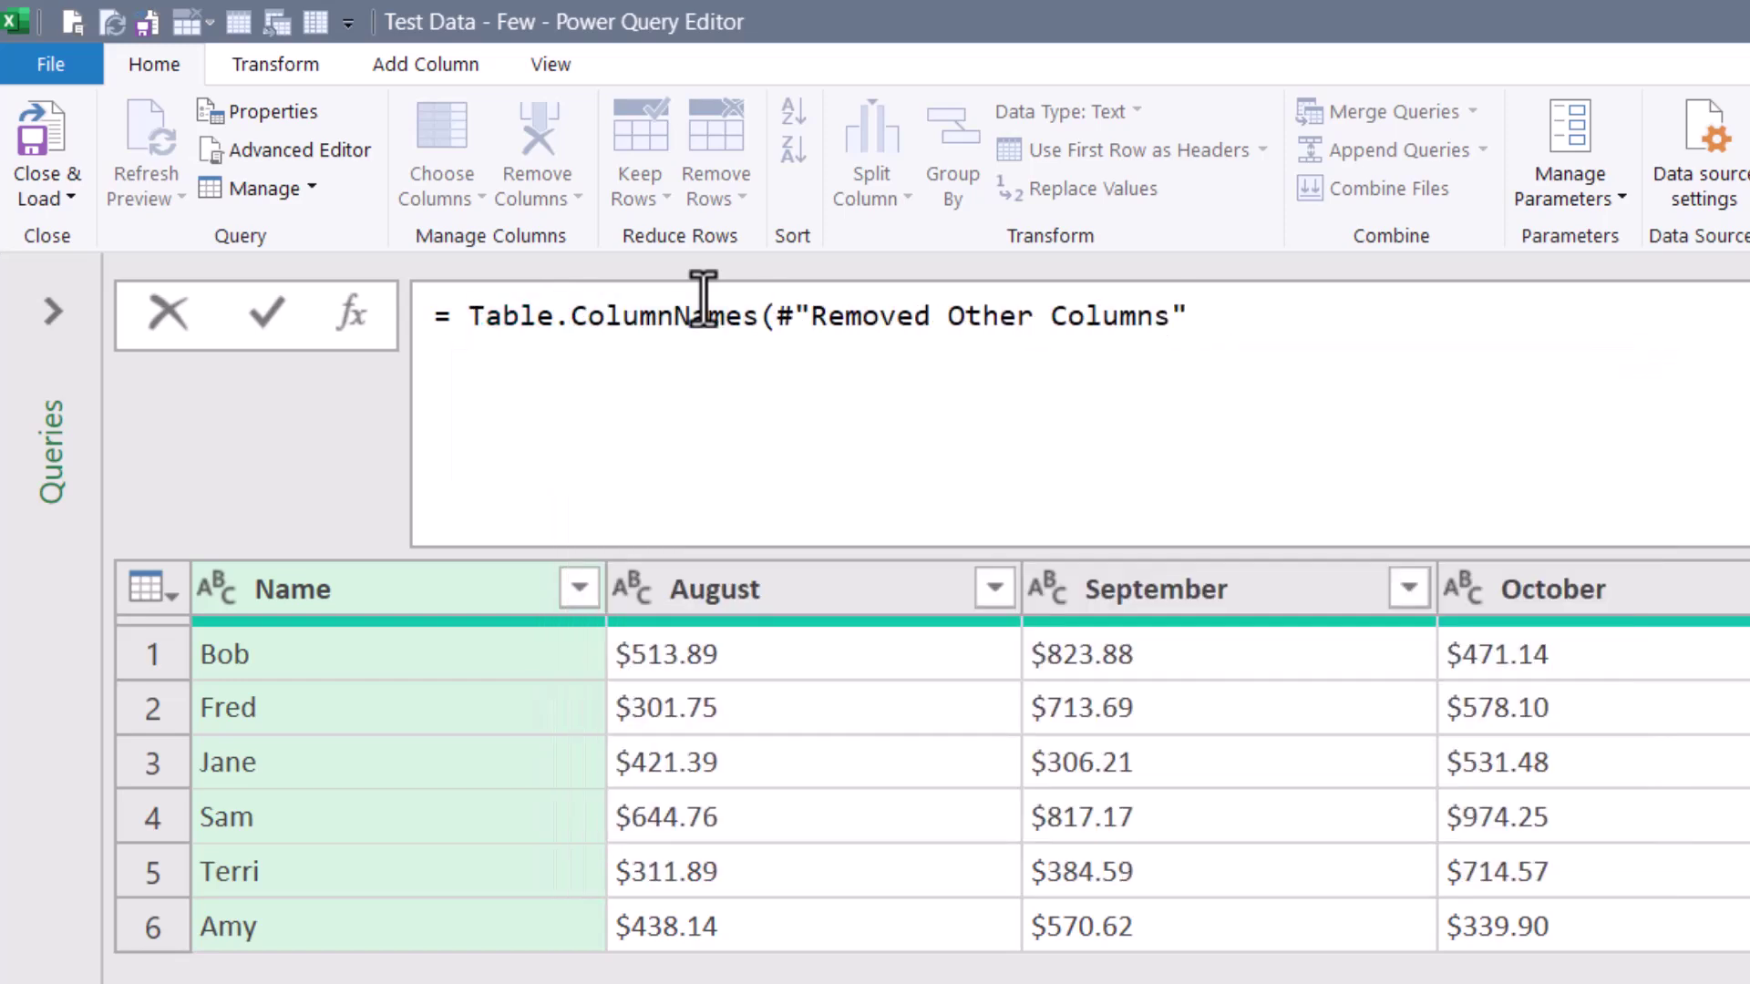
type(")")
left_click(244, 315)
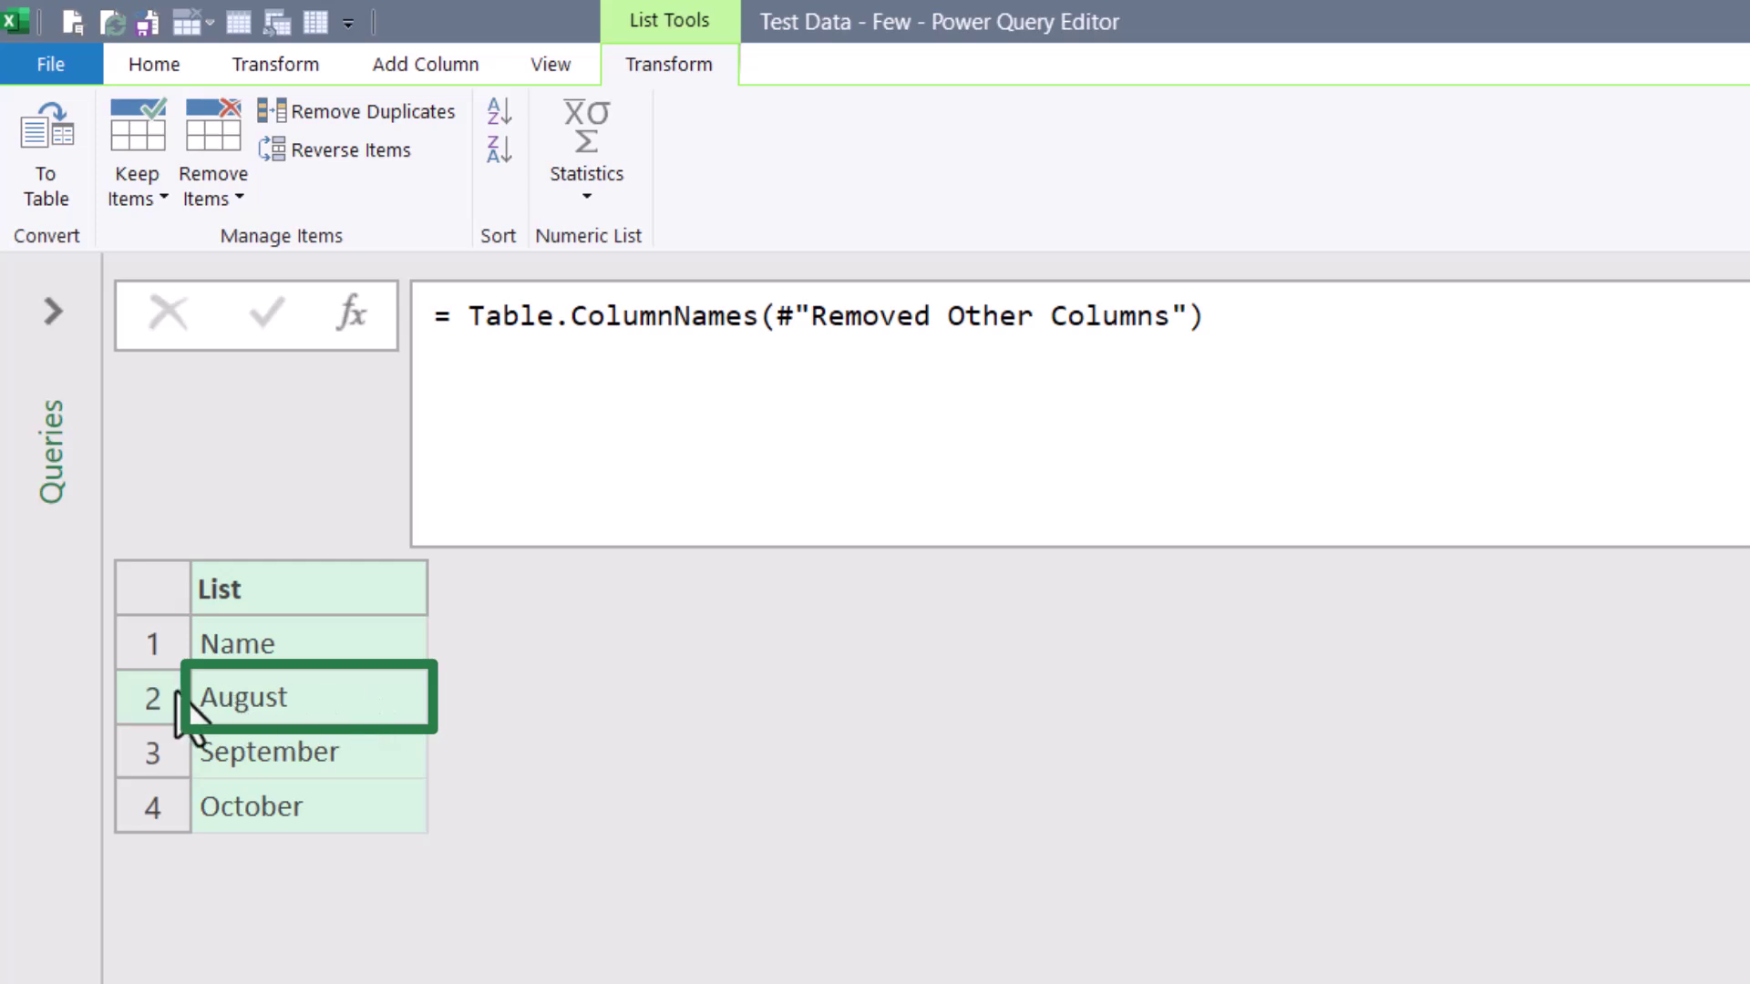
Try the item index {2} at the end of the Table.ColumnNames formula, and remove it again.
left_click(1433, 377)
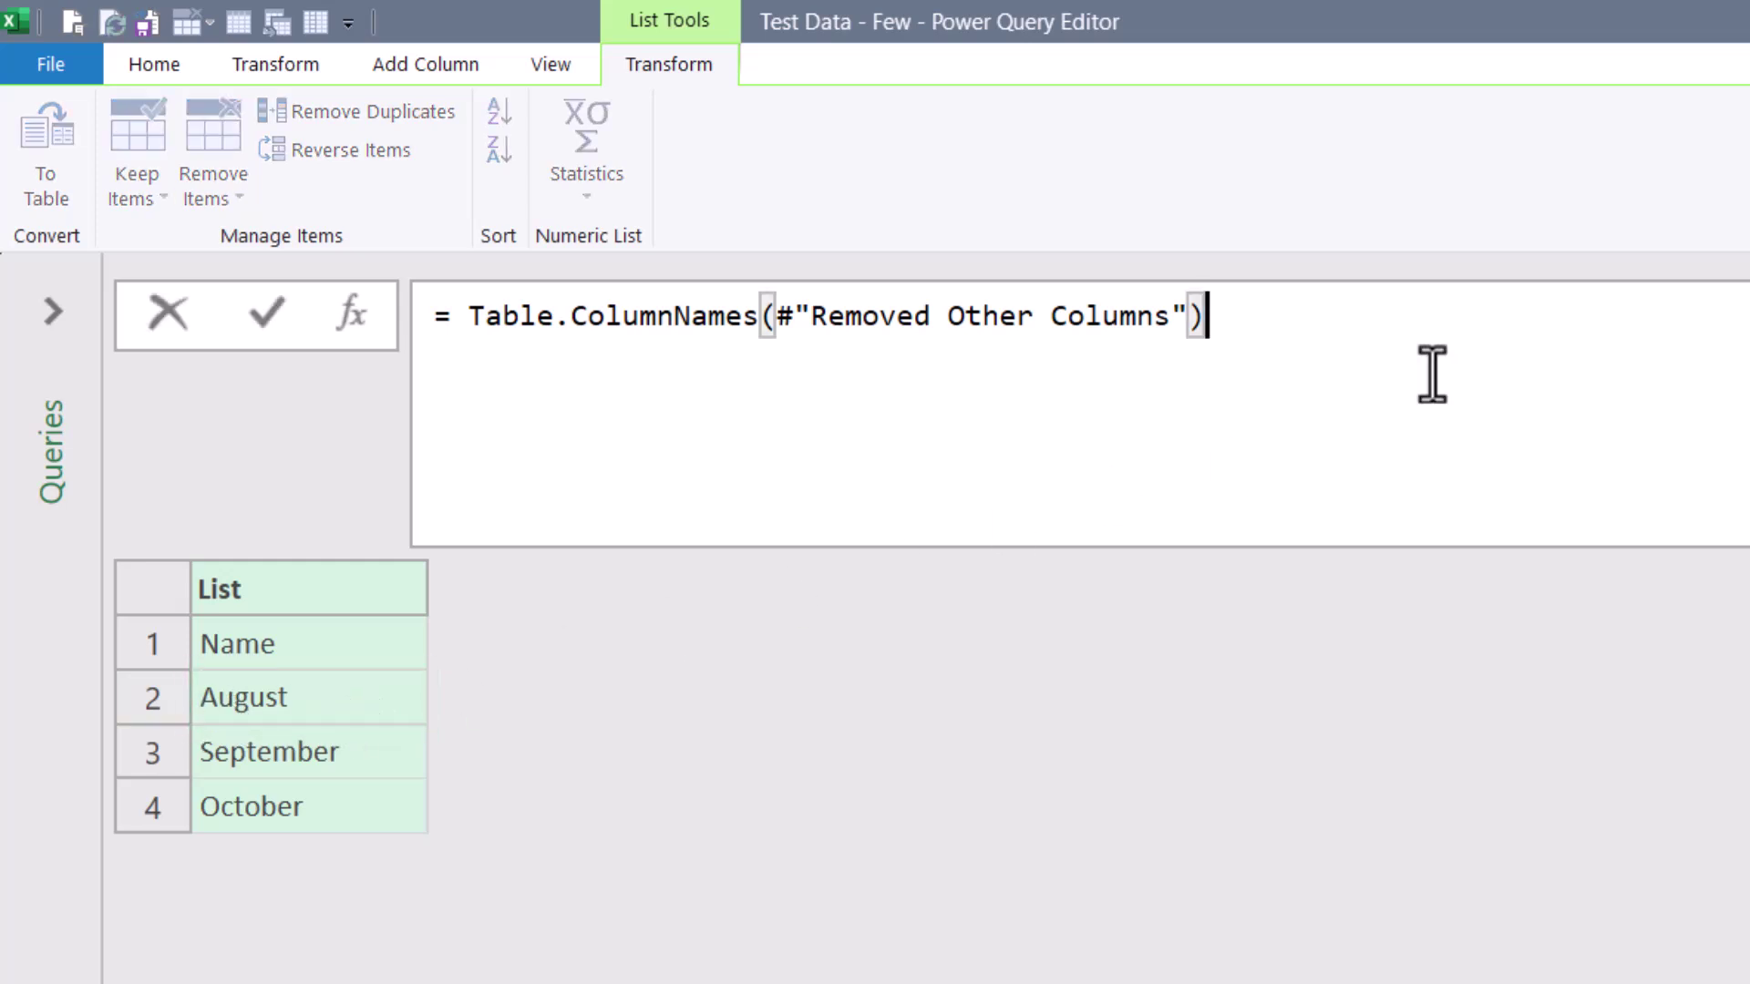
type("{")
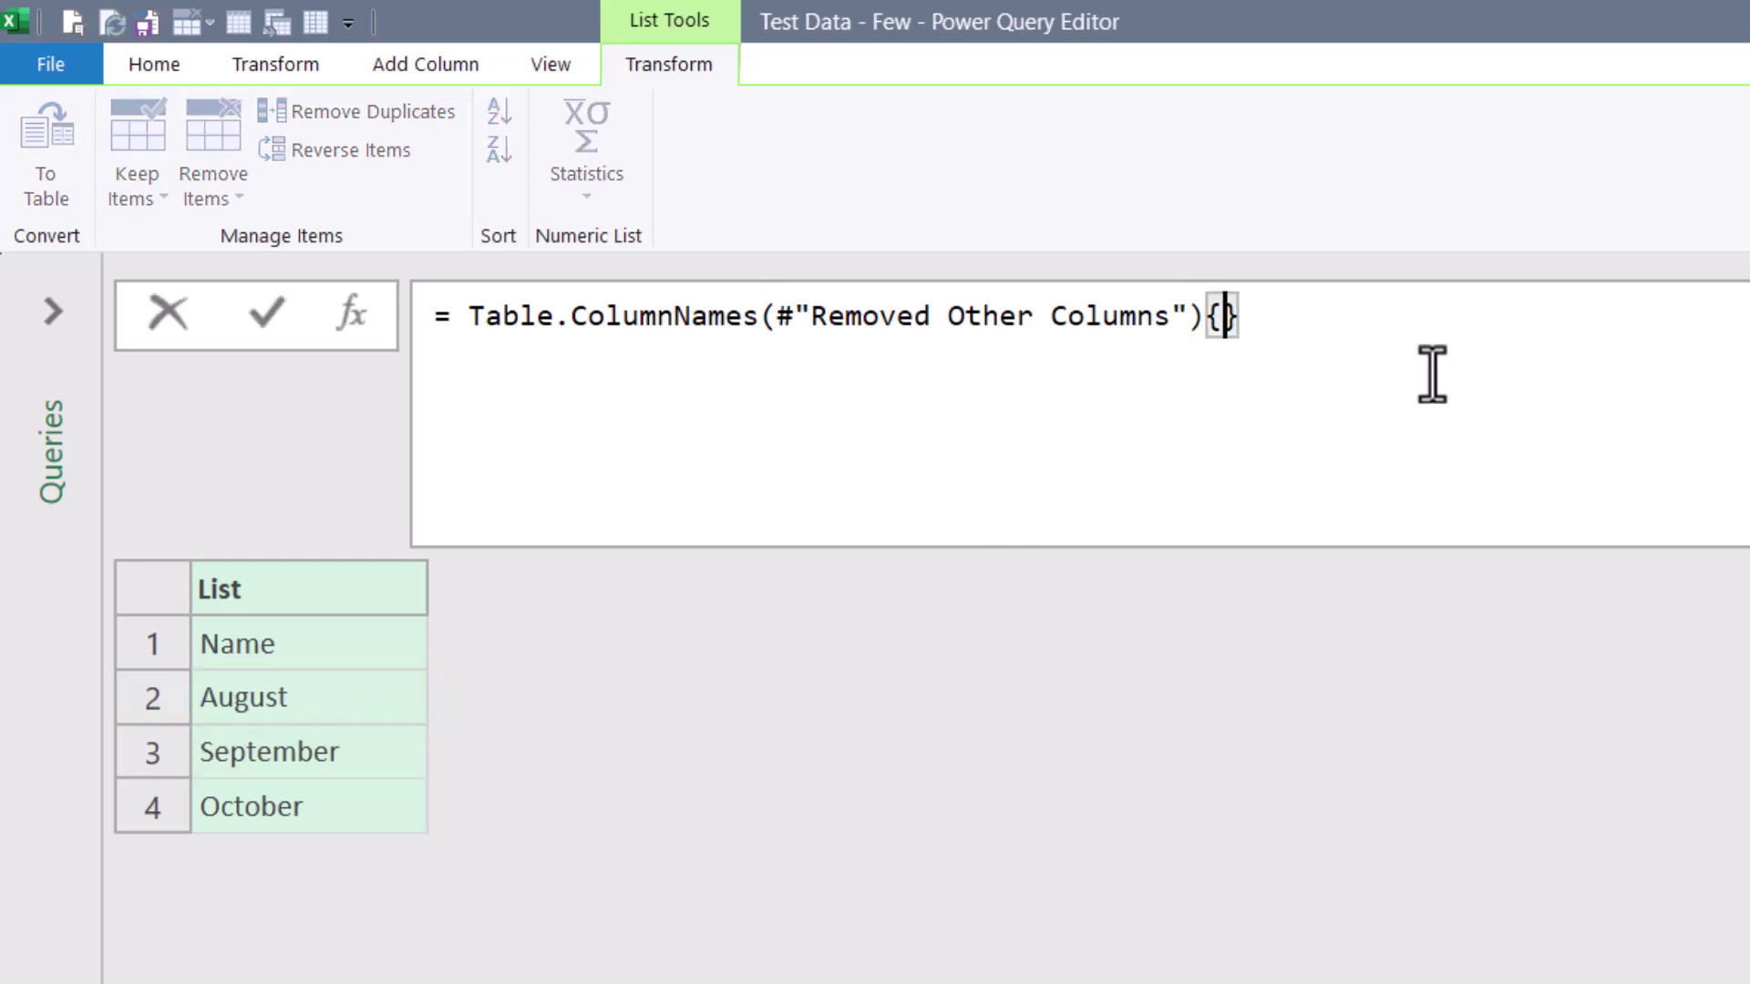
type("2")
left_click(273, 313)
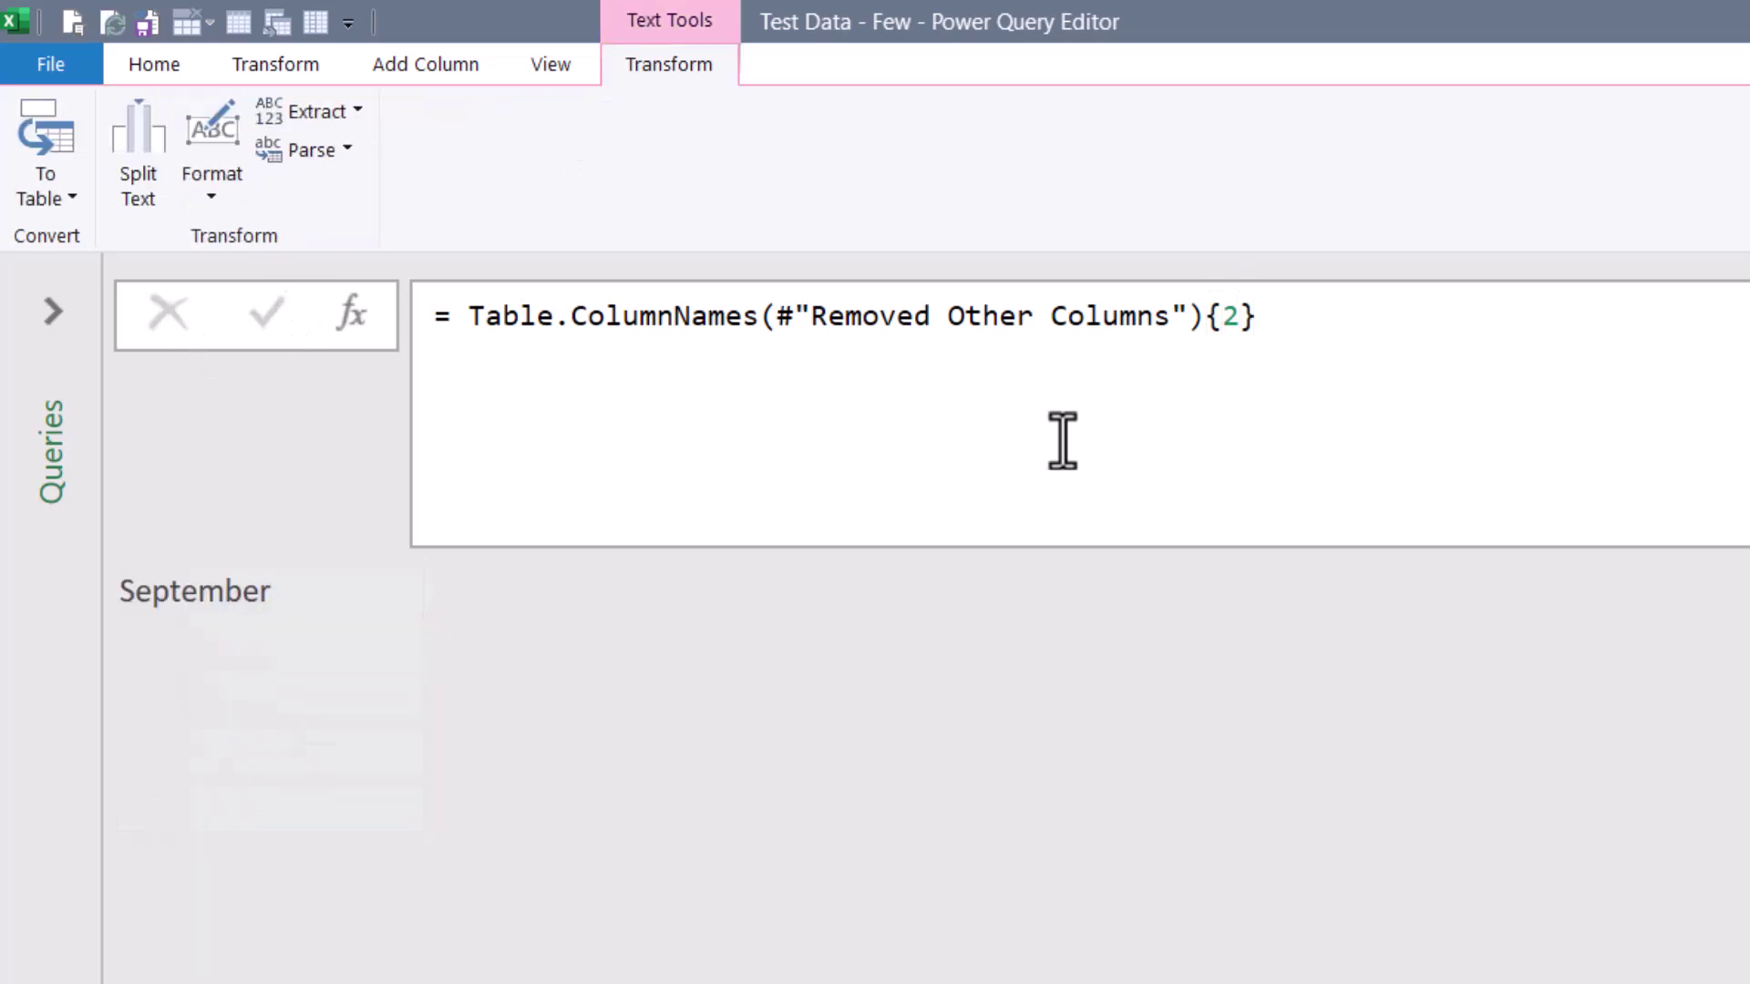
left_click_drag(1203, 319, 1326, 302)
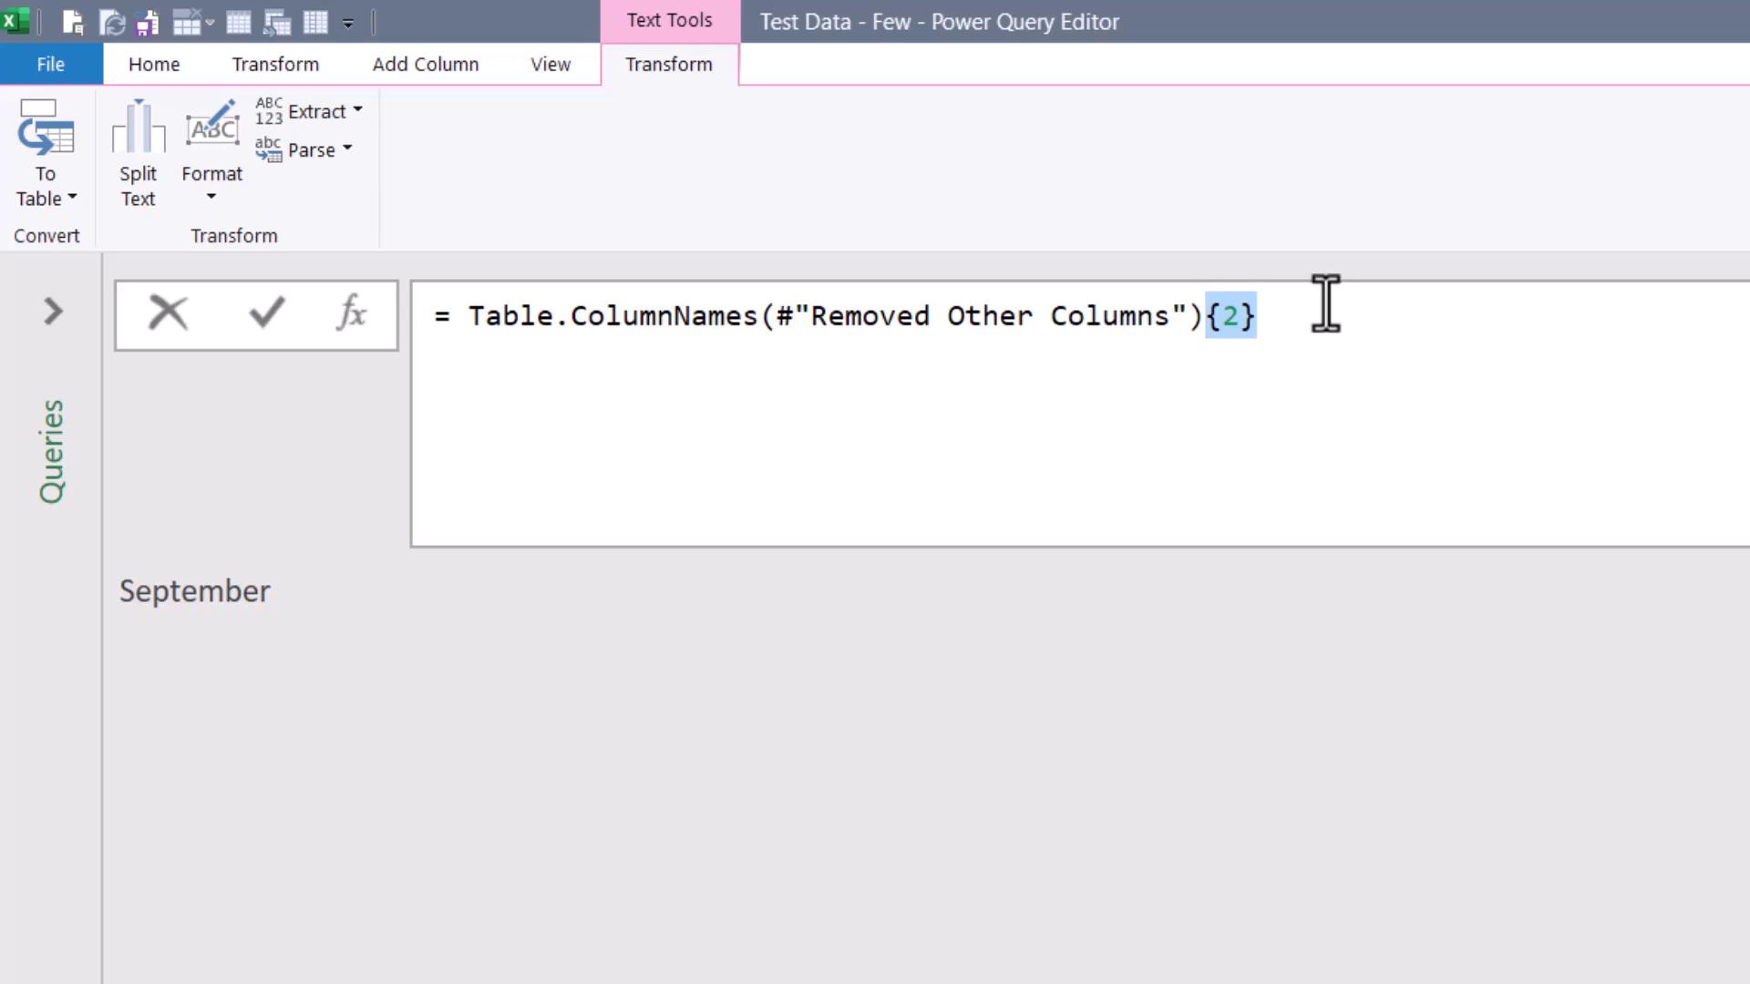
key("BackSpace")
key("Return")
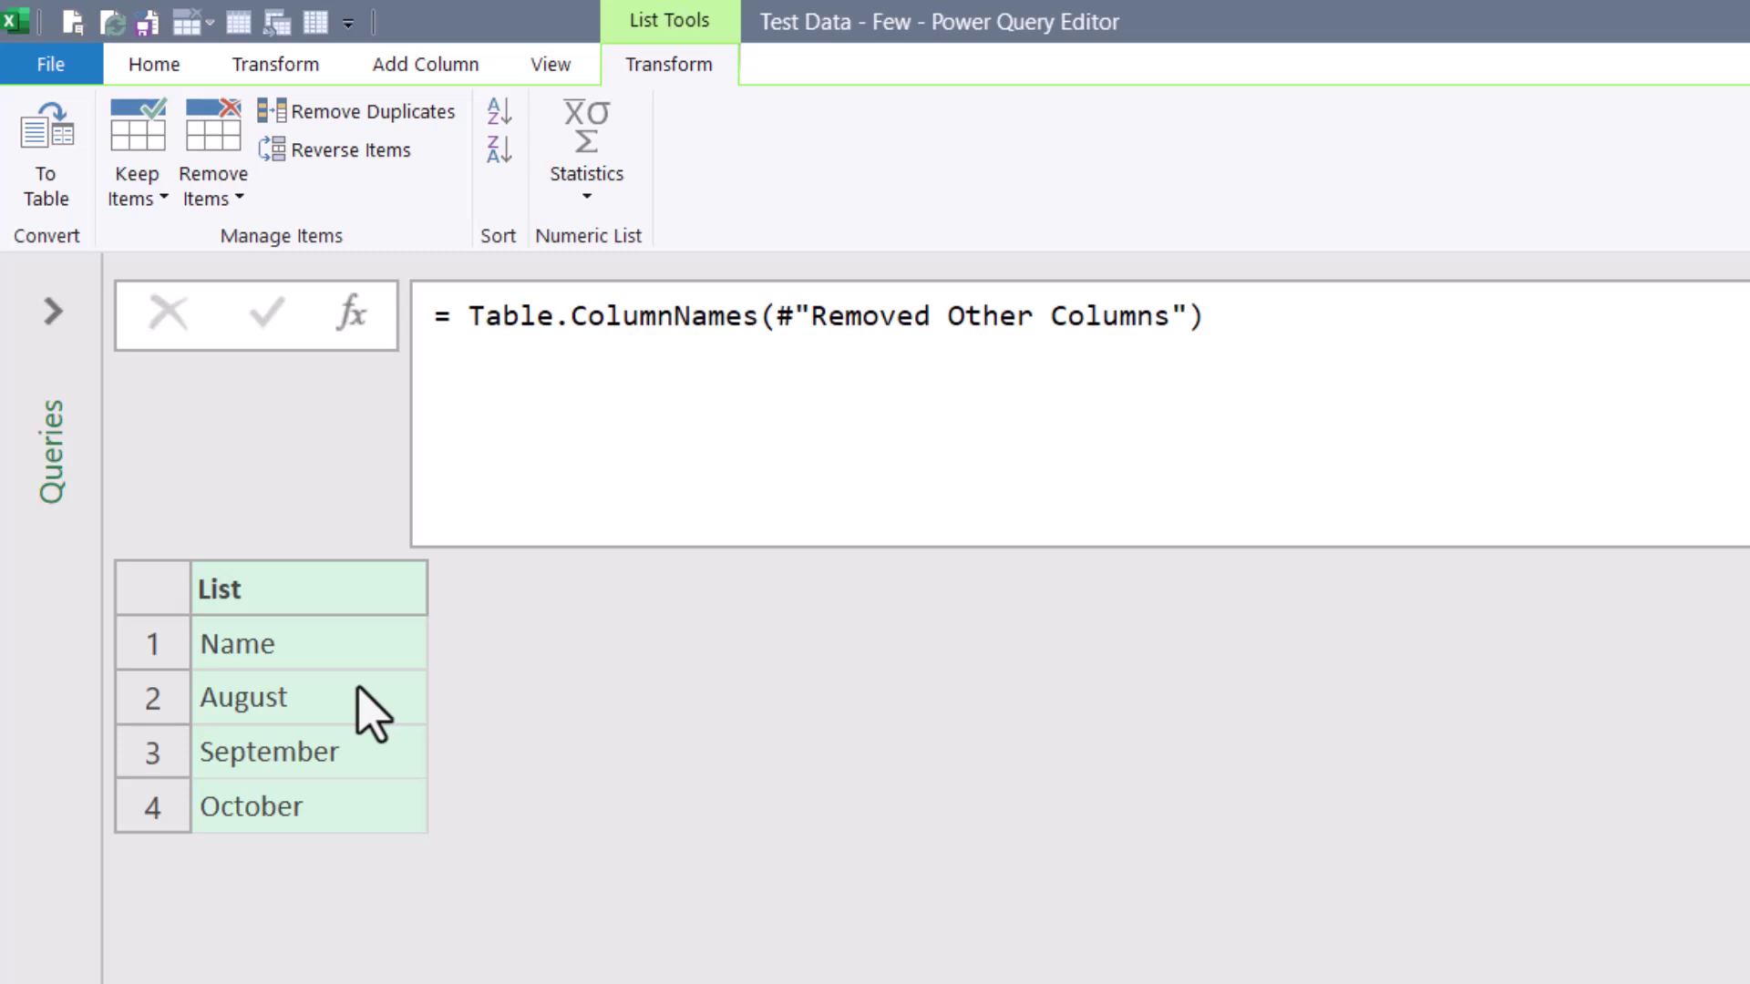
Append the item index {1} to the Table.ColumnNames formula to extract the first month's column name.
left_click(1276, 332)
type("{1")
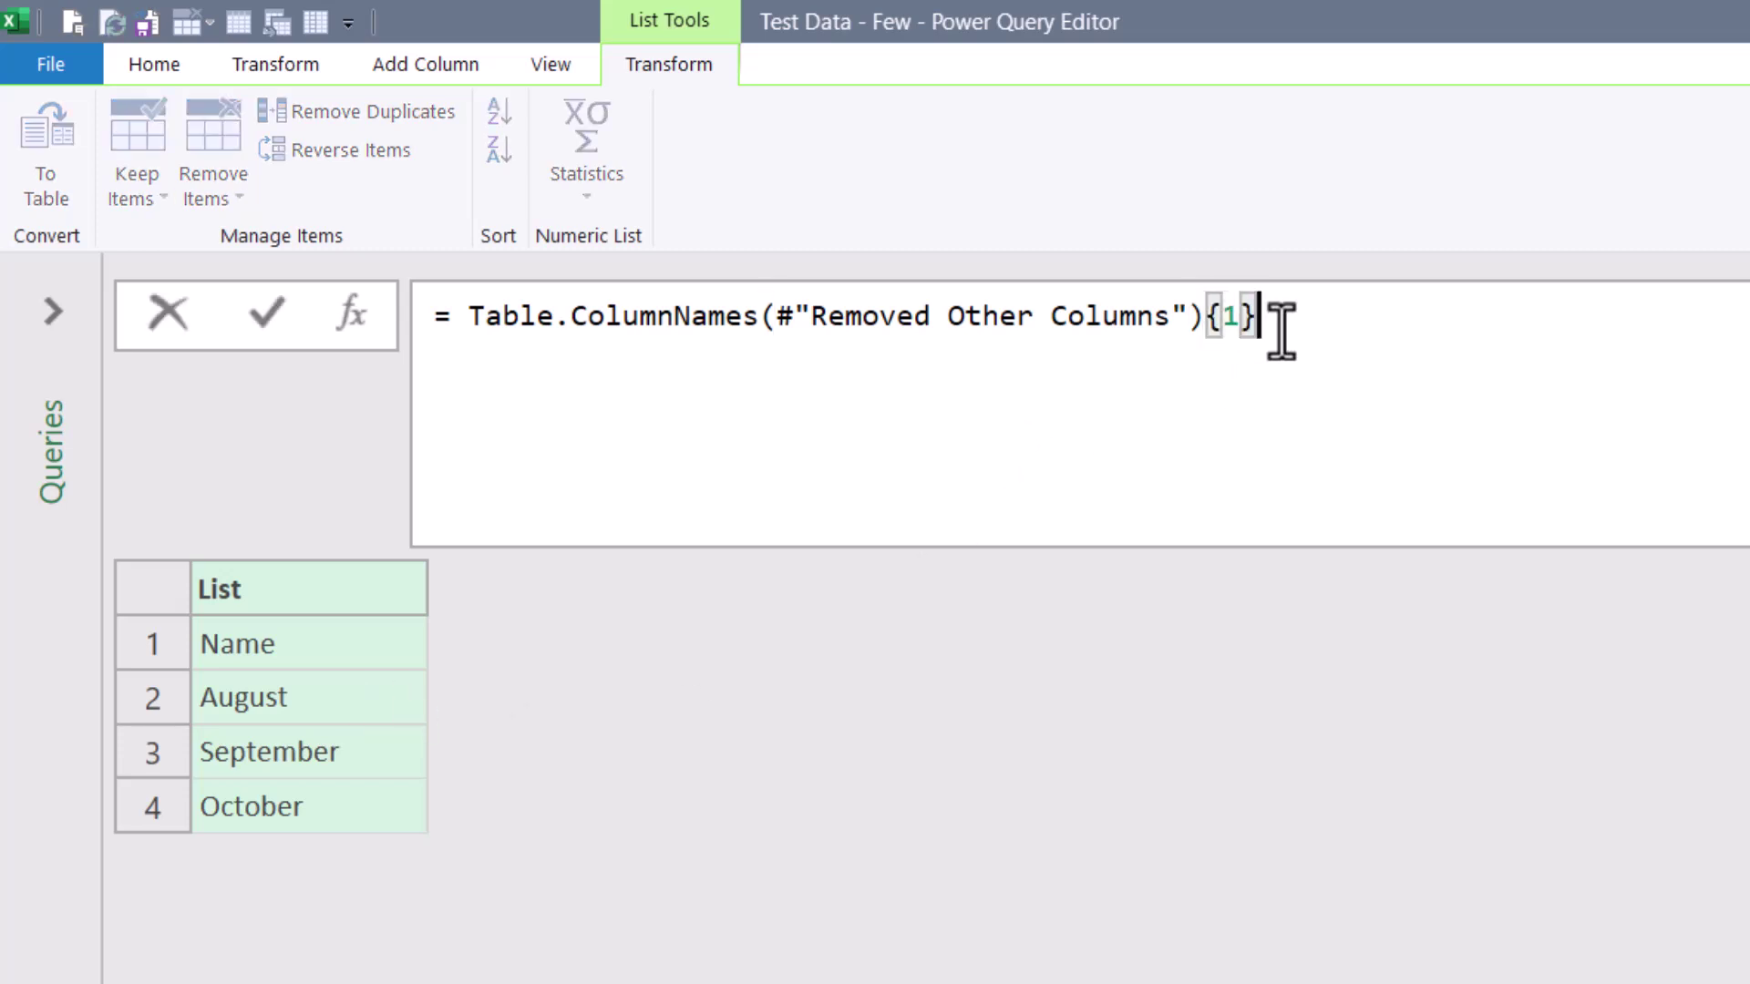
key("Return")
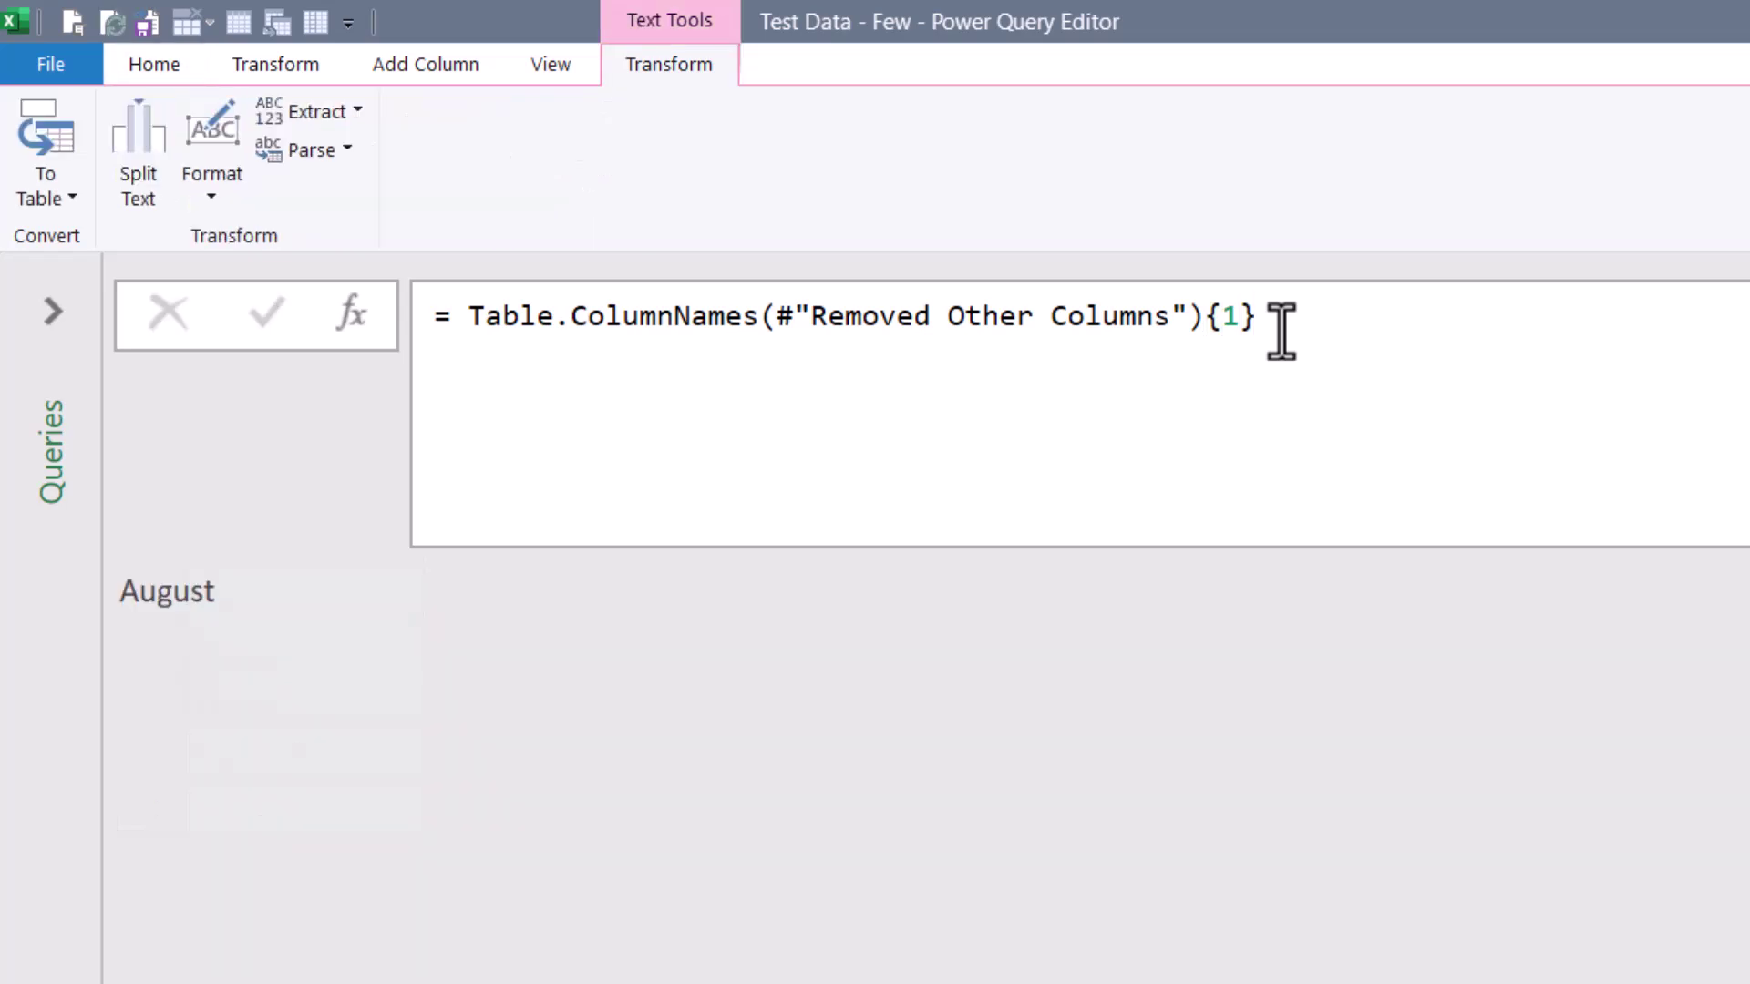
Test the indexes {2} and {3} in the Table.ColumnNames formula, and restore the index to {1}.
left_click(1559, 301)
key("Left")
key("BackSpace")
type("2")
key("Return")
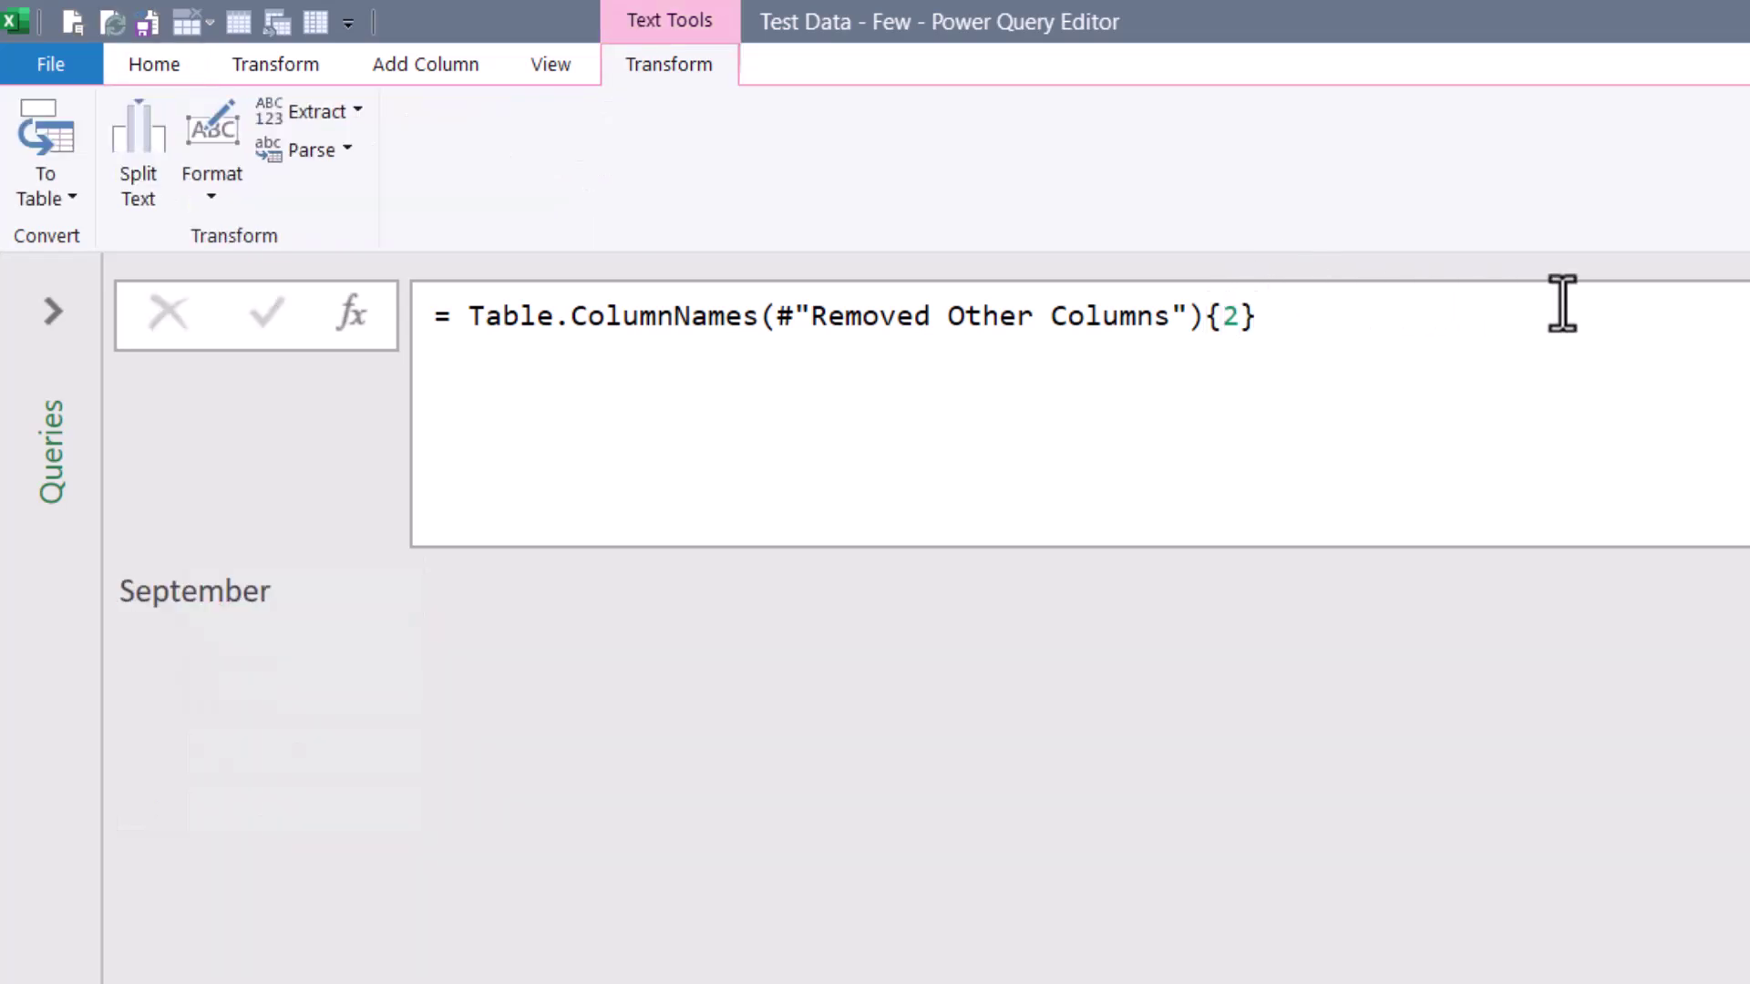
left_click(1390, 300)
key("Left")
key("BackSpace")
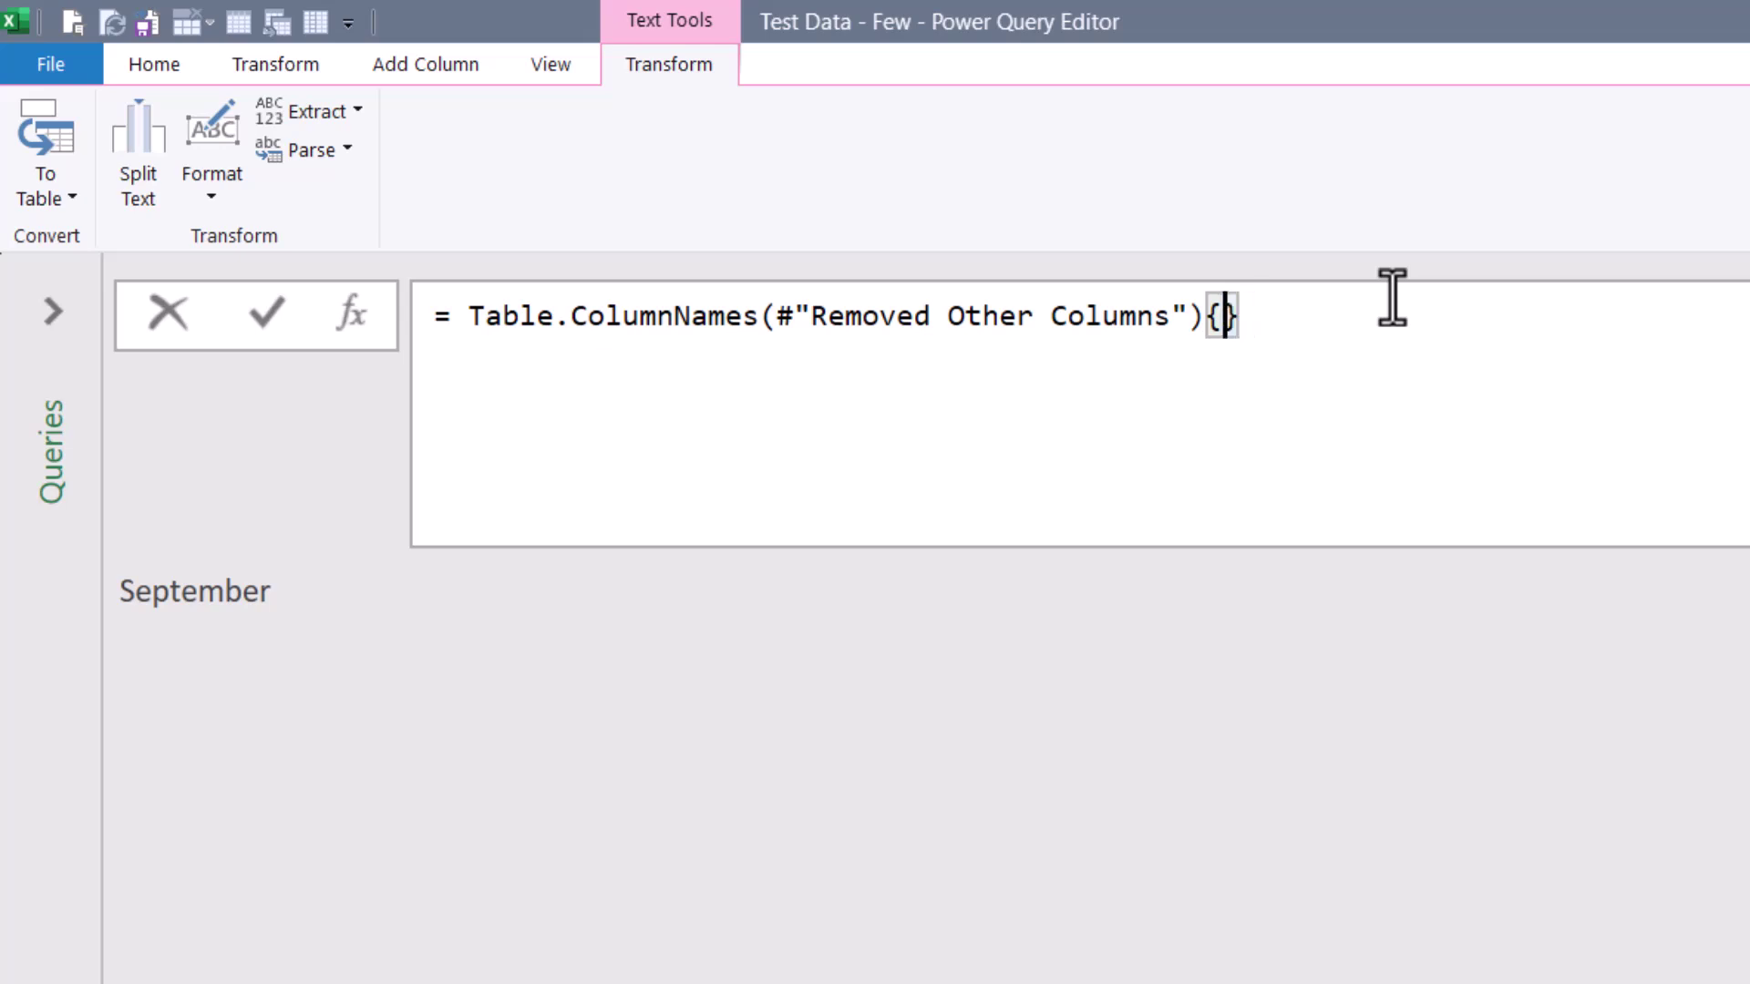
type("3")
key("Return")
left_click(1327, 302)
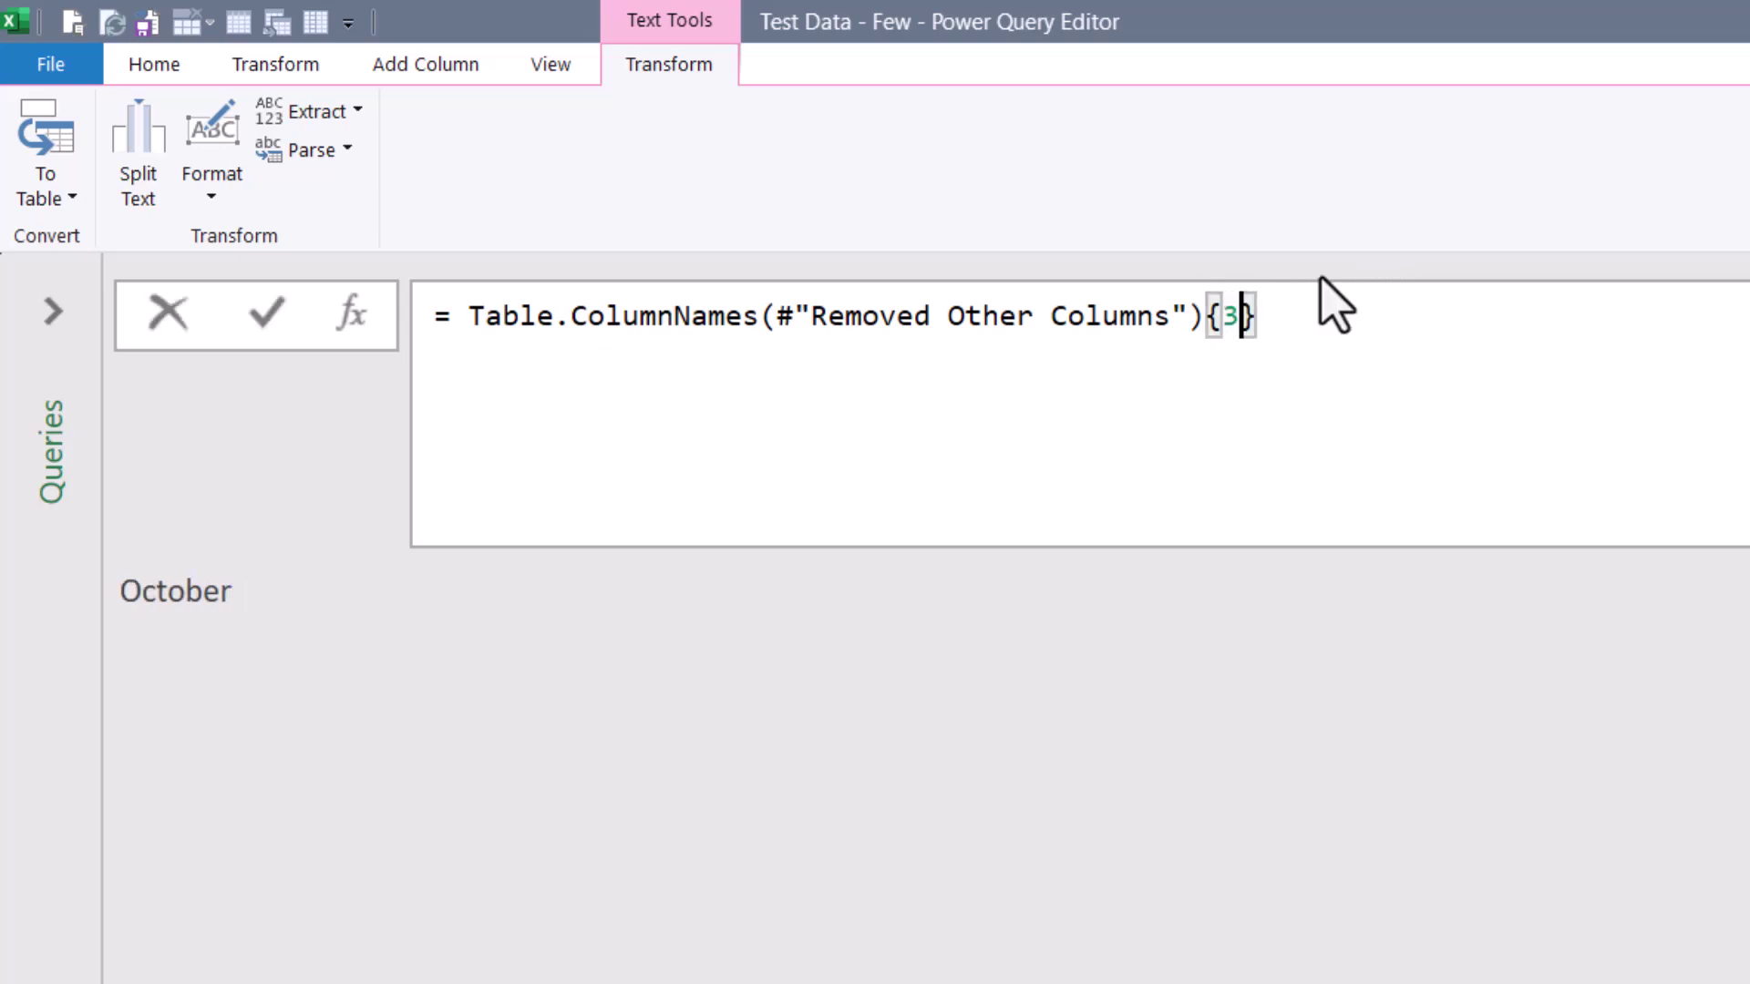
key("Left")
key("BackSpace")
type("1")
key("Return")
Copy the expression Table.ColumnNames(#"Removed Other Columns"){1} and delete the custom step.
left_click_drag(465, 313, 1309, 329)
key("ctrl+c")
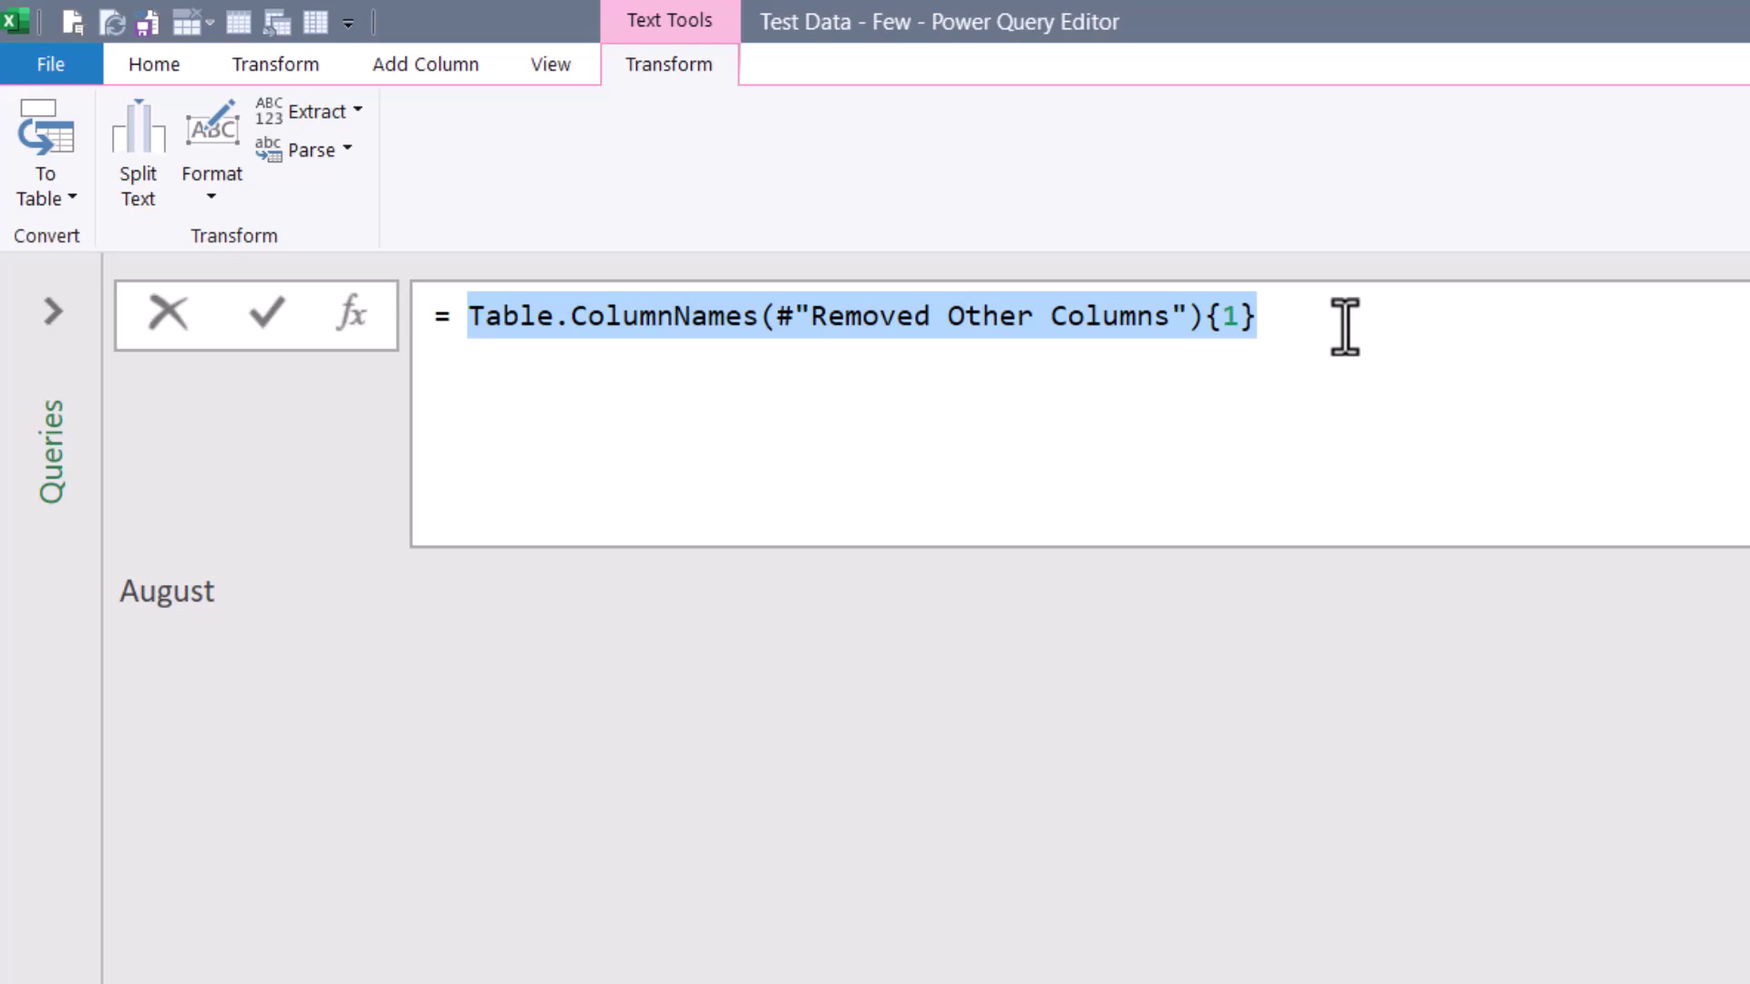
left_click(1385, 562)
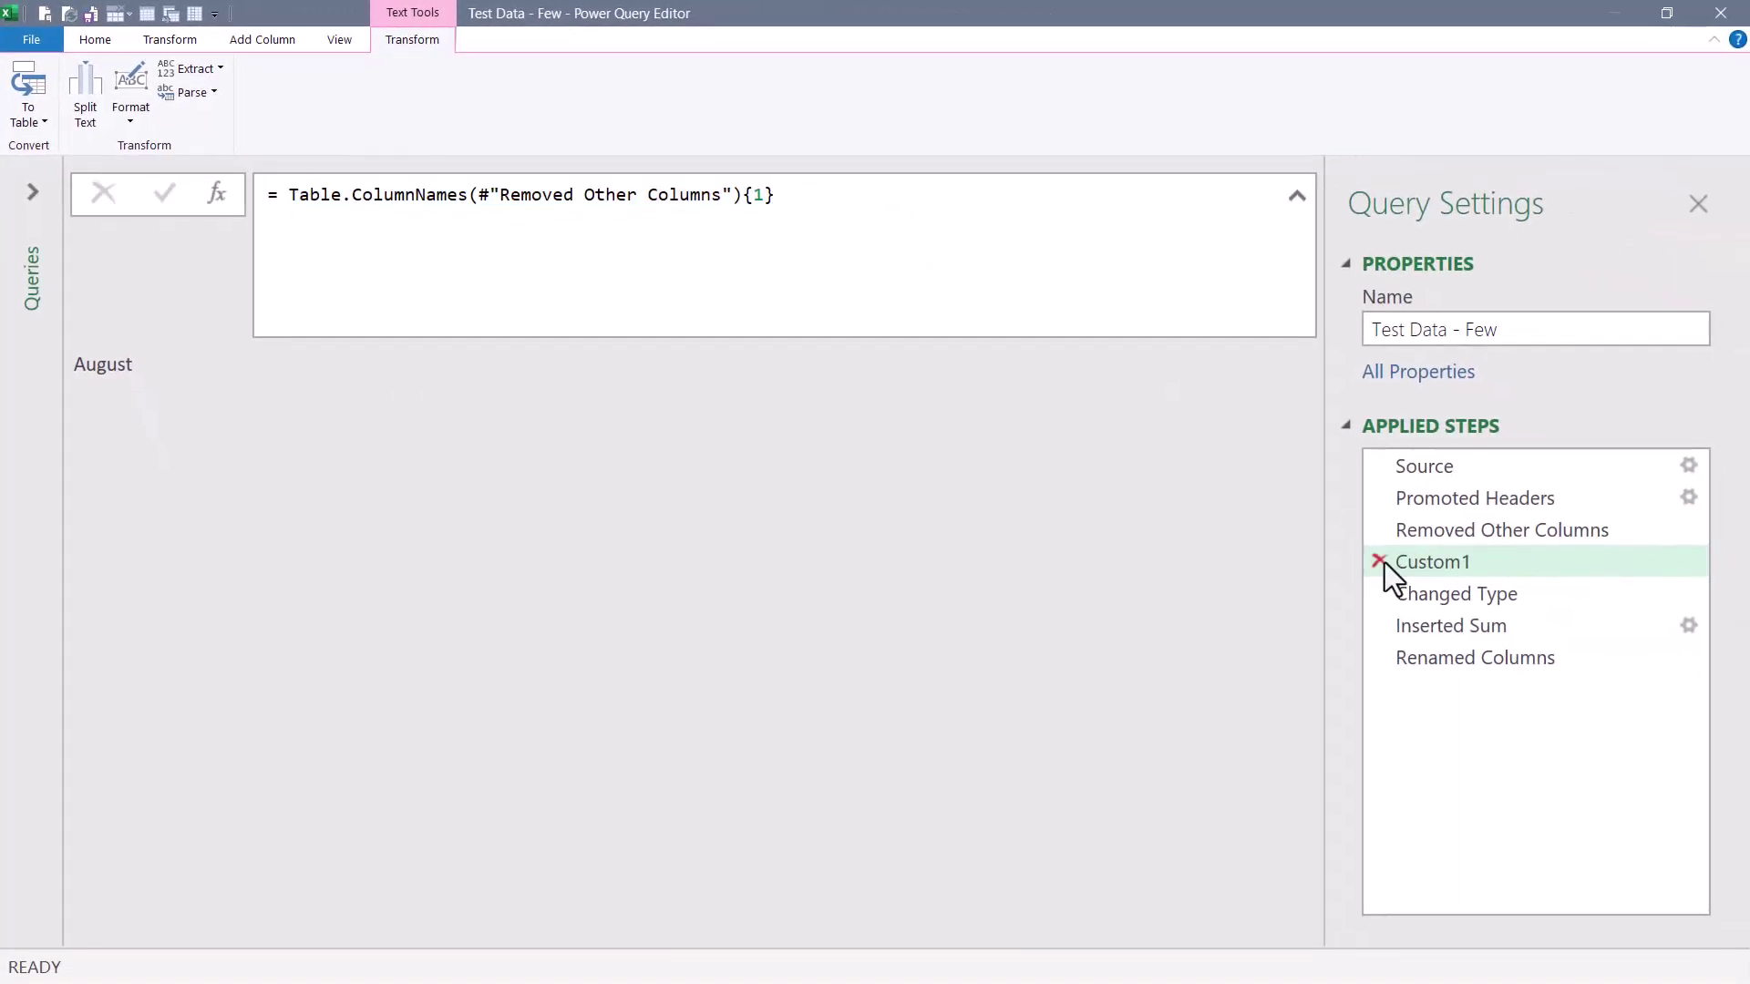
left_click(1381, 562)
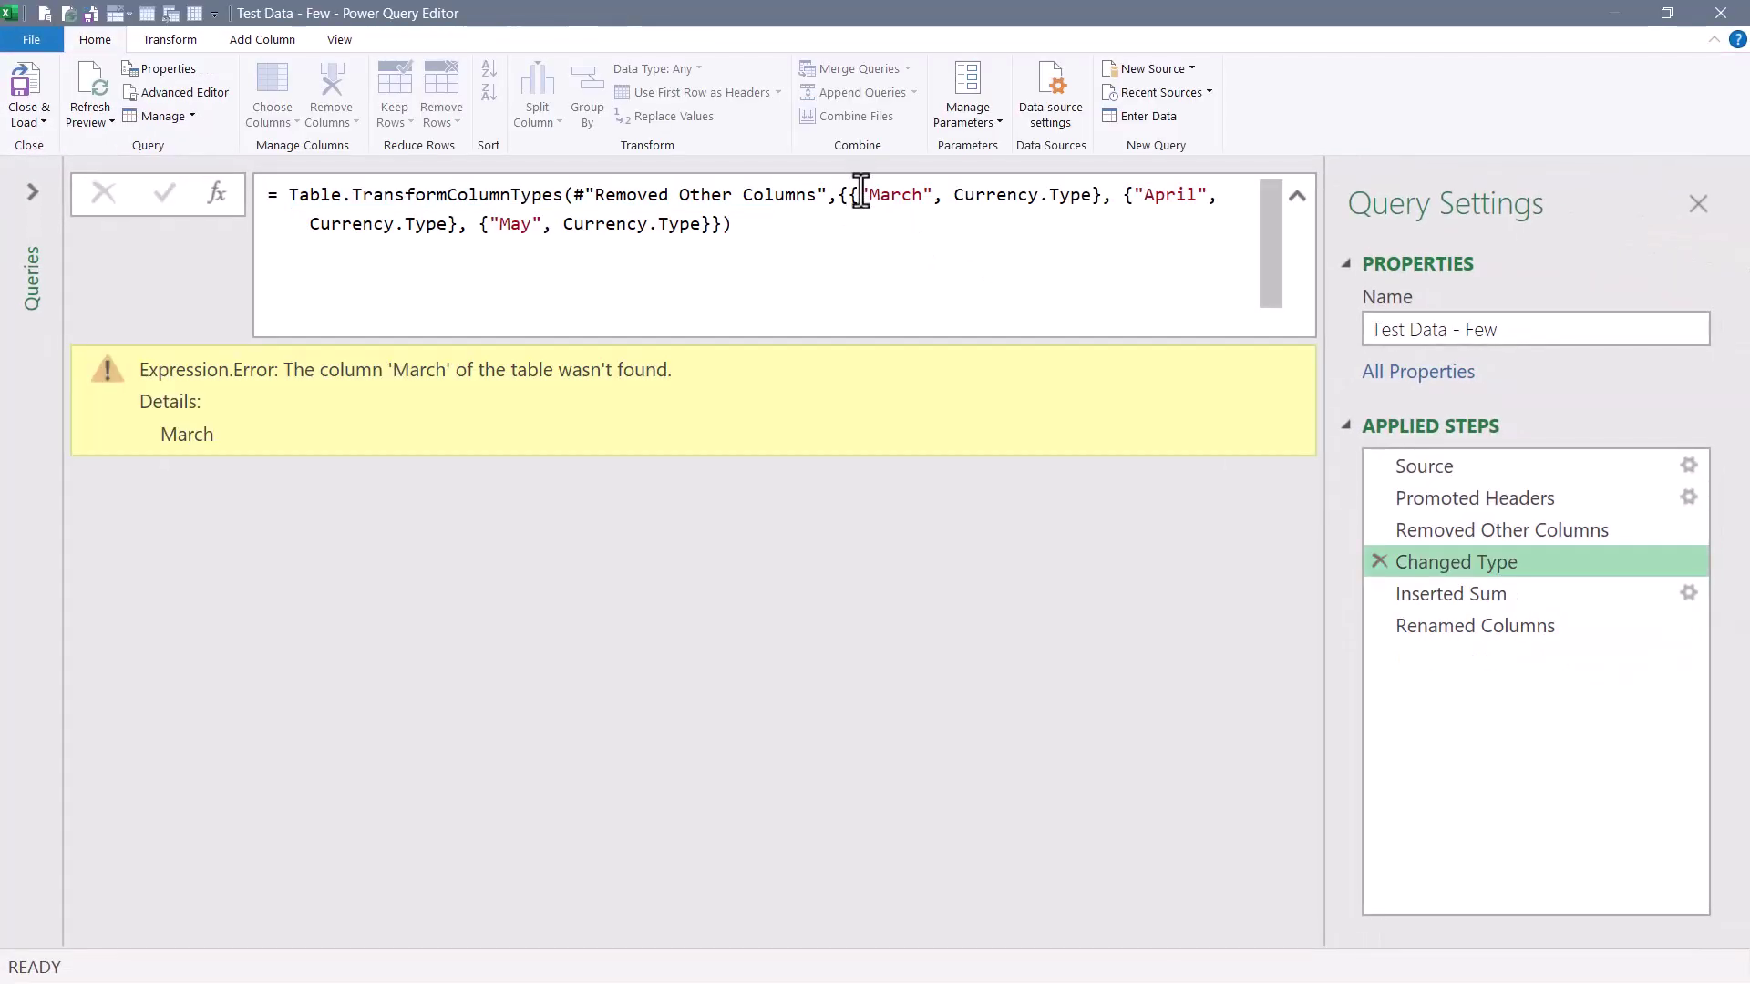
Replace "March" in the Changed Type formula with the copied Table.ColumnNames(#"Removed Other Columns"){1} expression.
left_click_drag(860, 194, 936, 196)
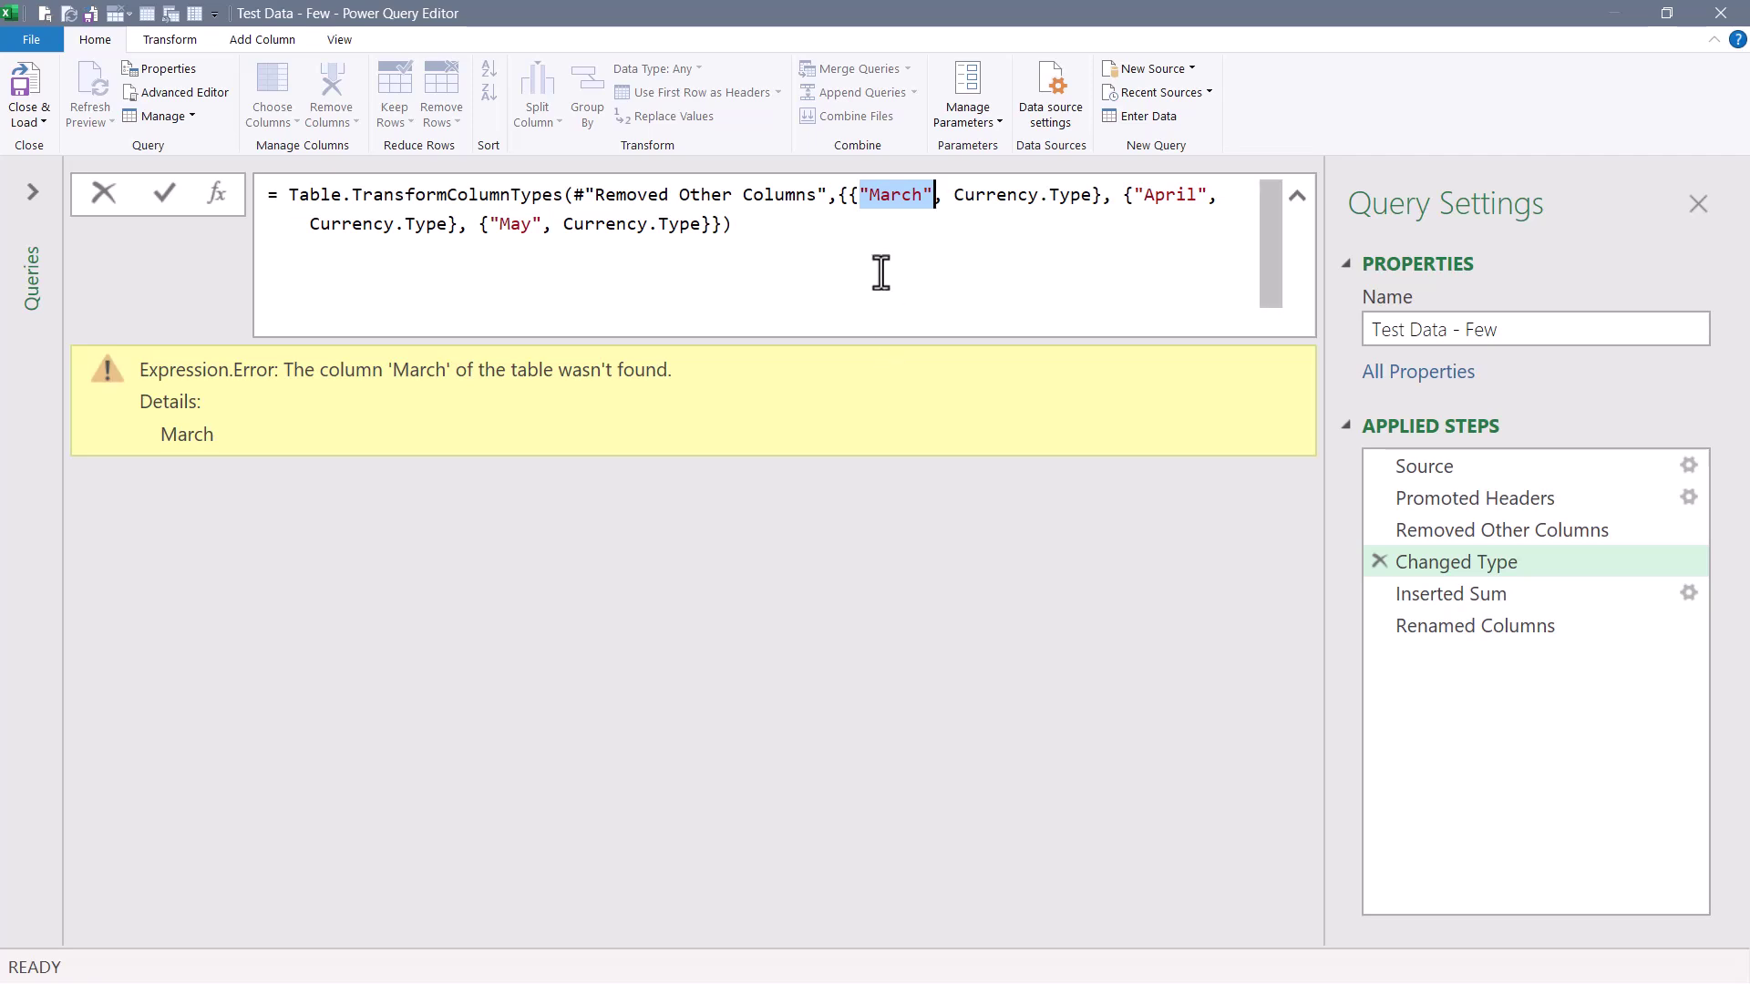
key("ctrl+v")
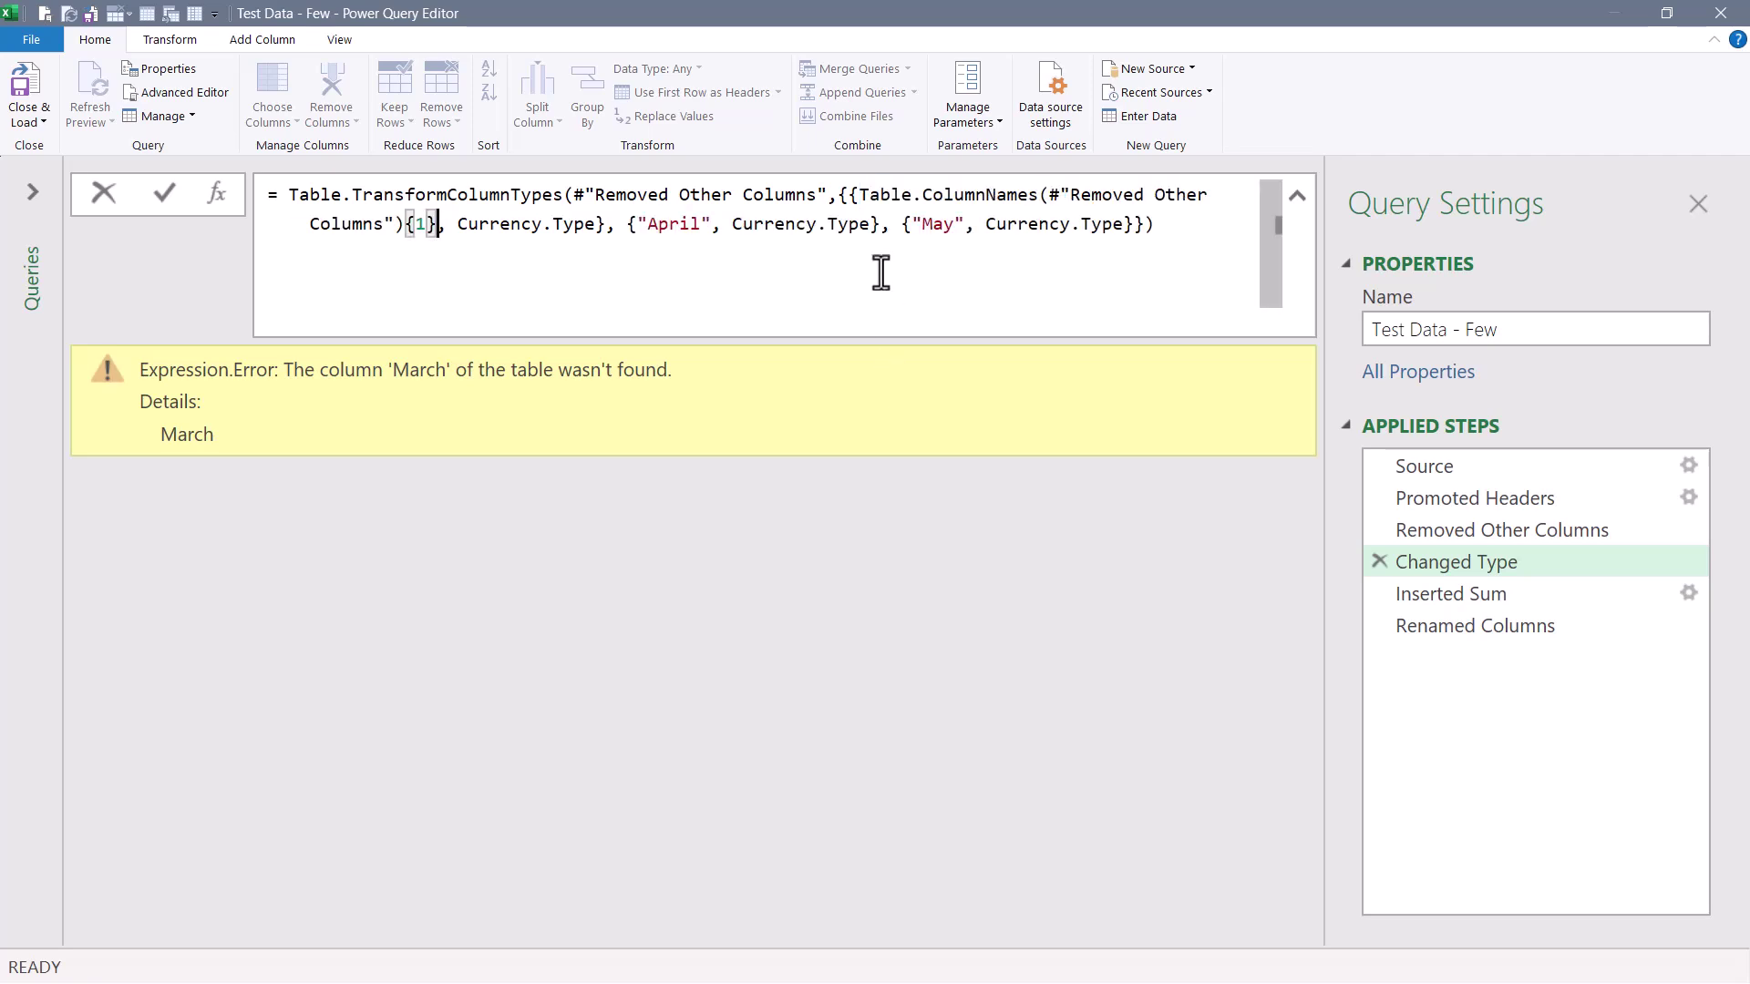
left_click(166, 199)
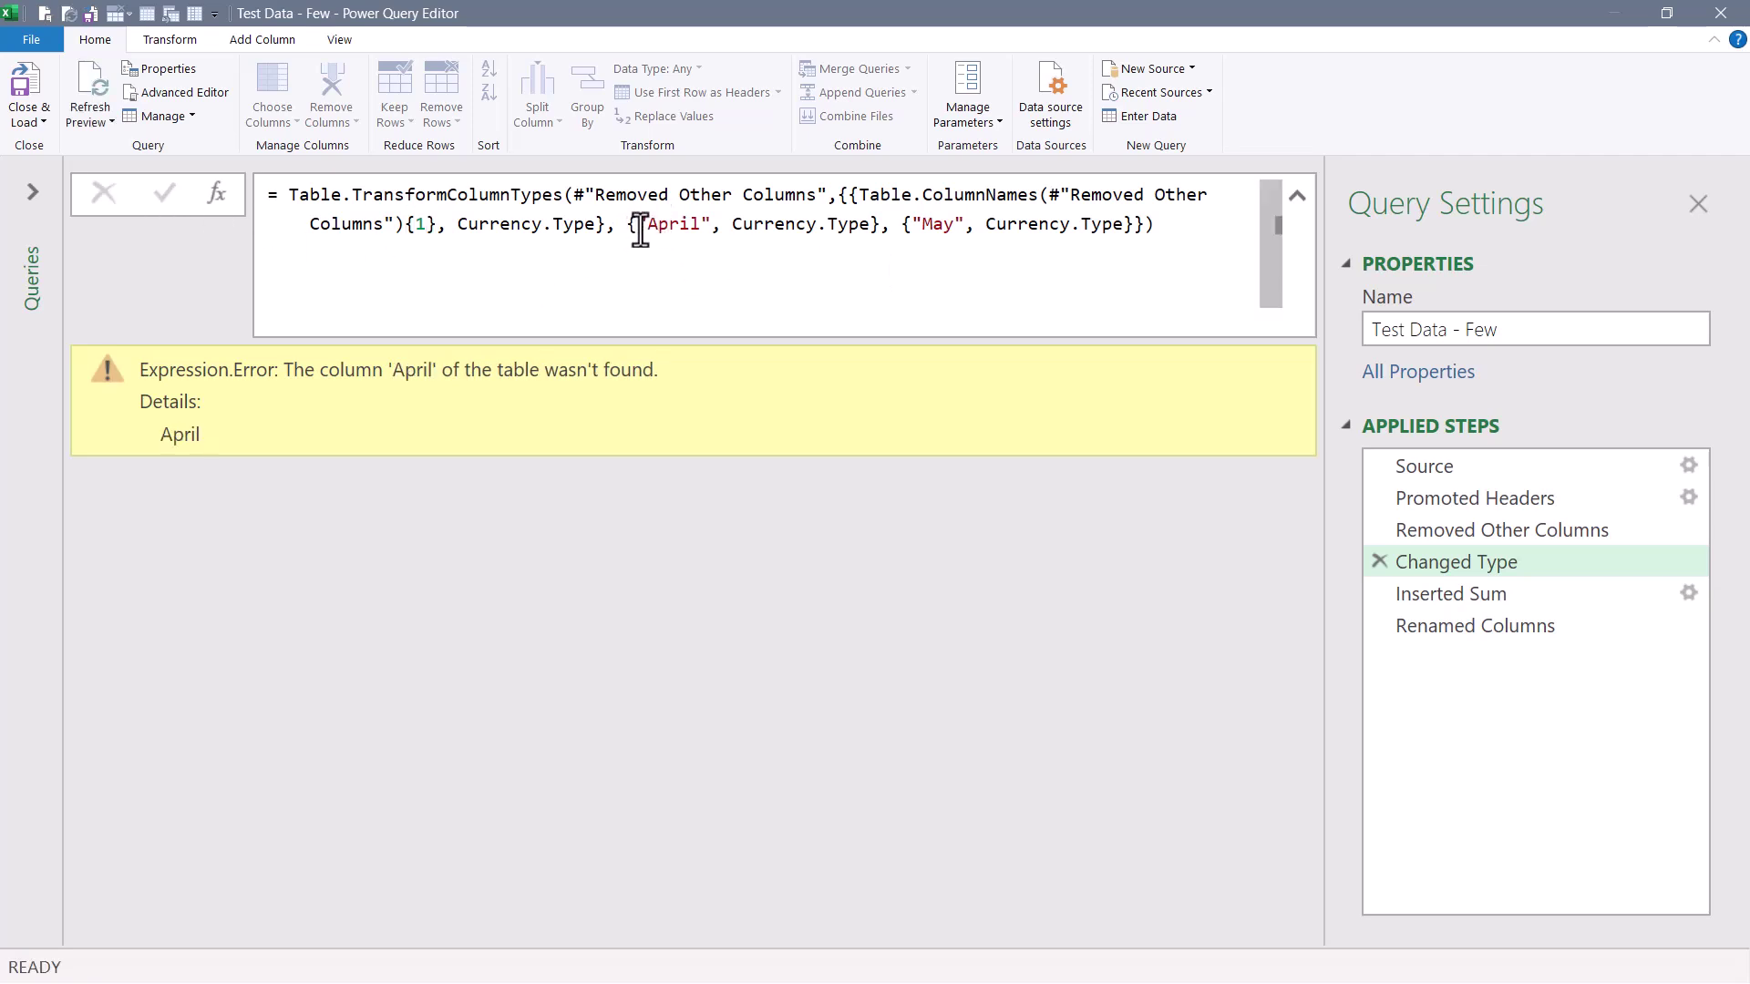
Replace "April" in the Changed Type formula with Table.ColumnNames(#"Removed Other Columns"){2}.
left_click_drag(637, 225, 702, 225)
key("ctrl+v")
key("Delete")
key("Left")
key("BackSpace")
type("2")
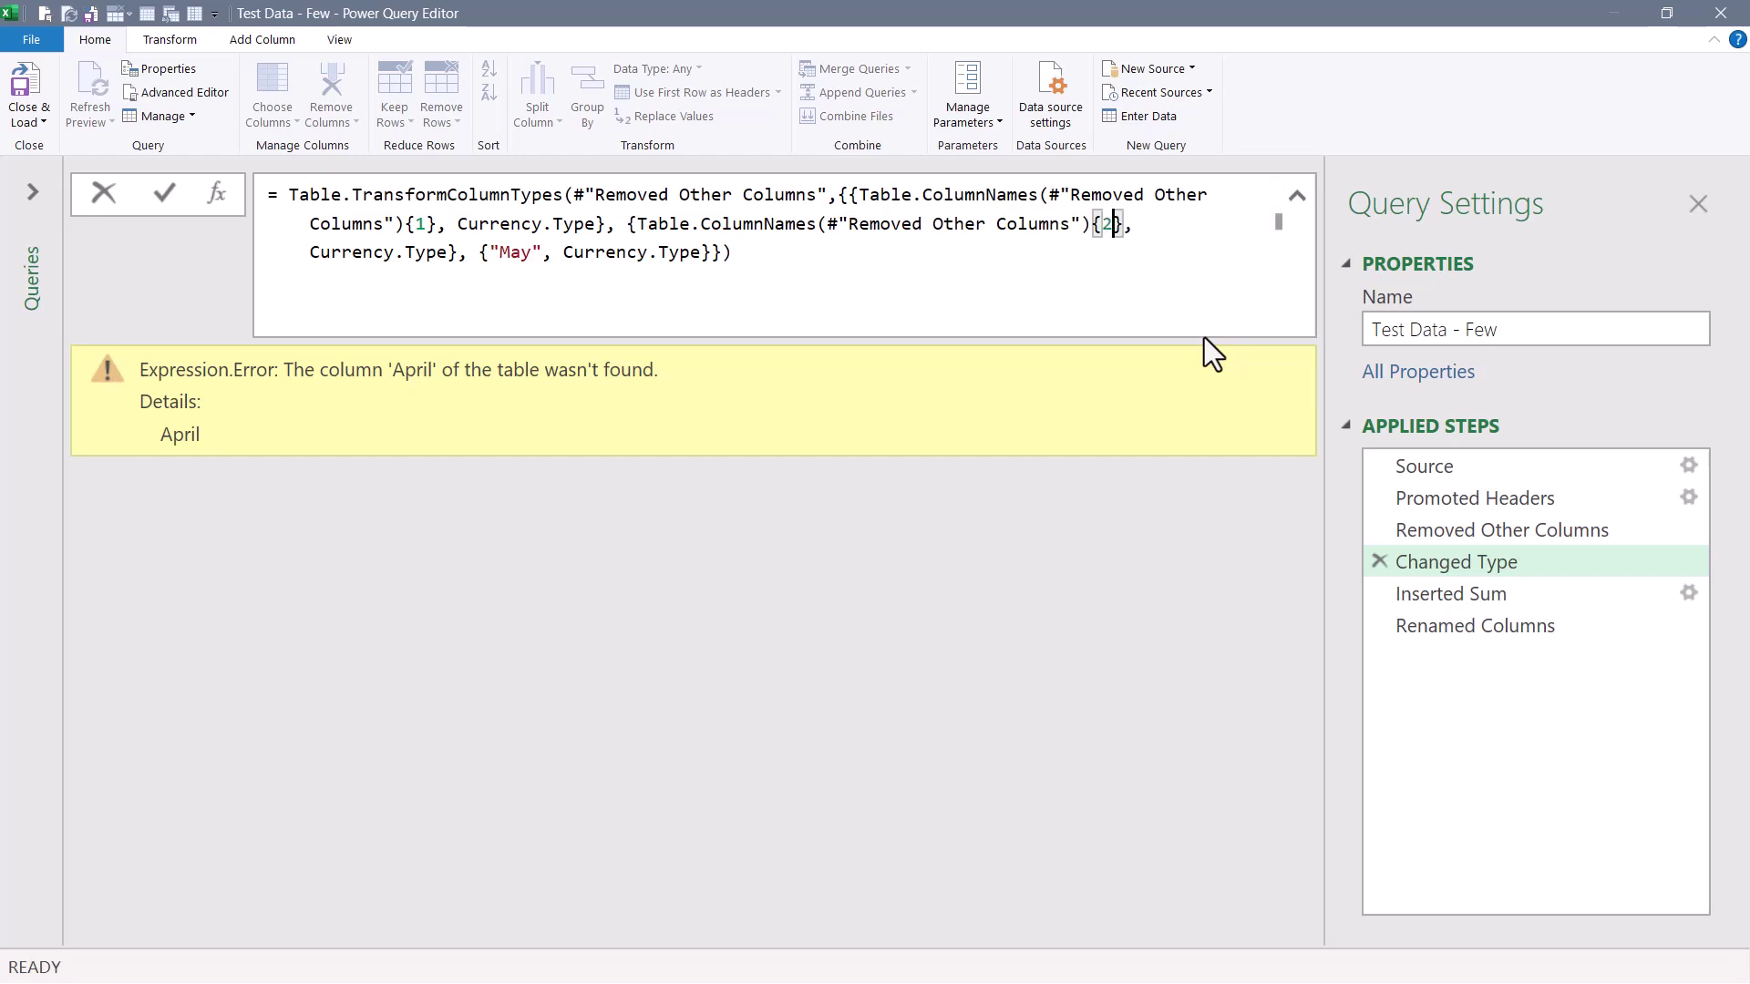
Replace "May" in the Changed Type formula with Table.ColumnNames(#"Removed Other Columns"){3} and apply the formula.
left_click_drag(489, 253, 539, 253)
key("ctrl+v")
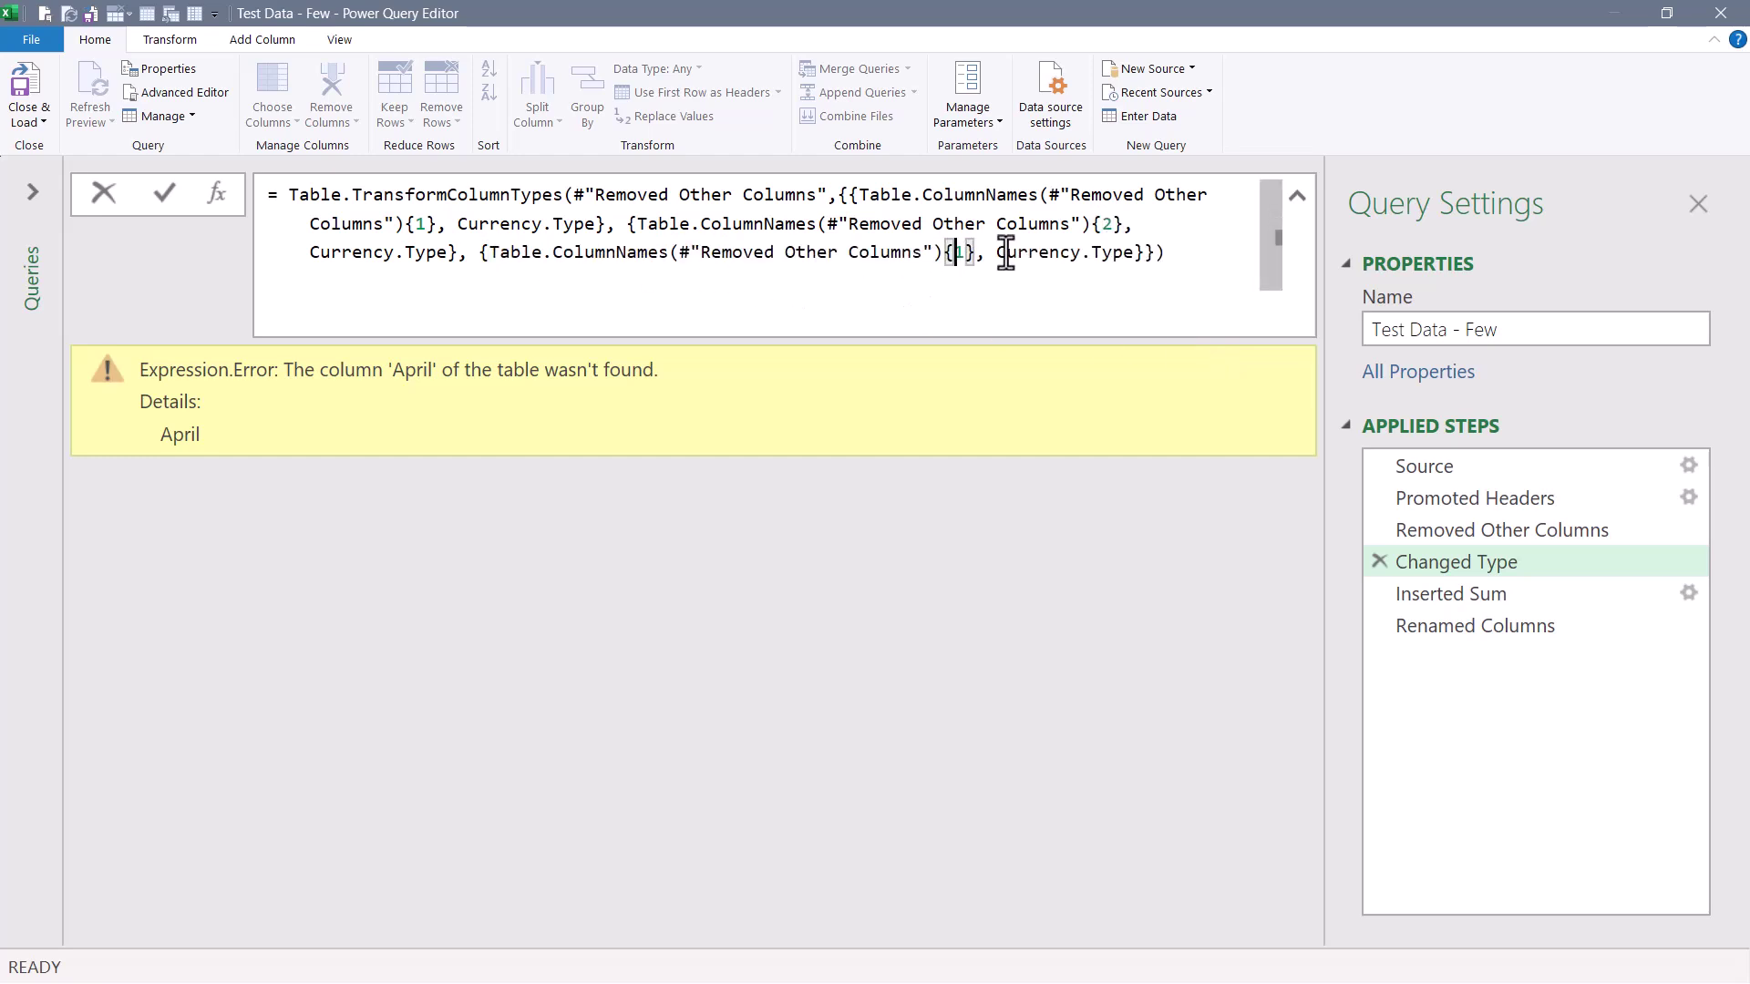
key("Left")
key("BackSpace")
type("3")
left_click(165, 193)
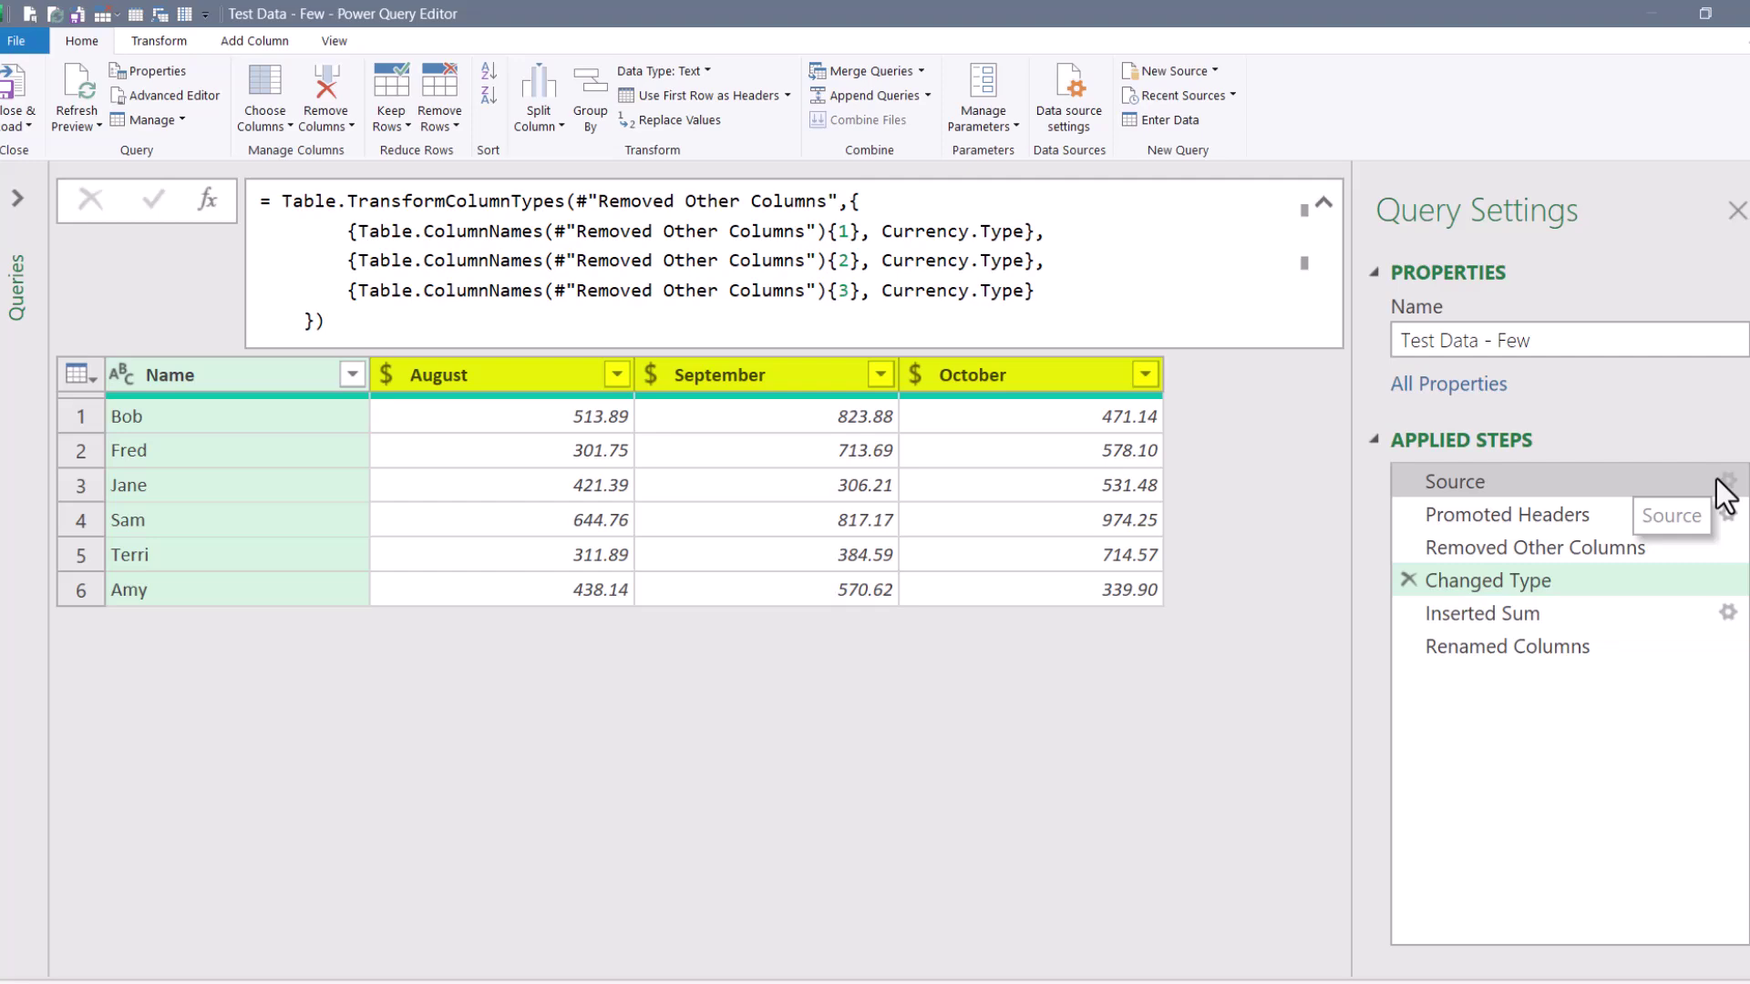
Change the Source file to Test Data - Few.txt and check the result at the Changed Type step.
left_click(1689, 466)
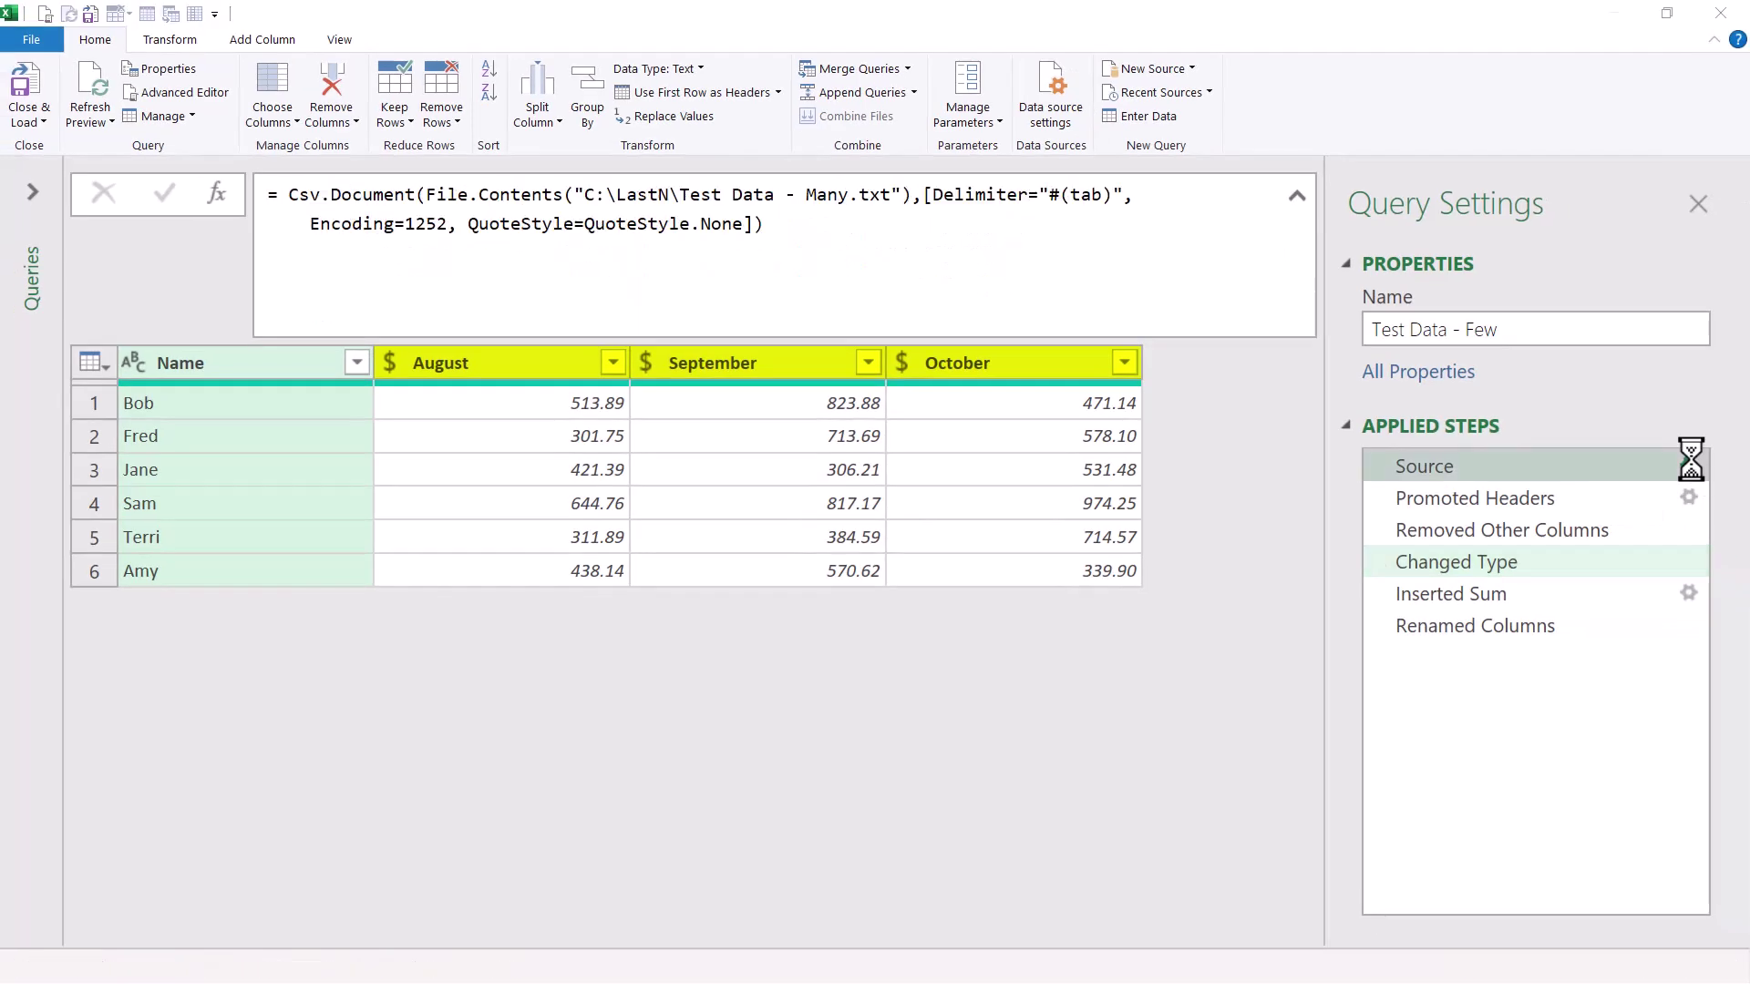
left_click(1051, 402)
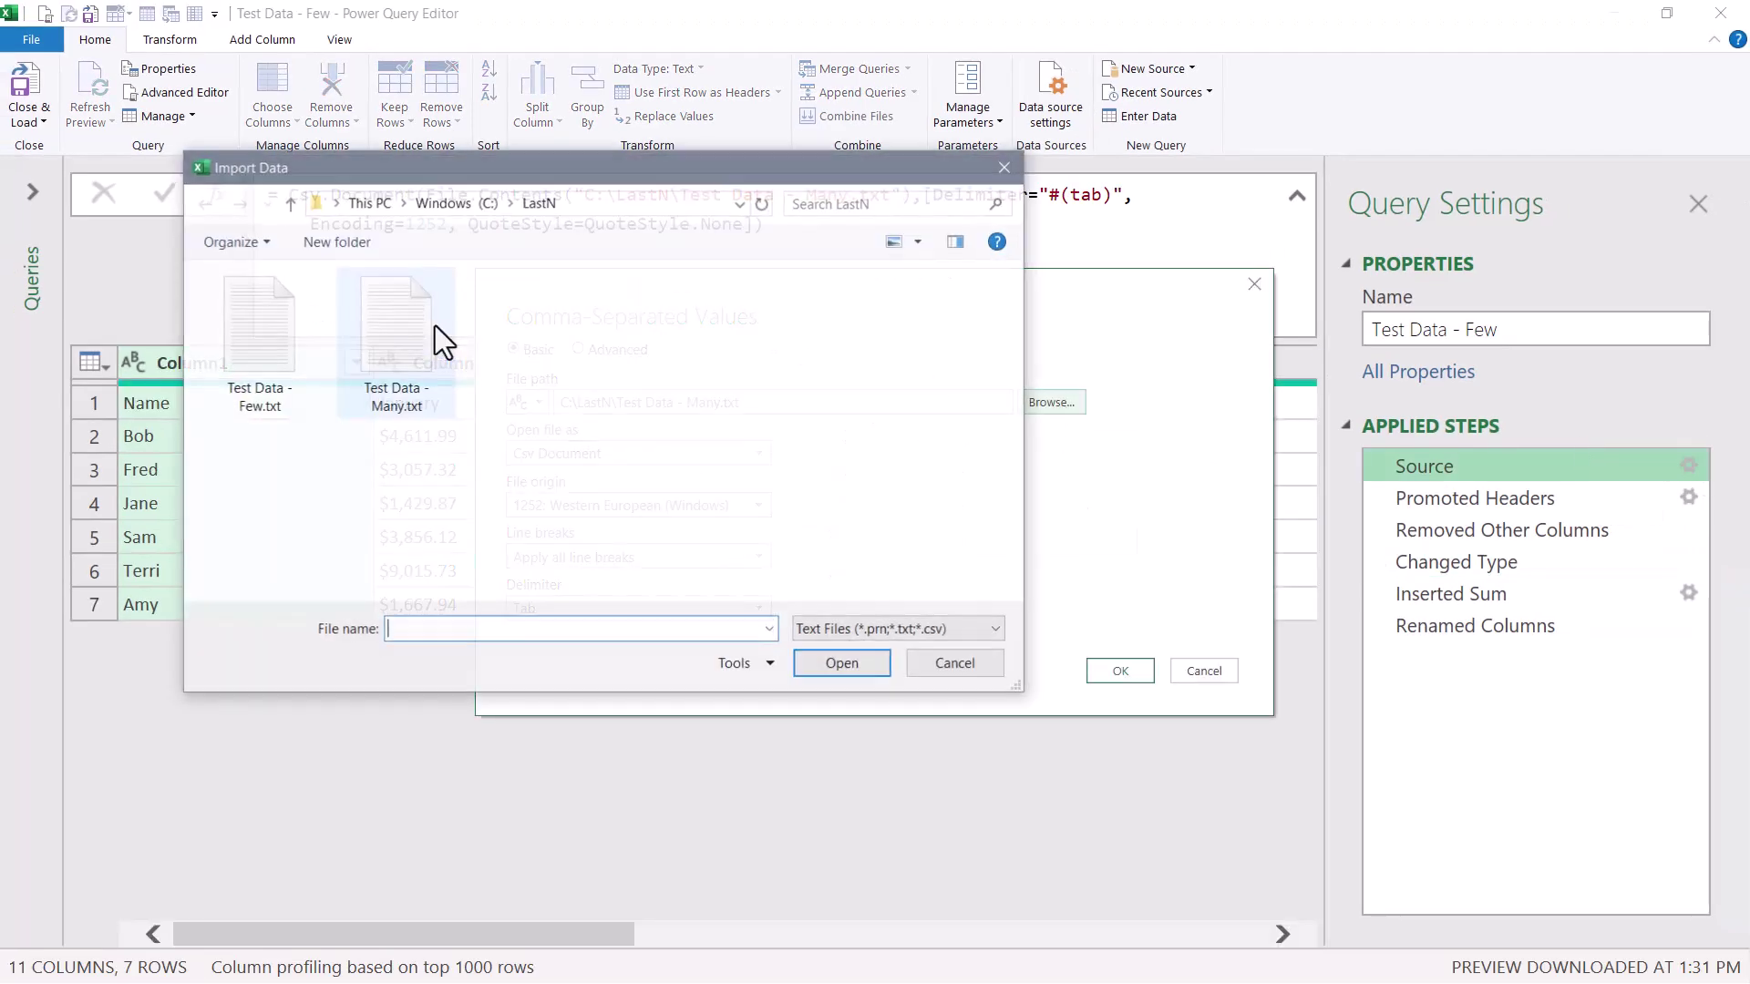
double_click(266, 337)
left_click(1128, 676)
left_click(1451, 574)
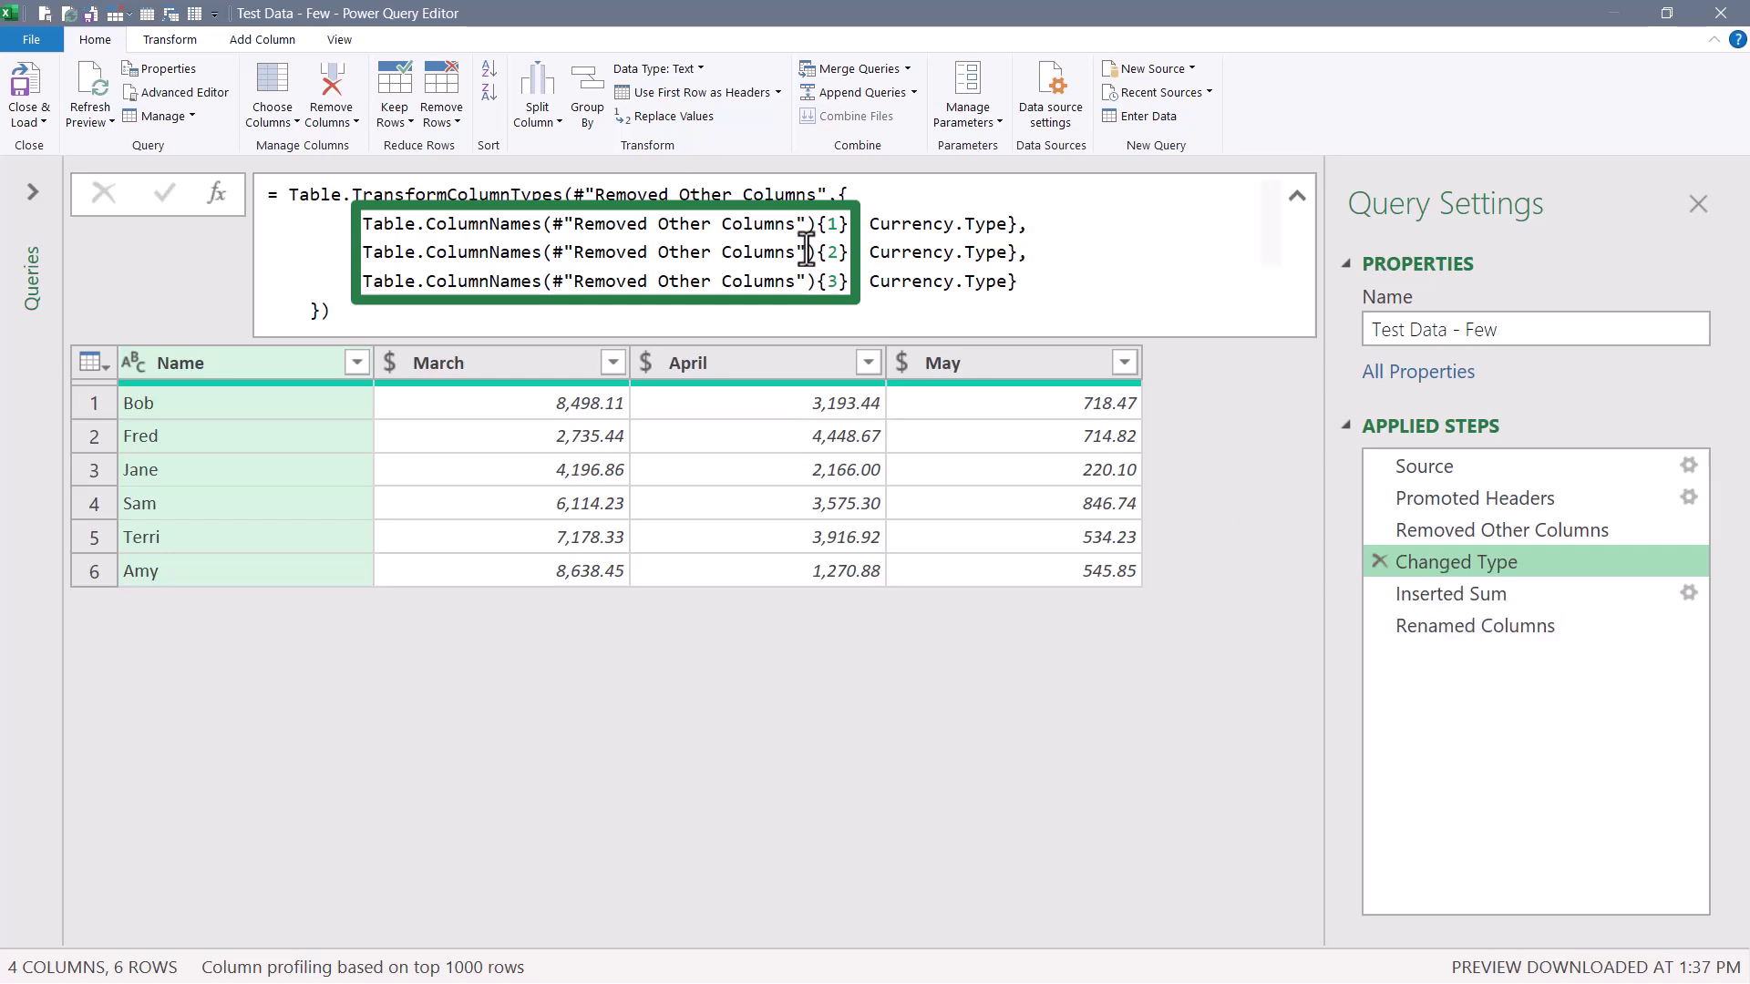
Try the index list {1, 2, 3} in the first Table.ColumnNames expression of Changed Type, and discard the edit.
left_click(838, 224)
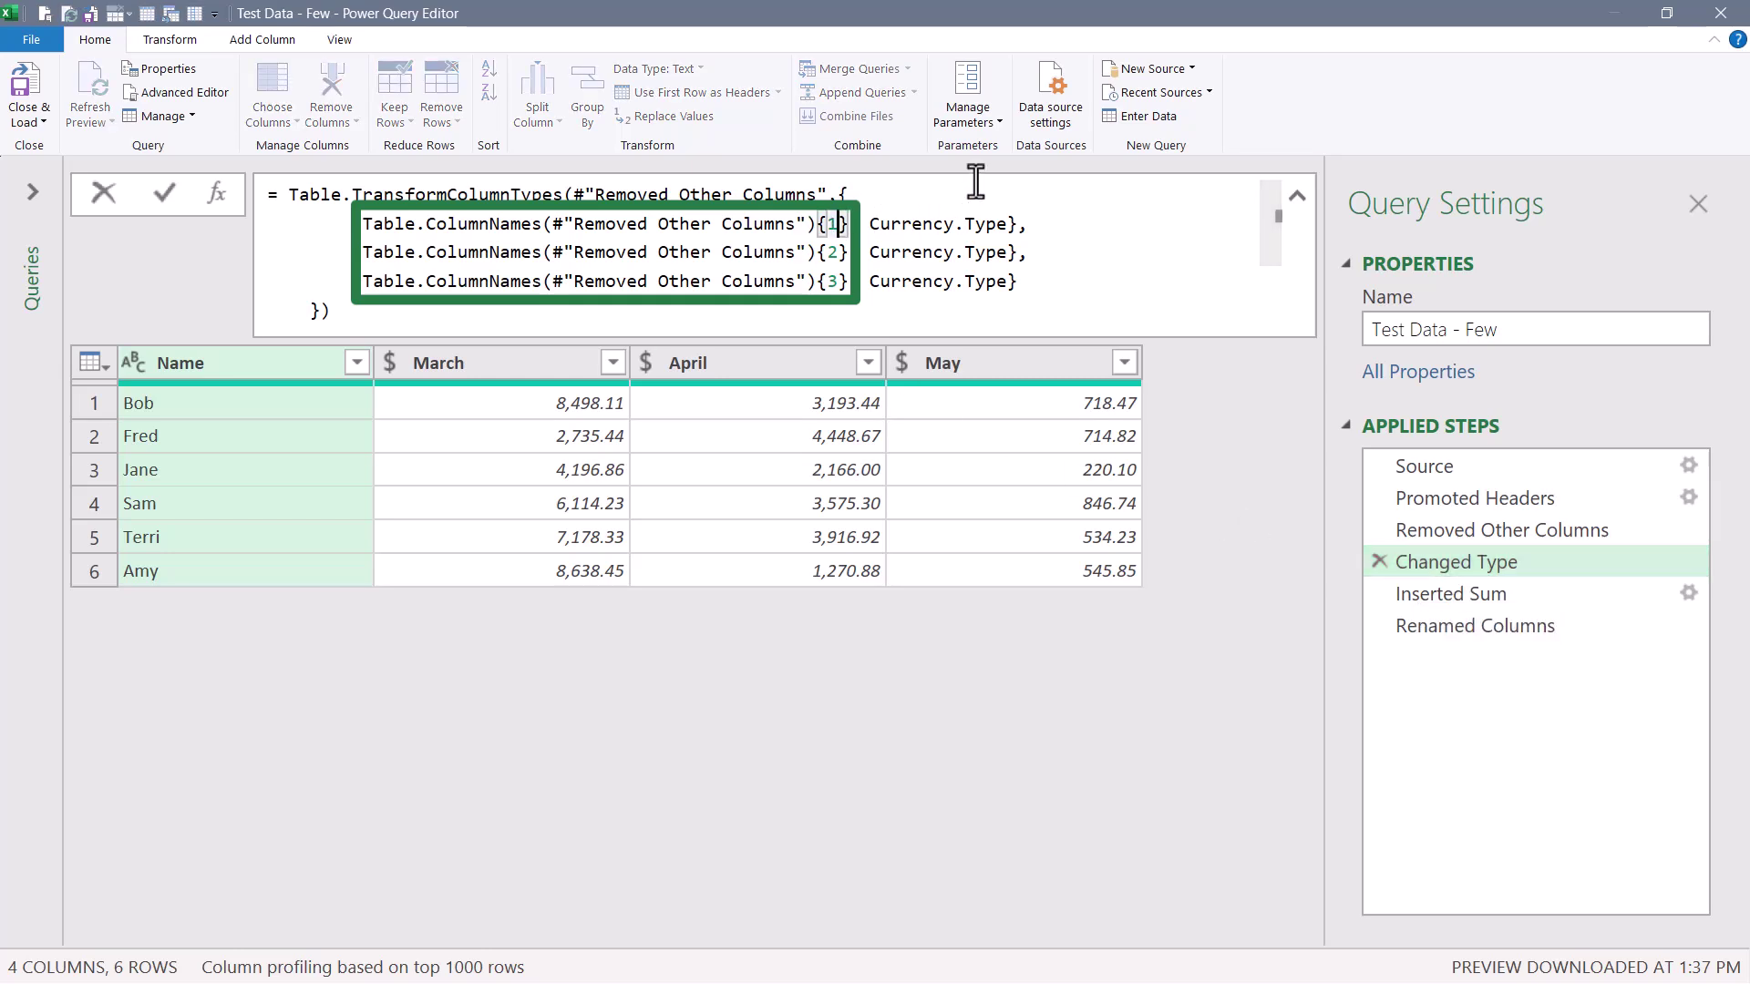
type(", 2, 3")
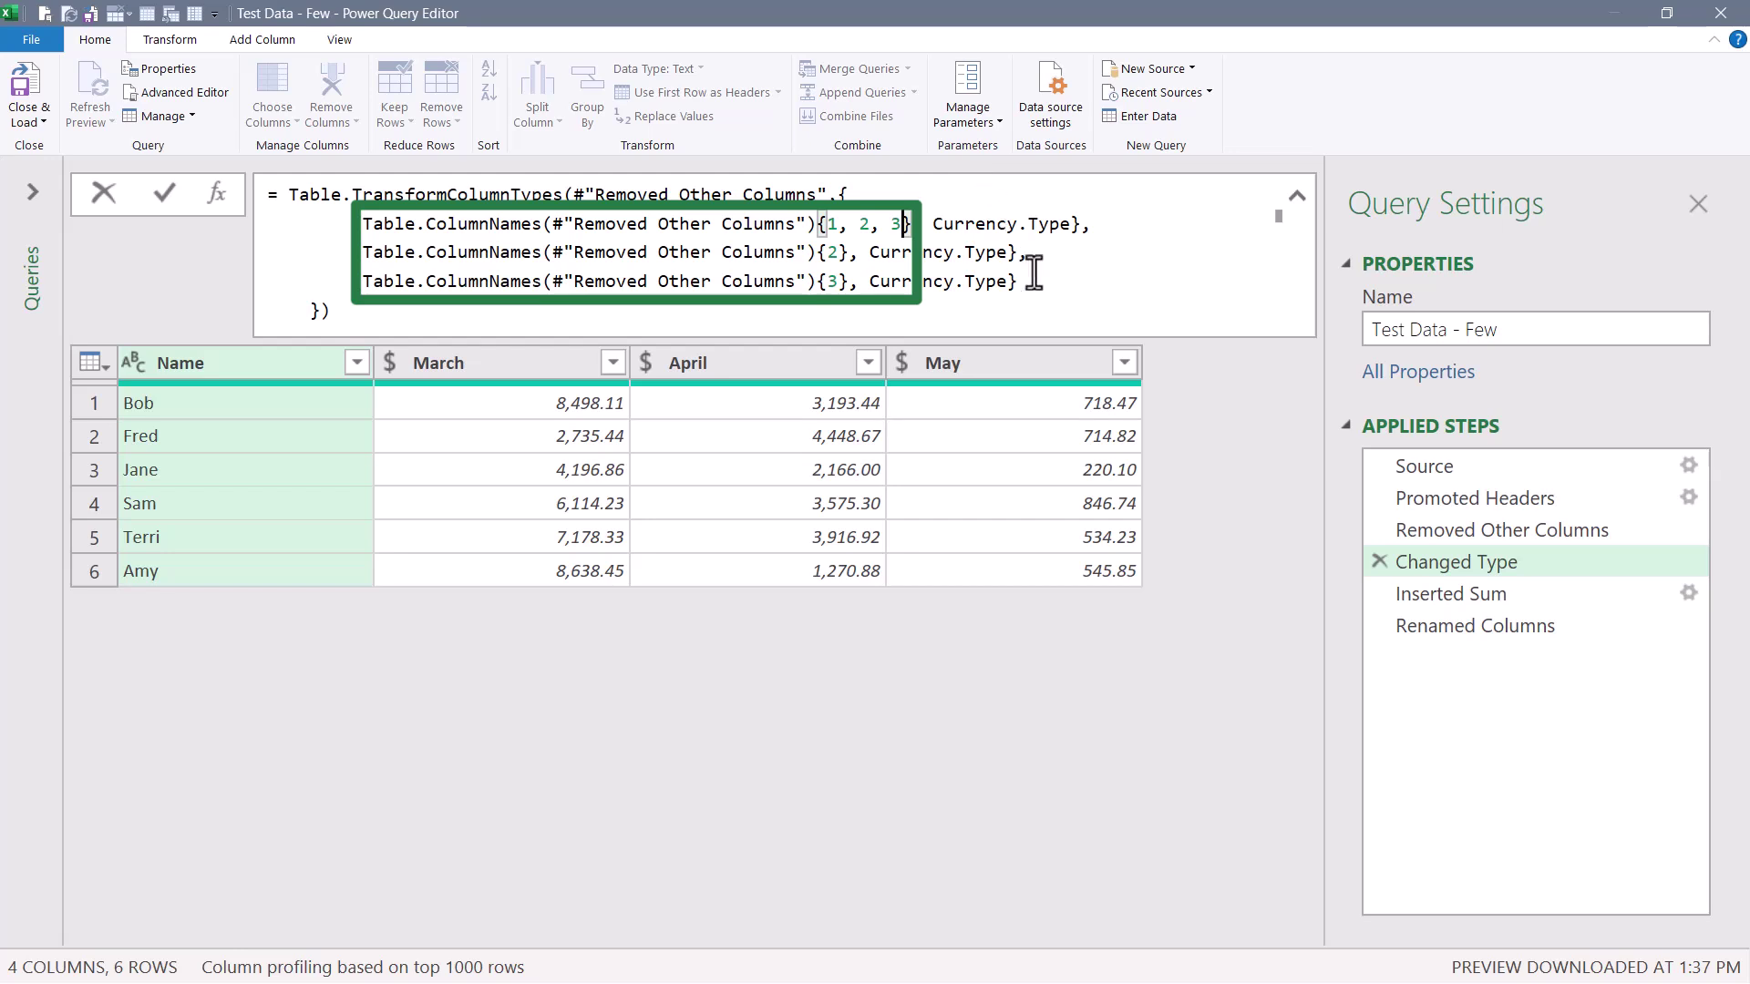
left_click_drag(1033, 274, 108, 258)
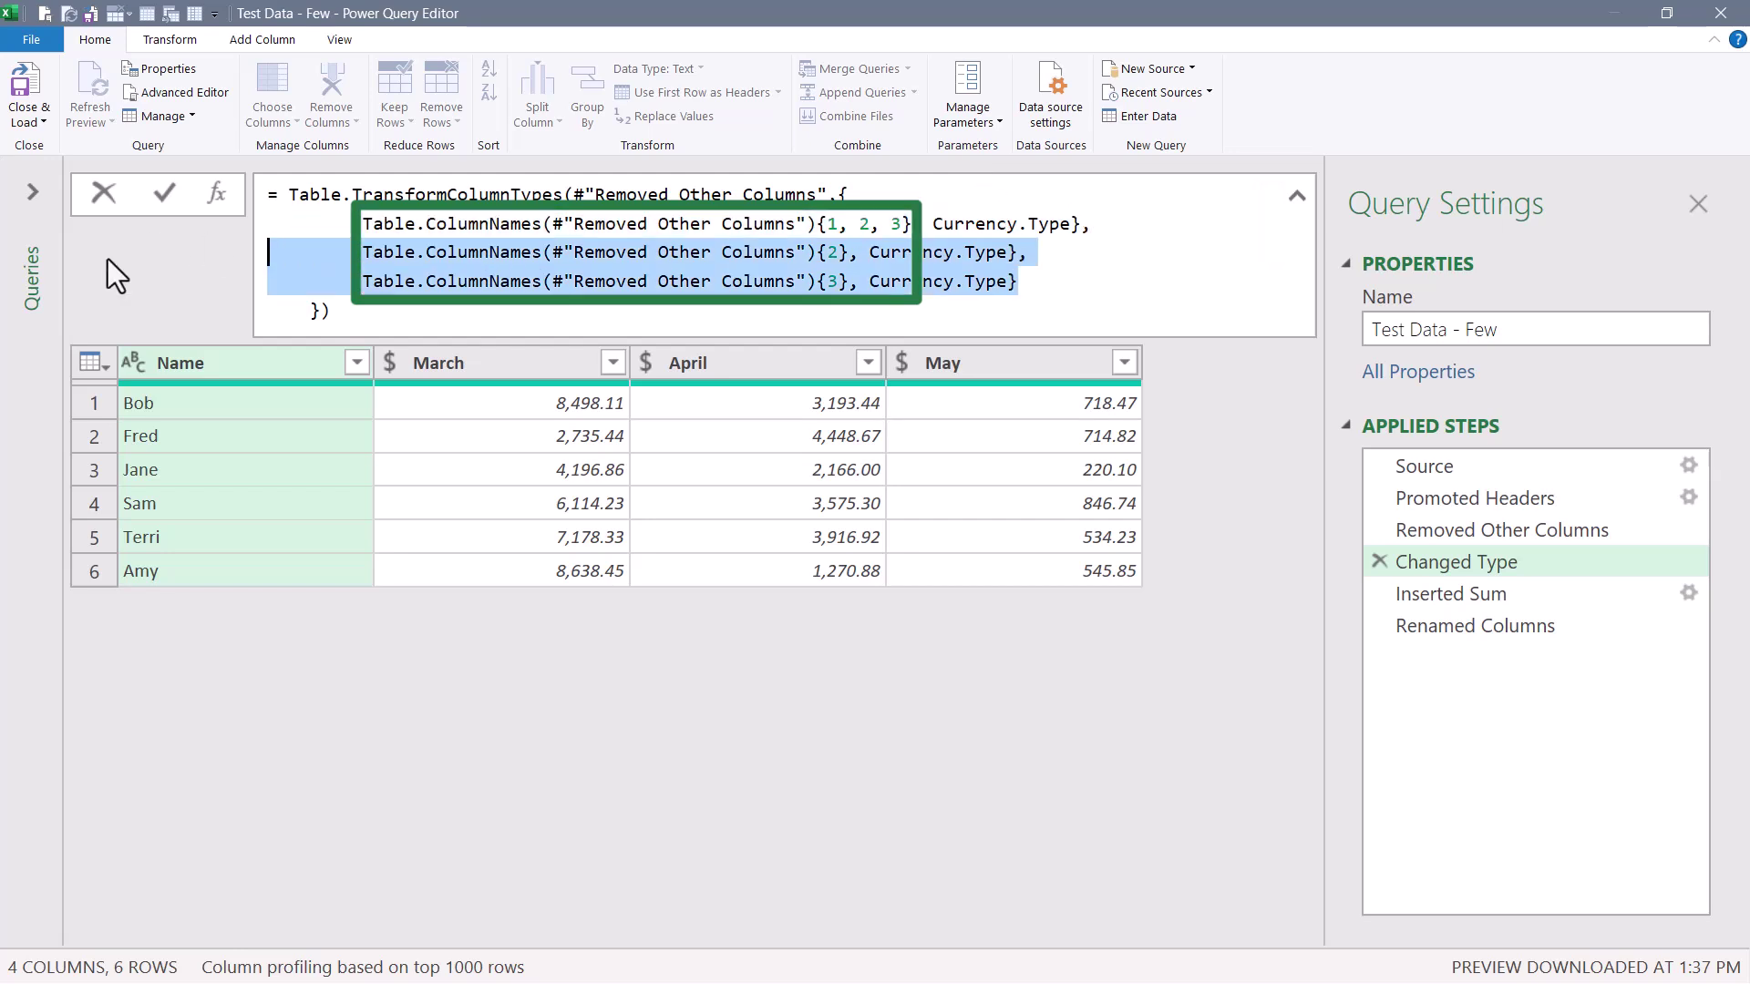
key("Escape")
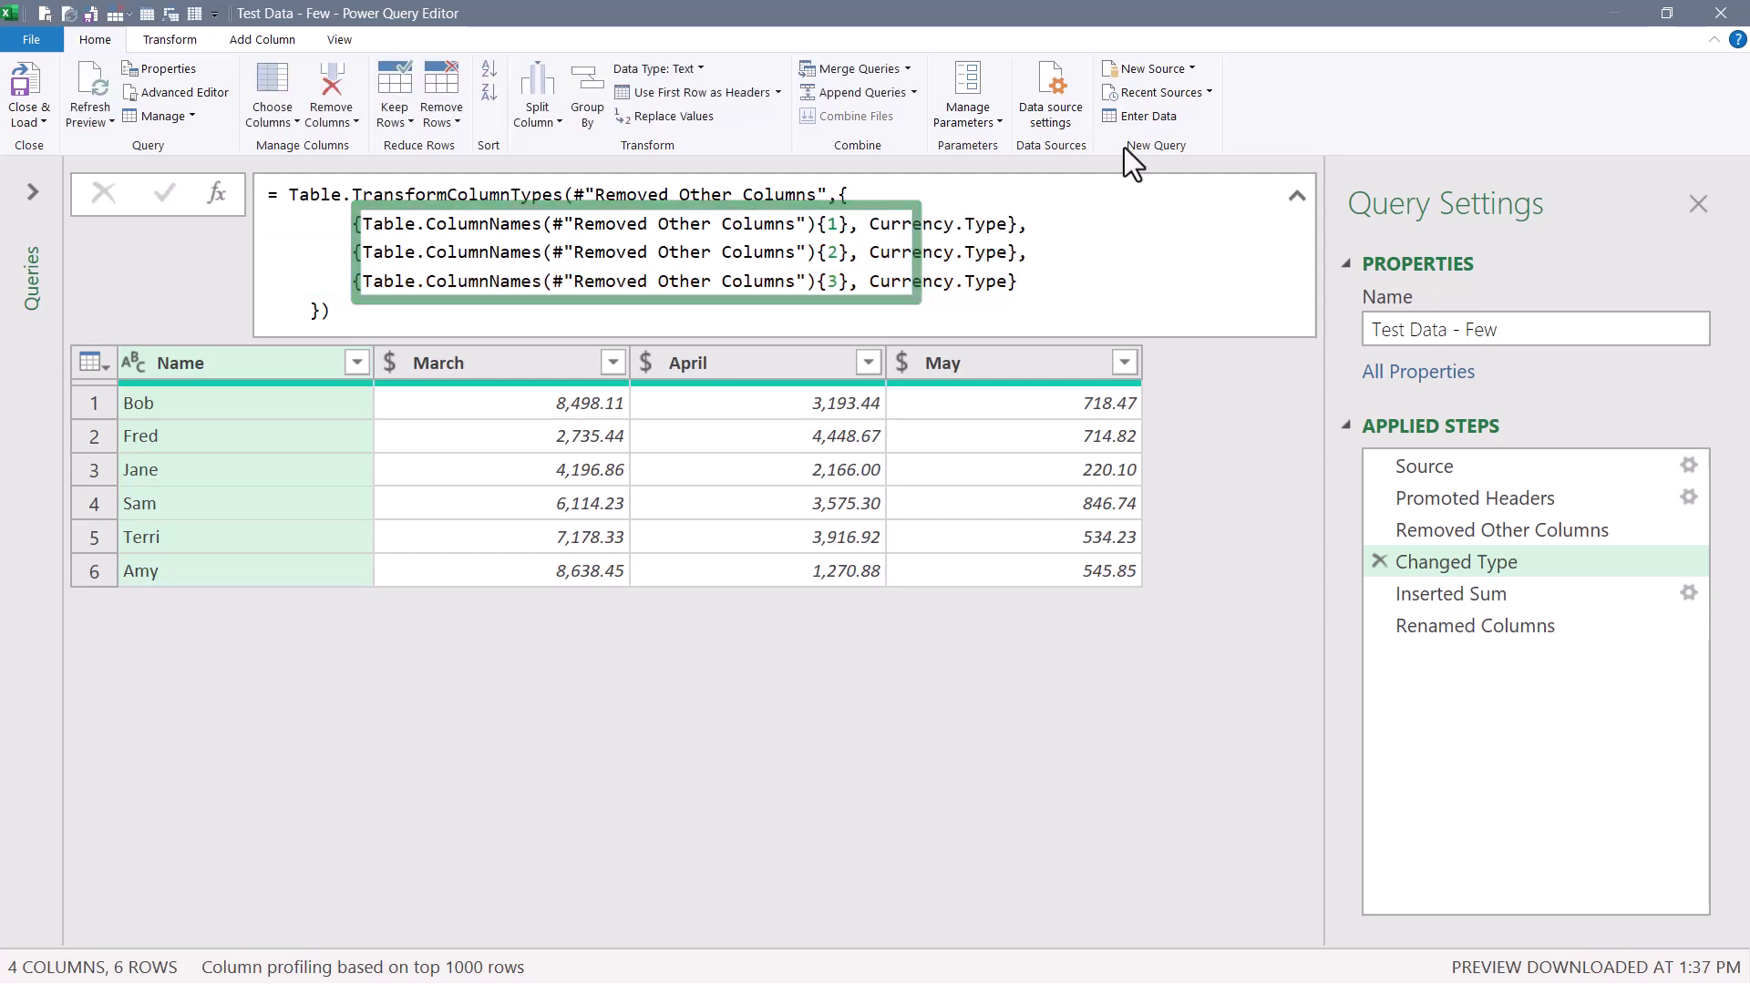
Delete the Renamed Columns step and name the added column "Total" directly in the Inserted Sum formula.
left_click(1504, 593)
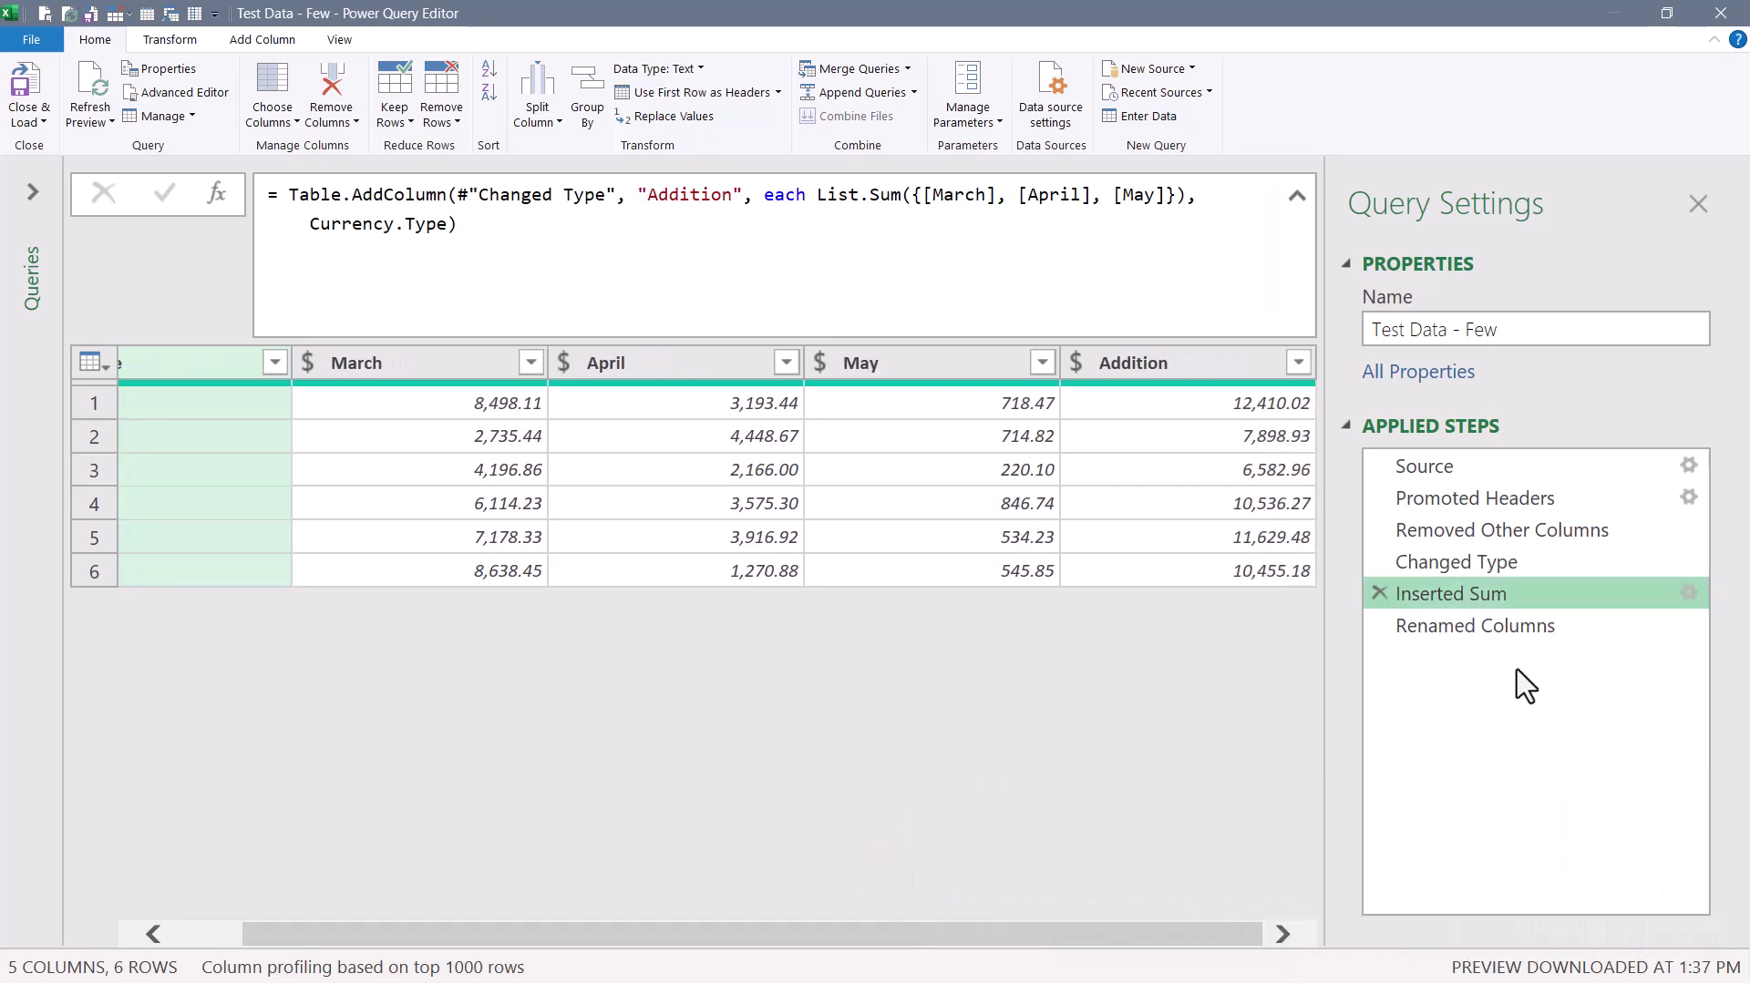
left_click(1507, 629)
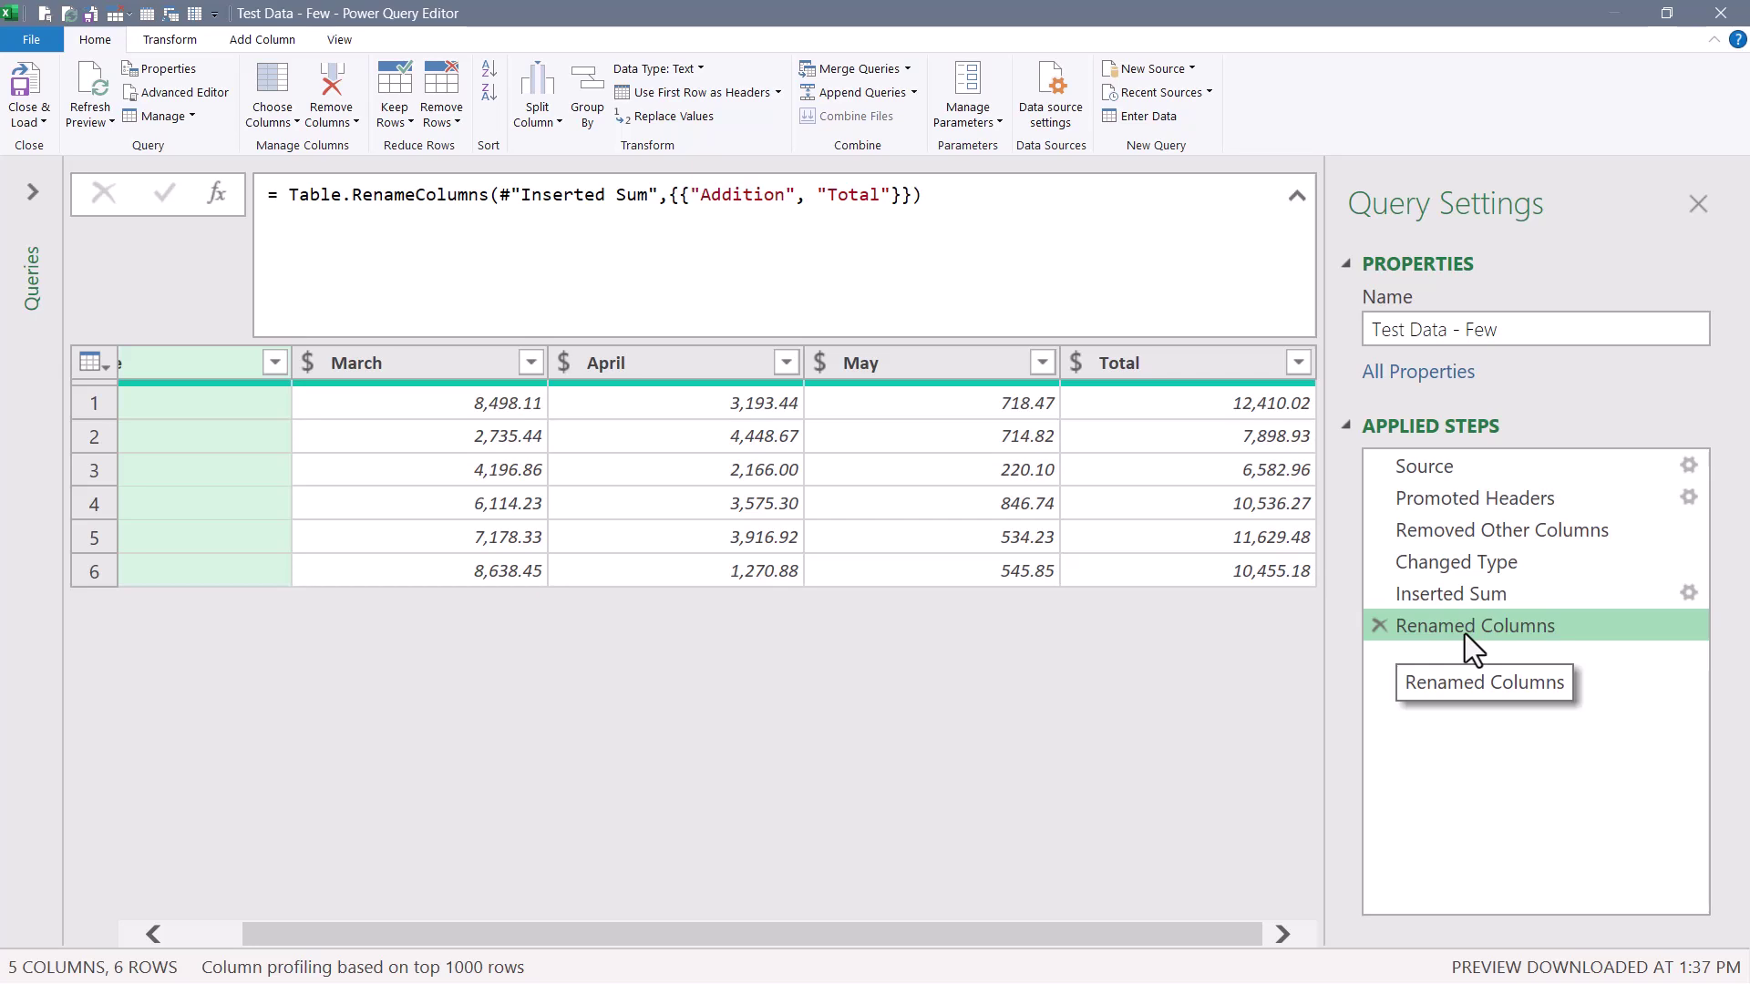
left_click(1378, 627)
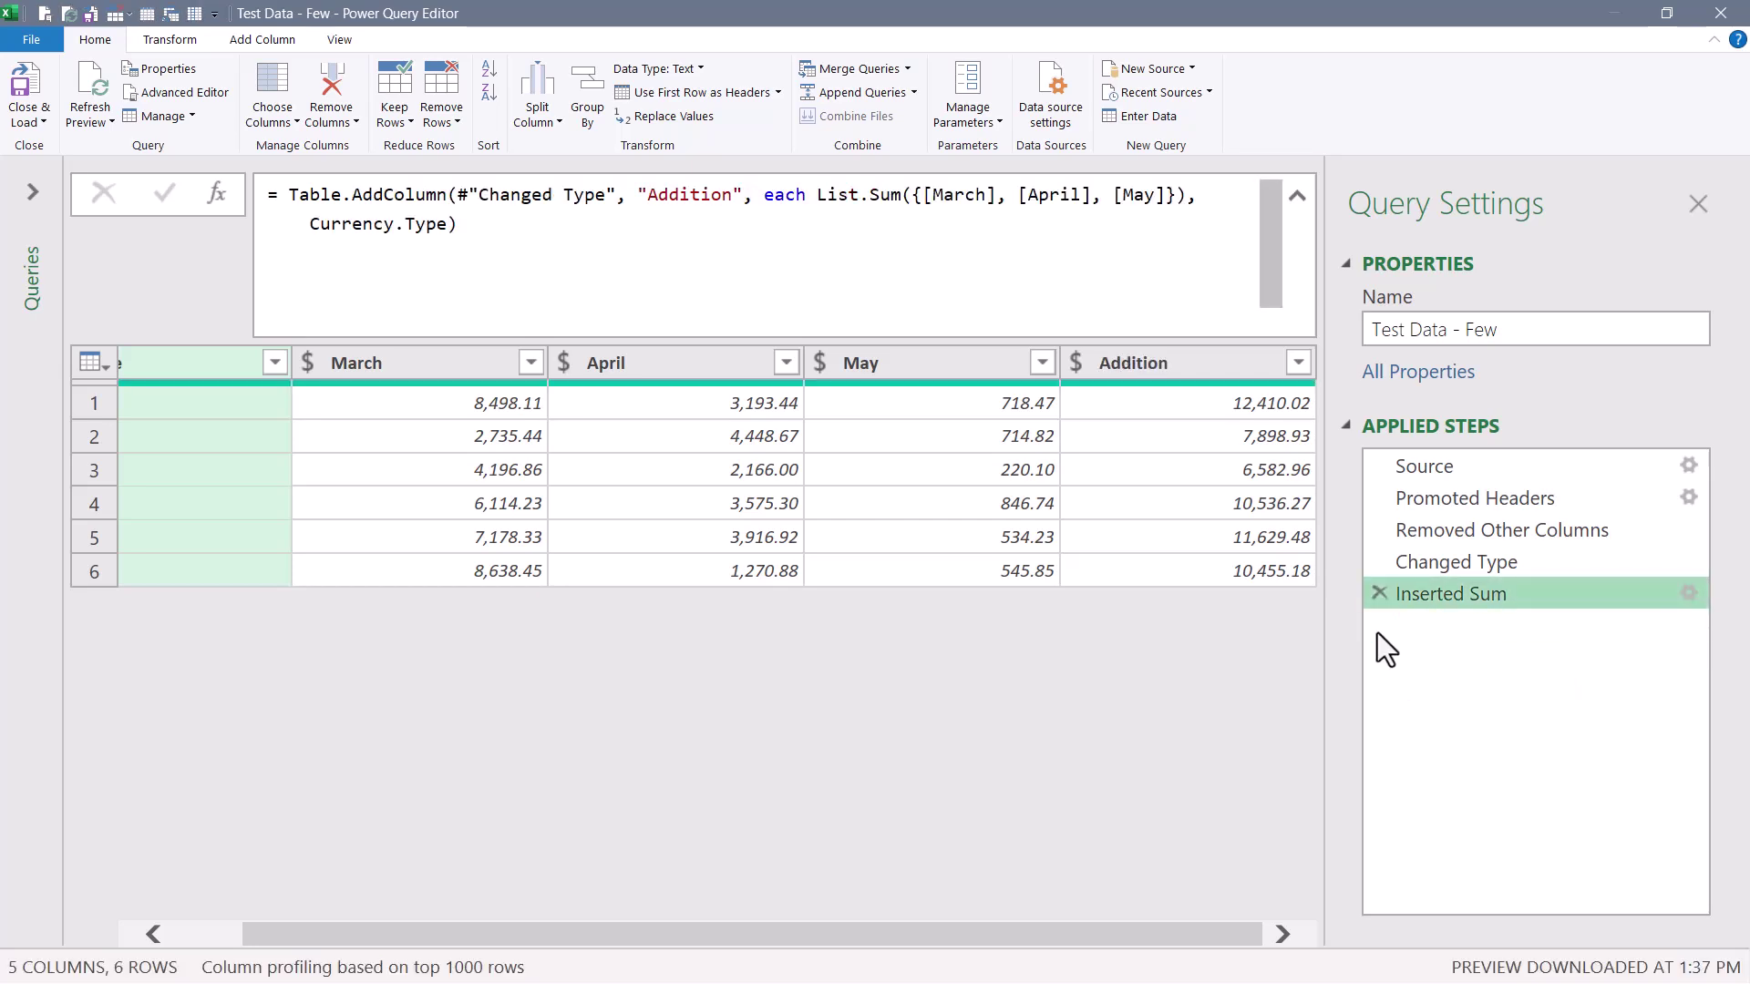
double_click(688, 194)
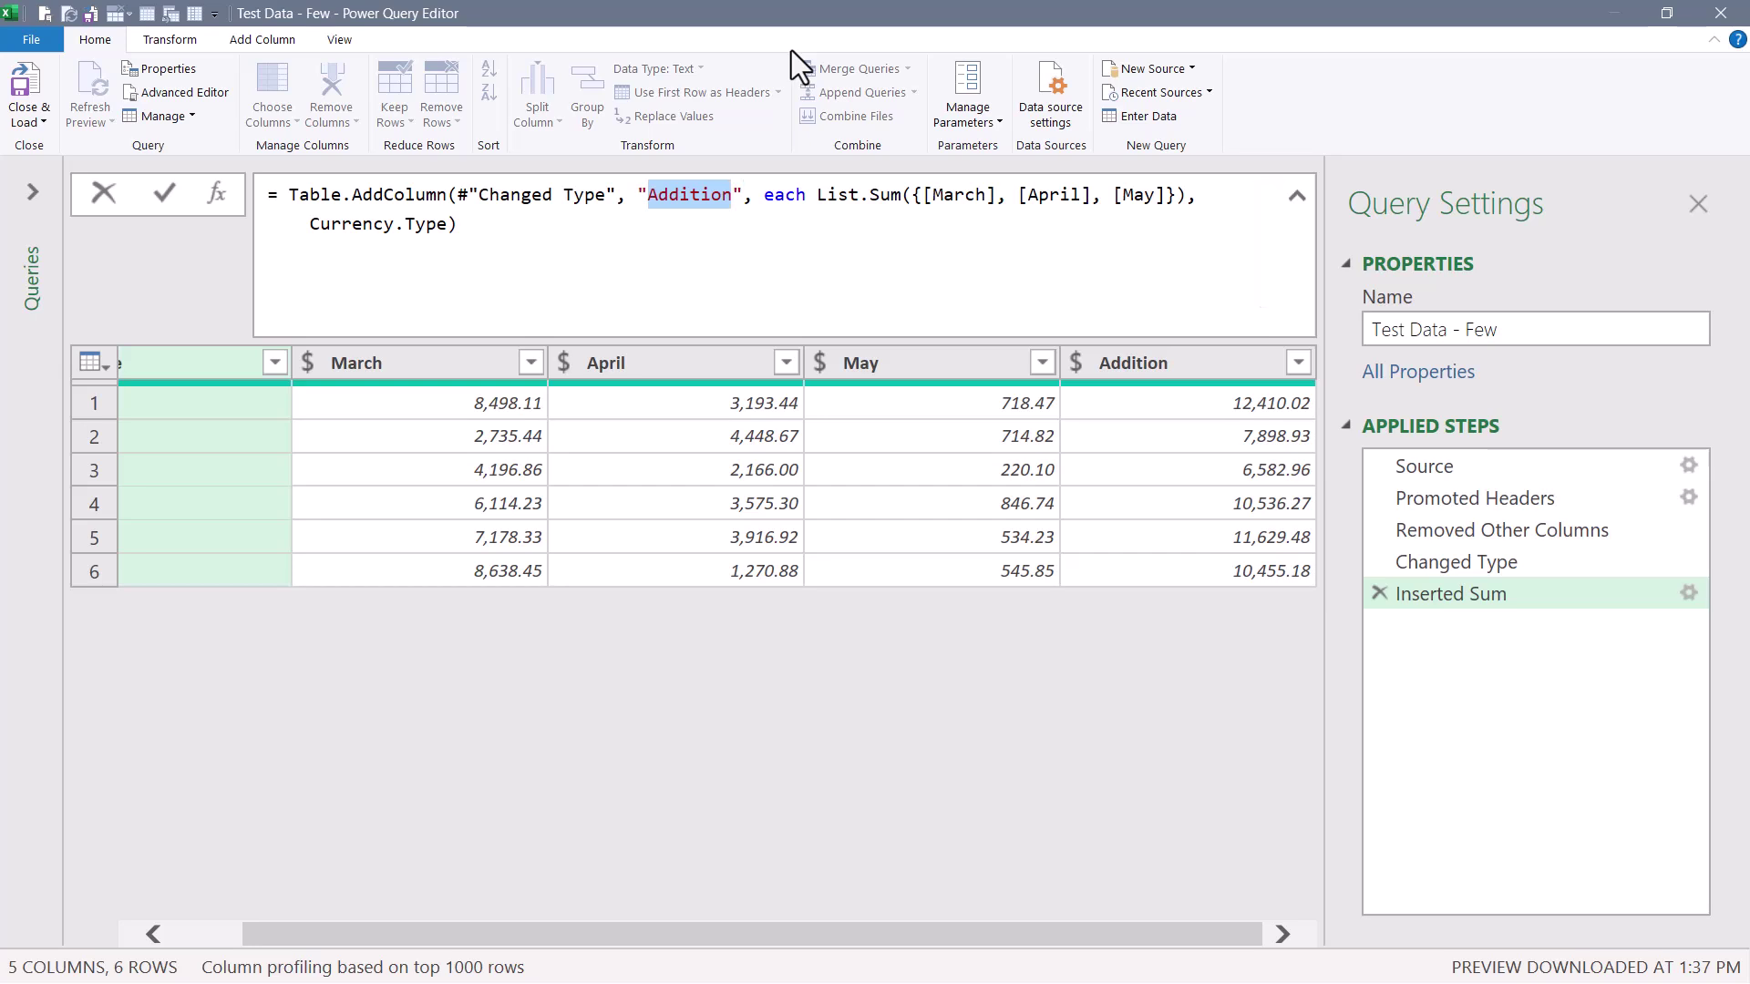
type("Total")
key("Return")
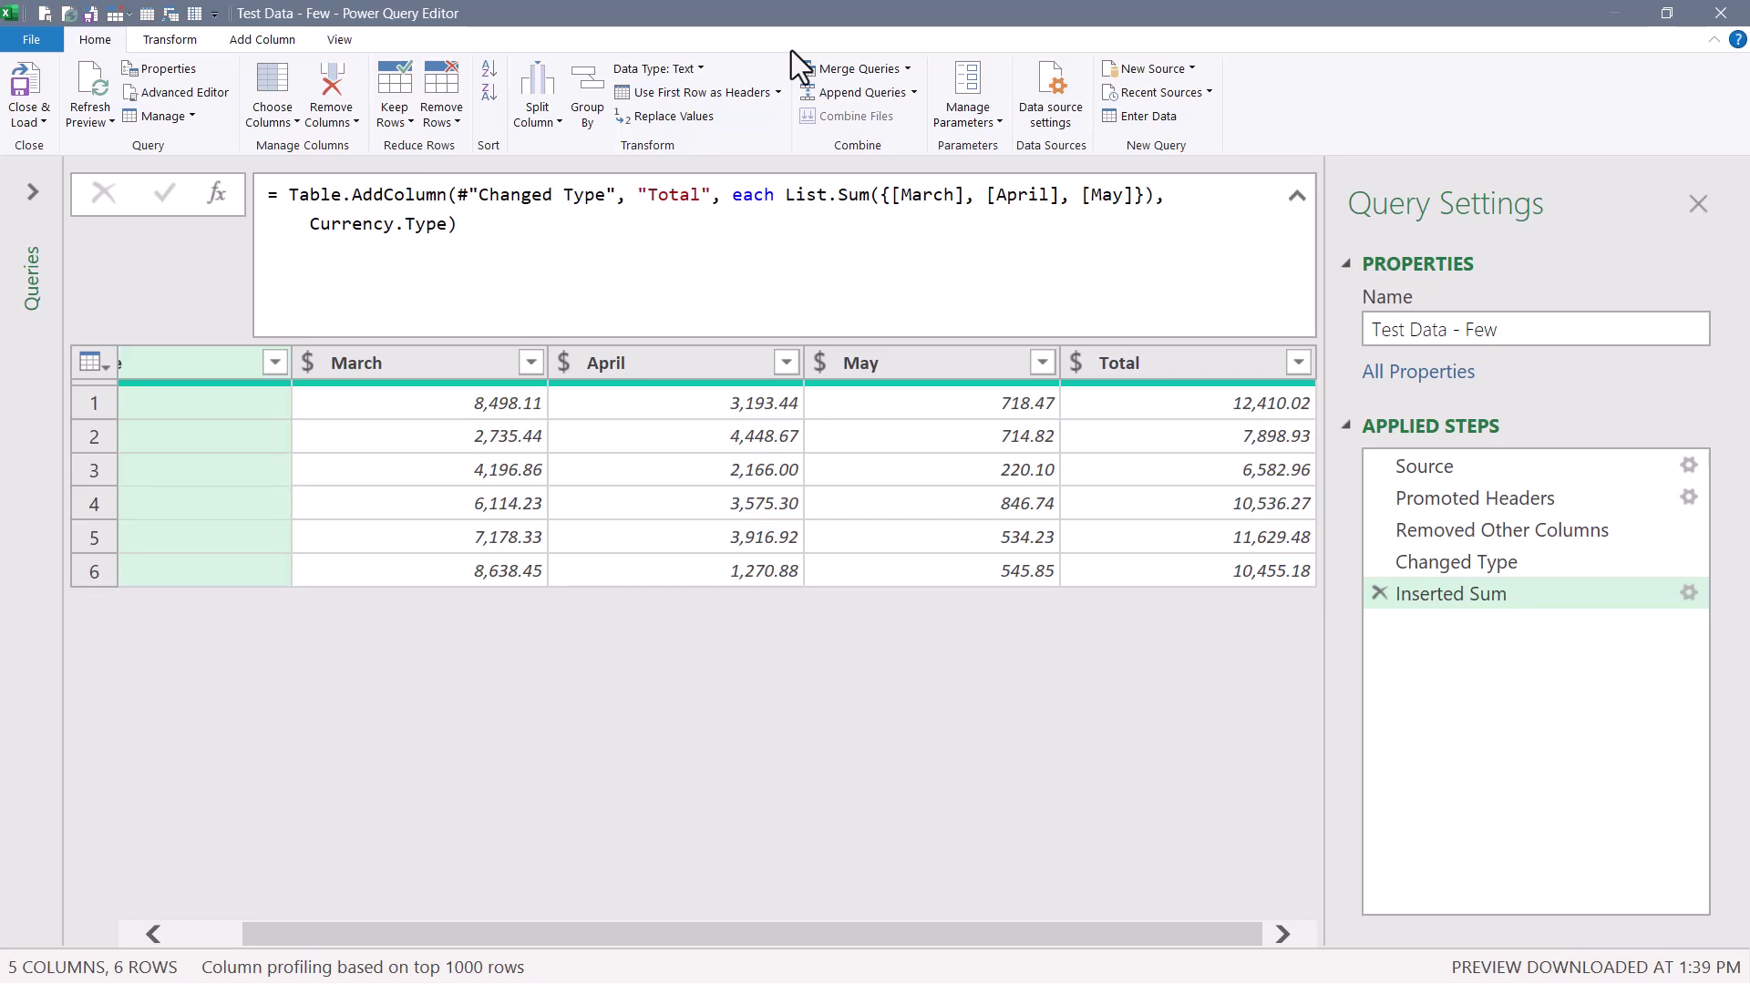
Switch the Source file to Test Data - Many.txt and check the result at the Inserted Sum step.
left_click(1686, 465)
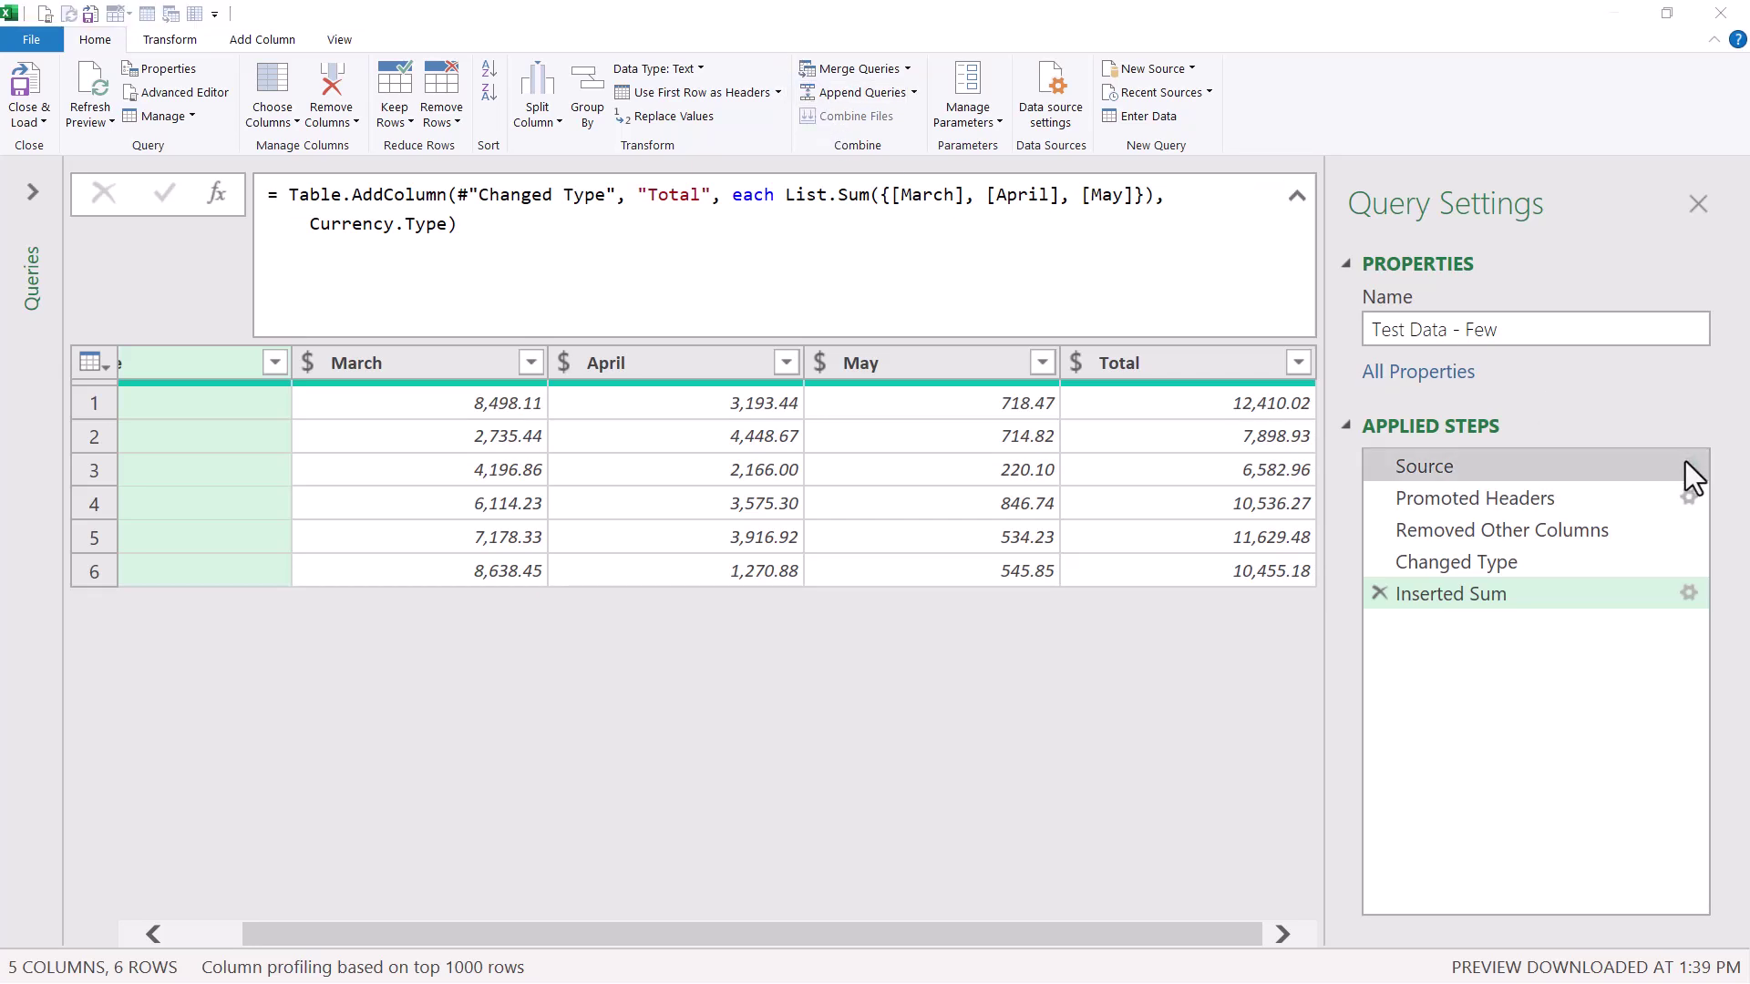
left_click(1051, 402)
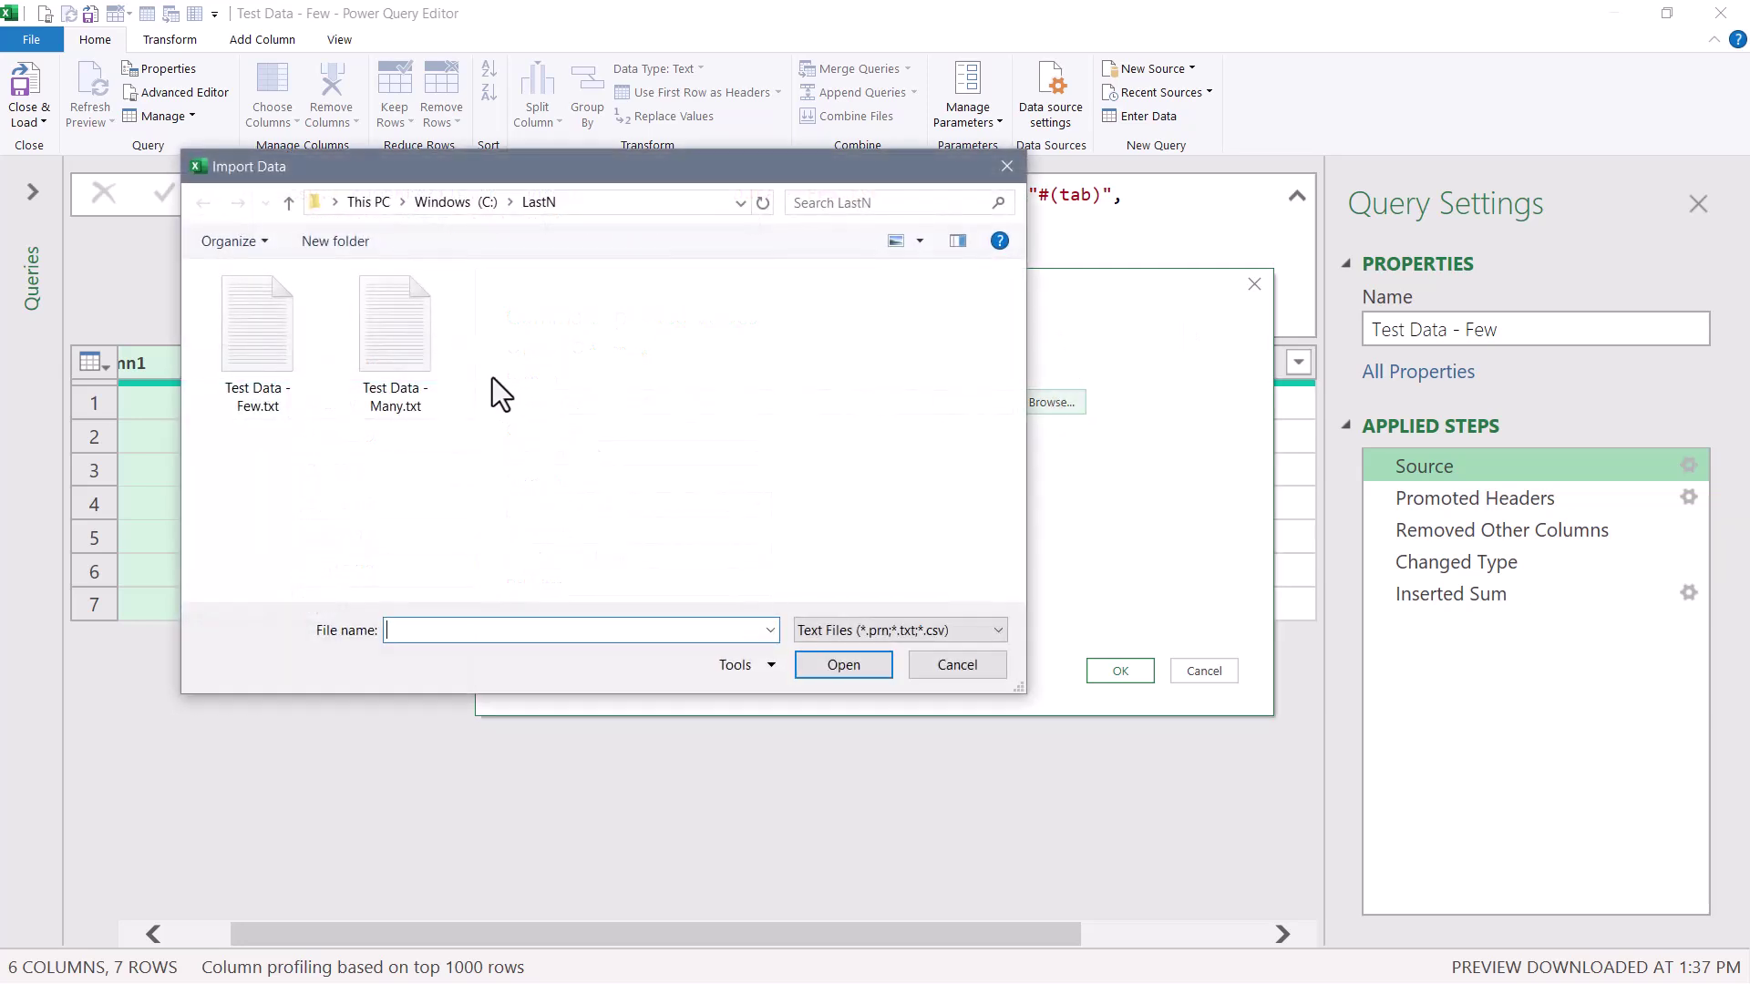
double_click(415, 324)
left_click(1128, 663)
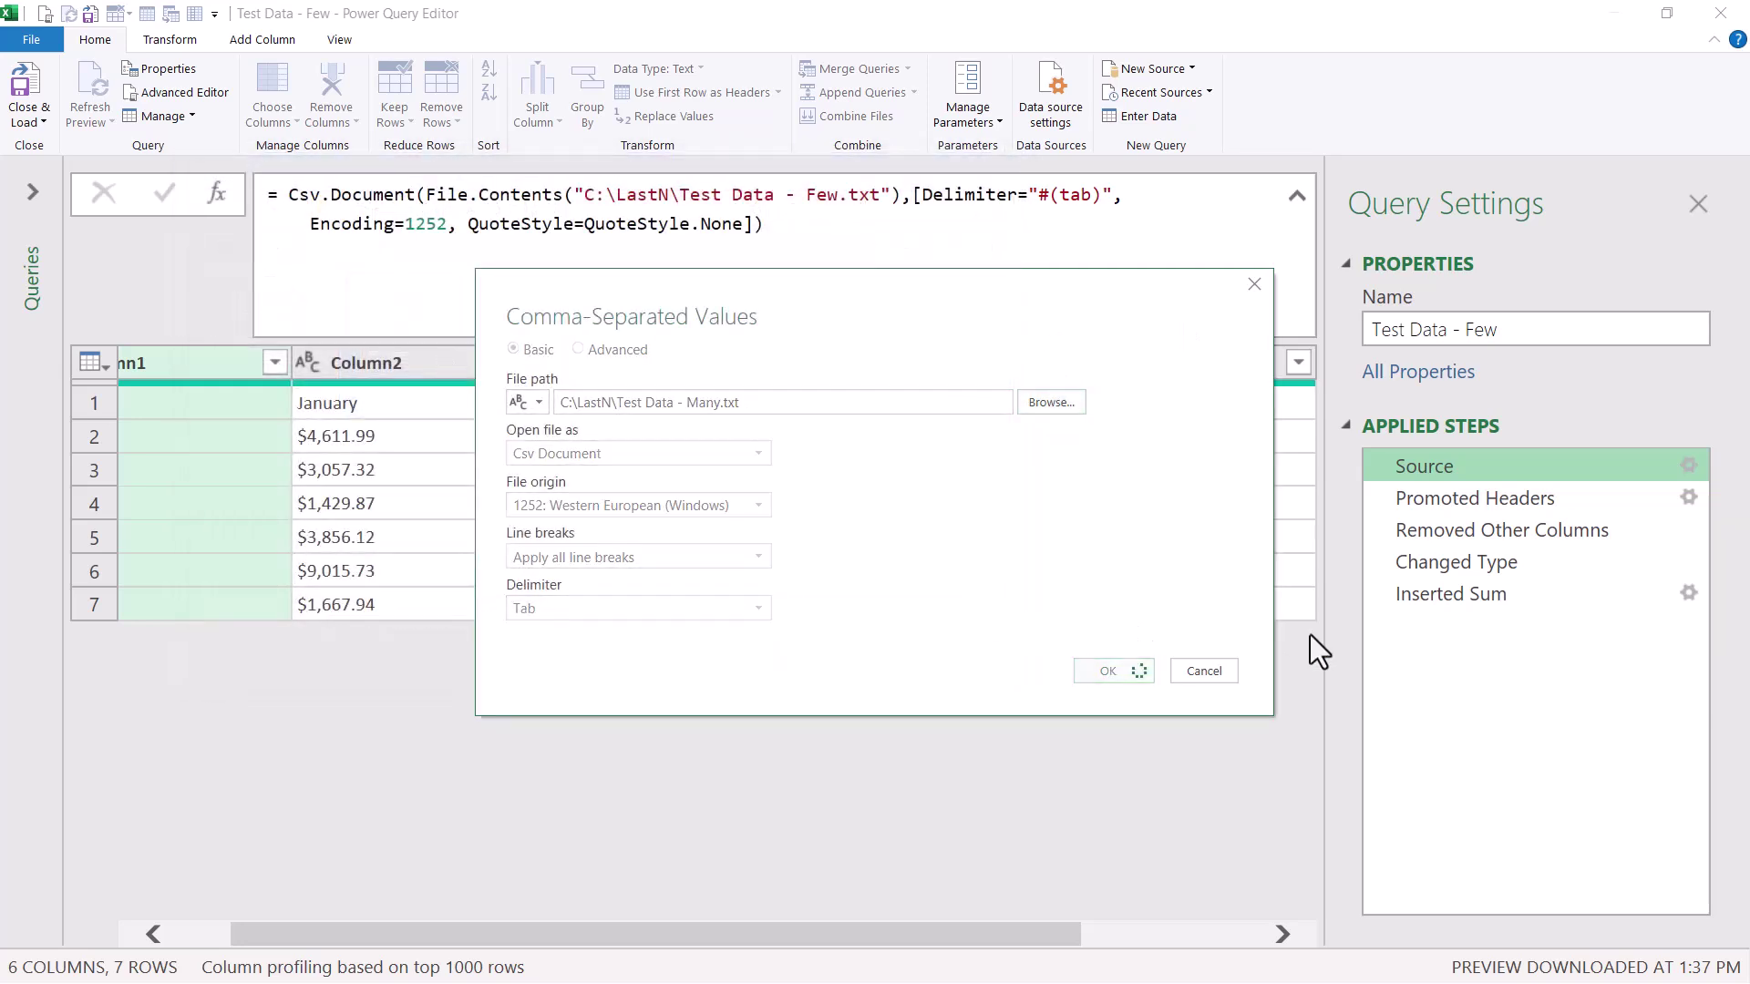
left_click(1473, 591)
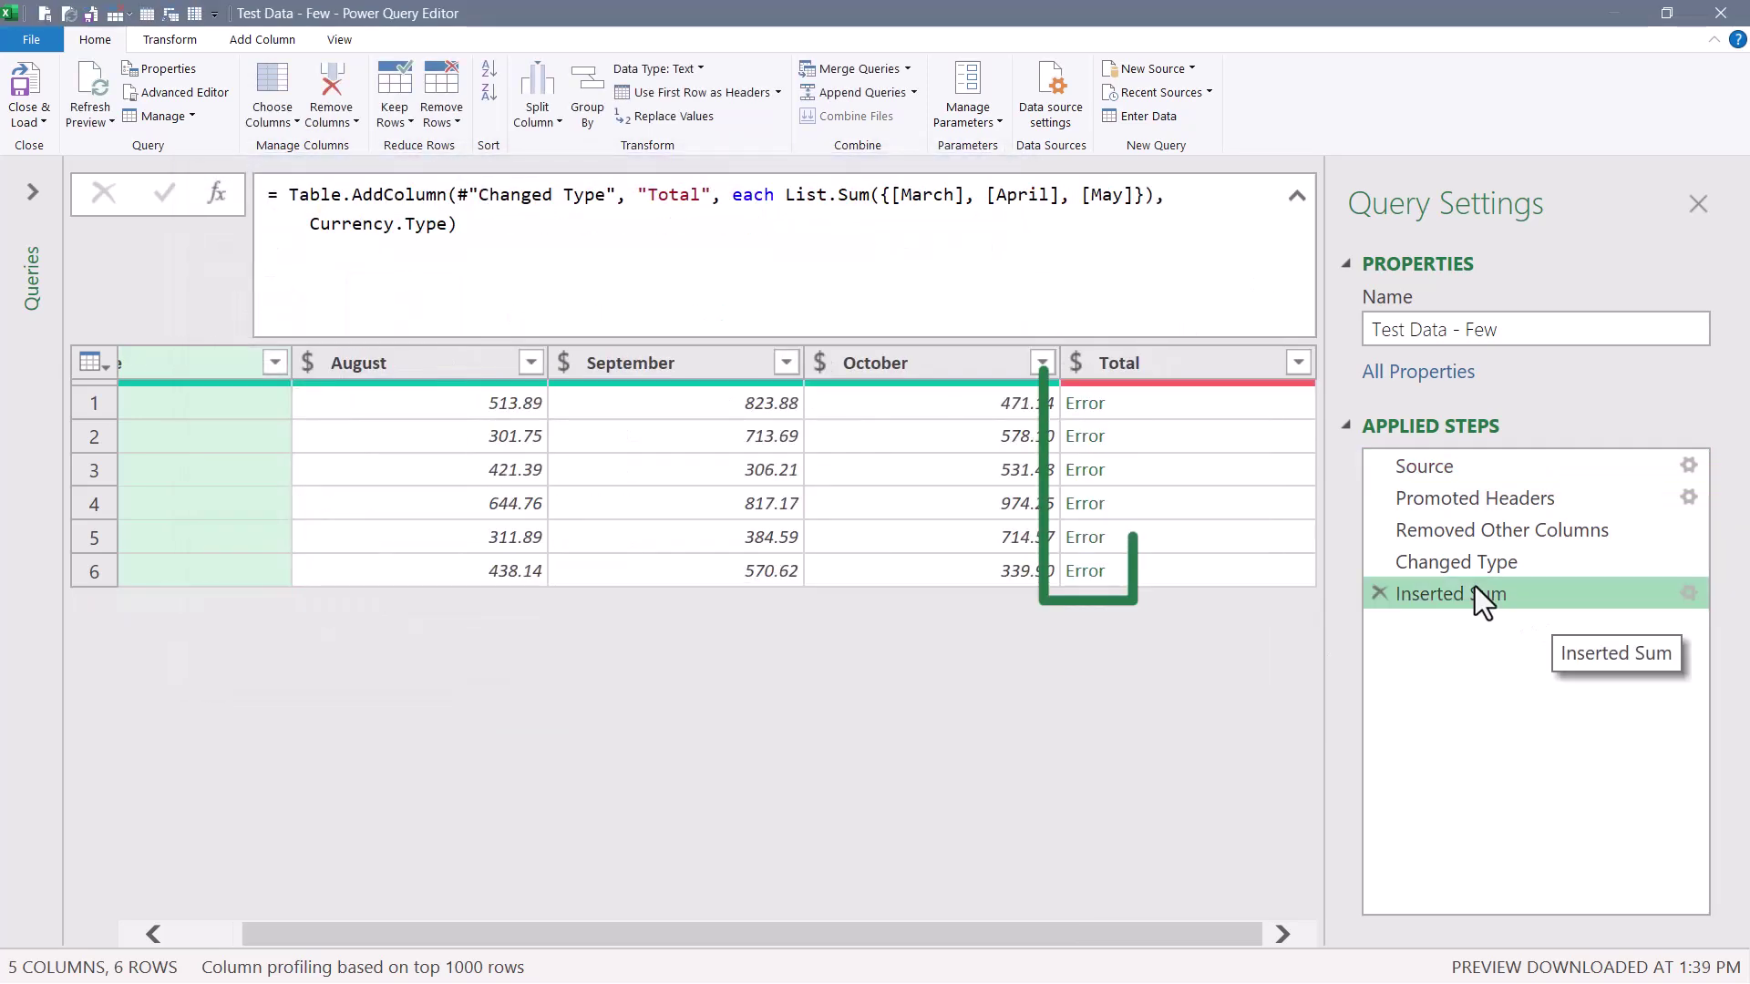
Examine the Total column, the month references in the List.Sum formula, and the individual columns at the Changed Type step.
left_click(1201, 408)
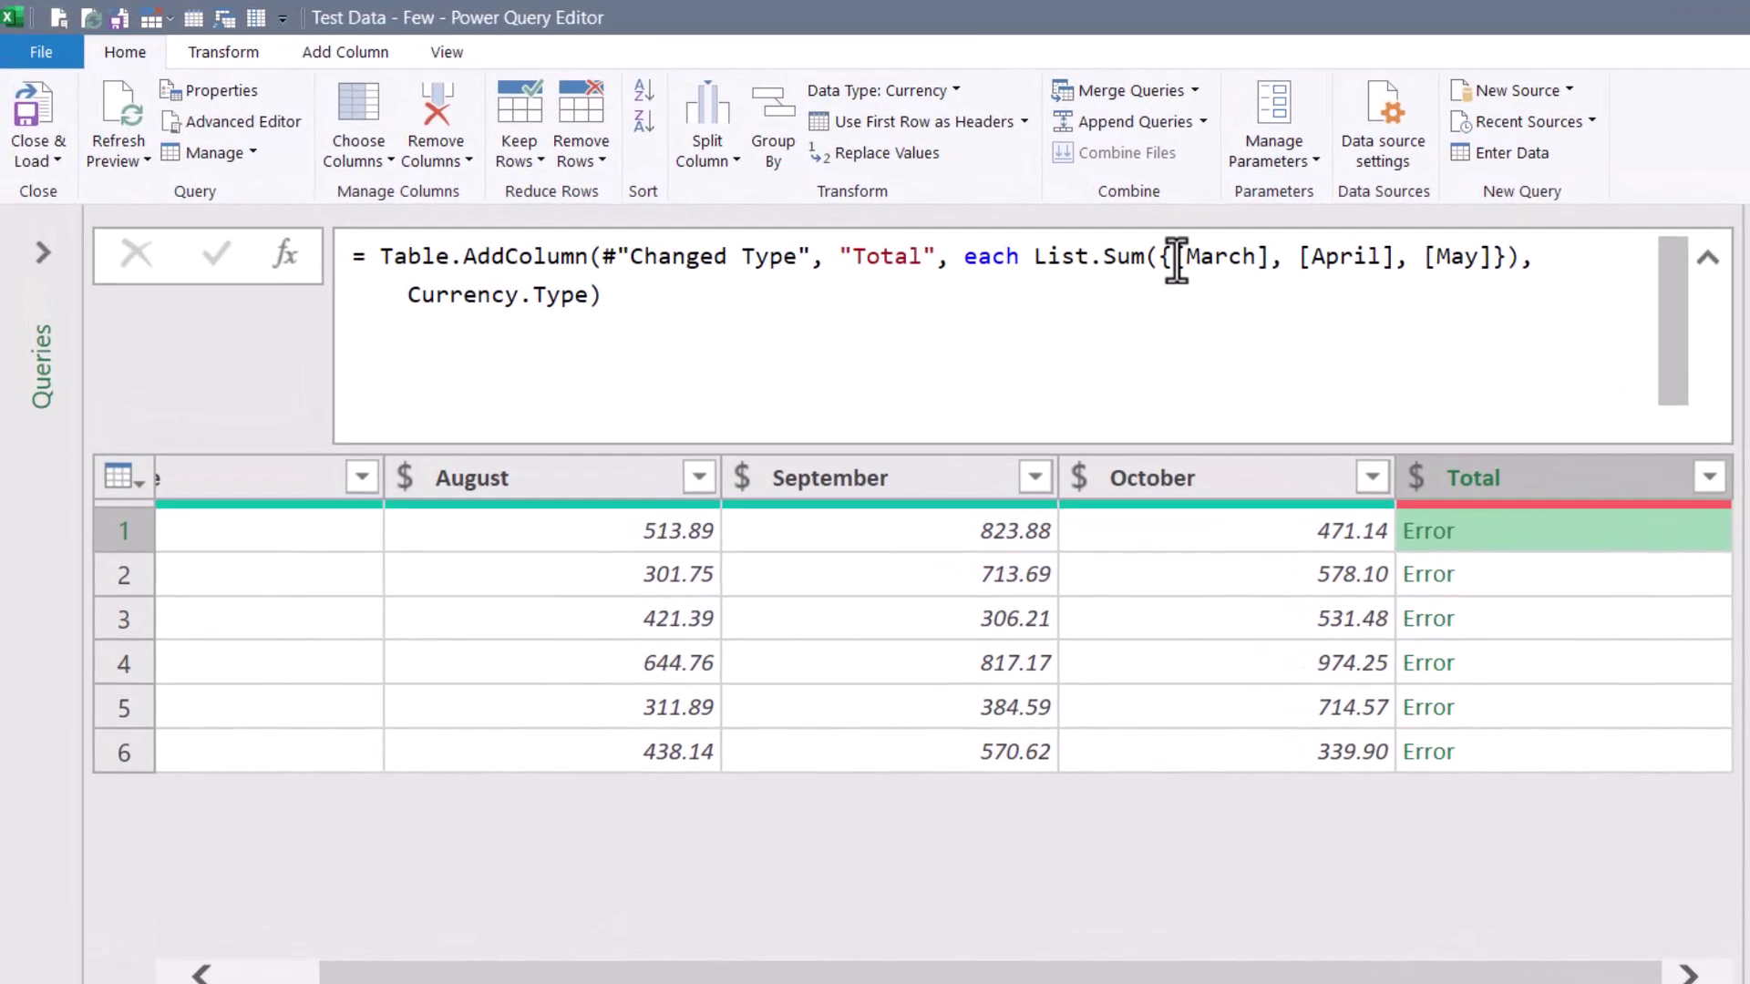
left_click_drag(1175, 260, 1490, 261)
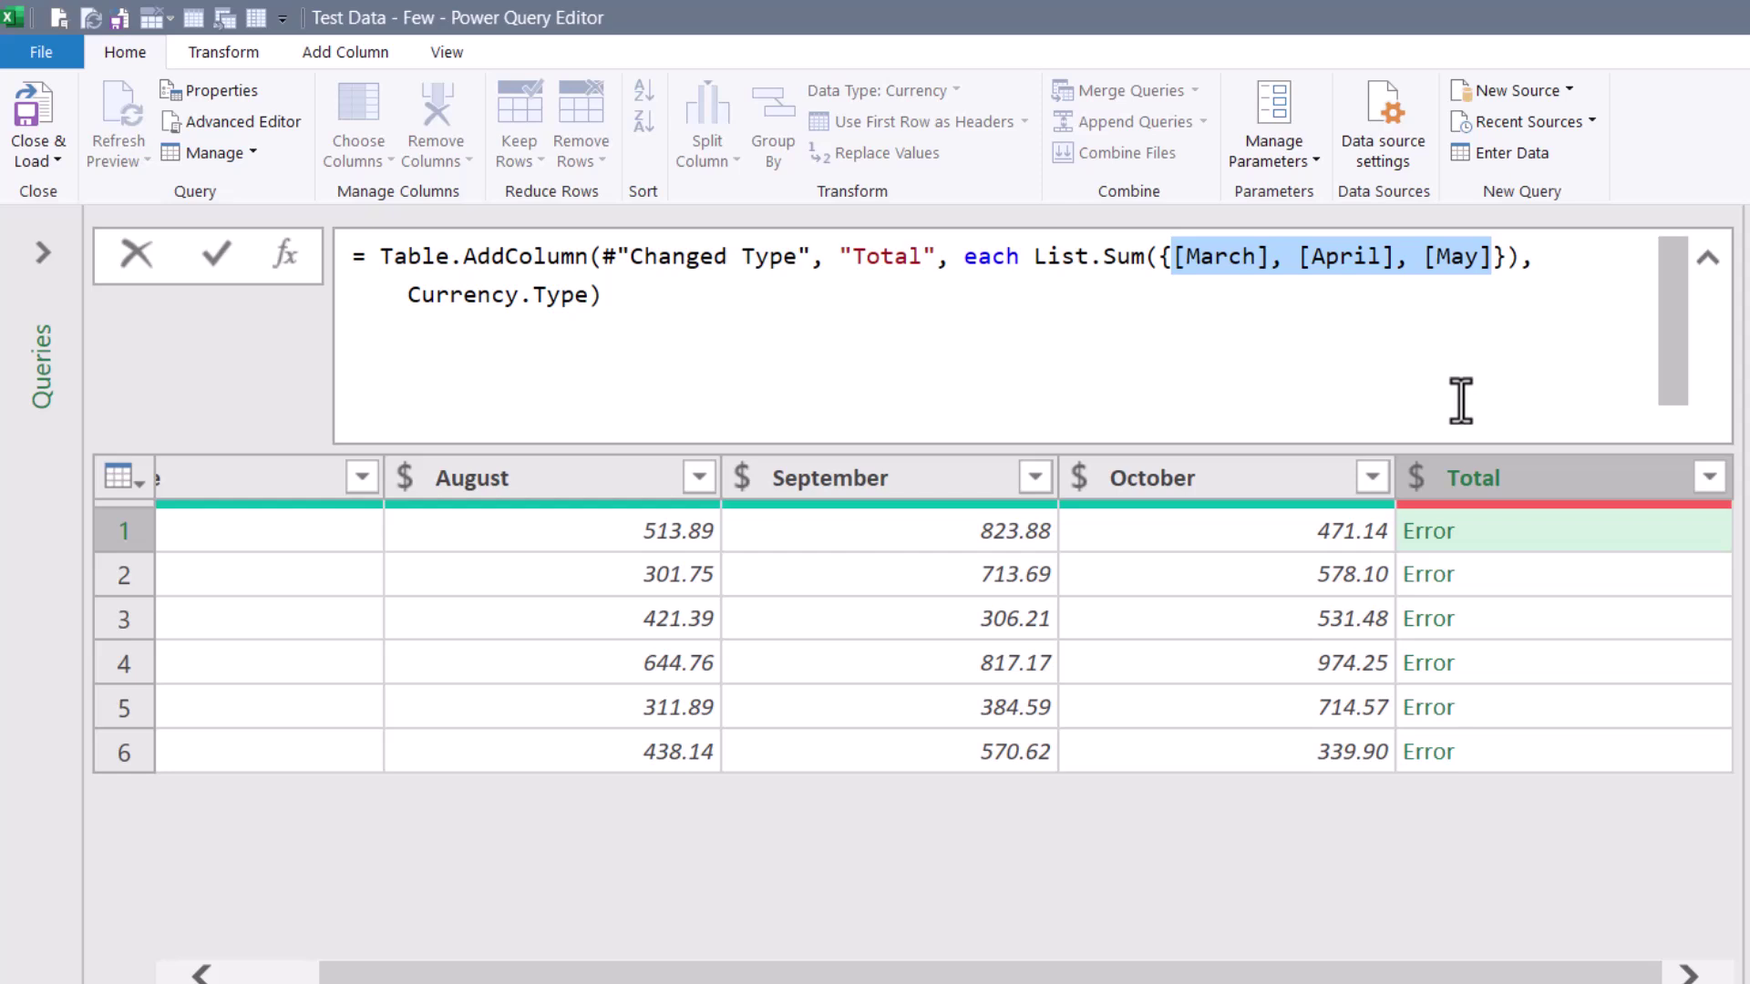
left_click(1549, 974)
left_click_drag(1347, 977, 1008, 957)
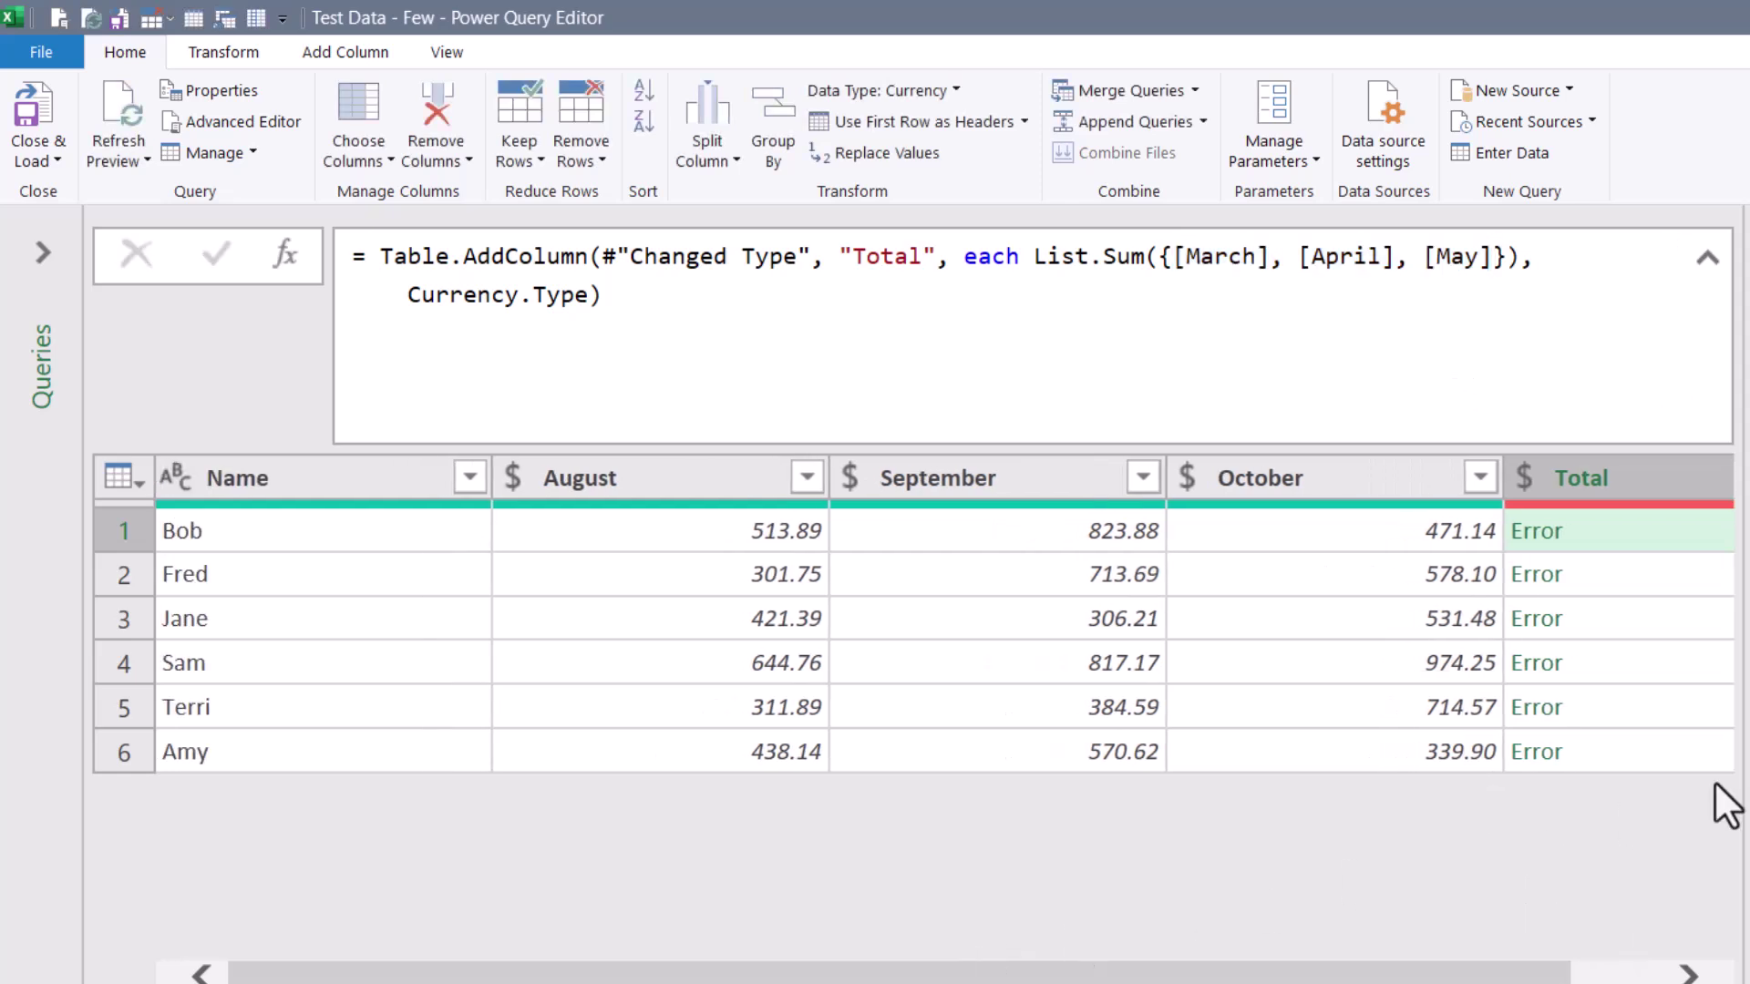
key("Delete")
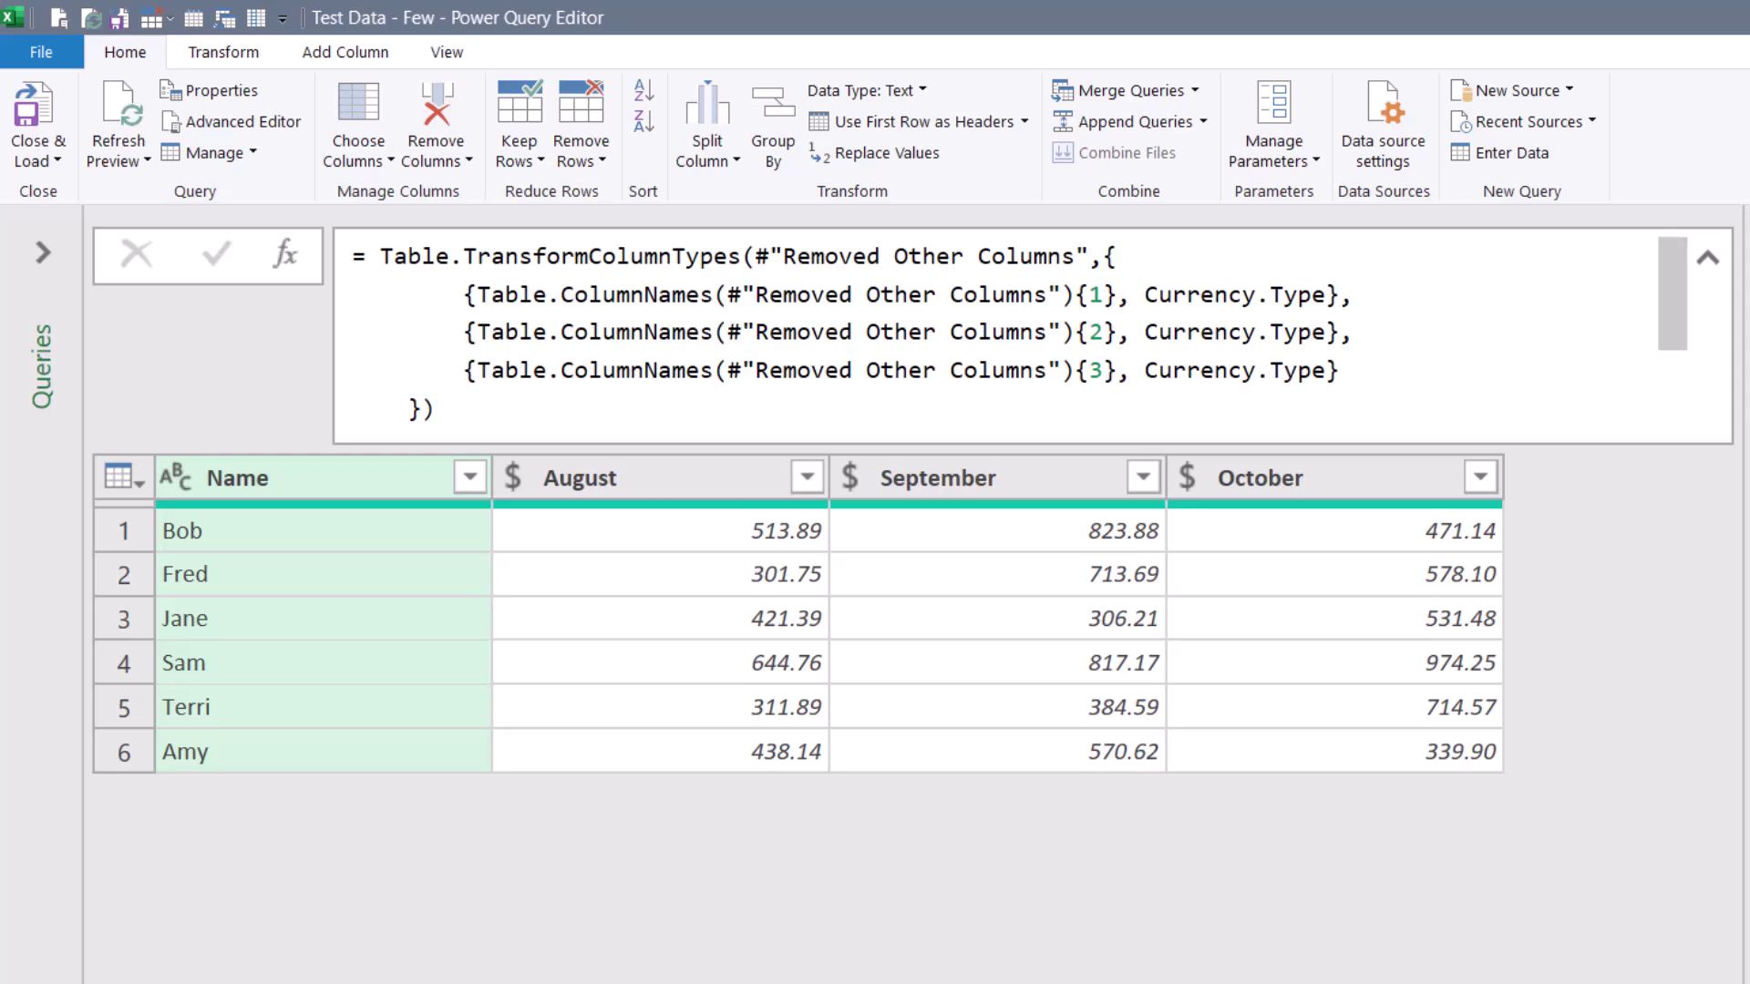
left_click(620, 474)
left_click(928, 476)
left_click(1328, 477)
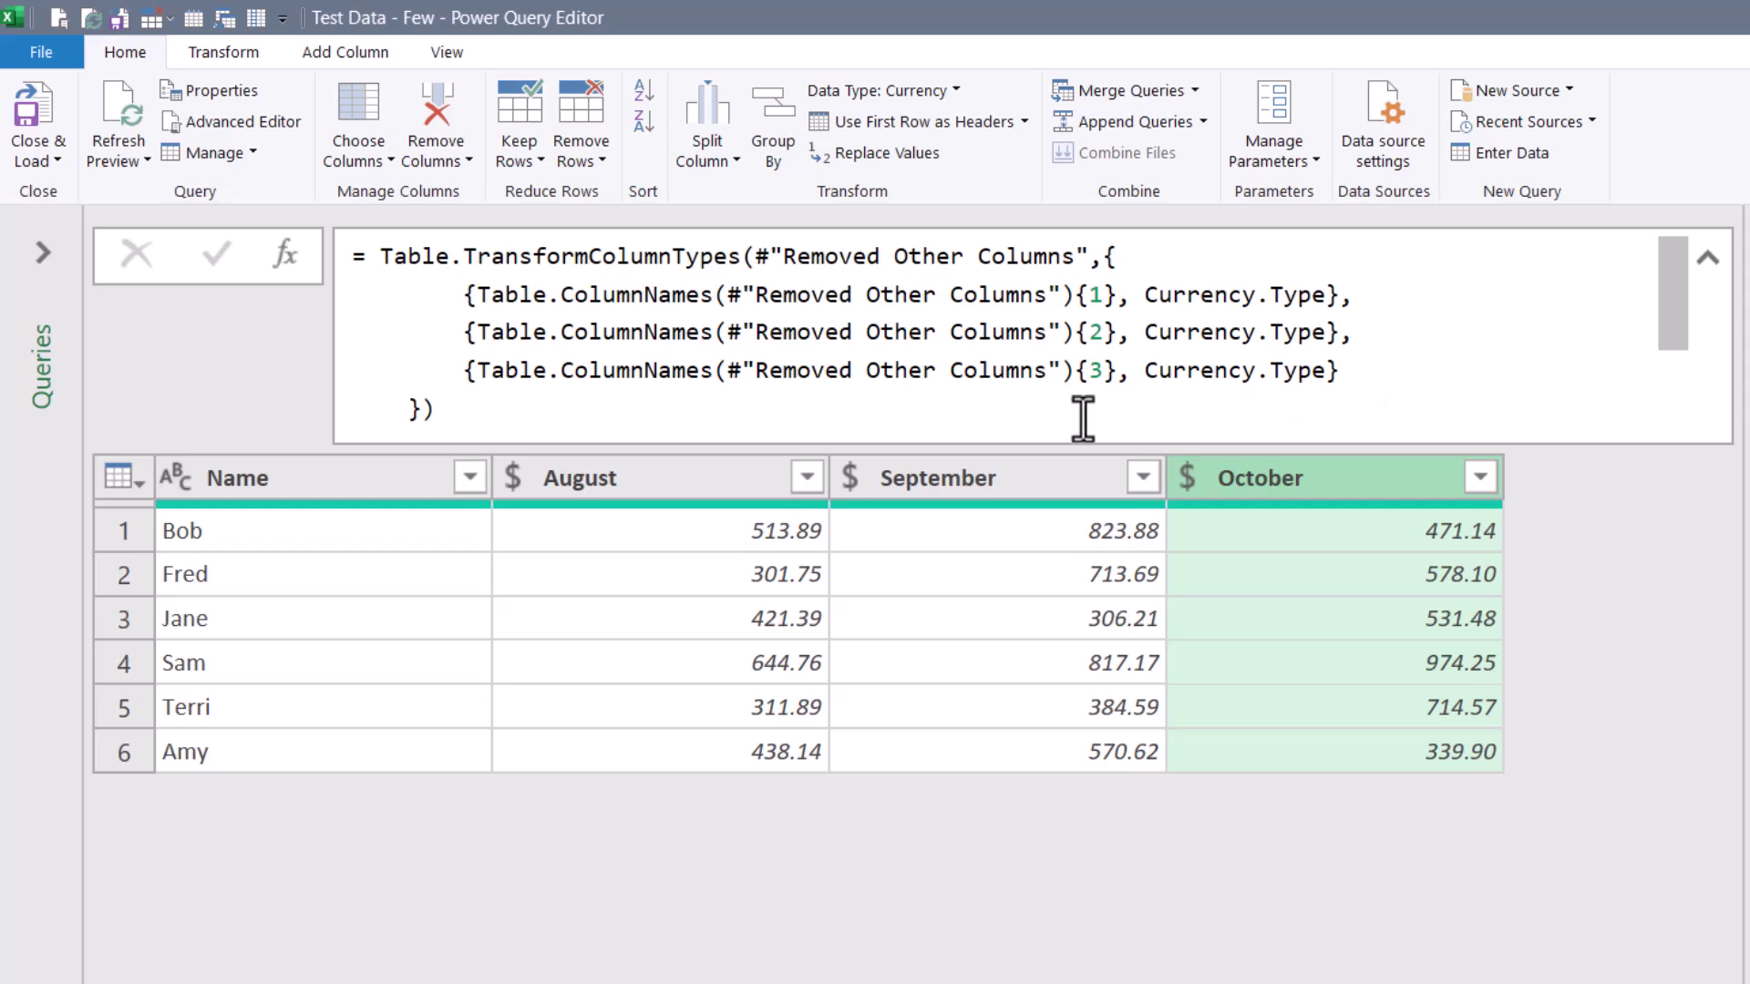
left_click(346, 478)
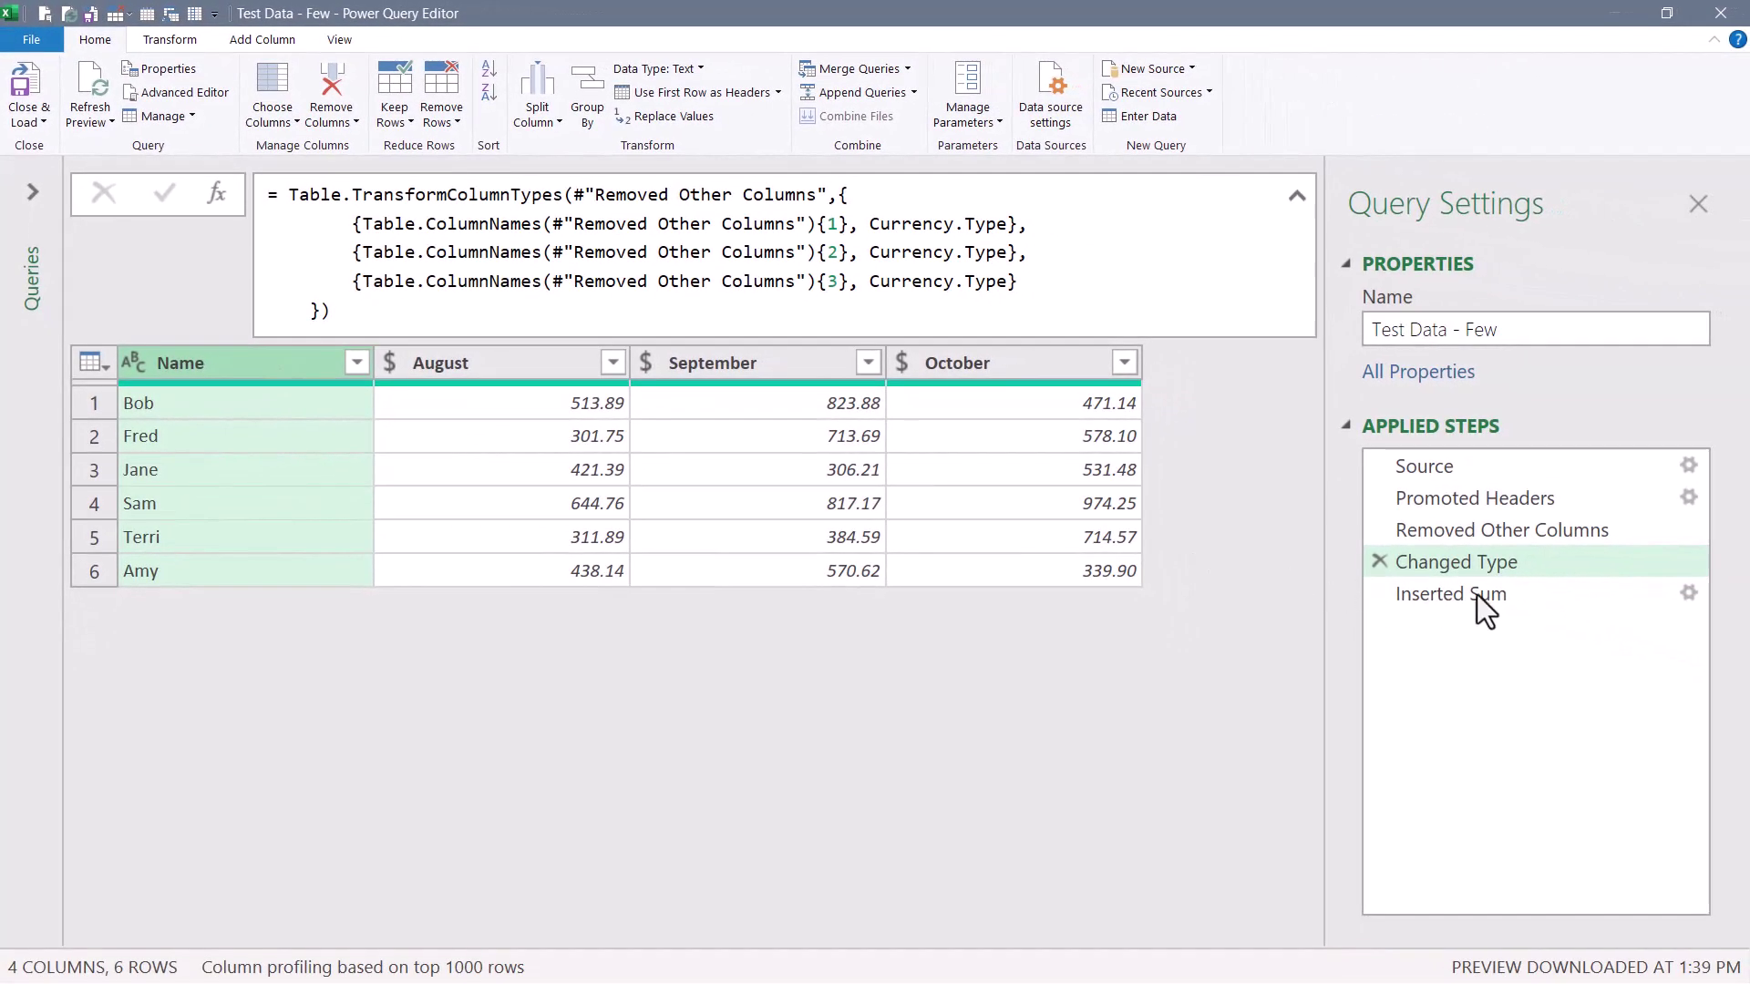
Replace the List.Sum expression and its type in the Inserted Sum formula with Record.ToList(_).
left_click(1520, 597)
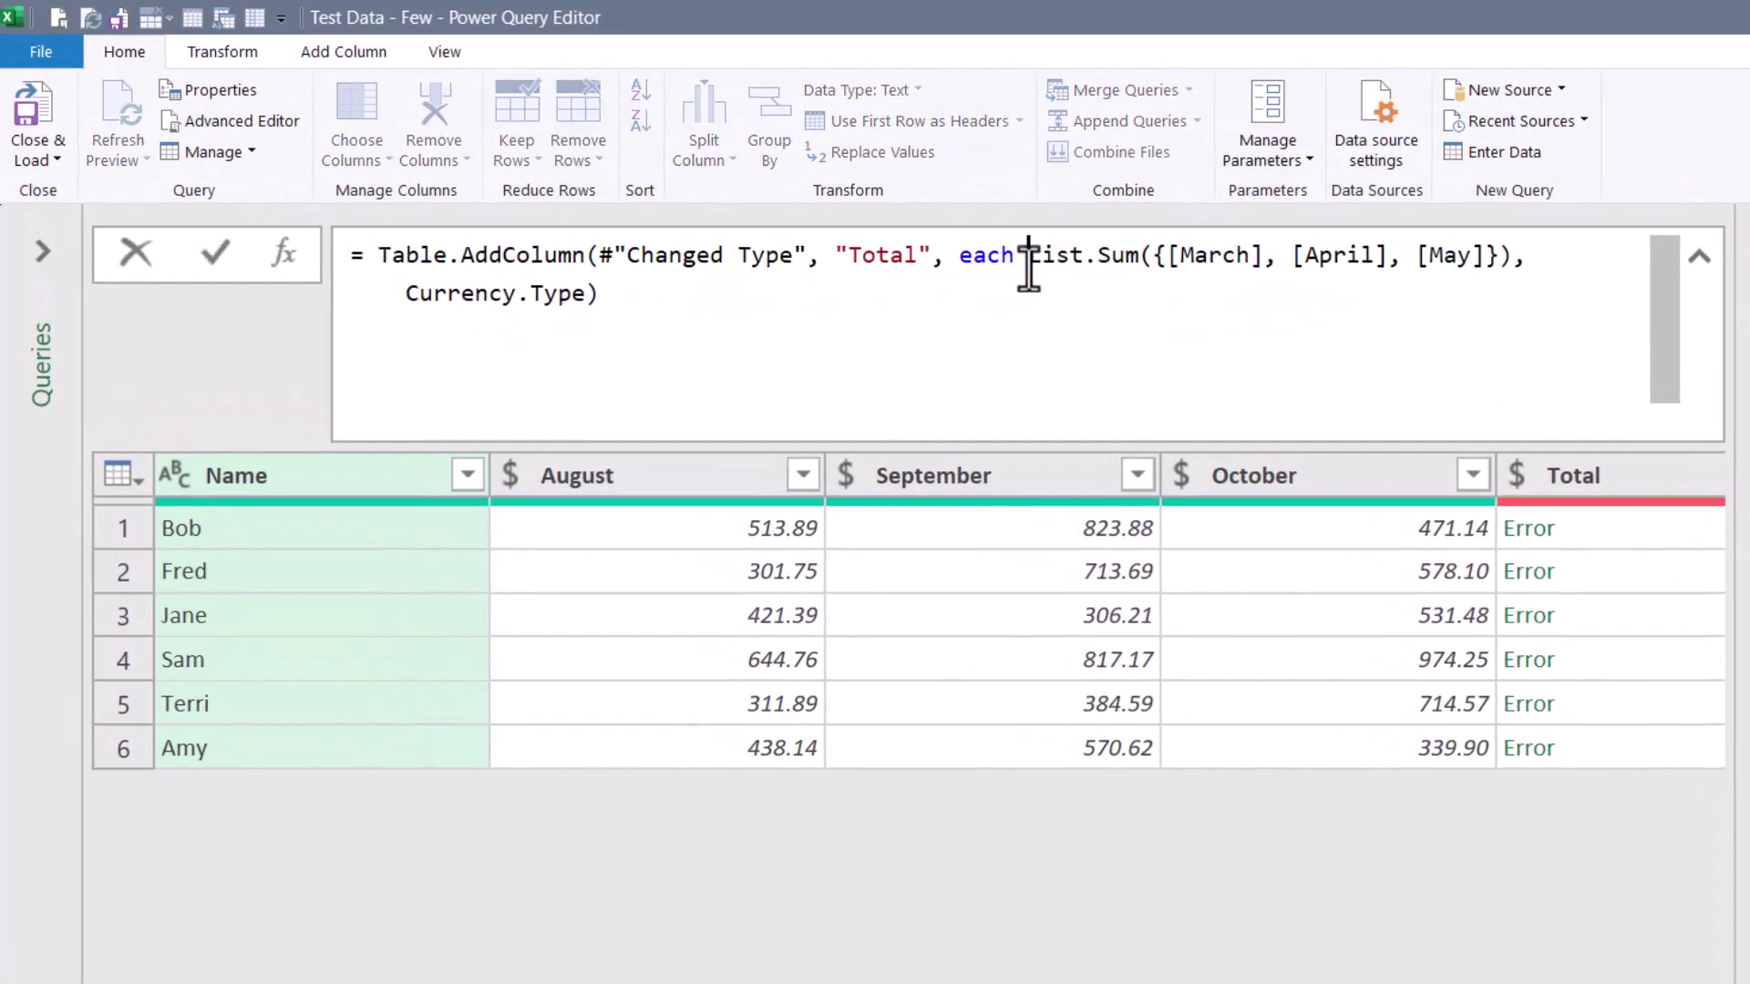
left_click_drag(1028, 265, 1028, 290)
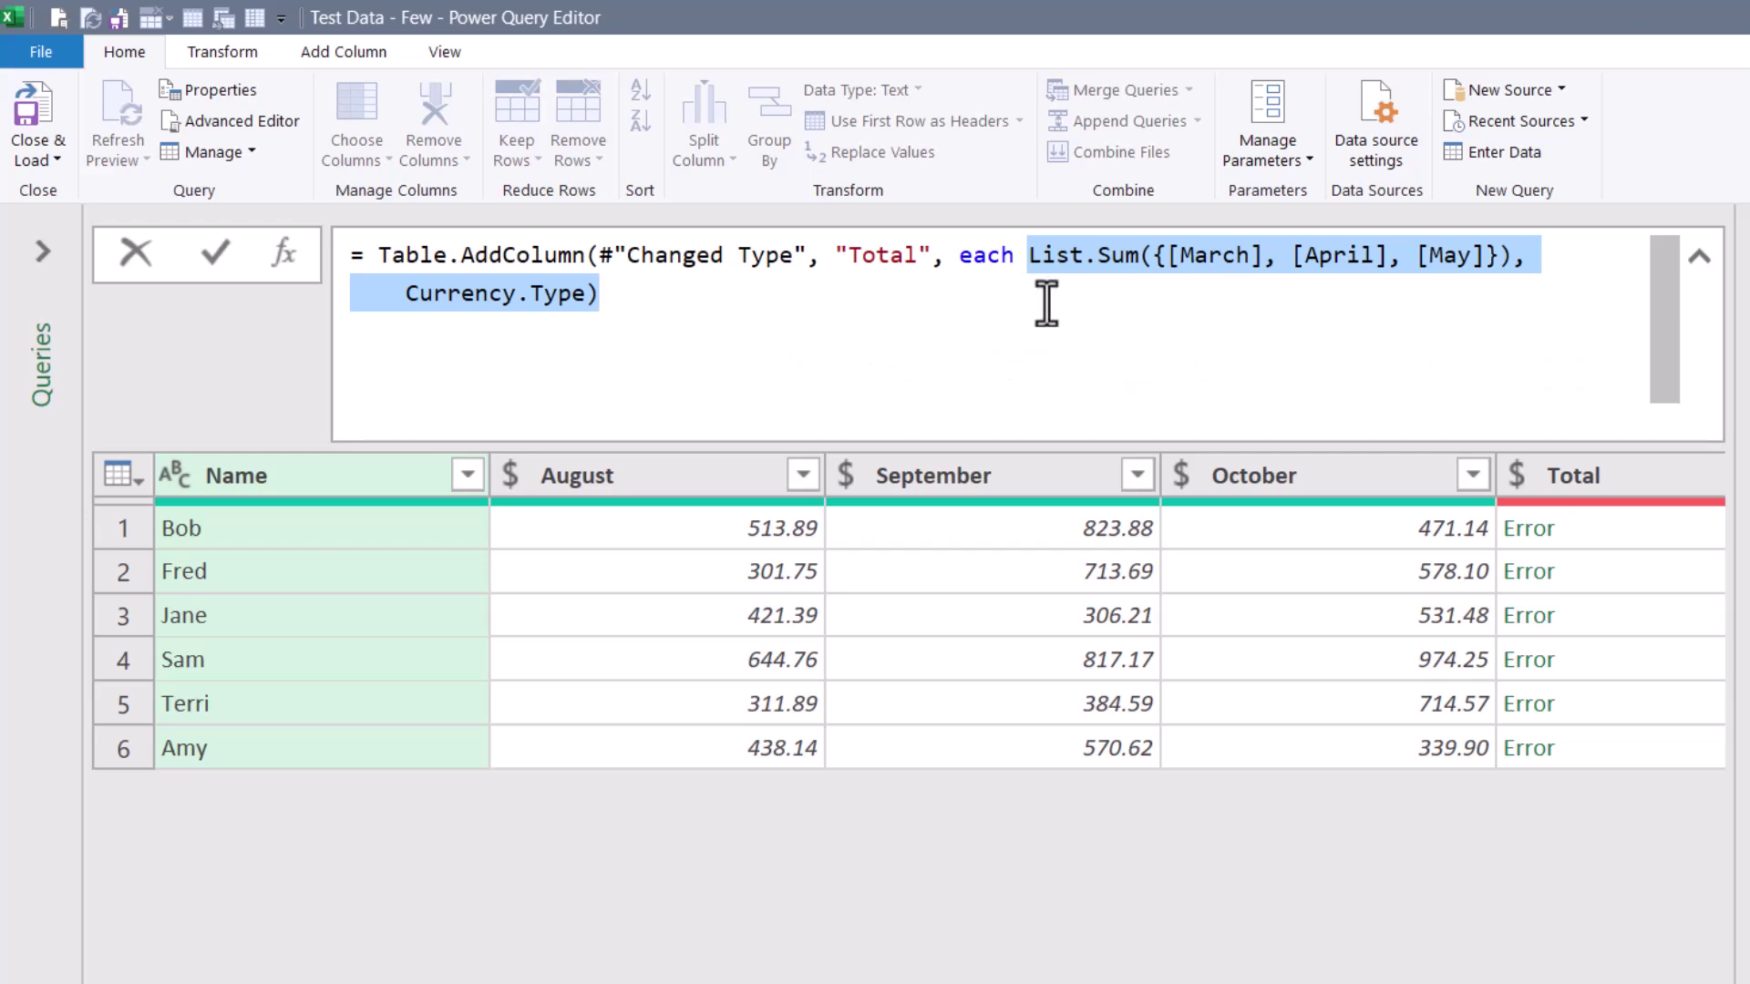
key("BackSpace")
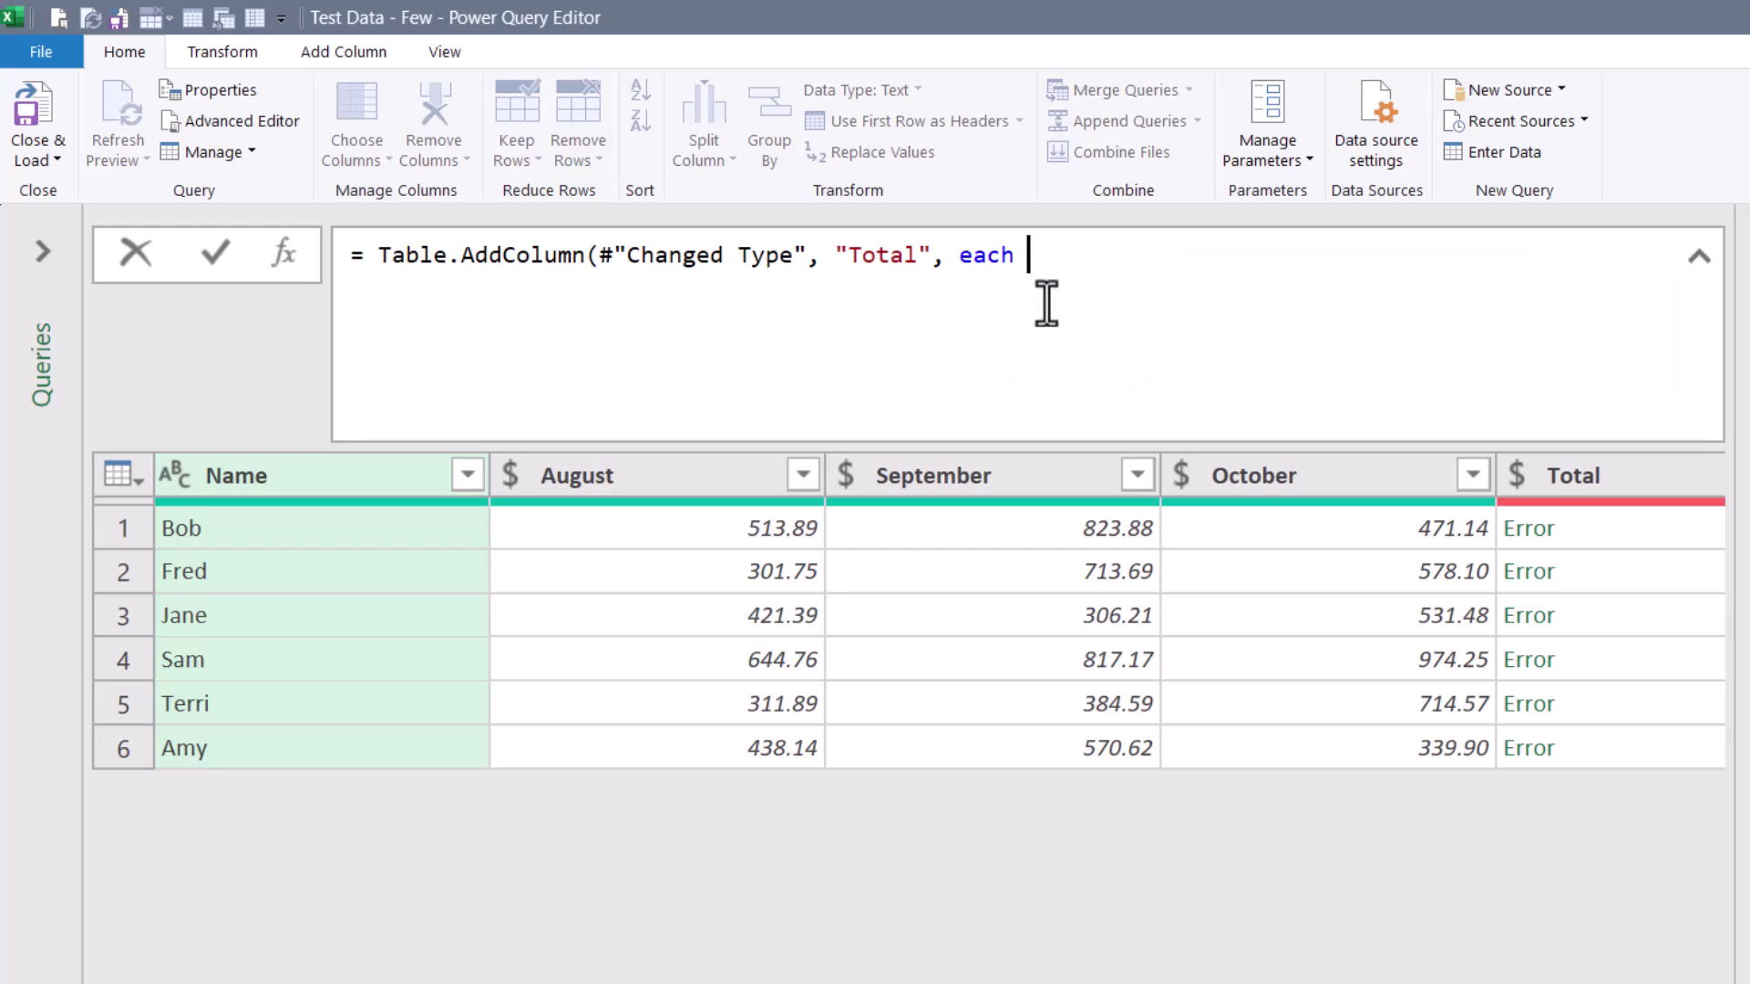
type("toli")
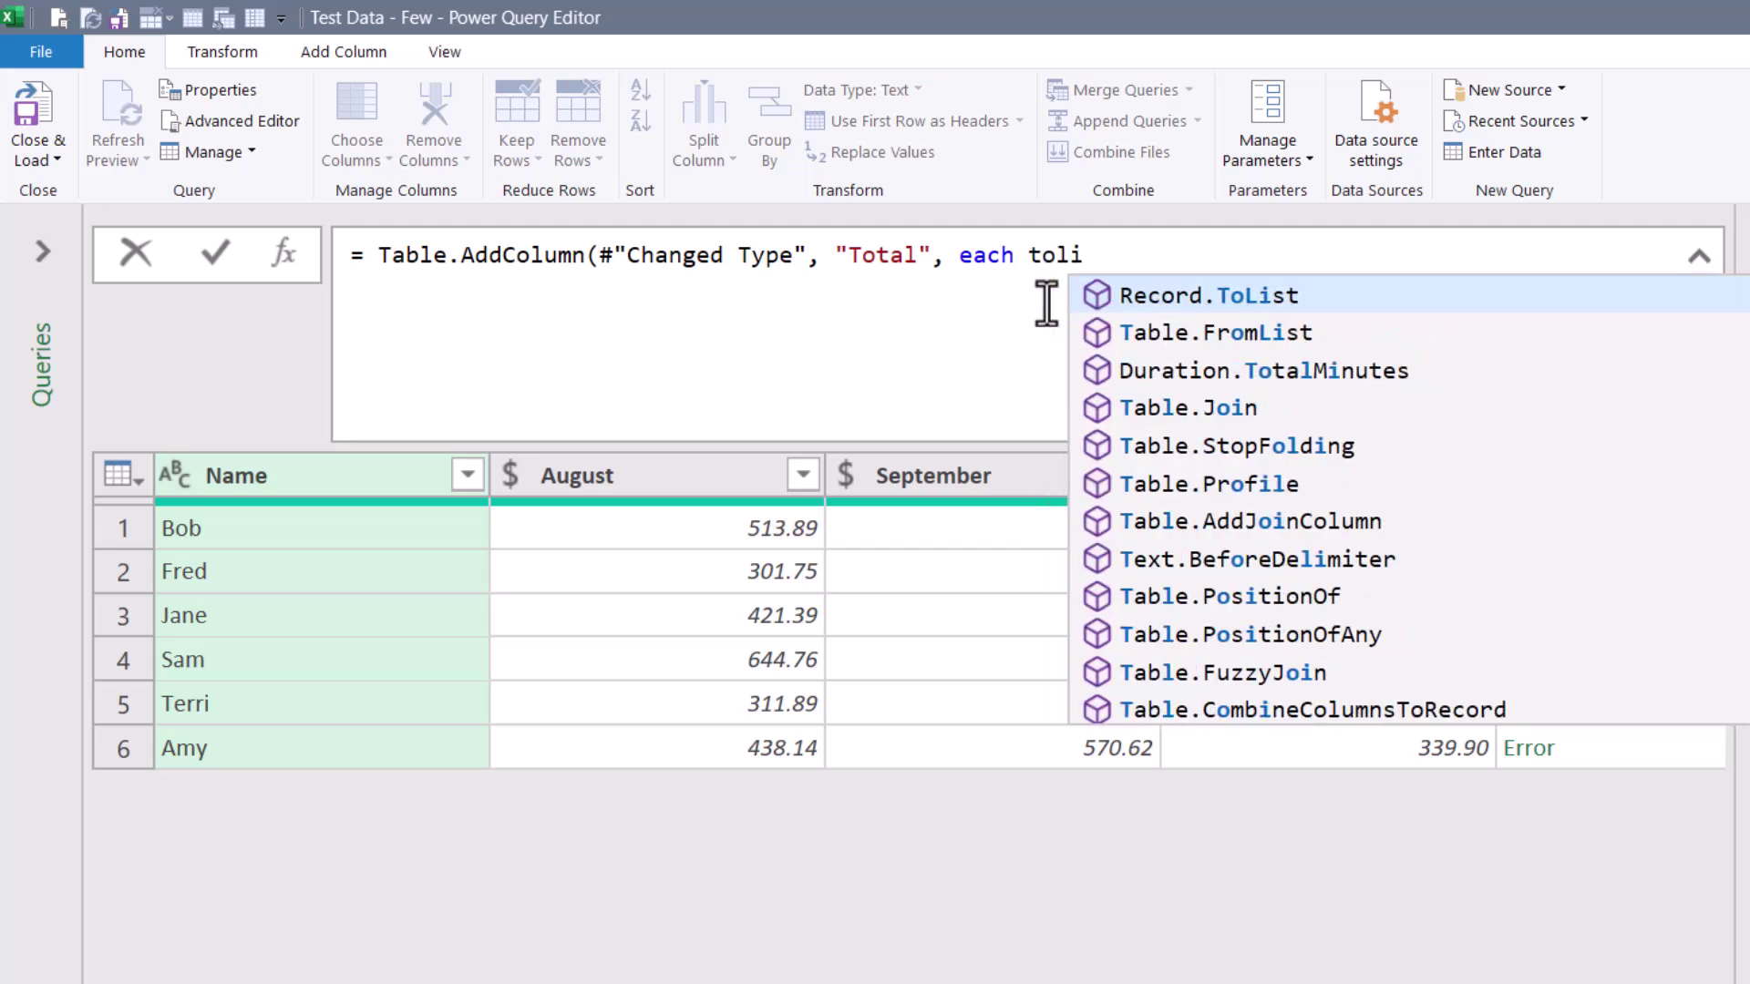
key("Tab")
type("(_")
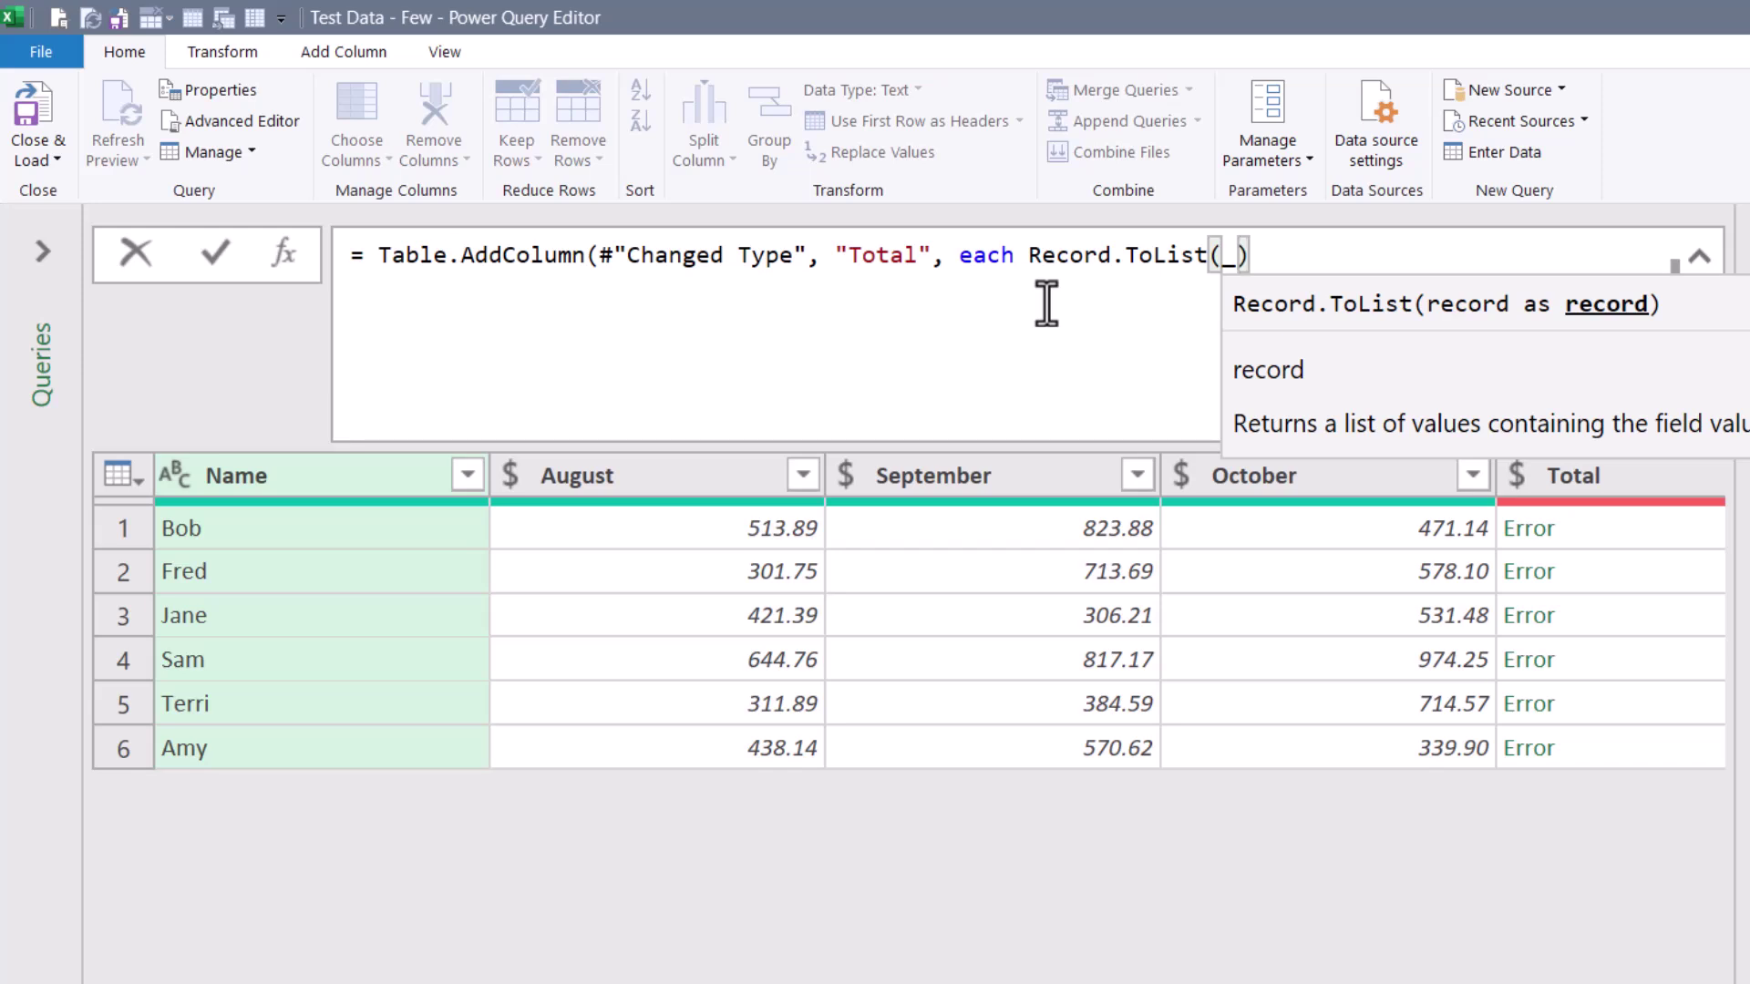
key("Right")
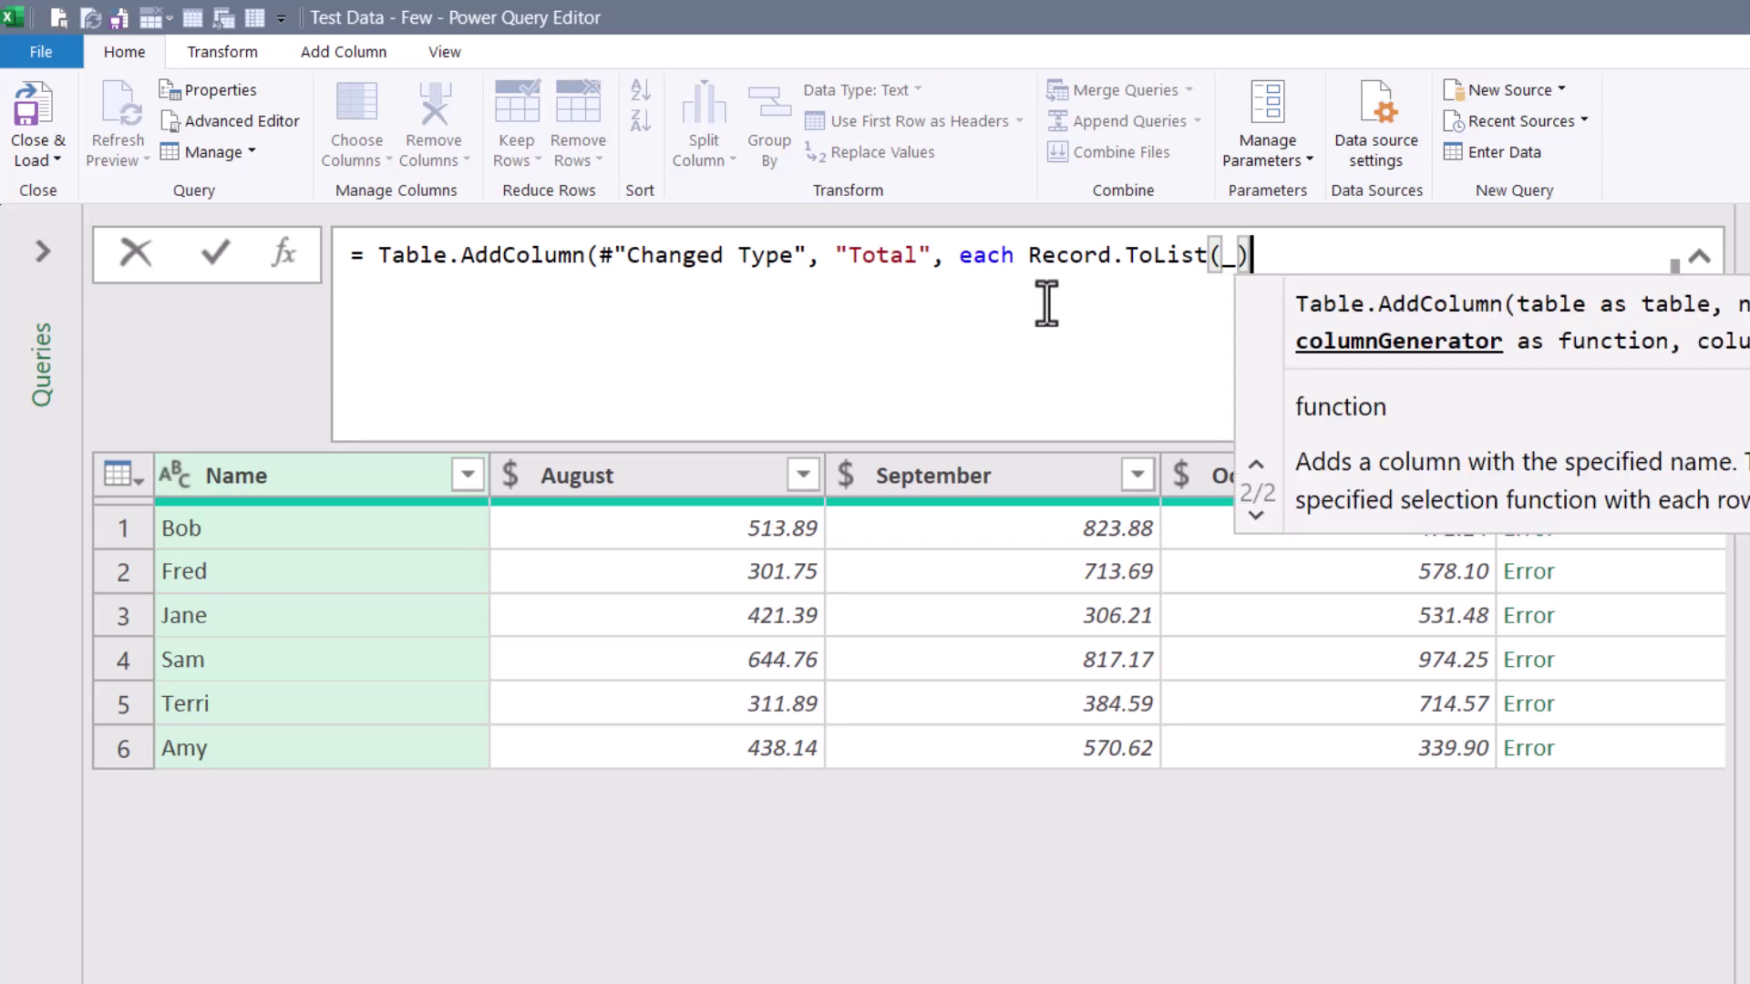
type(")")
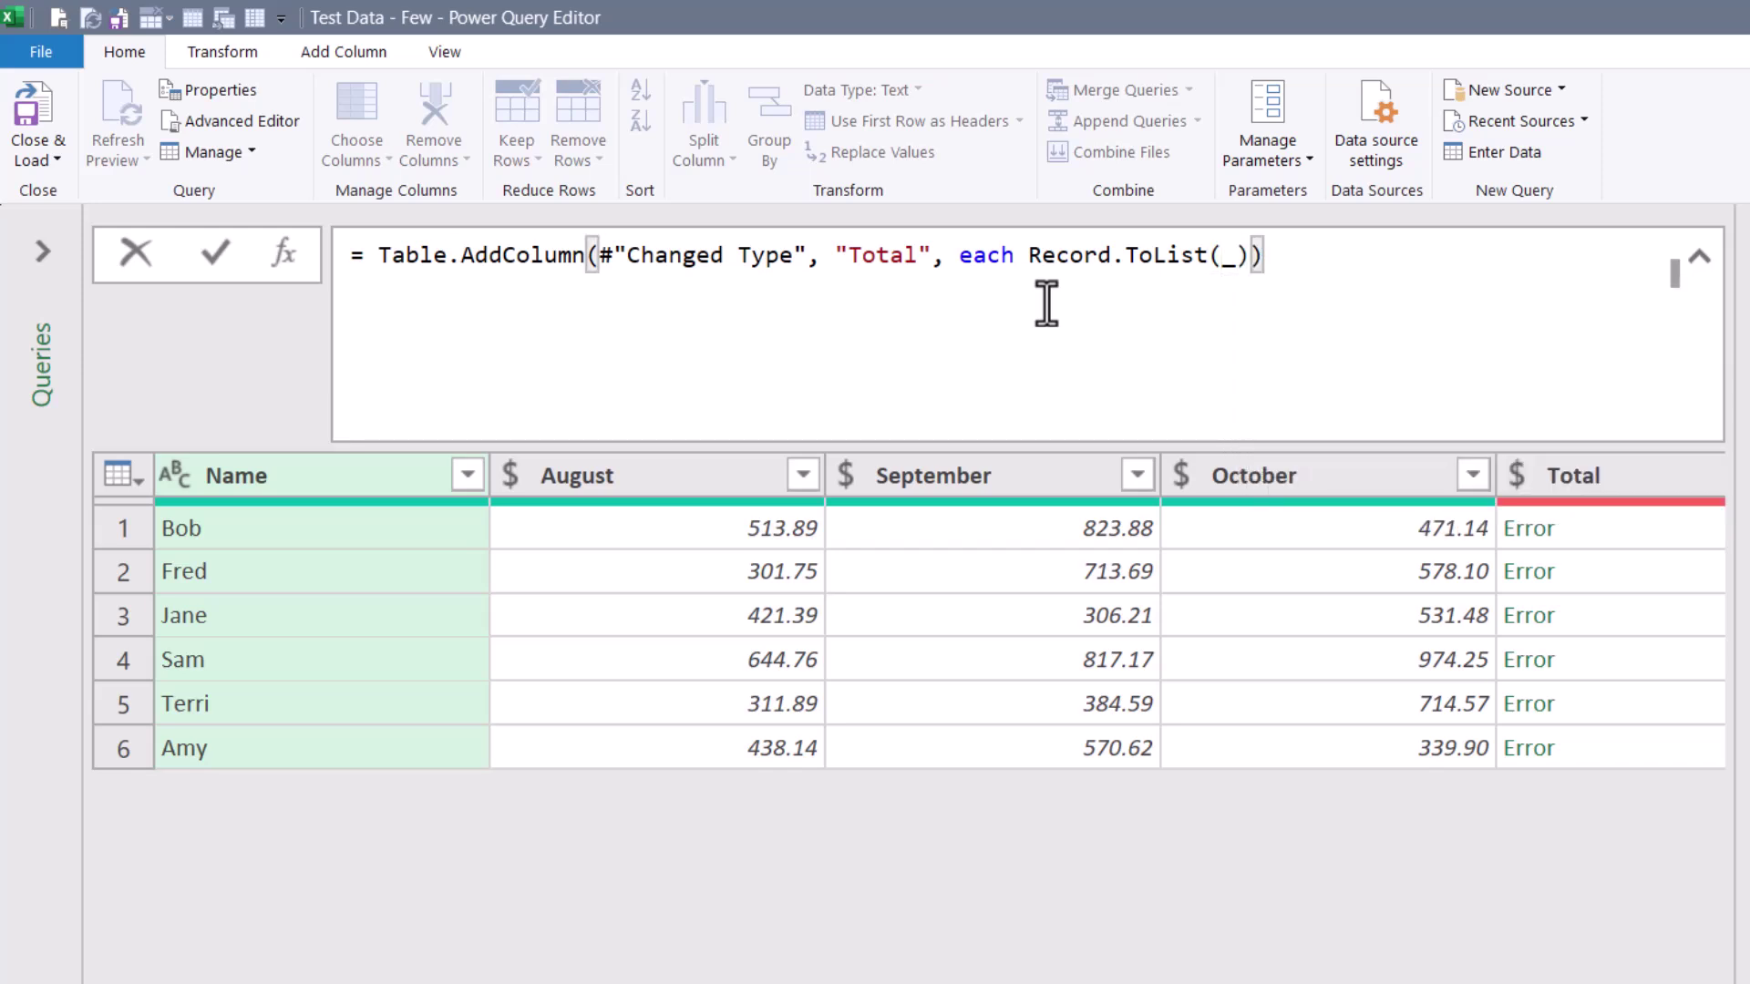
key("Return")
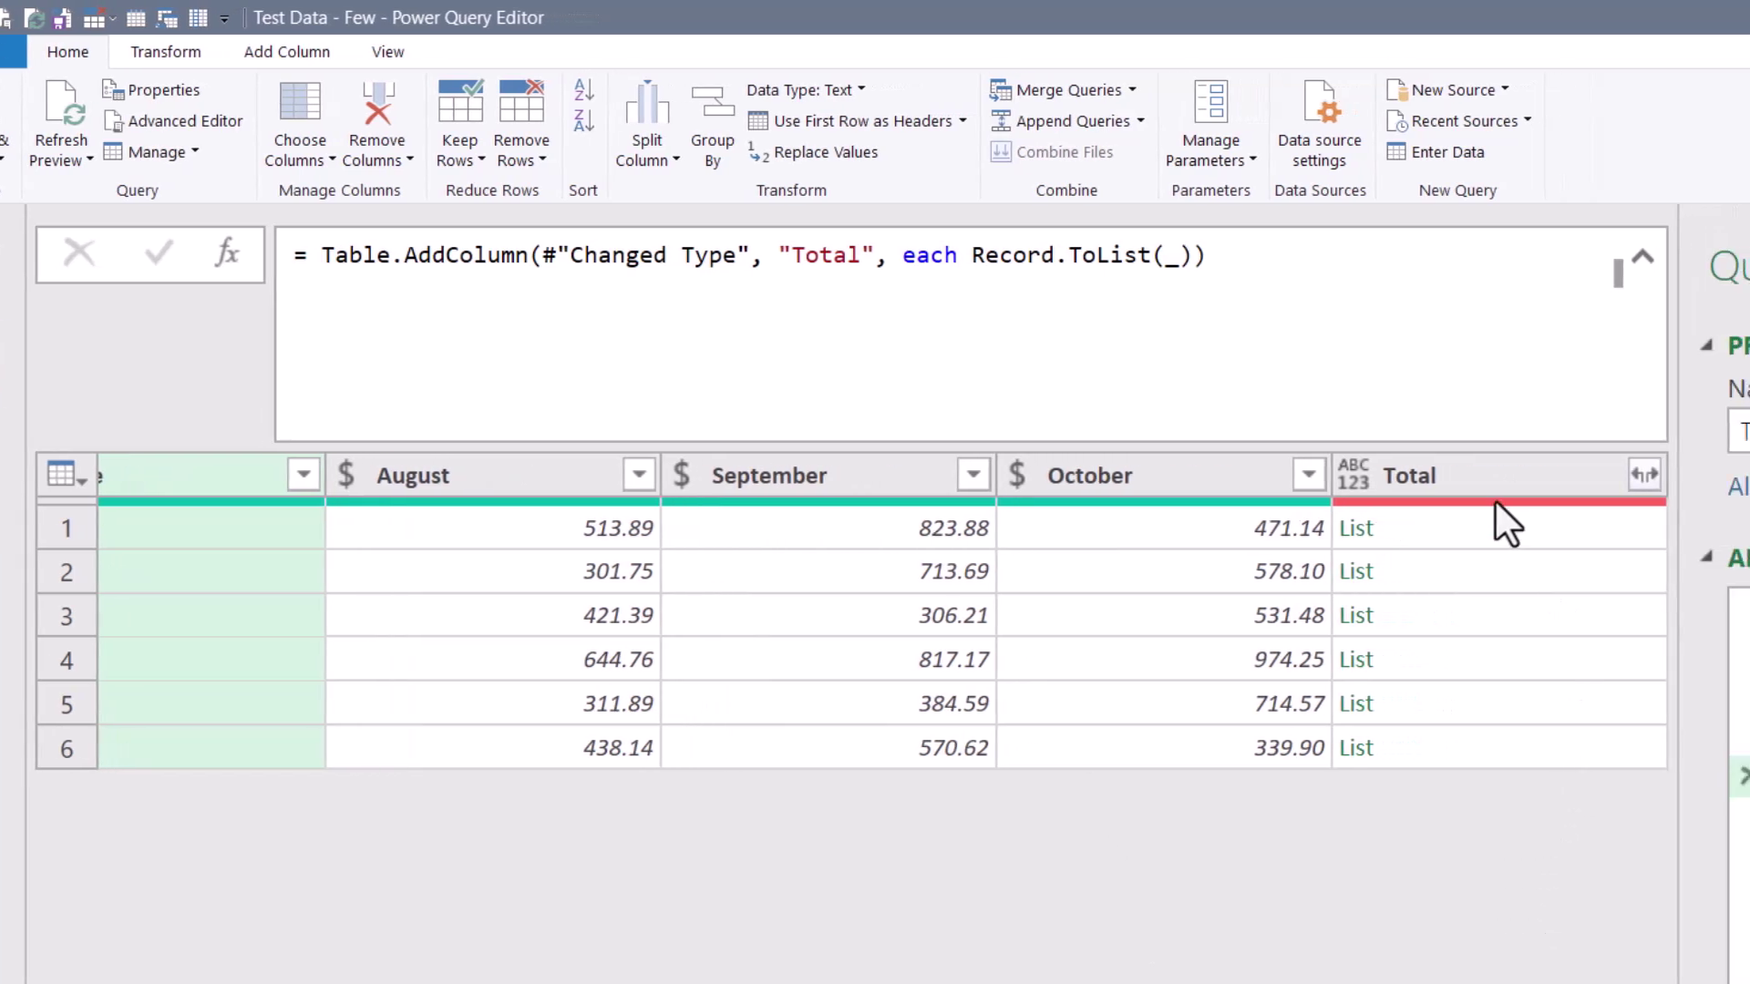
Refresh the Inserted Sum preview and examine the row values held in the Total column's lists.
mouse_move(1358, 500)
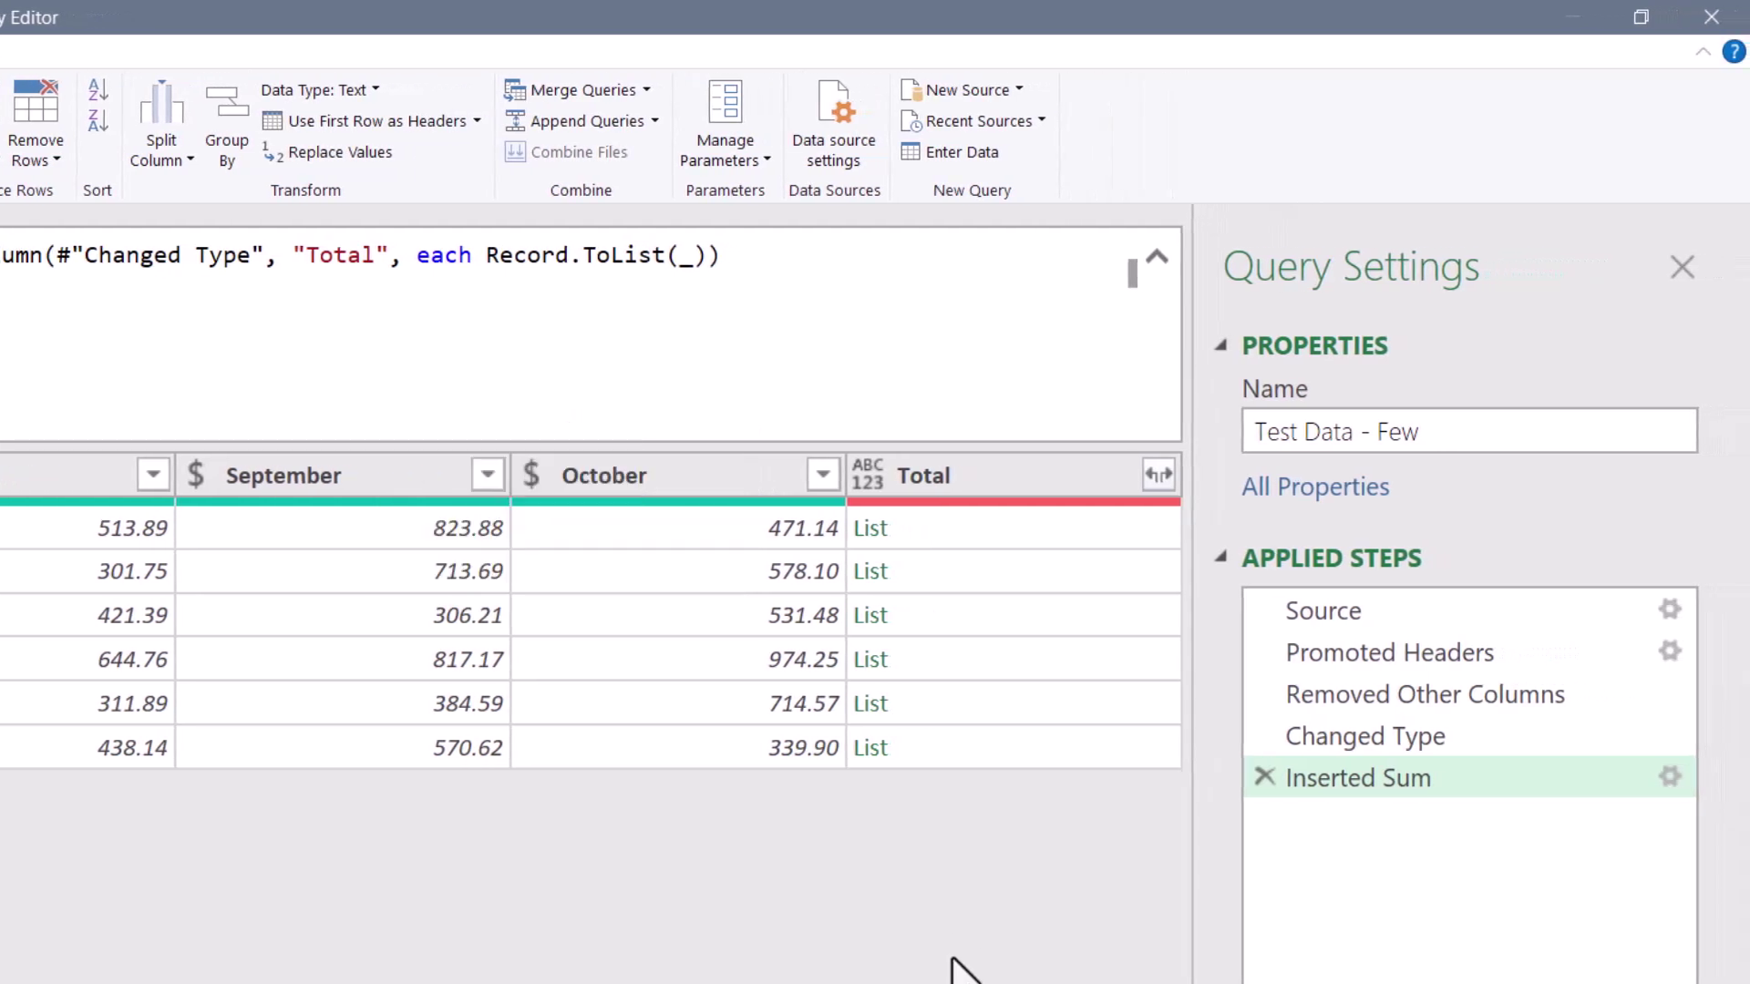
left_click(1435, 737)
left_click(1435, 775)
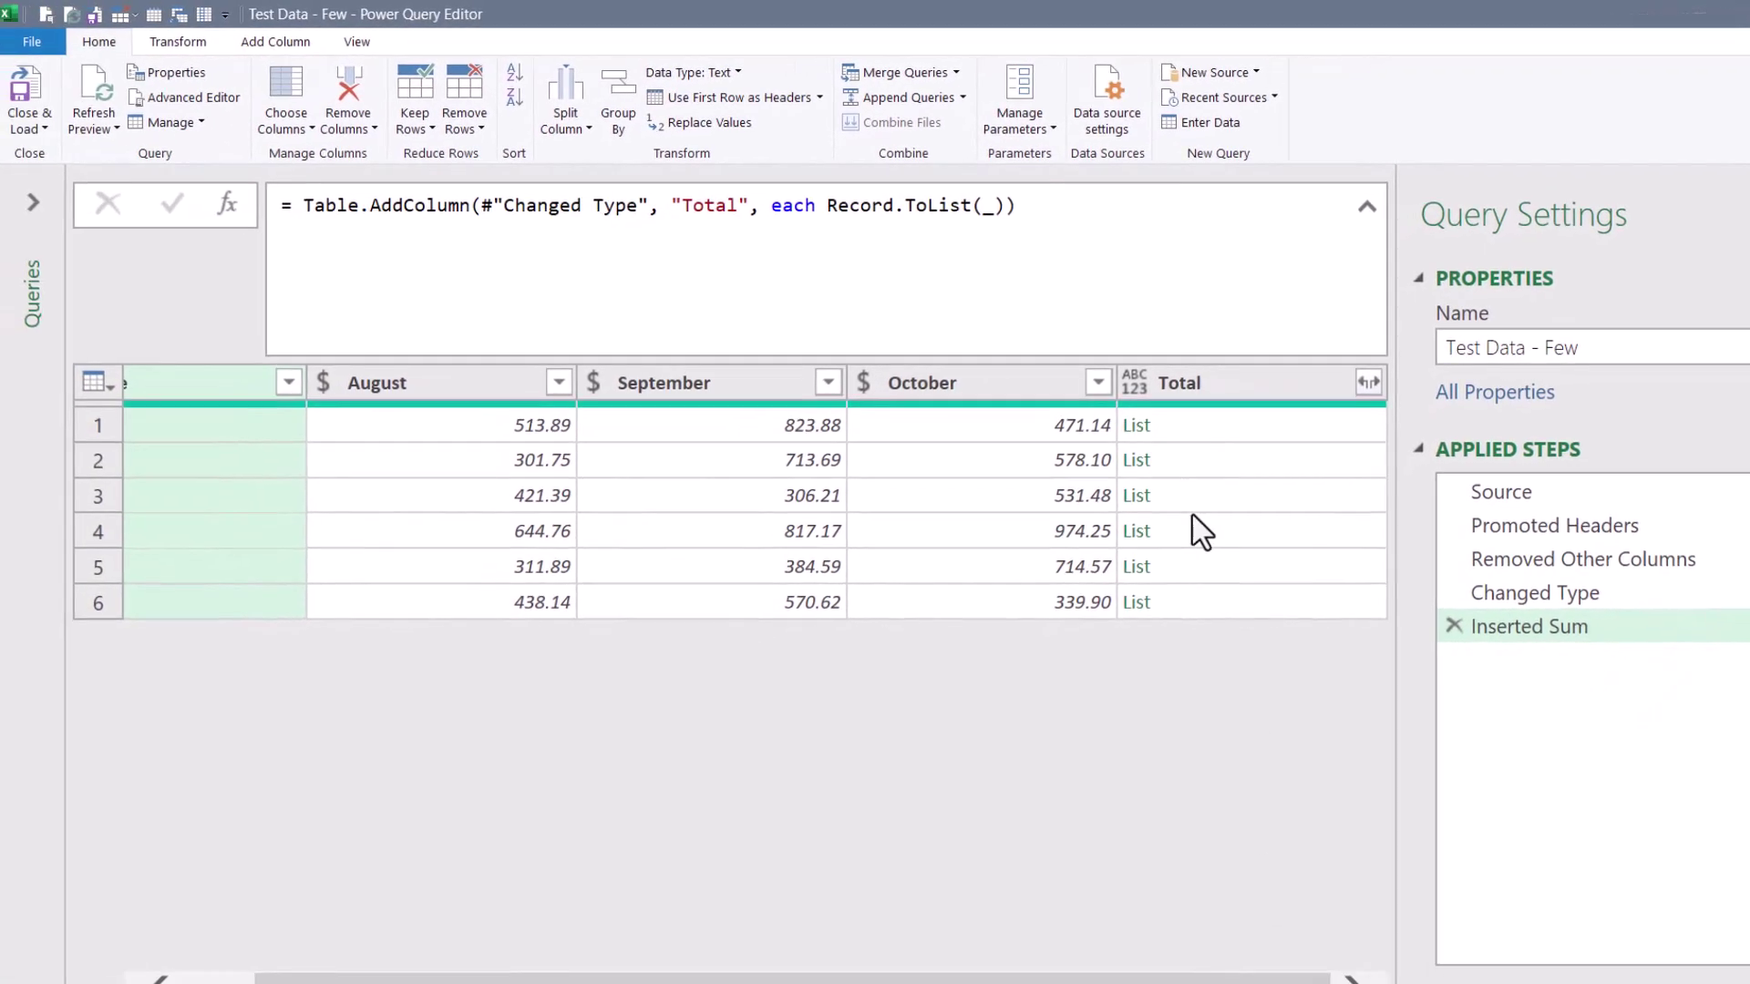
left_click(1223, 430)
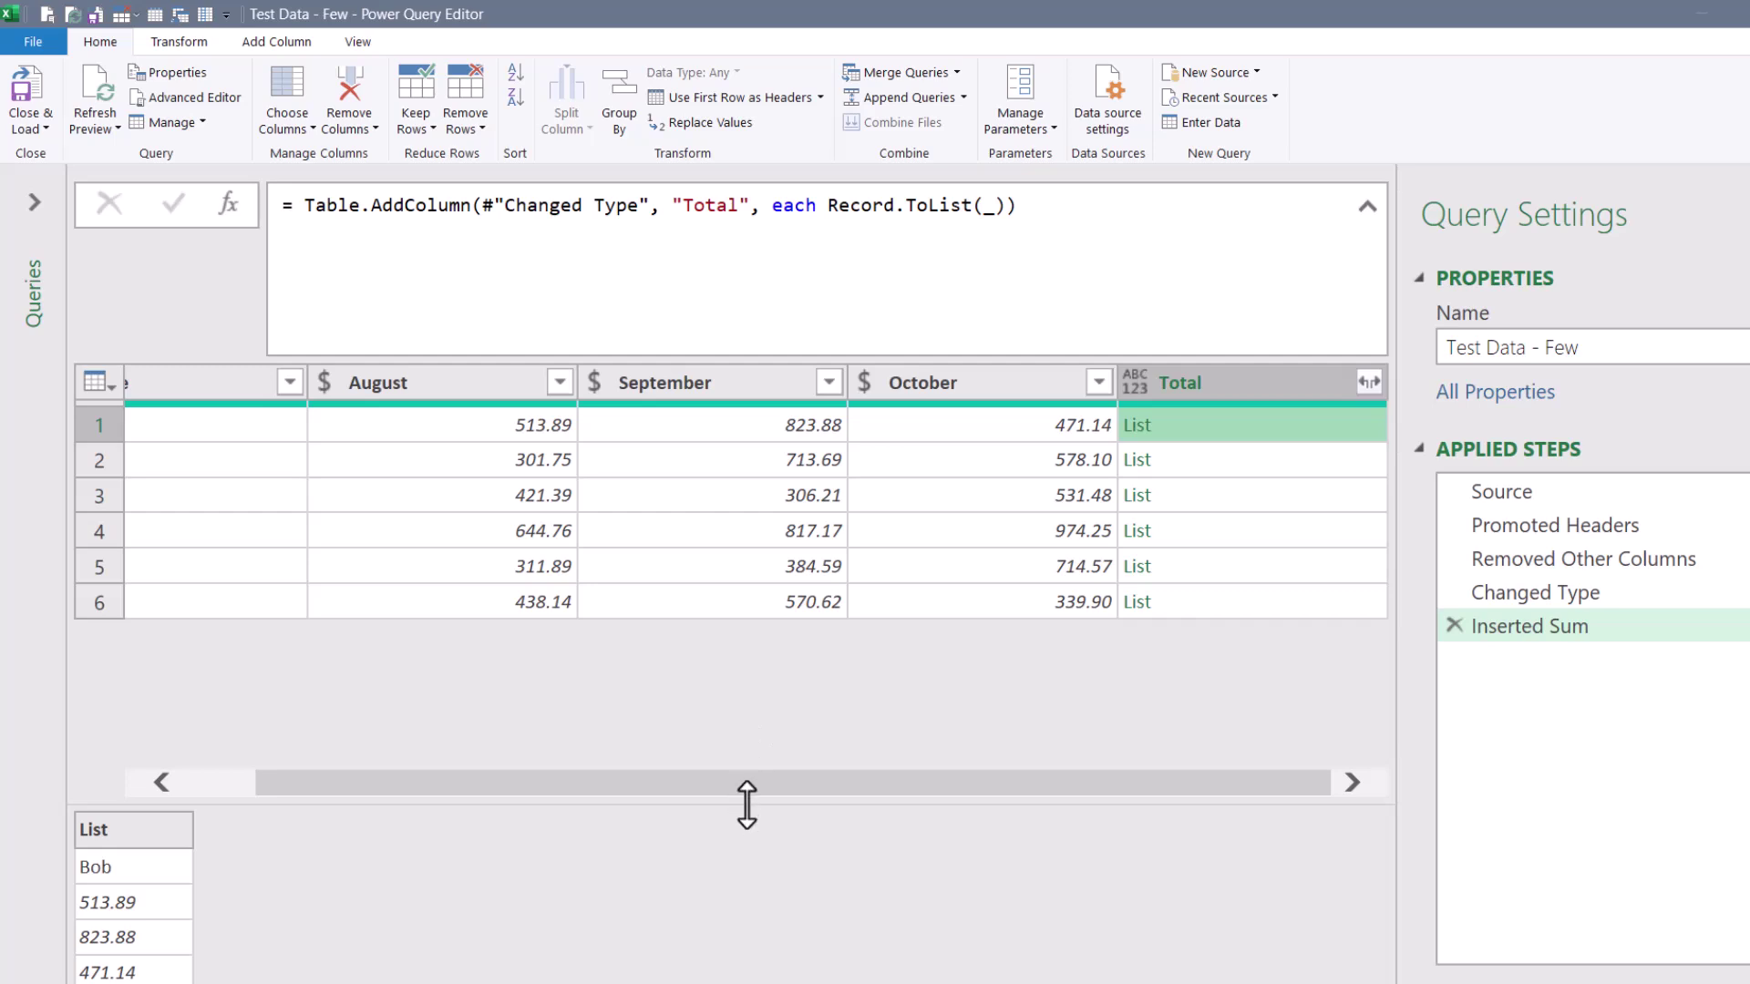
left_click_drag(742, 801, 738, 735)
left_click(1211, 466)
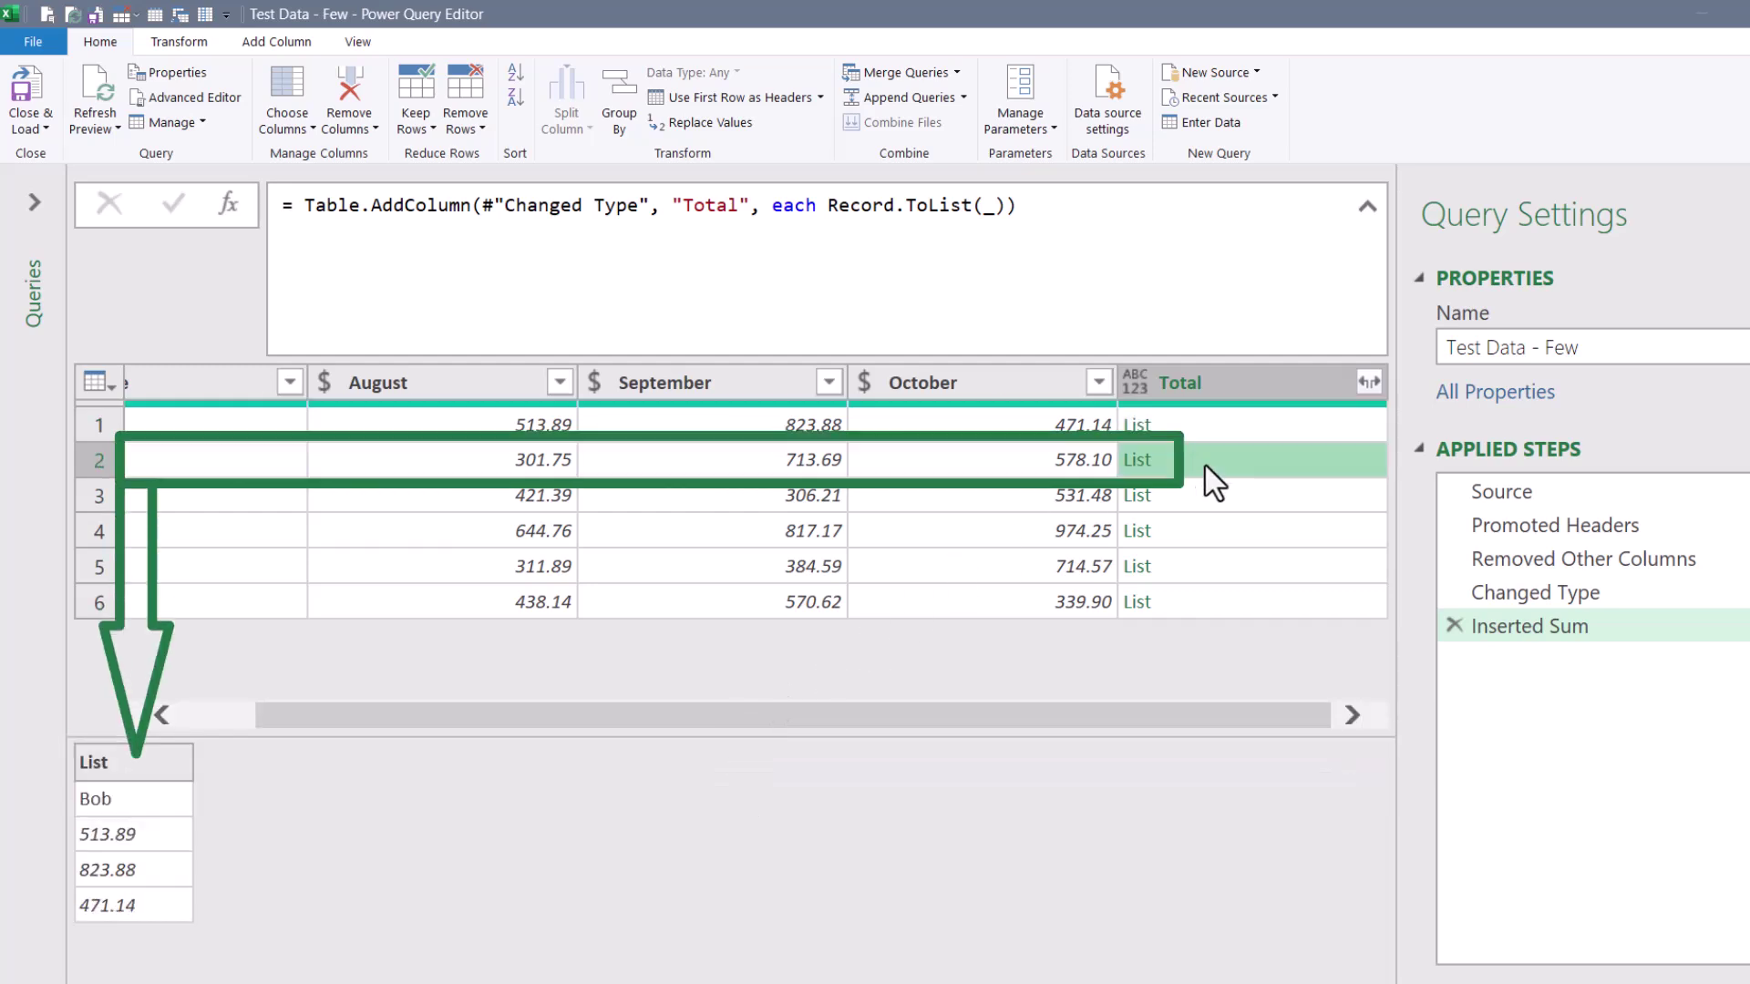
left_click(1208, 496)
left_click(1206, 529)
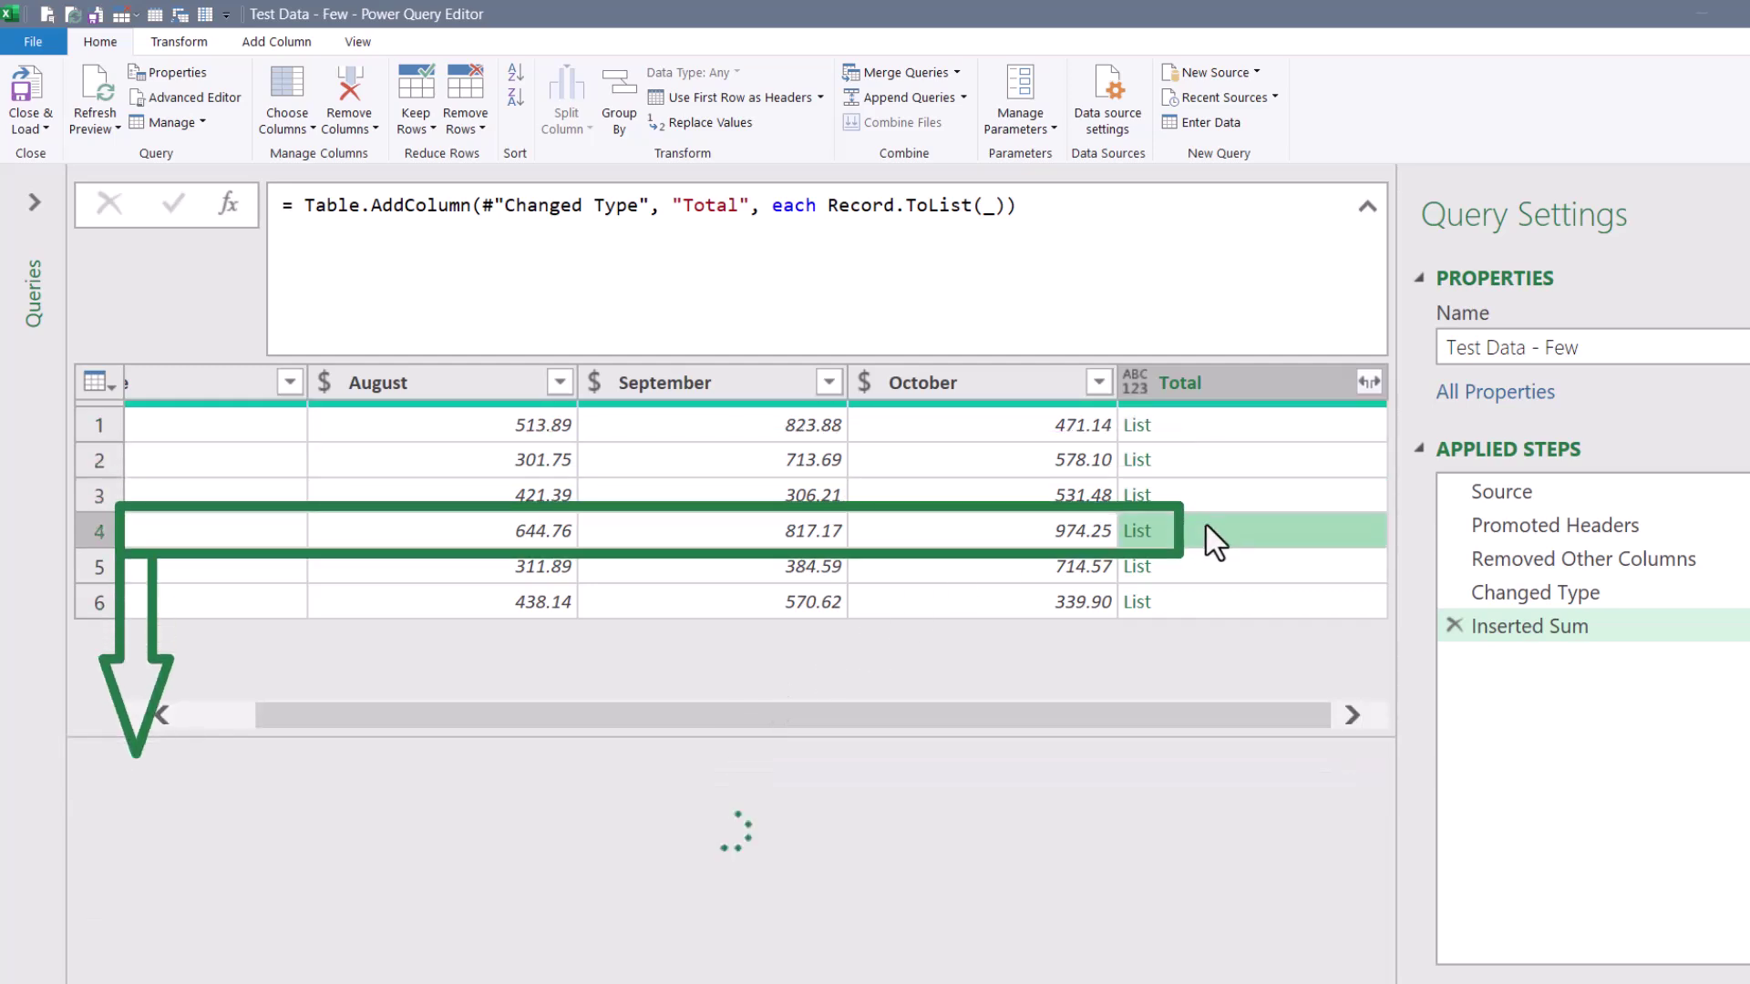
left_click(1194, 567)
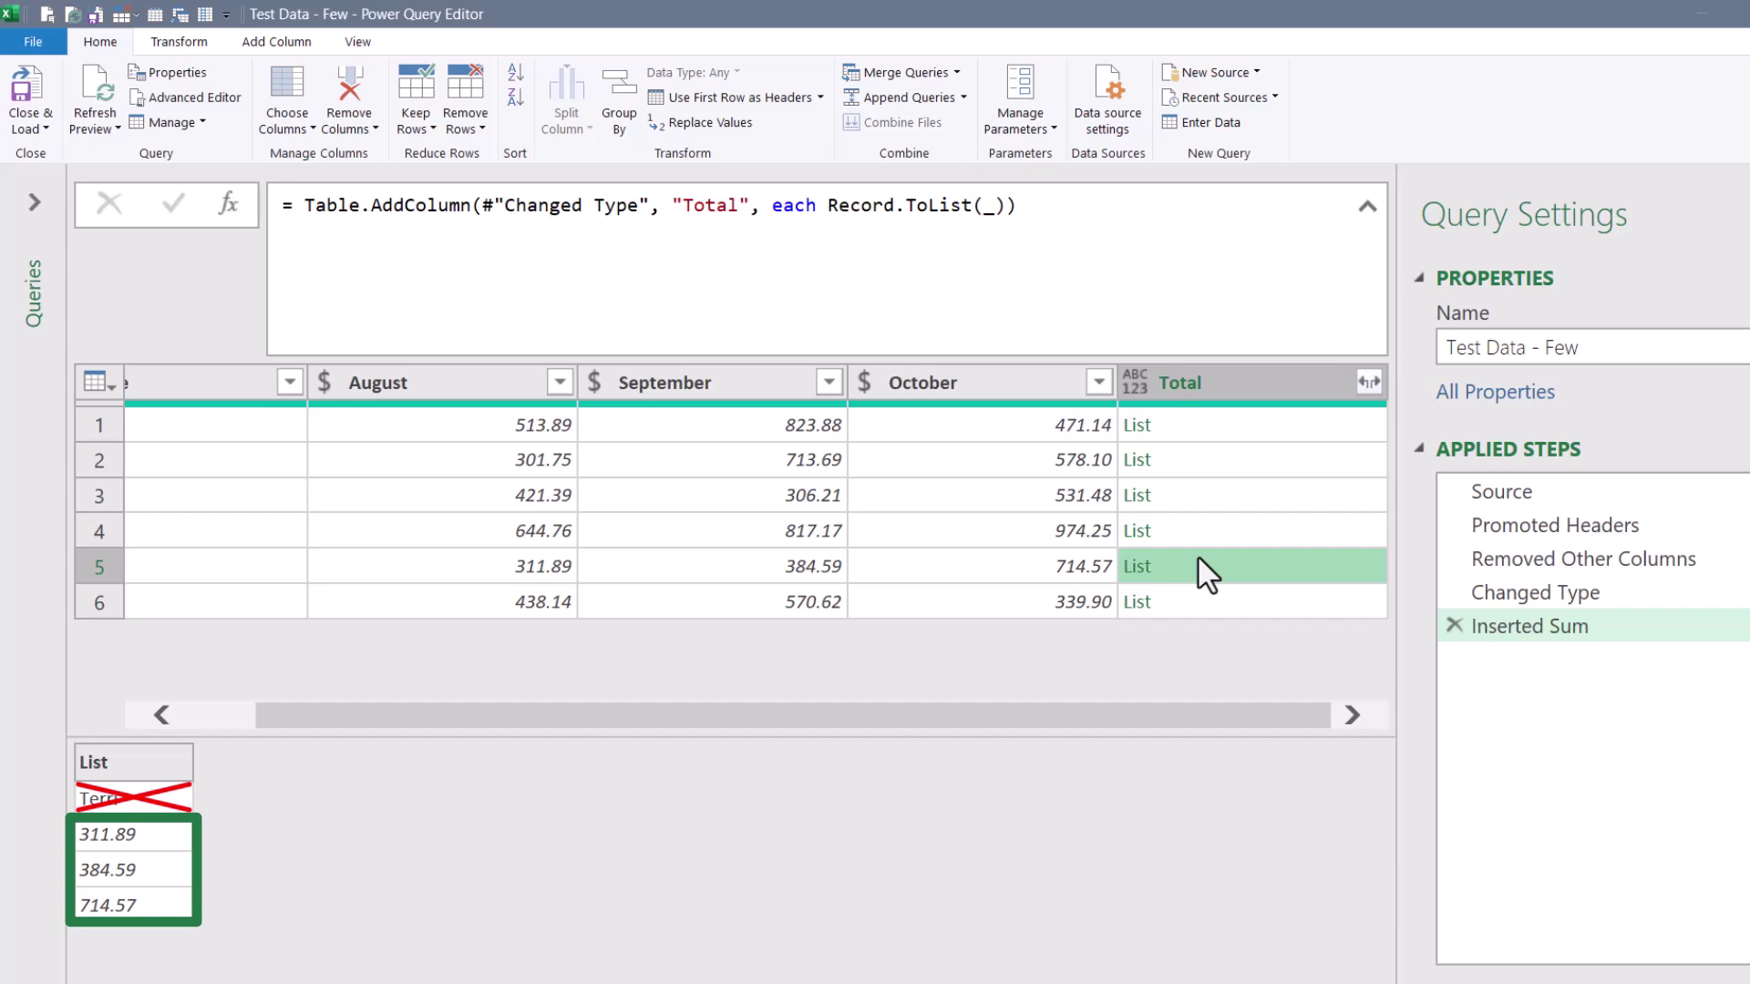
Nest Record.RemoveFields(_, {"Name"}) inside Record.ToList in the Inserted Sum formula to exclude the Name field.
left_click(982, 206)
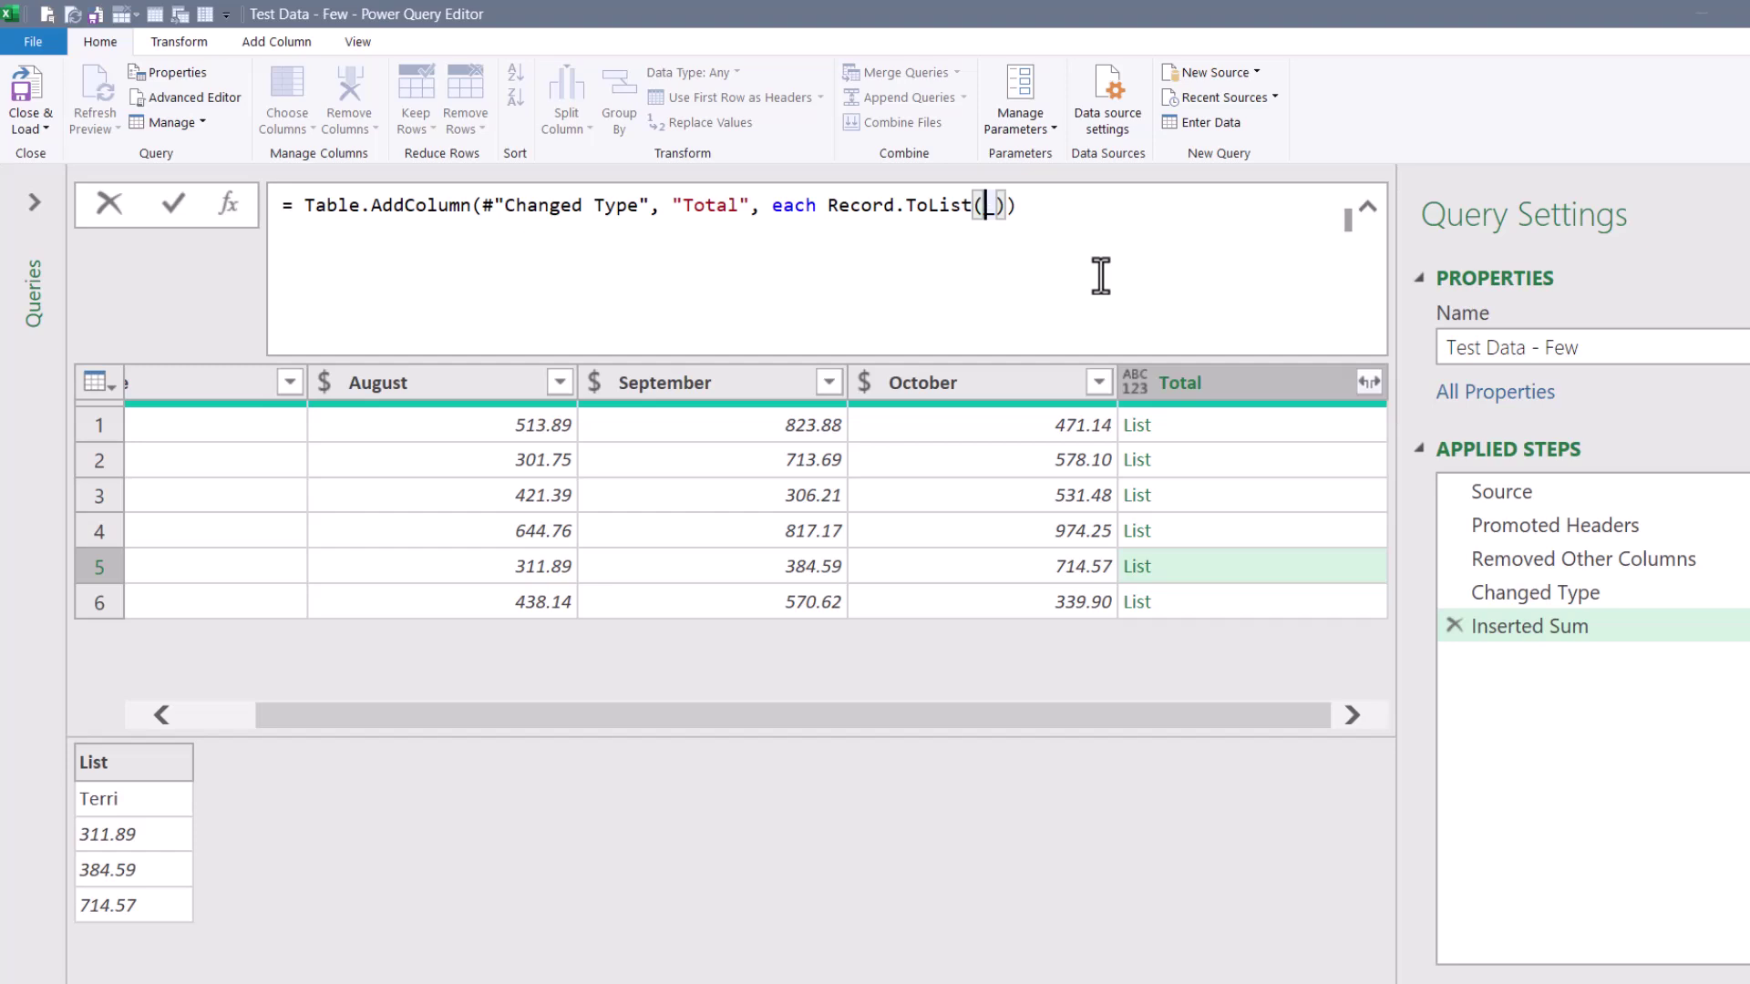
type("remo")
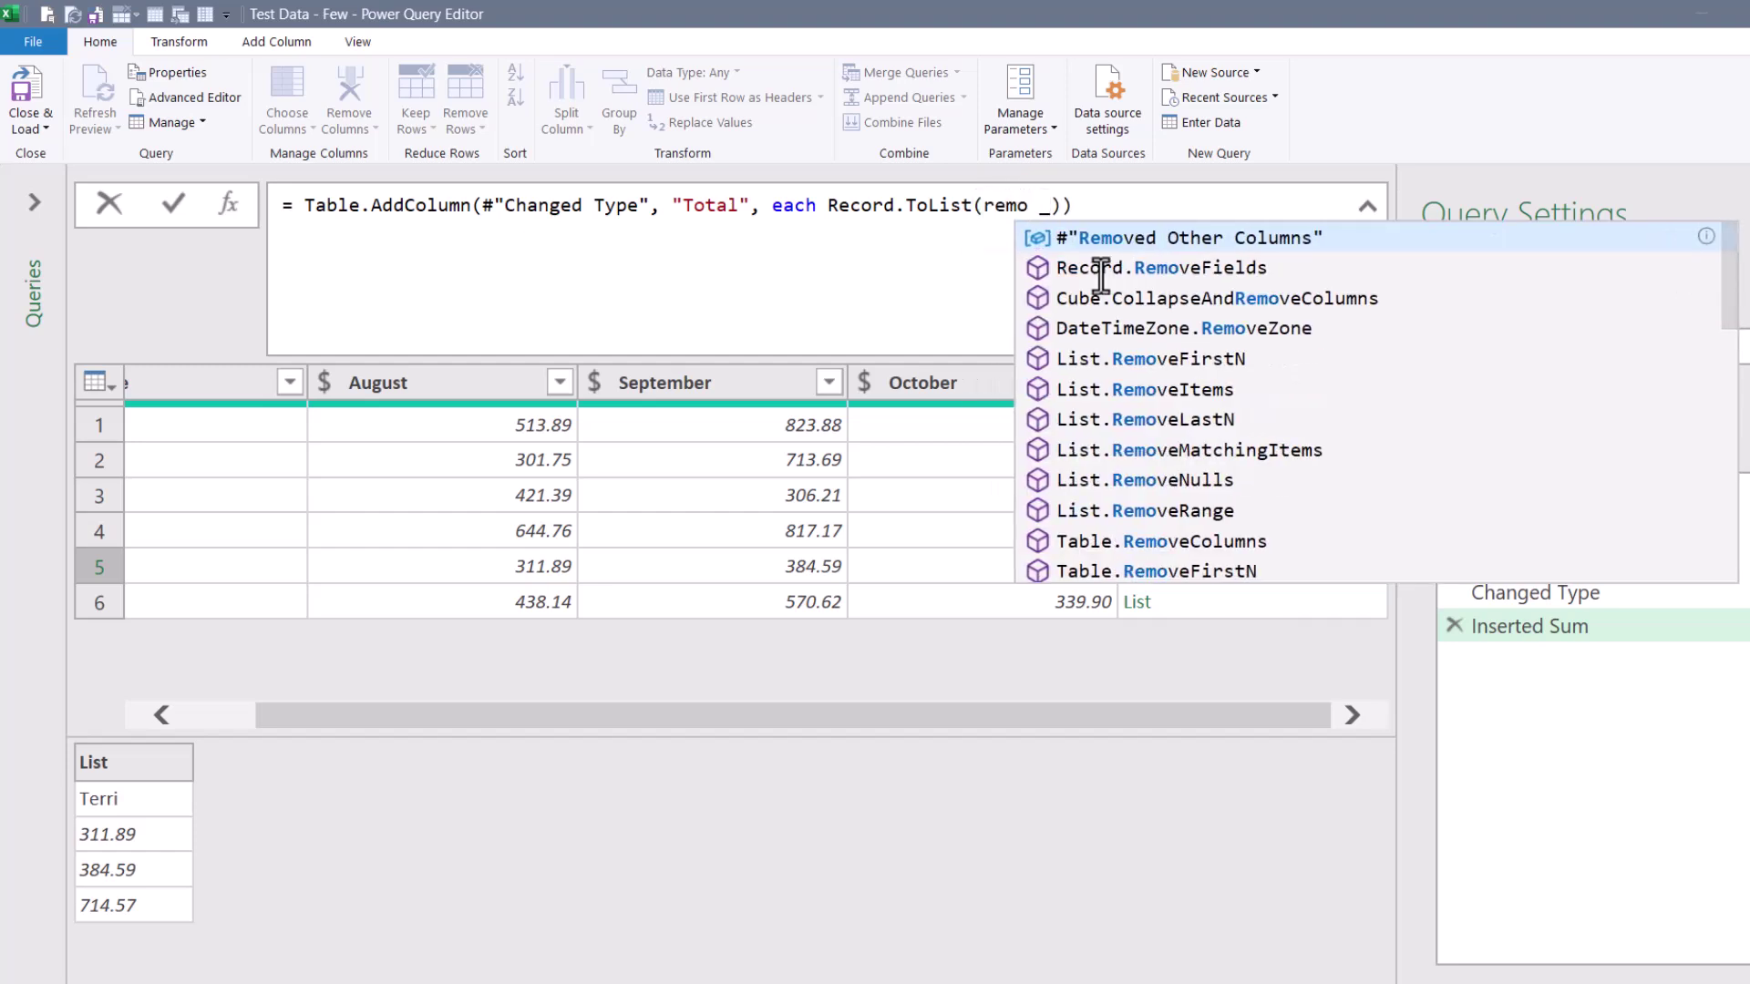
double_click(1101, 268)
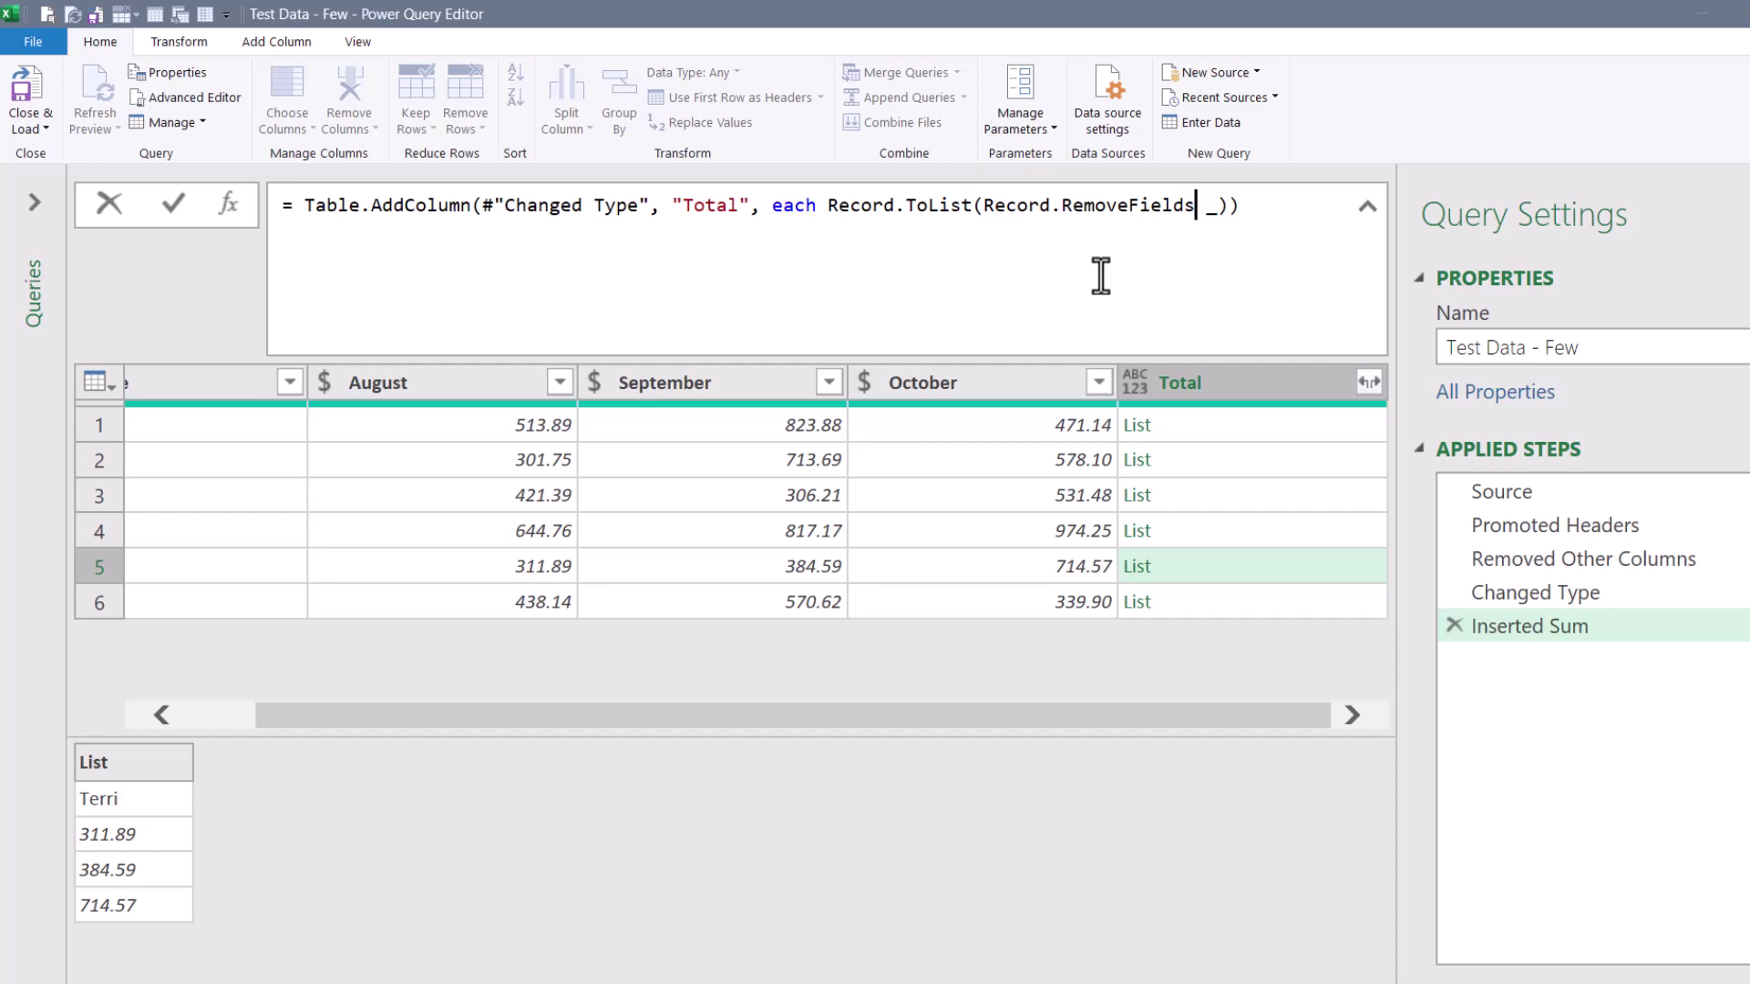
type("(")
key("Delete")
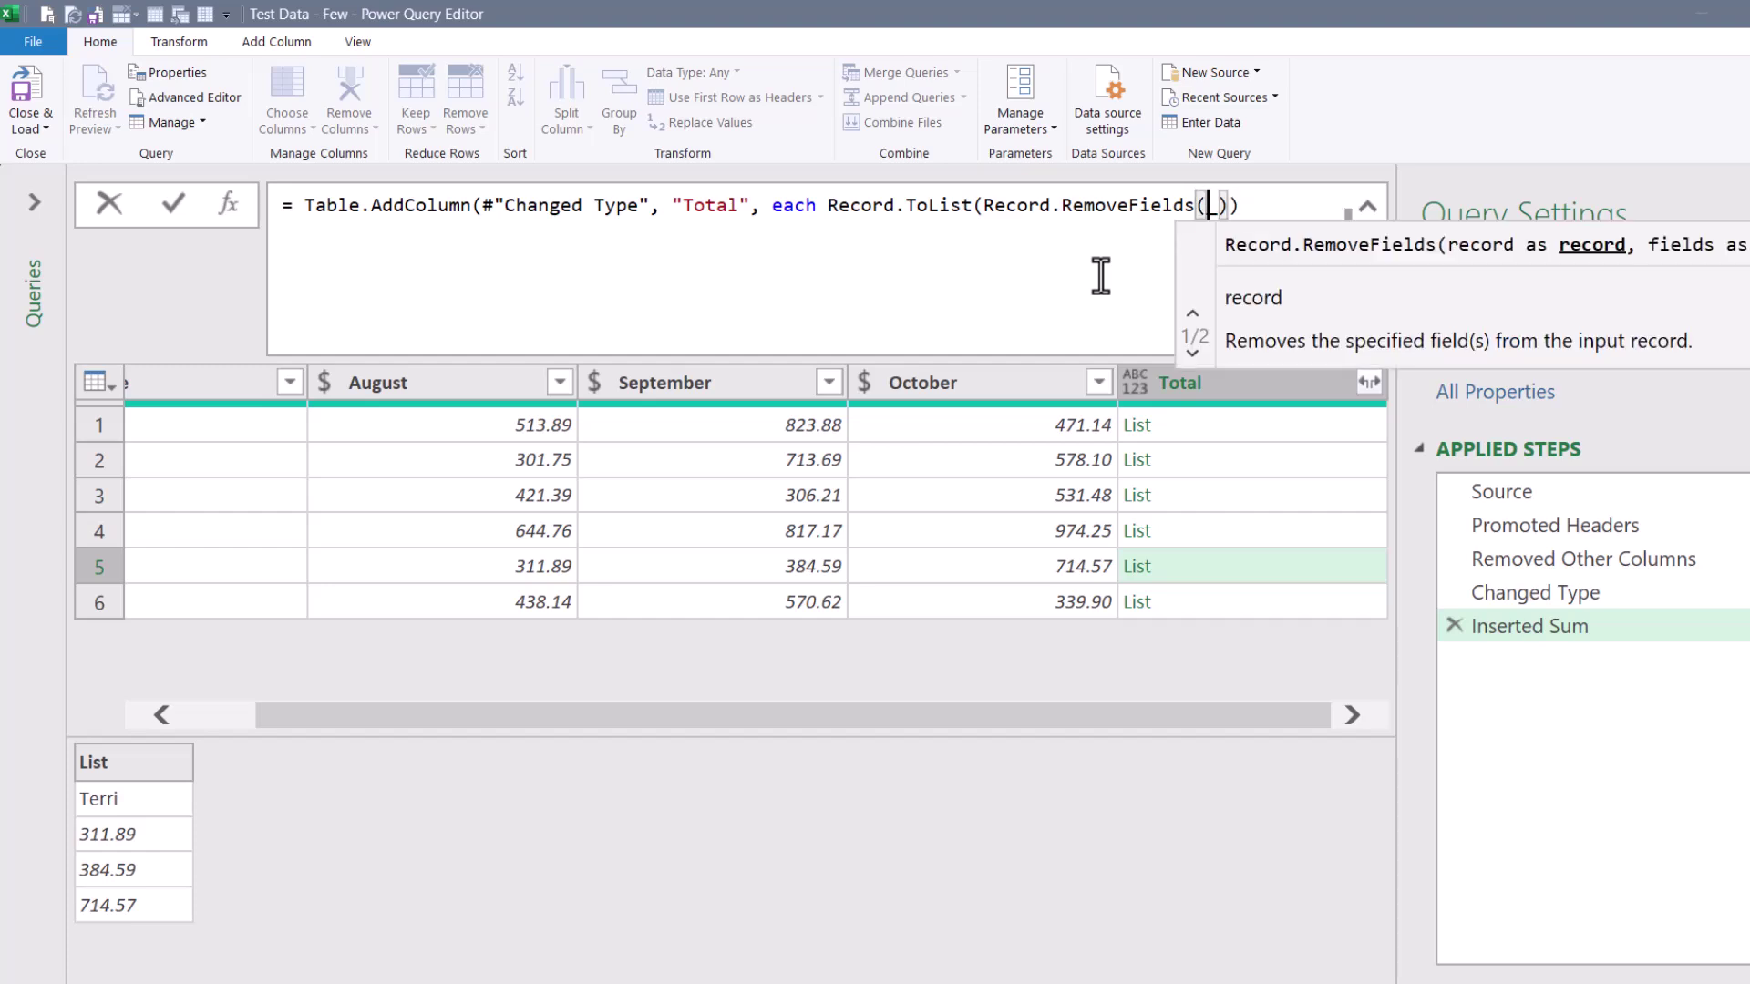
key("Right")
type(",")
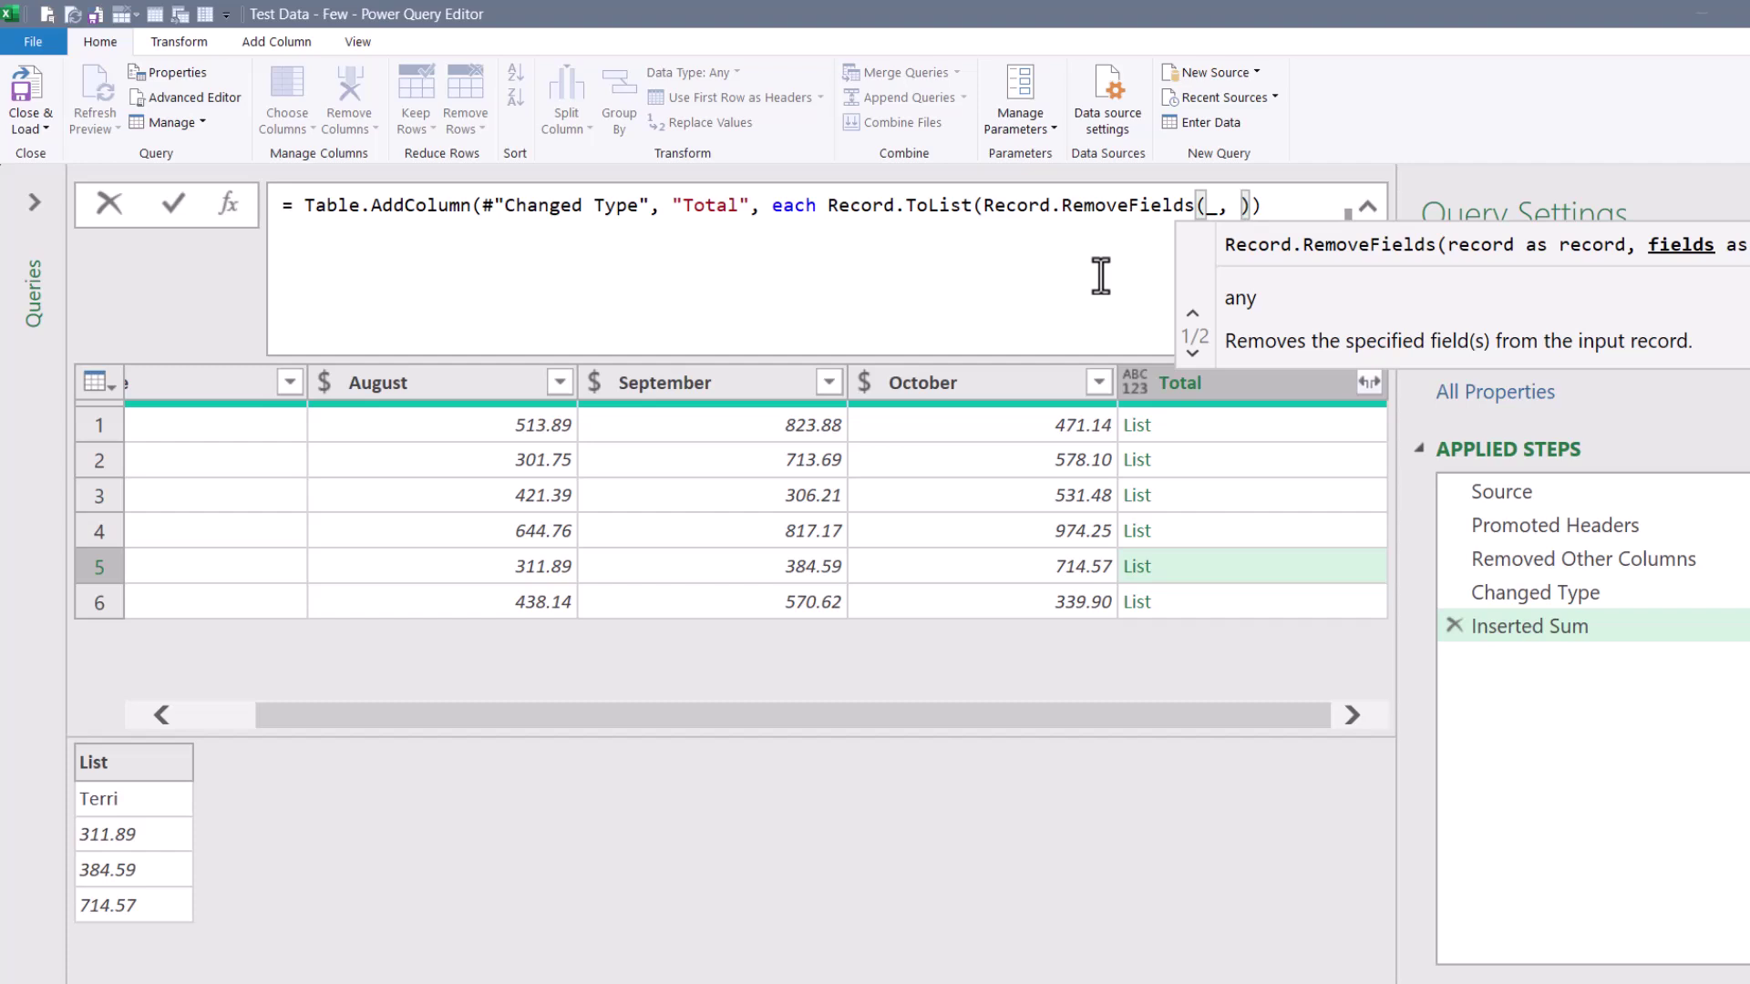
type("{\"N")
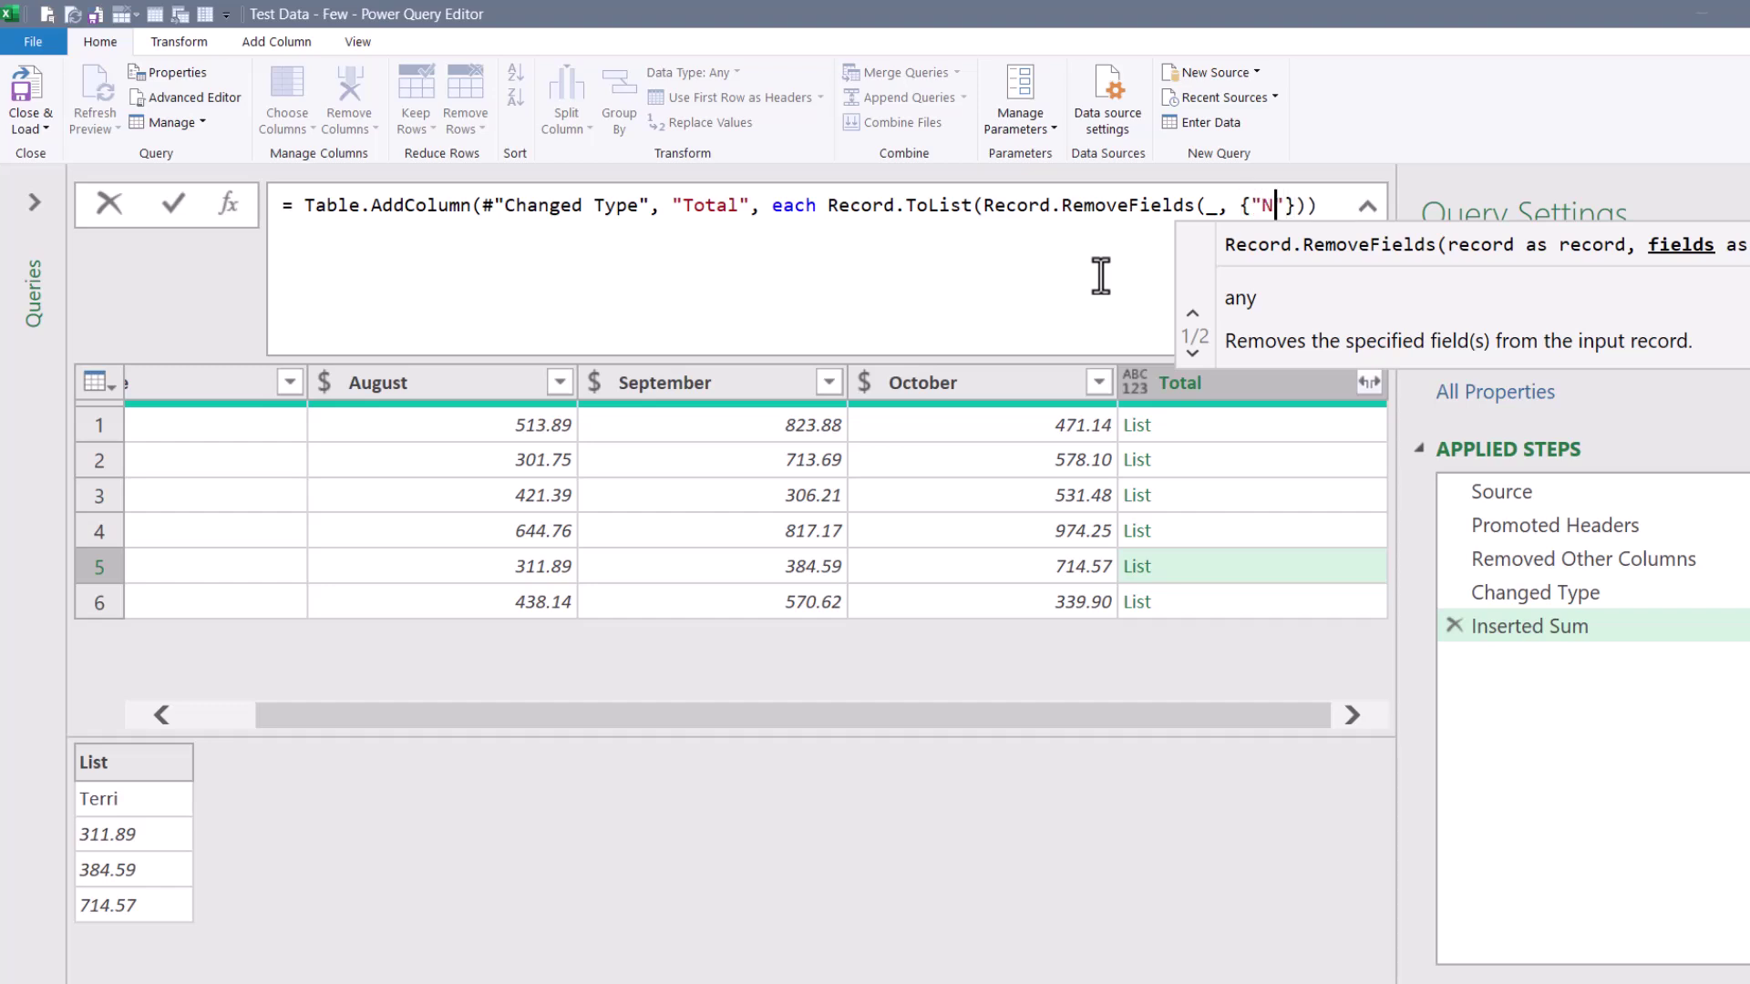
type("ame\"")
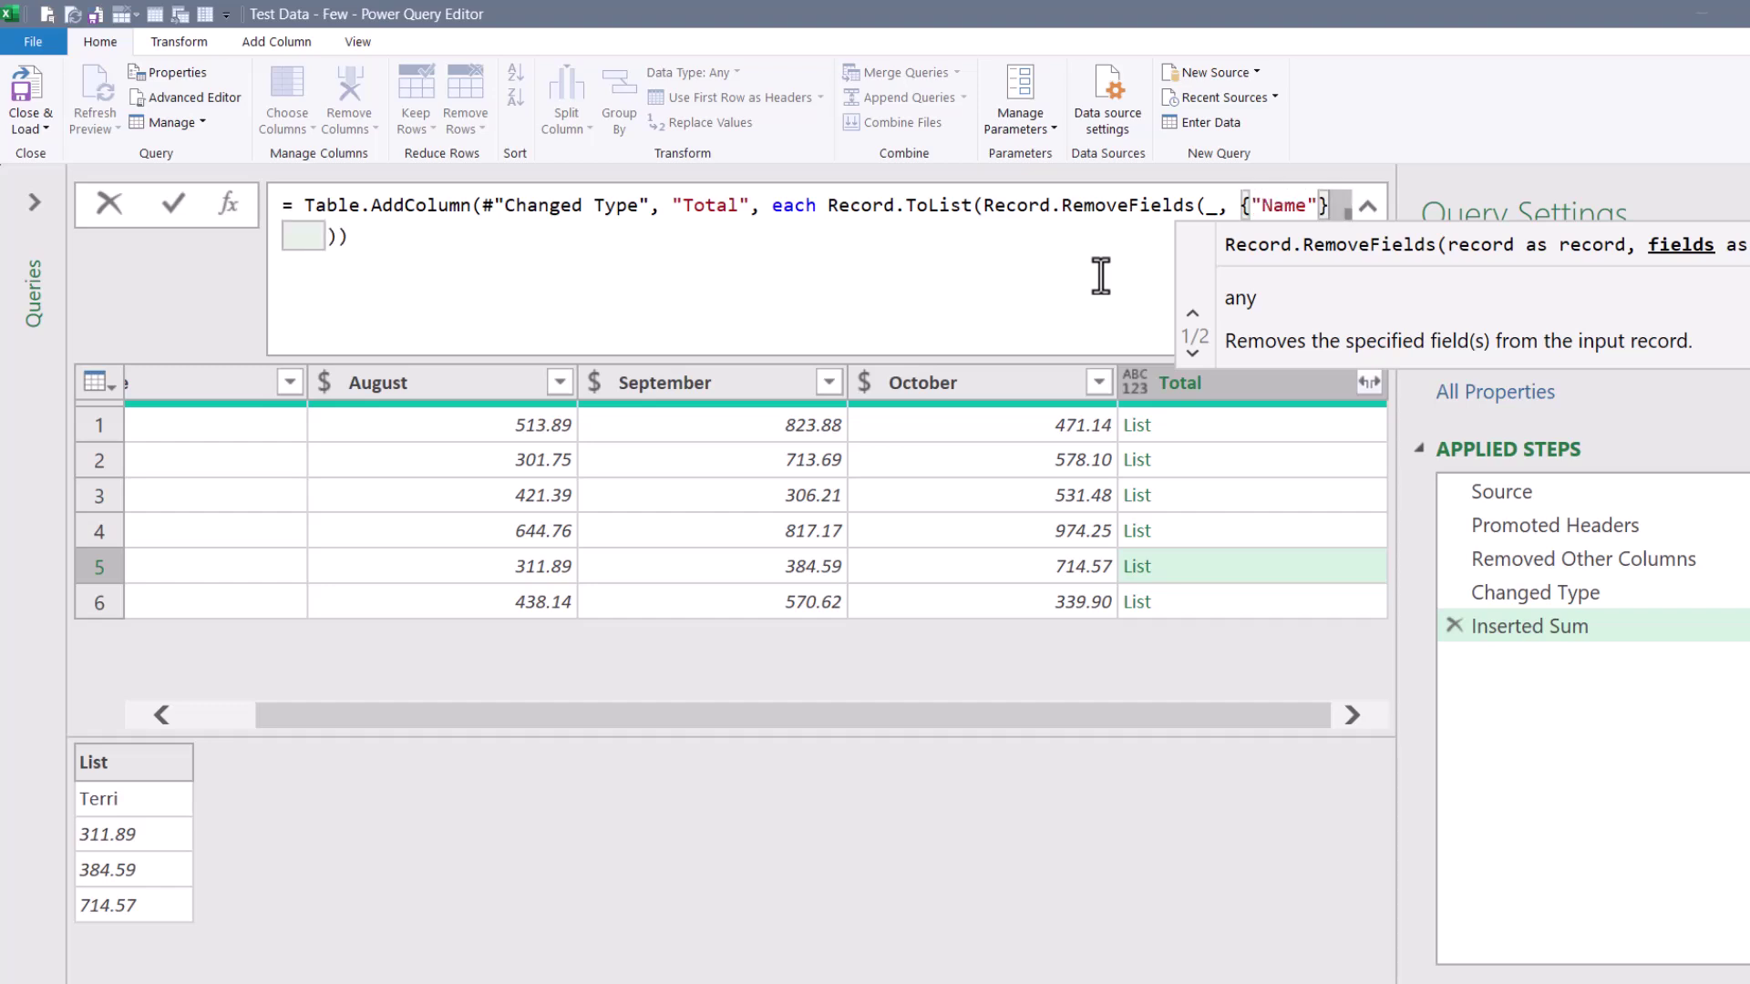
left_click(177, 211)
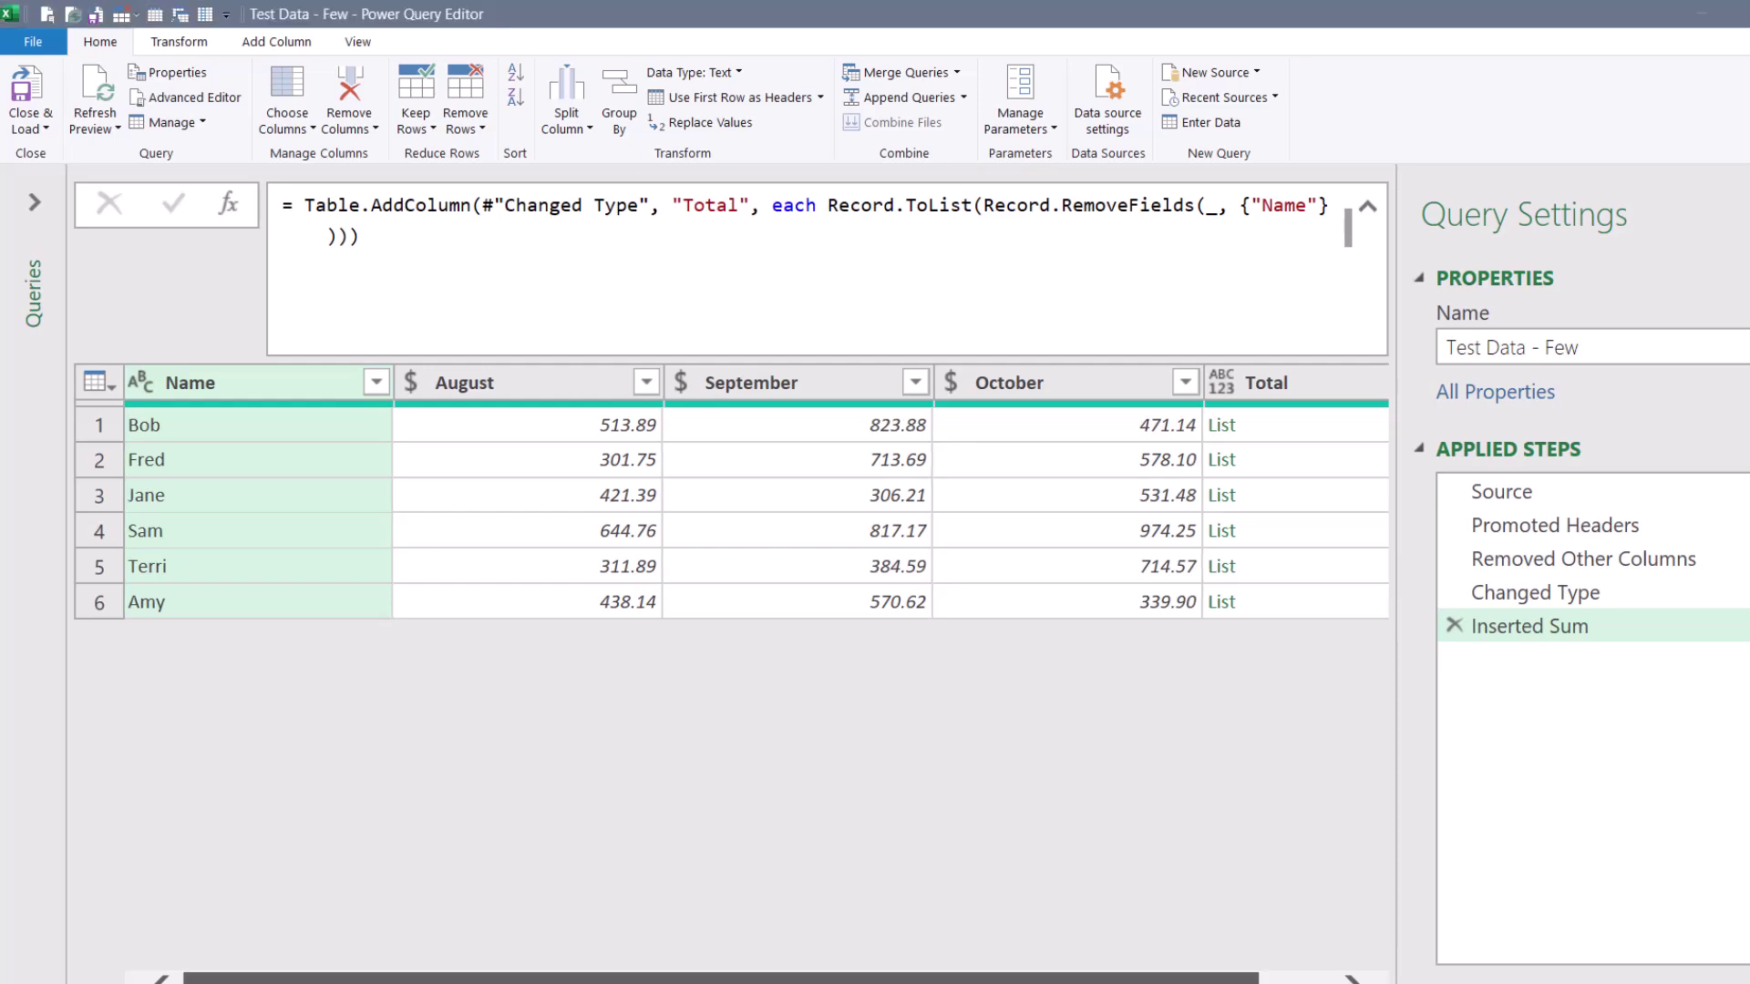
Check the contents of each row's list in the Total column for the excluded Name field.
scroll(1244, 671, "right", 2)
left_click(1214, 429)
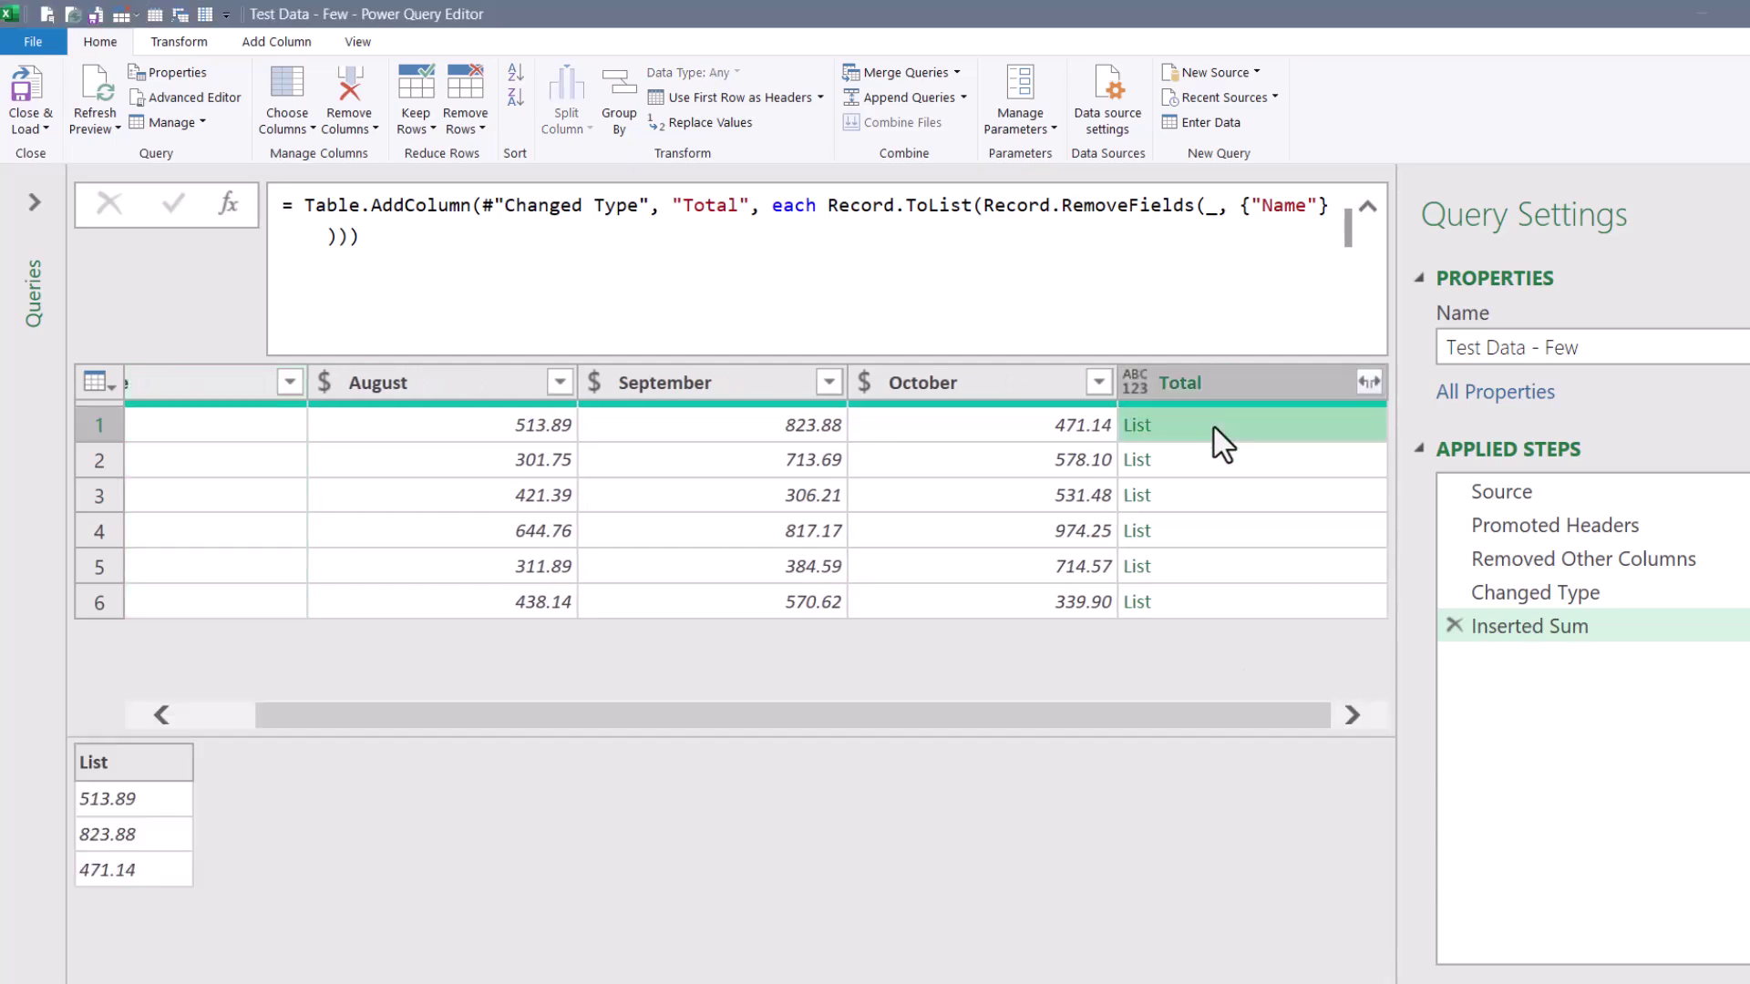
left_click(1201, 460)
left_click(1199, 496)
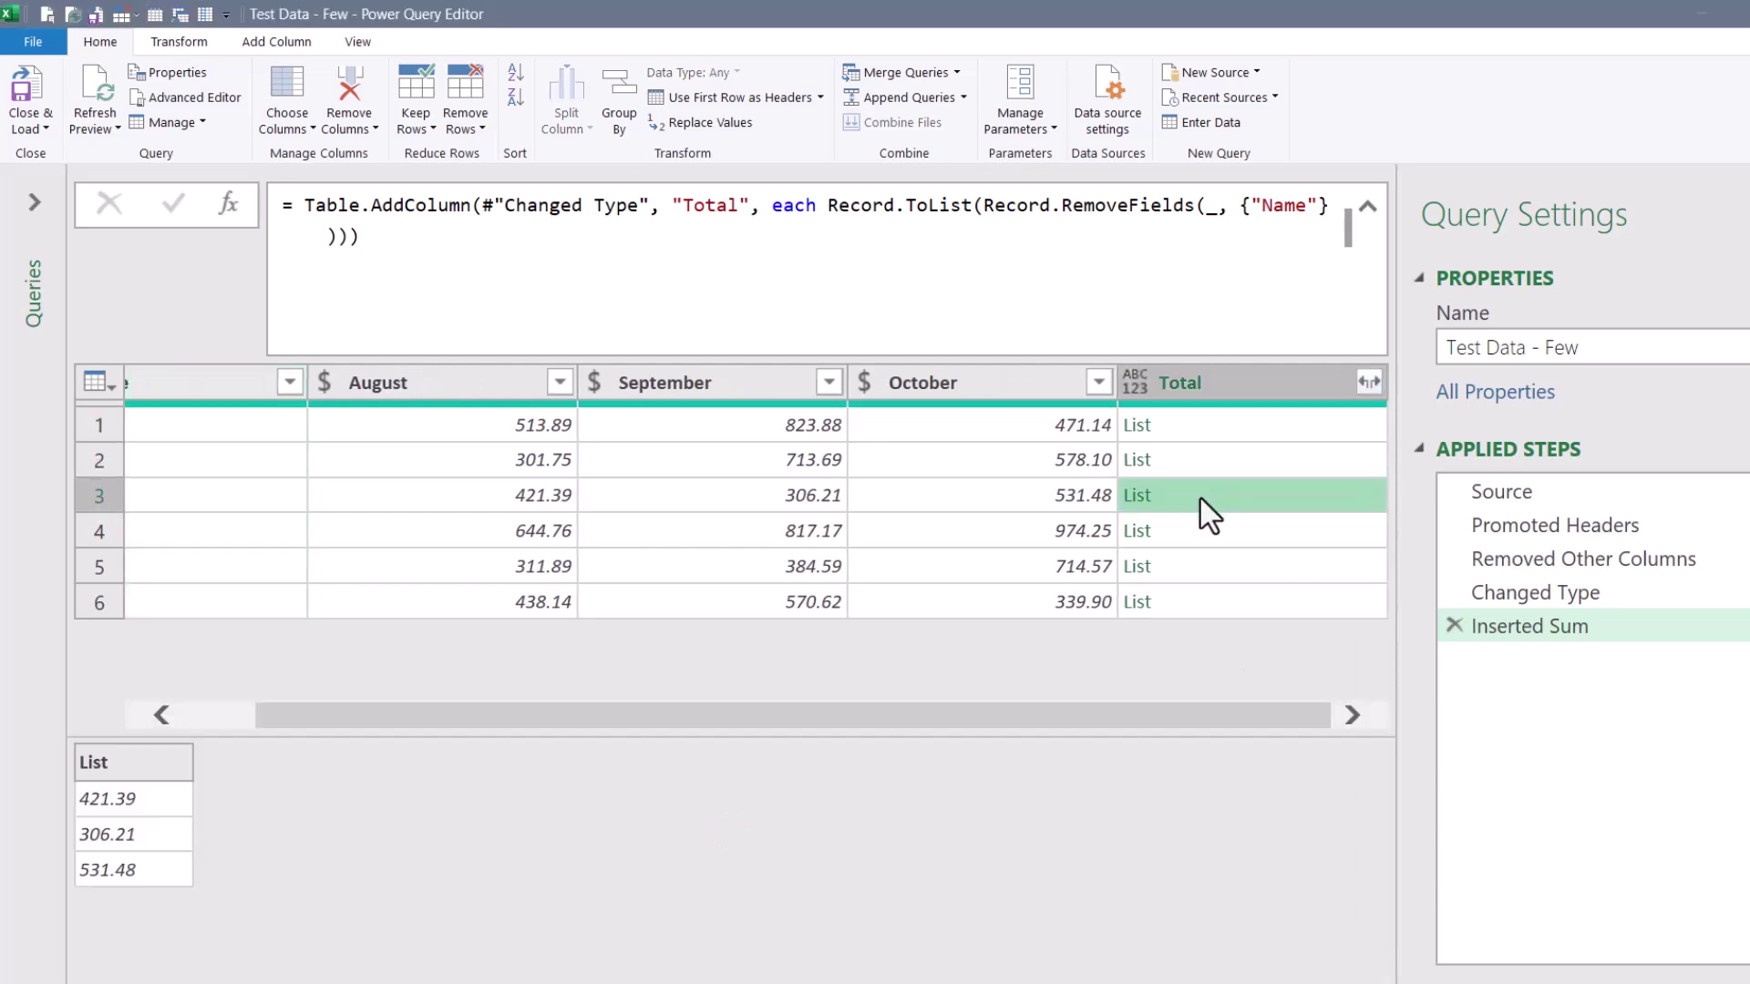
left_click(1199, 534)
left_click(1197, 562)
left_click(1195, 599)
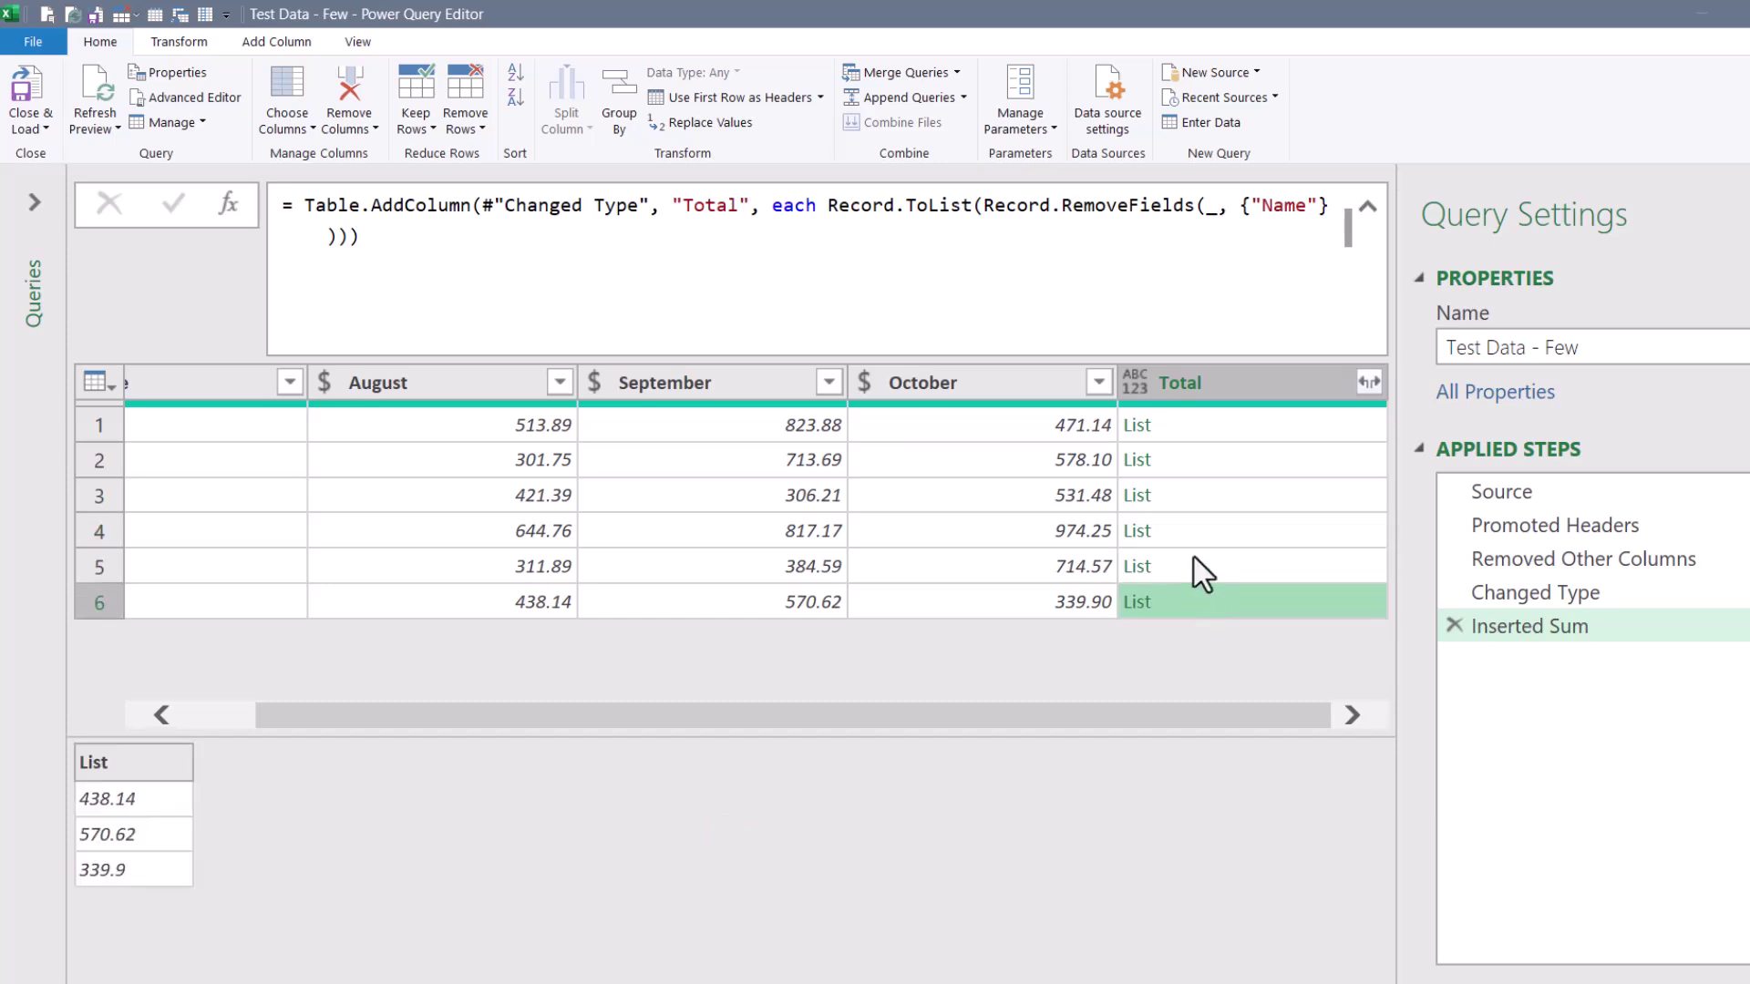
left_click(1194, 558)
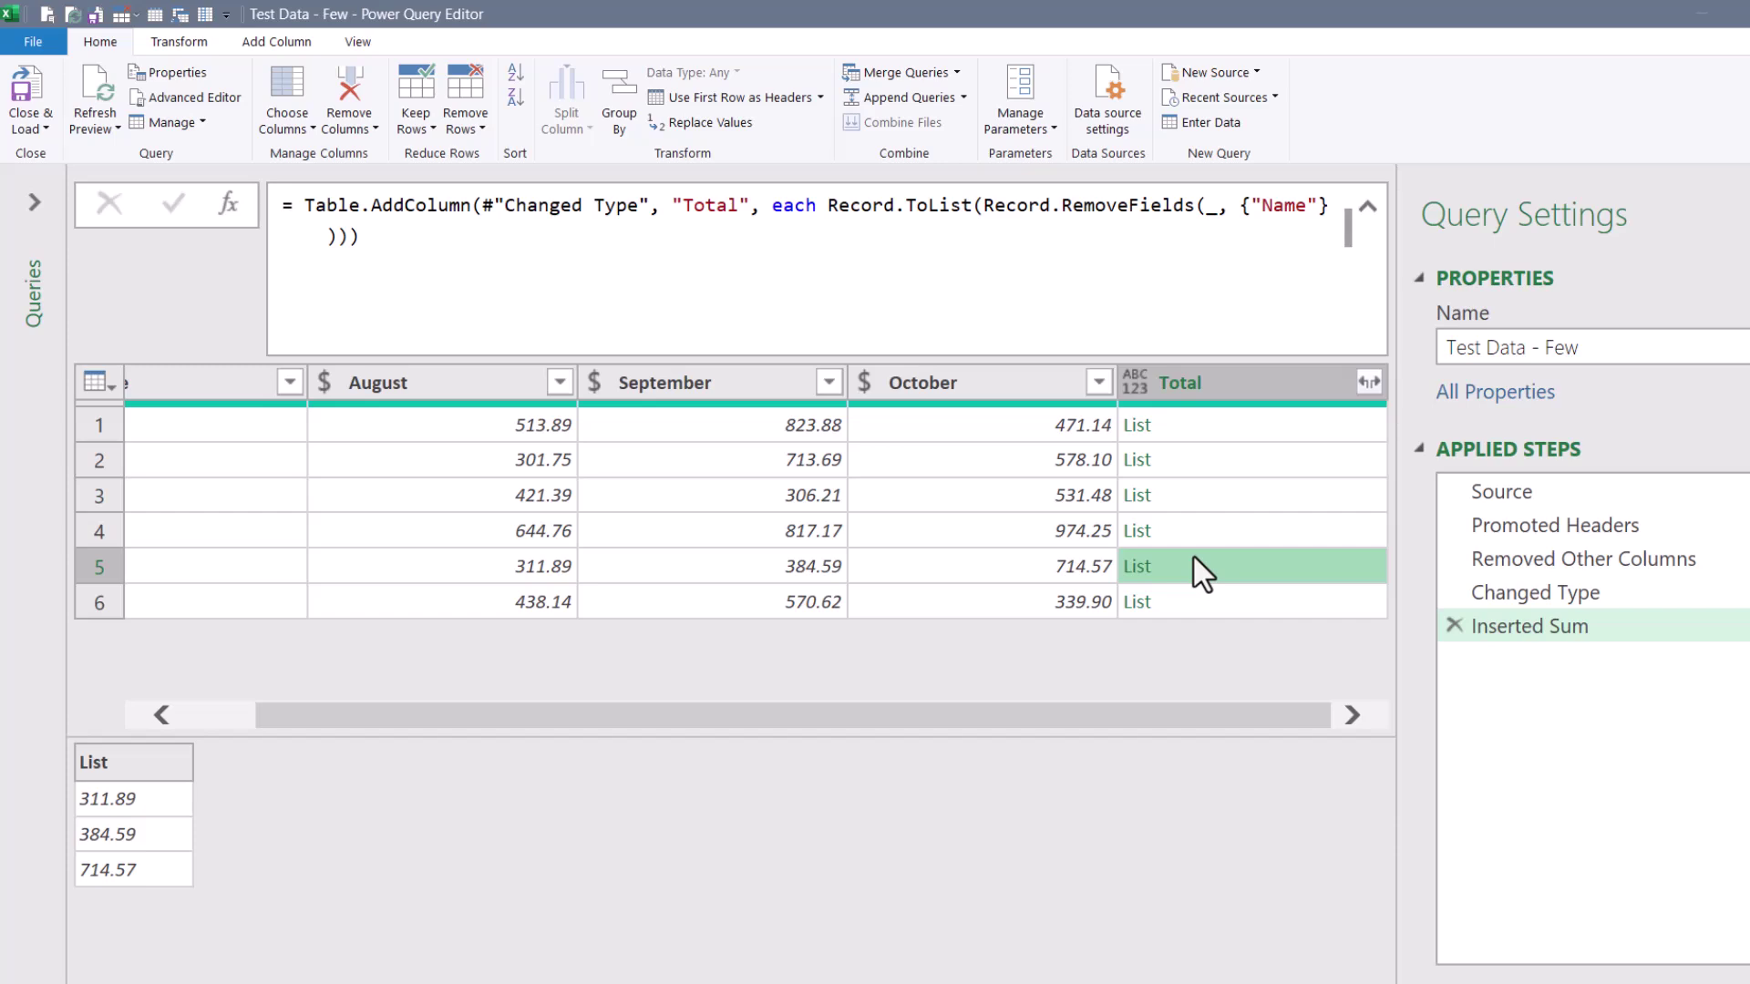
Wrap the Record.ToList expression in List.Sum so the Total column adds up each row's remaining values.
left_click_drag(839, 205, 1331, 205)
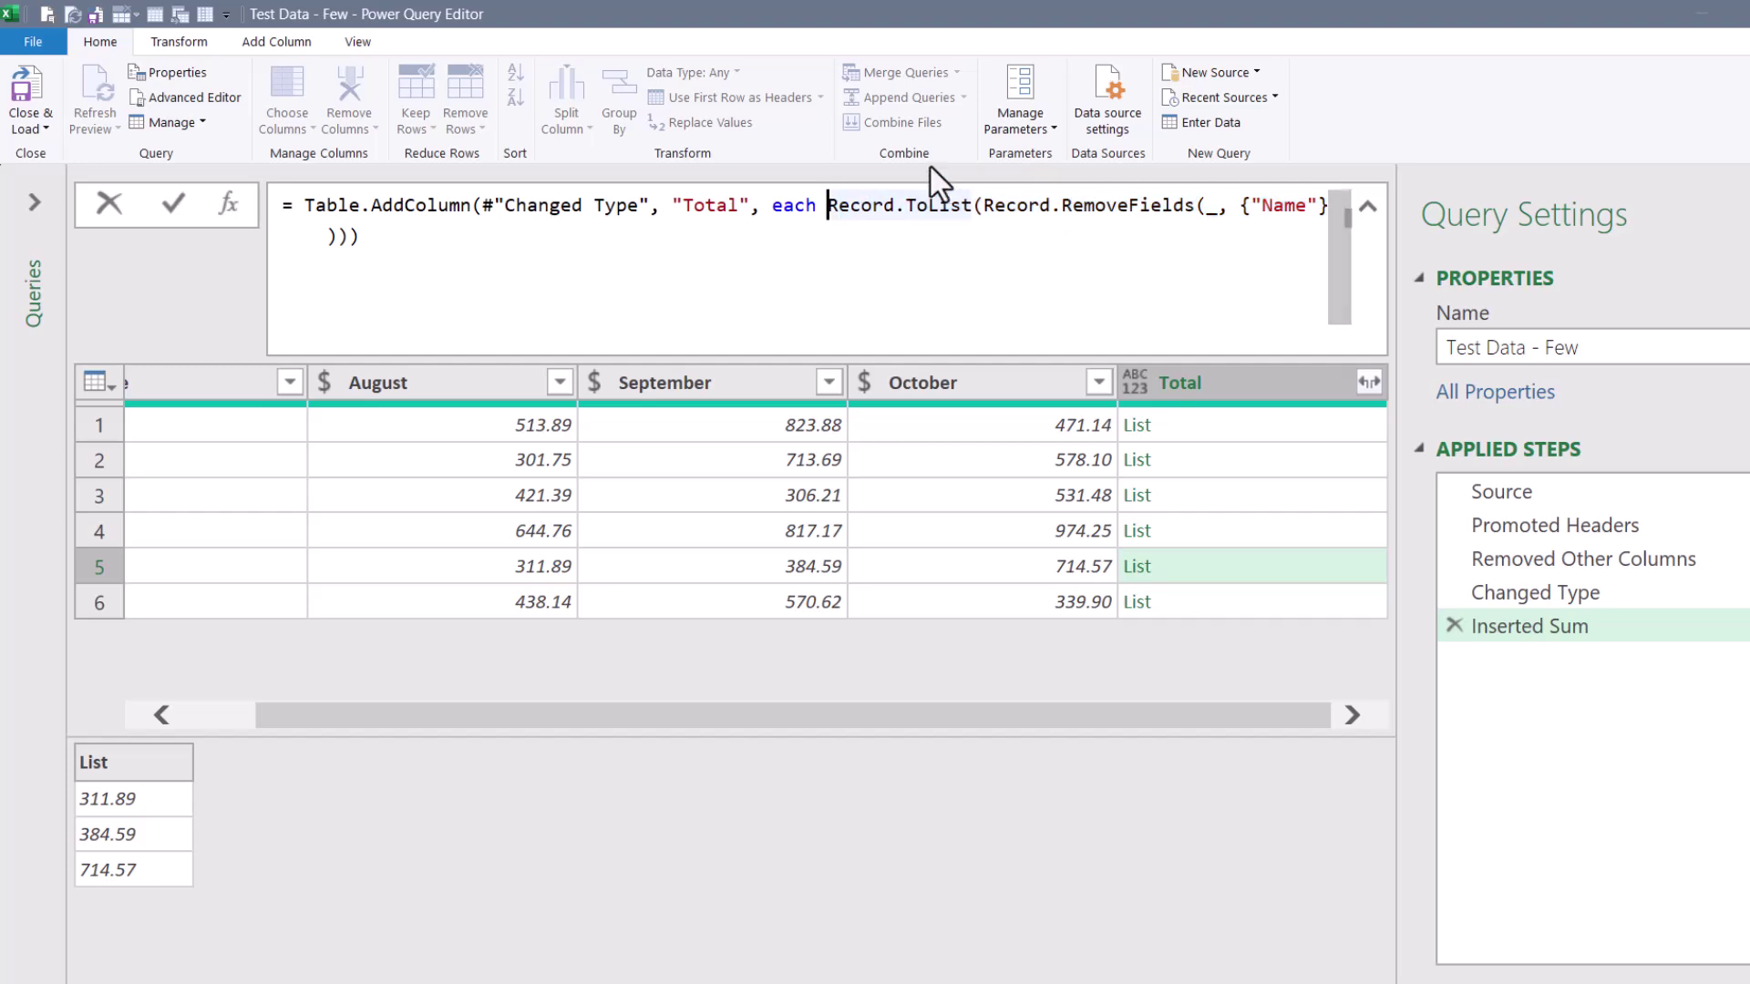
left_click(827, 208)
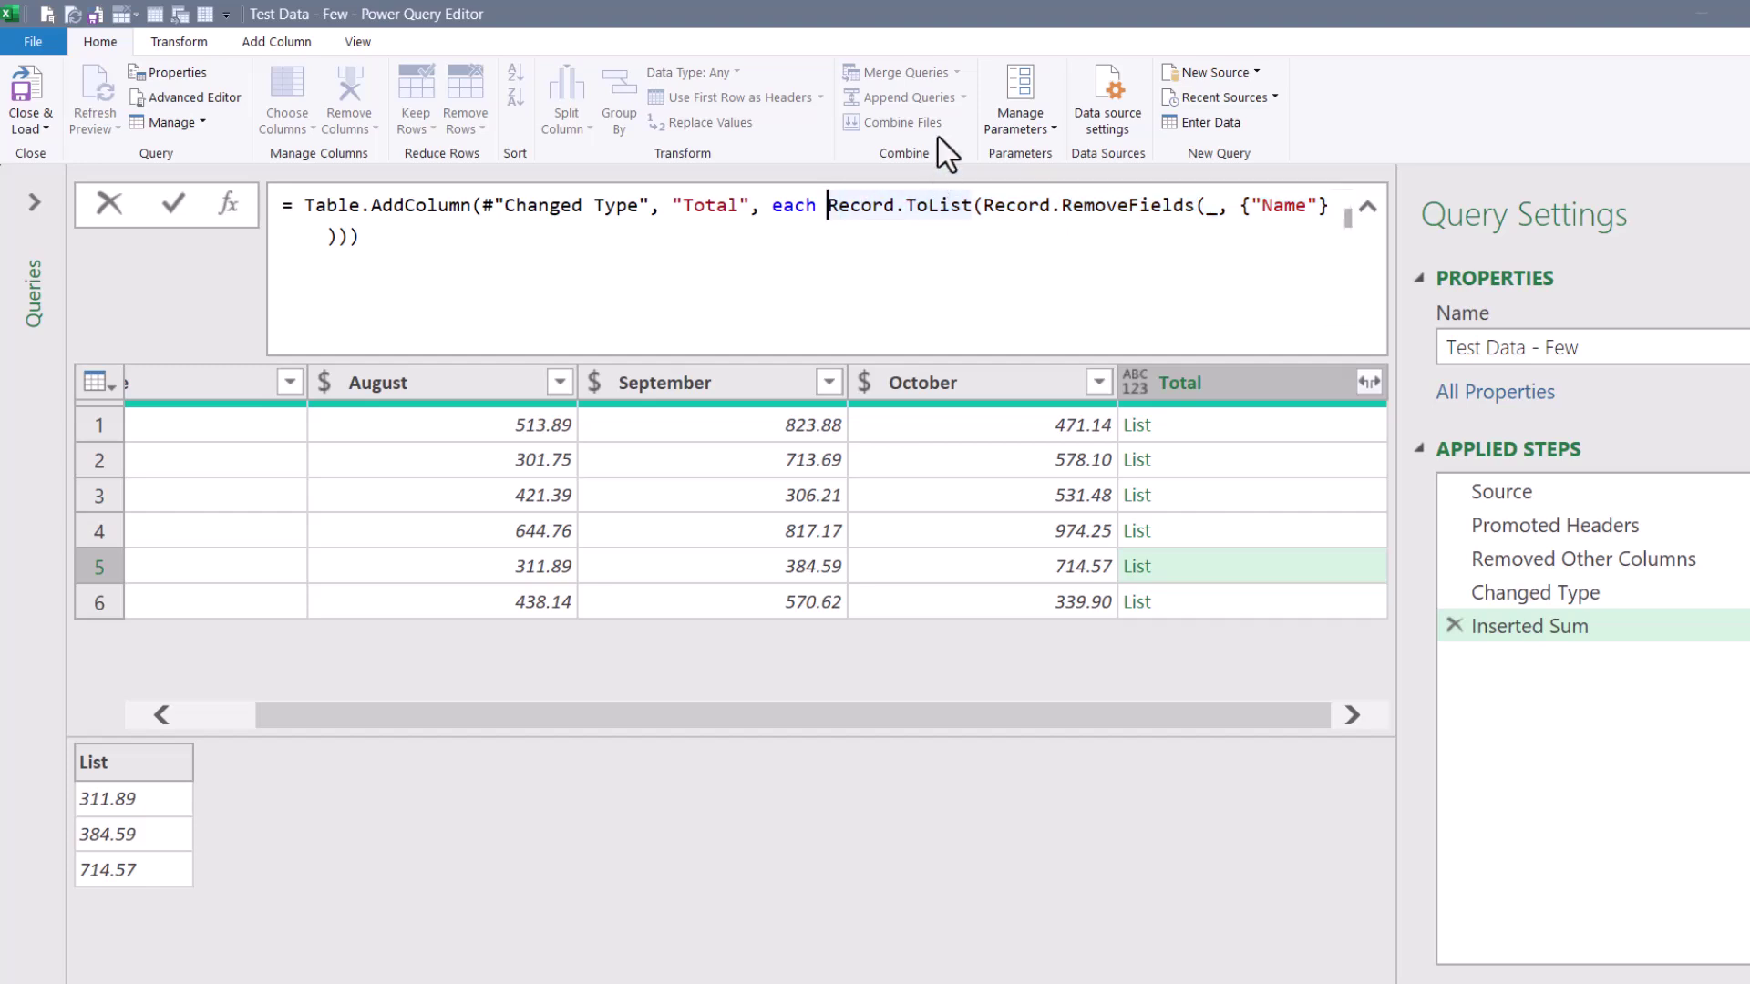
type("lists")
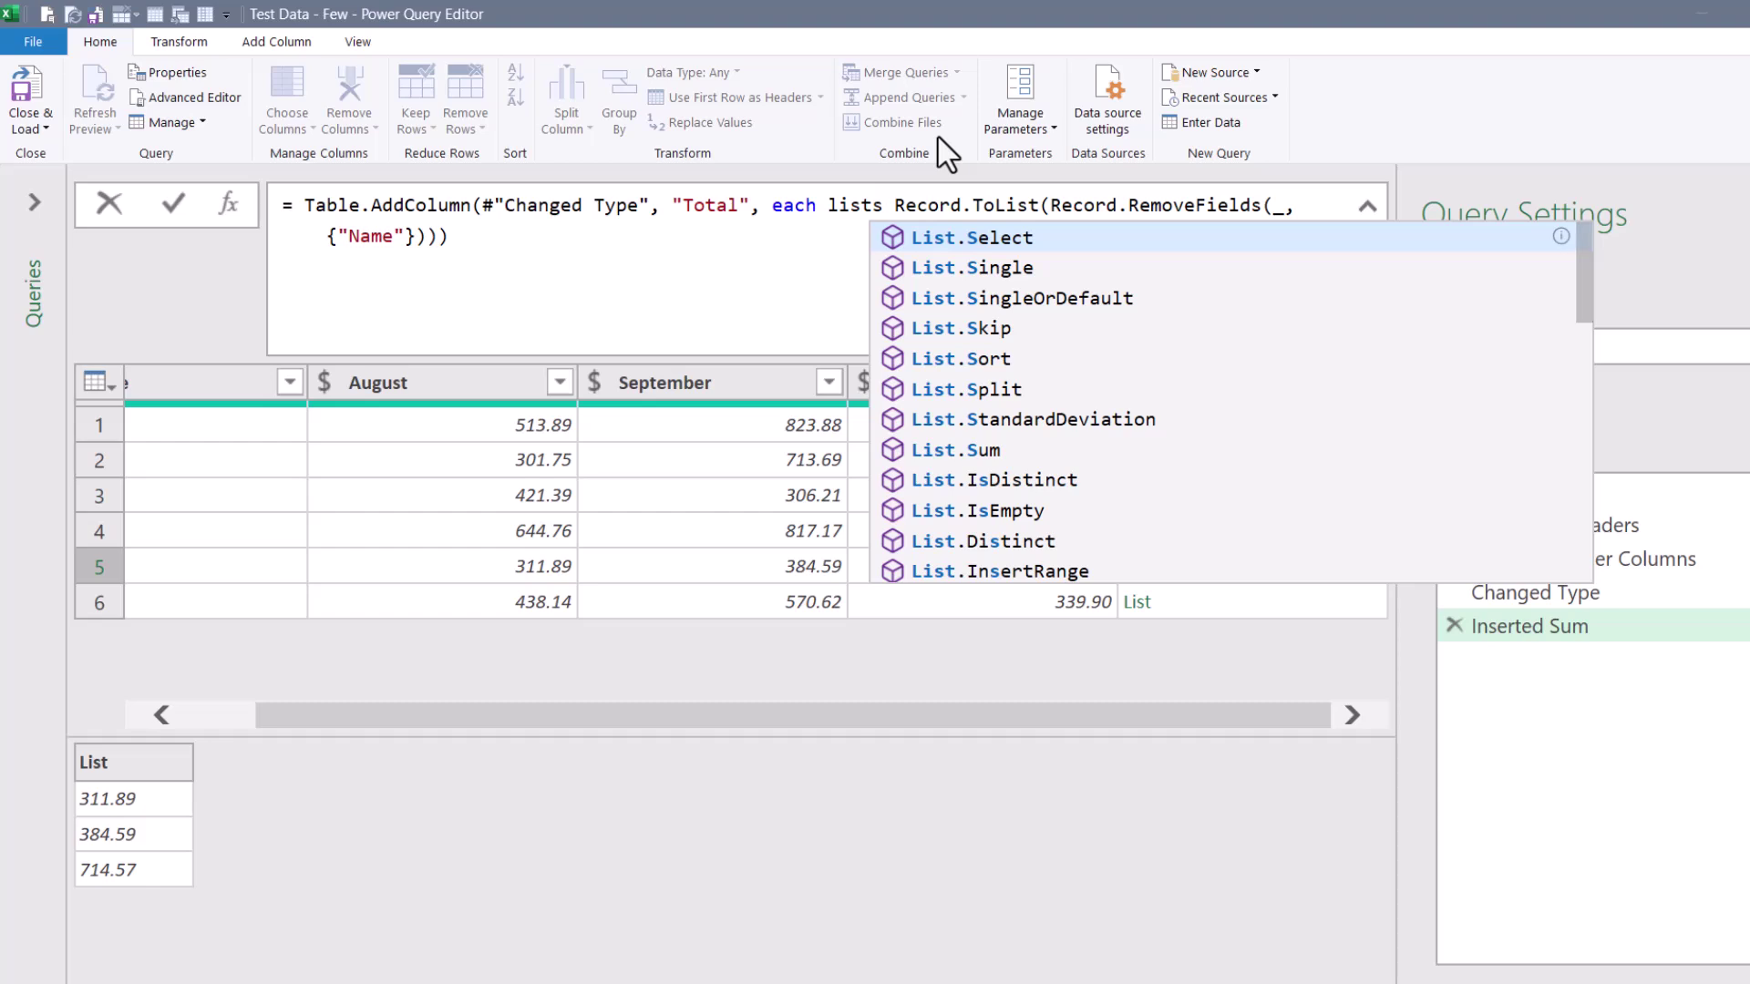
key("Down")
key("Down")
key("Down")
key("Down")
key("Down")
key("Down")
key("Down")
key("Tab")
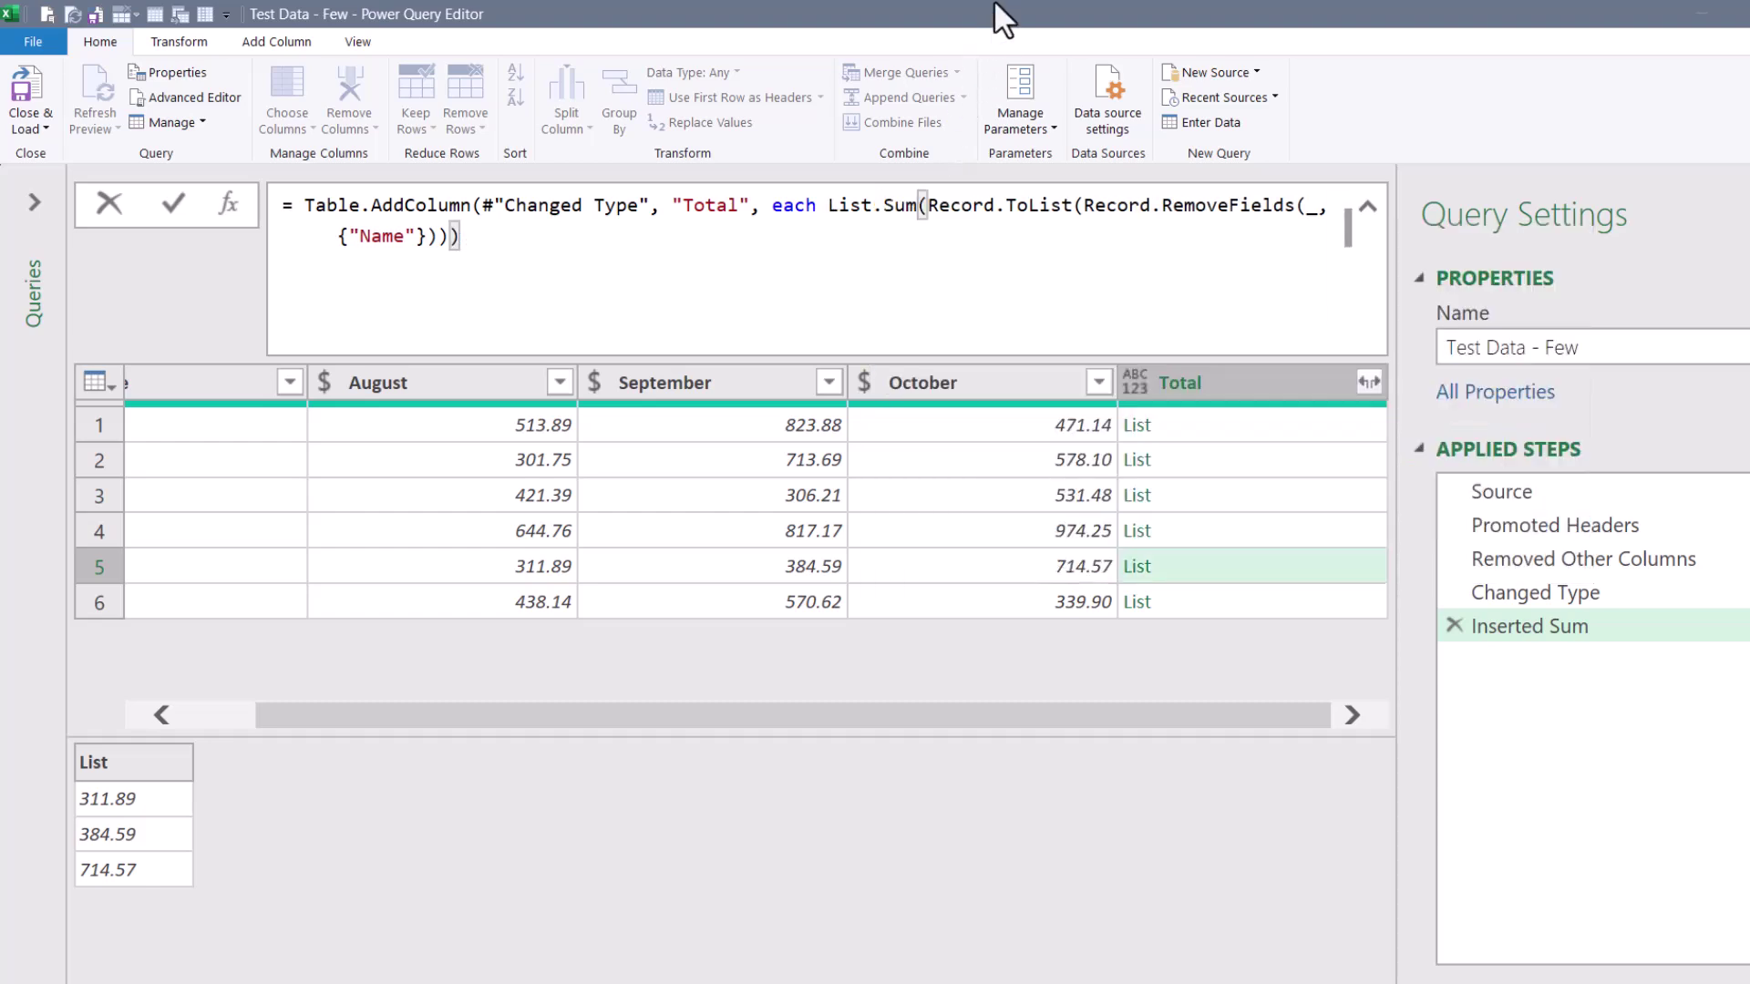
type(")")
key("Return")
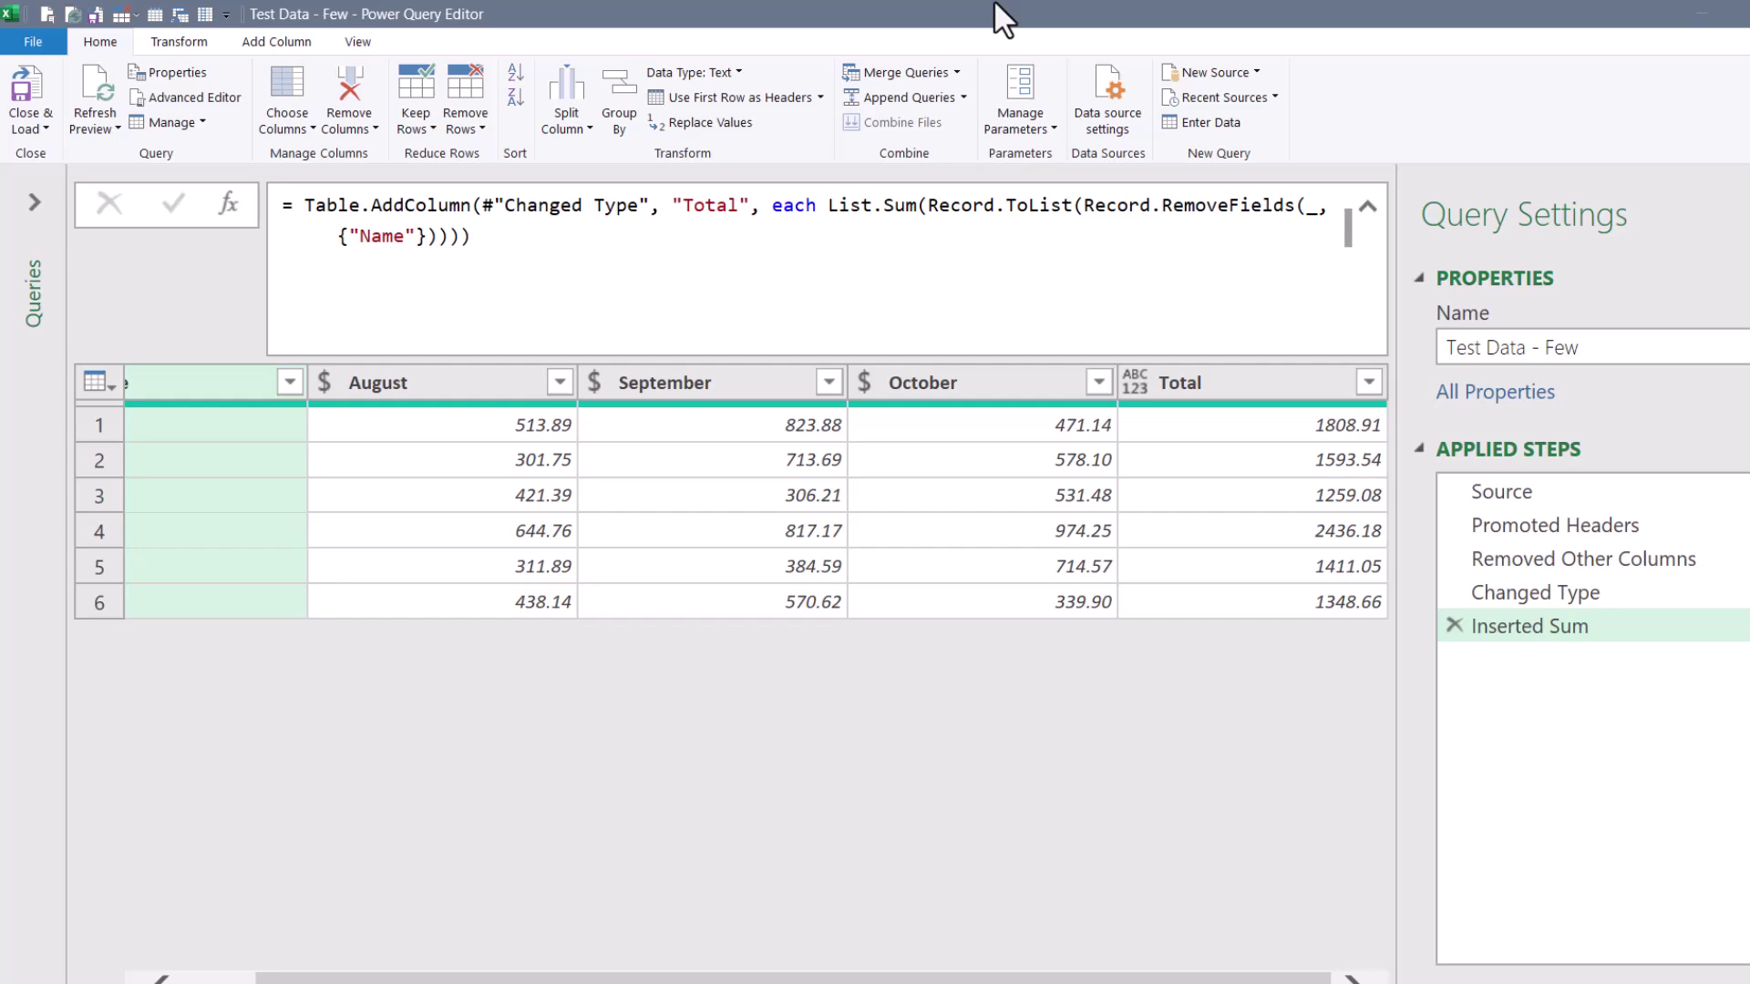
Set the Total column's data type to Currency.
left_click(1135, 382)
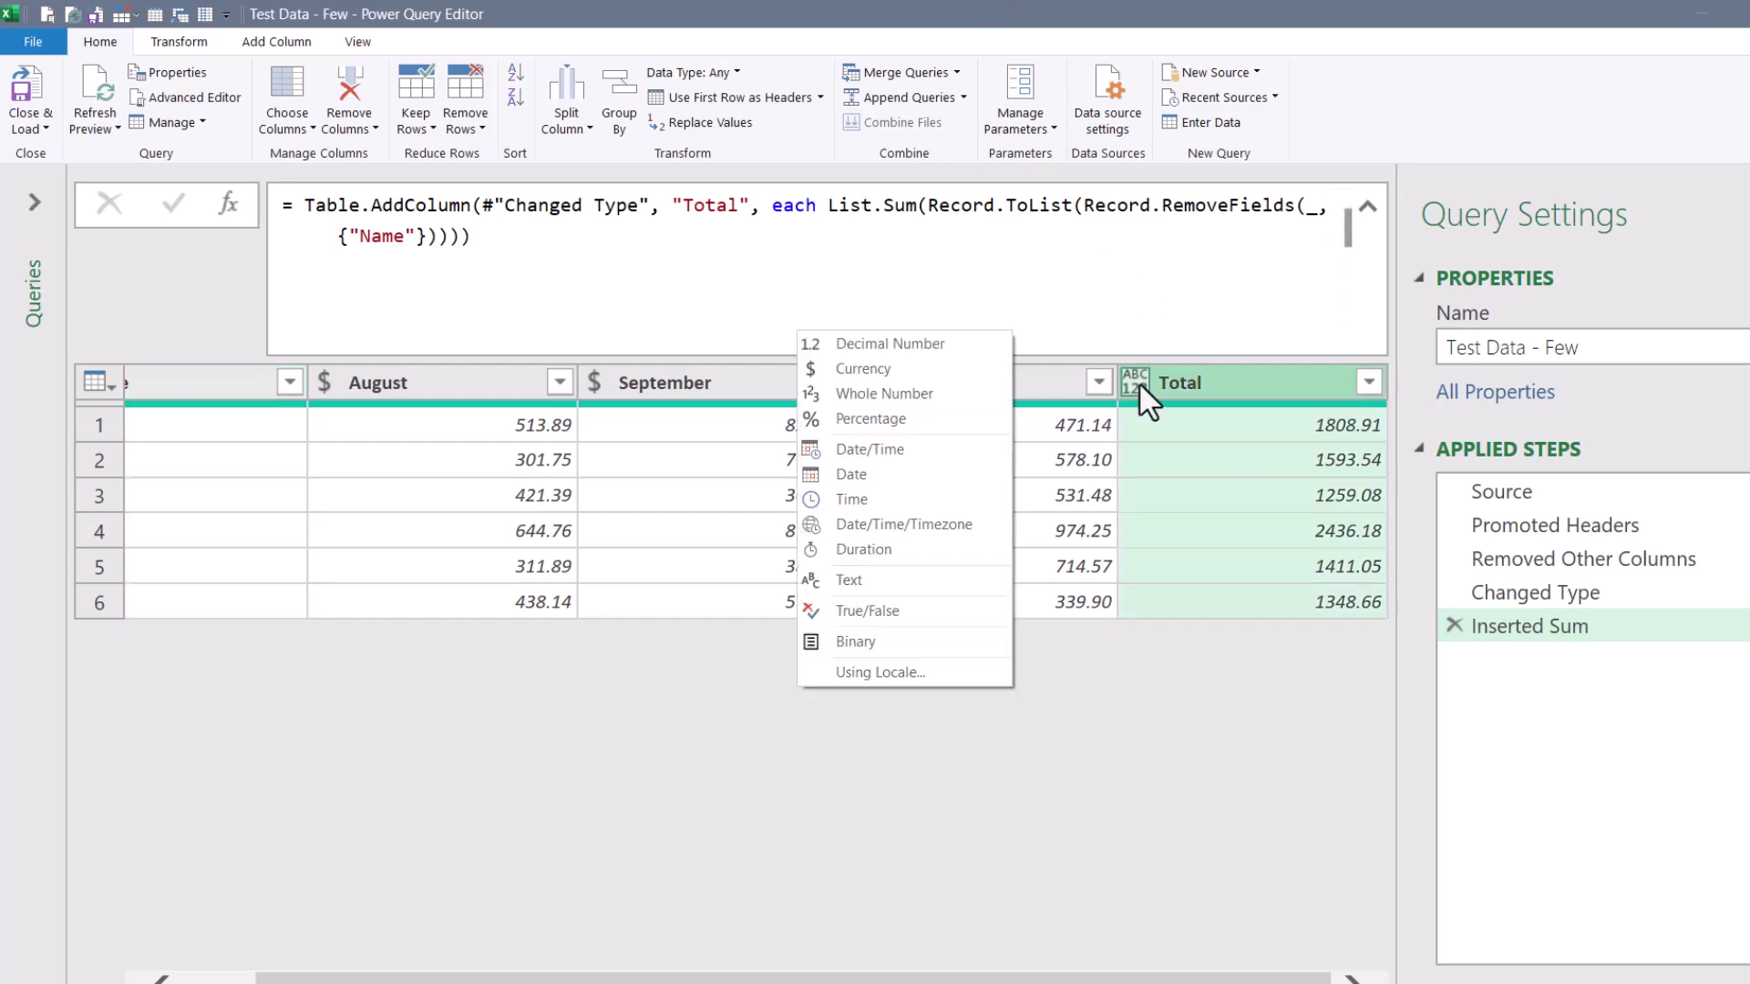
left_click(879, 368)
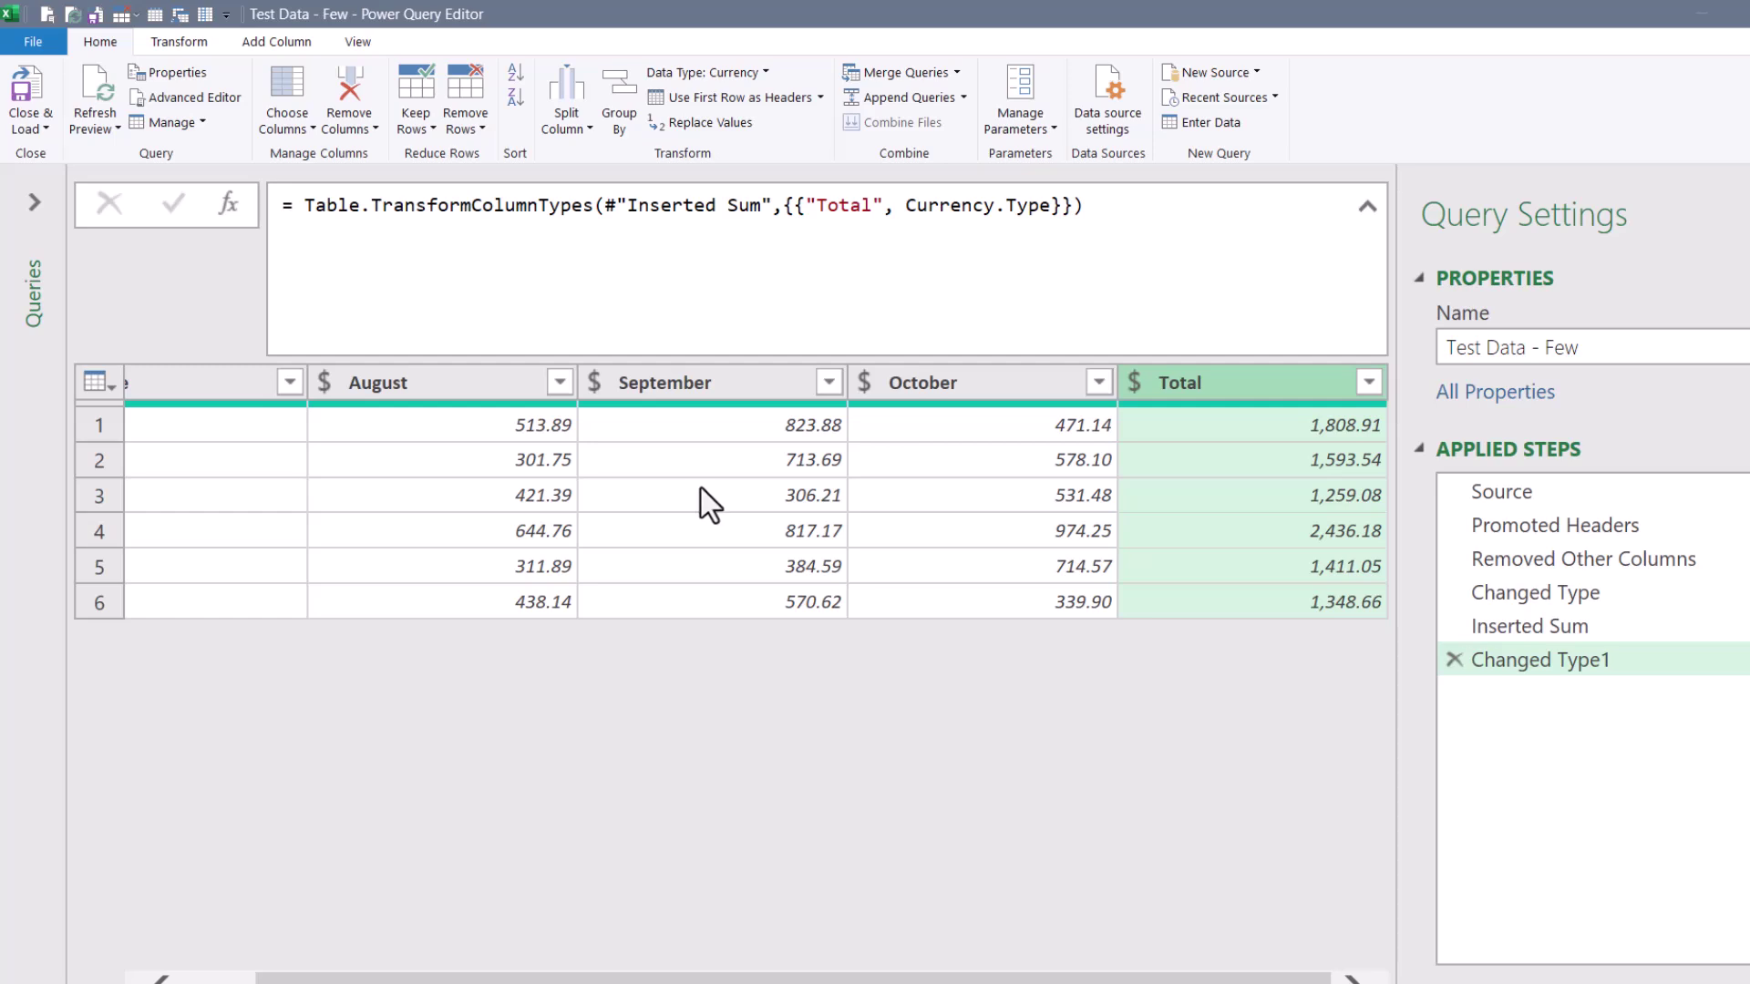
Point the query's Source step to "Test Data - Few.txt" and check the final Changed Type1 step.
key("ctrl+minus")
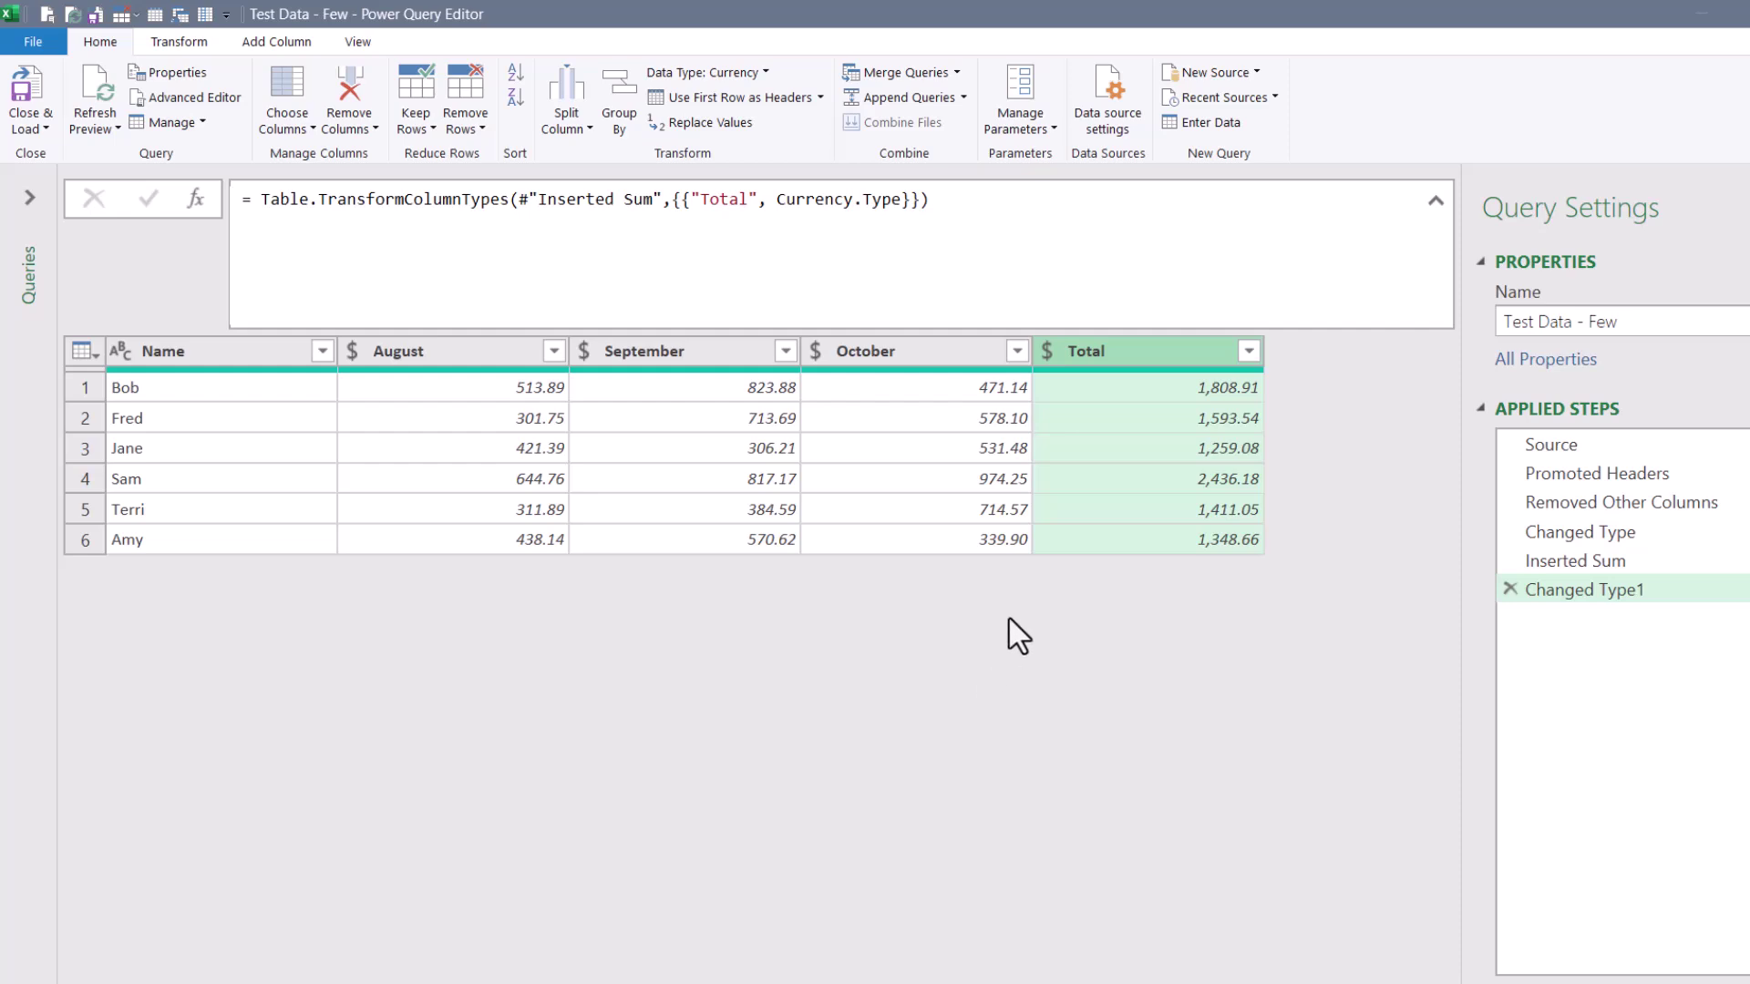
double_click(1531, 444)
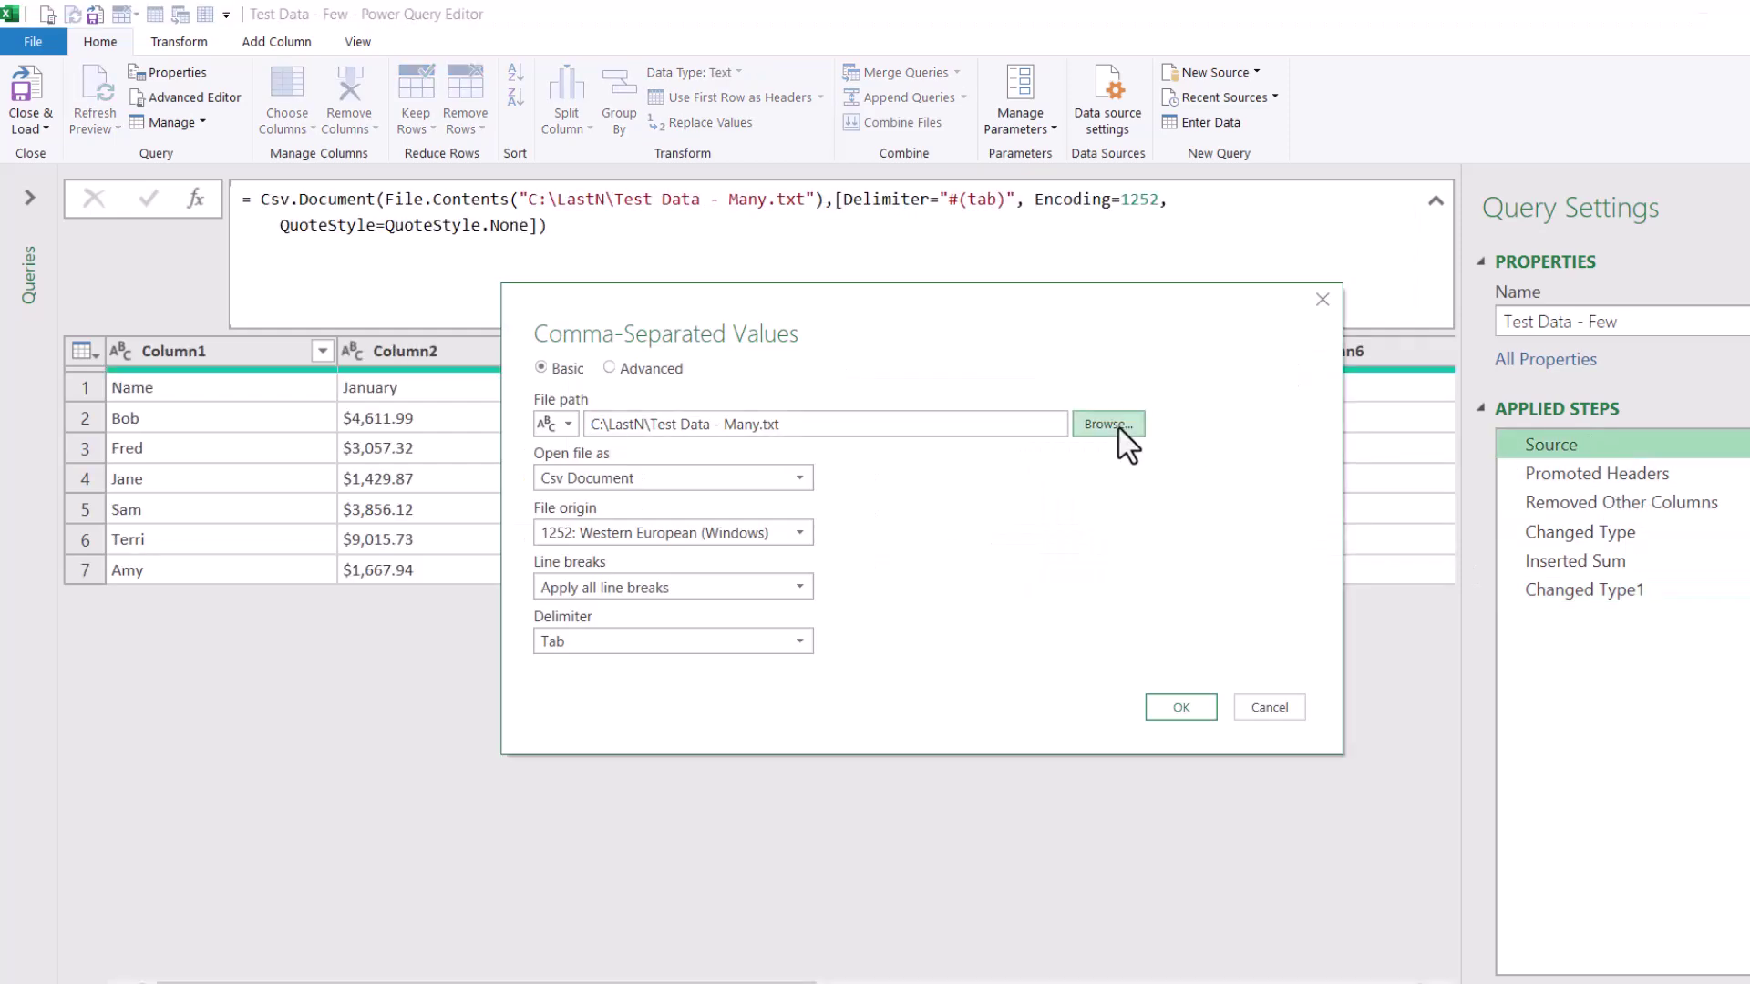
left_click(1119, 427)
left_click(303, 343)
double_click(310, 355)
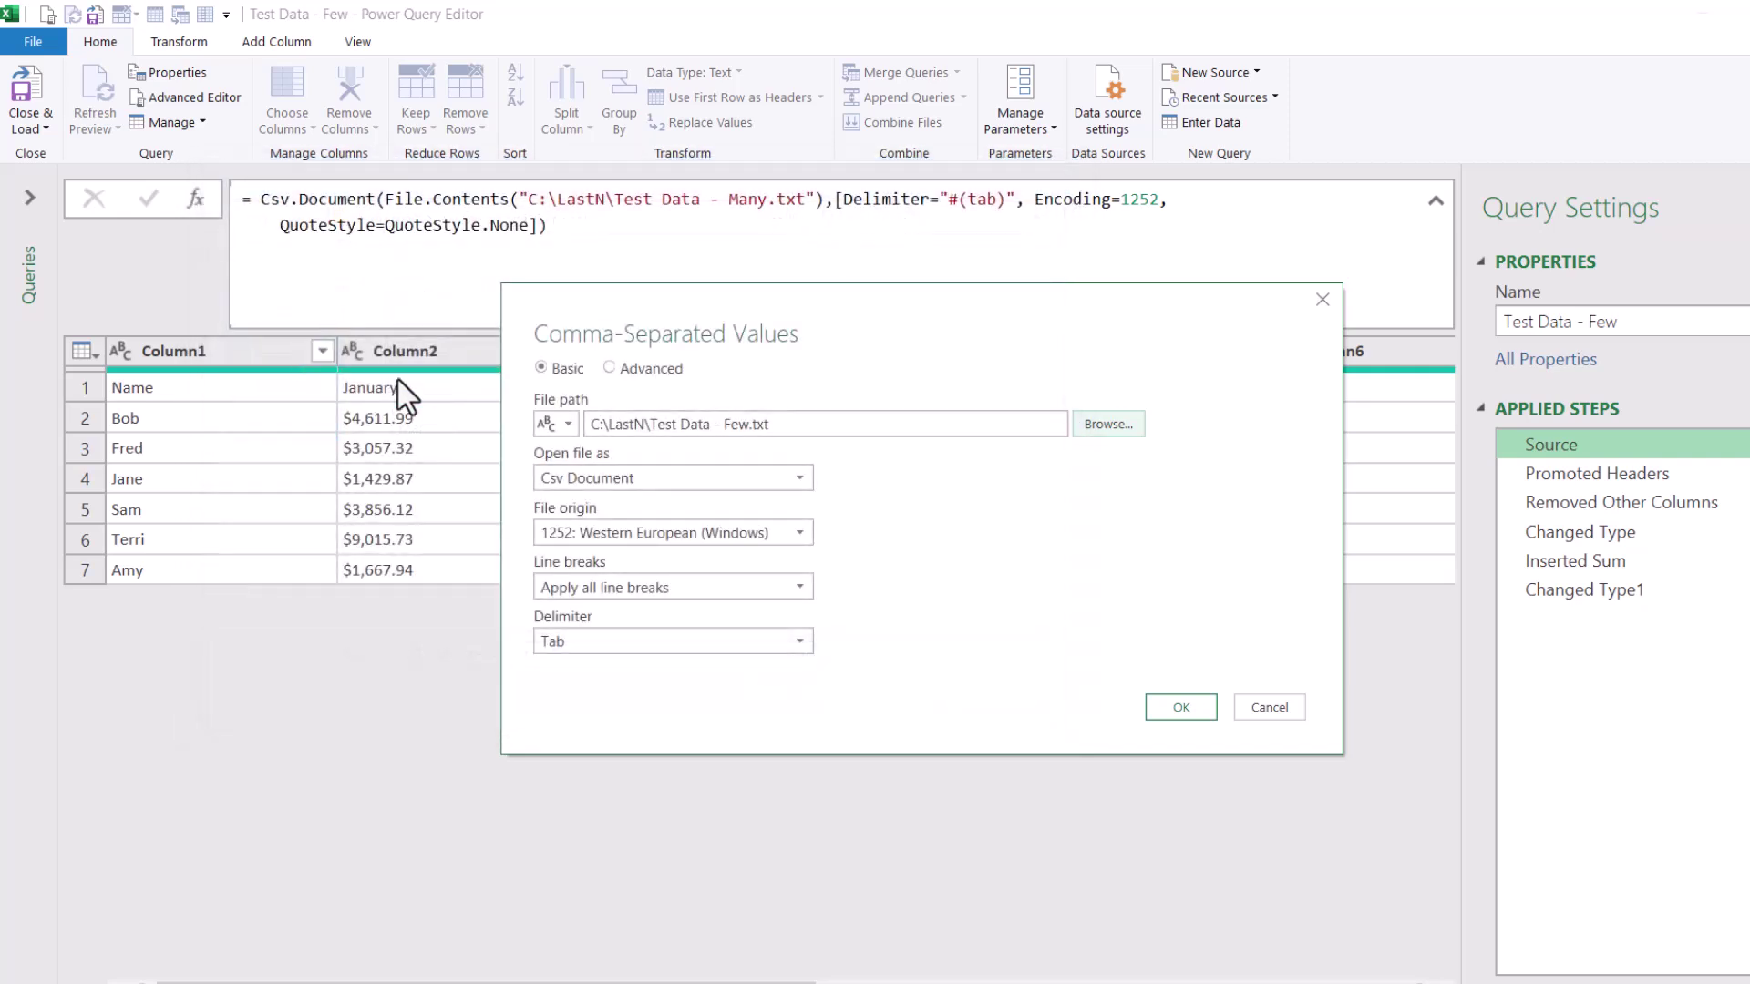
left_click(1204, 717)
left_click(1602, 592)
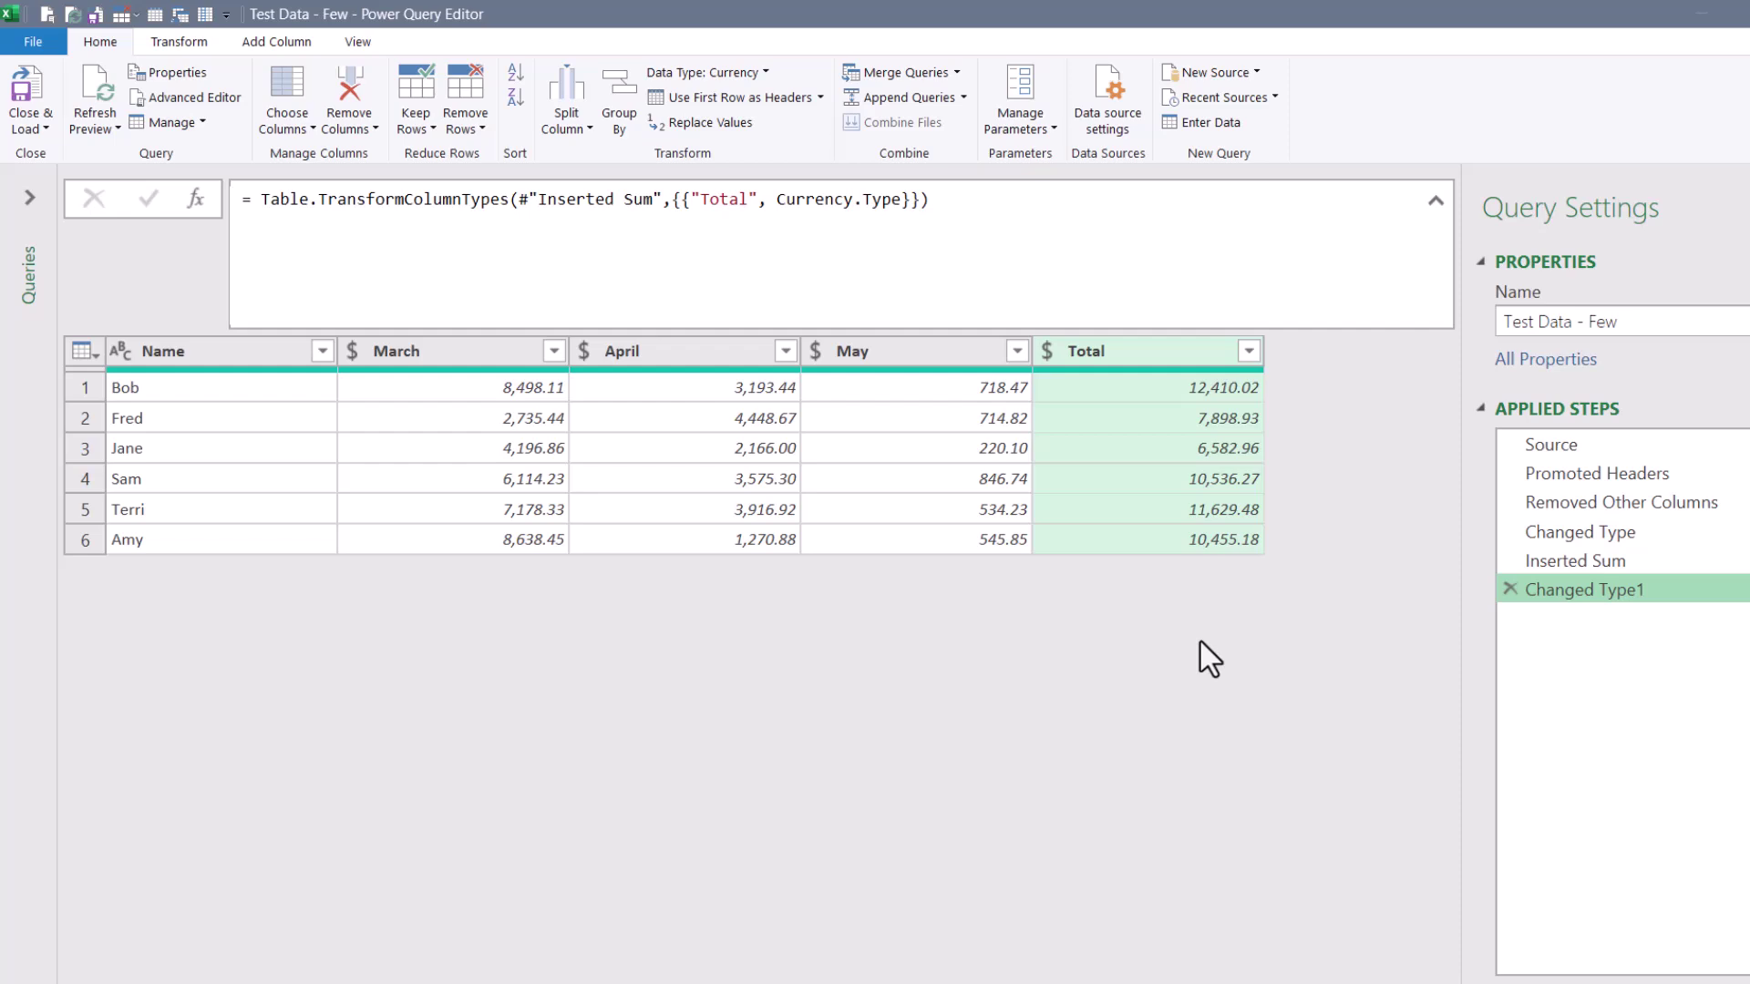
Switch the Source step's file back to "Test Data - Many.txt" and select the final Changed Type1 step.
double_click(1551, 444)
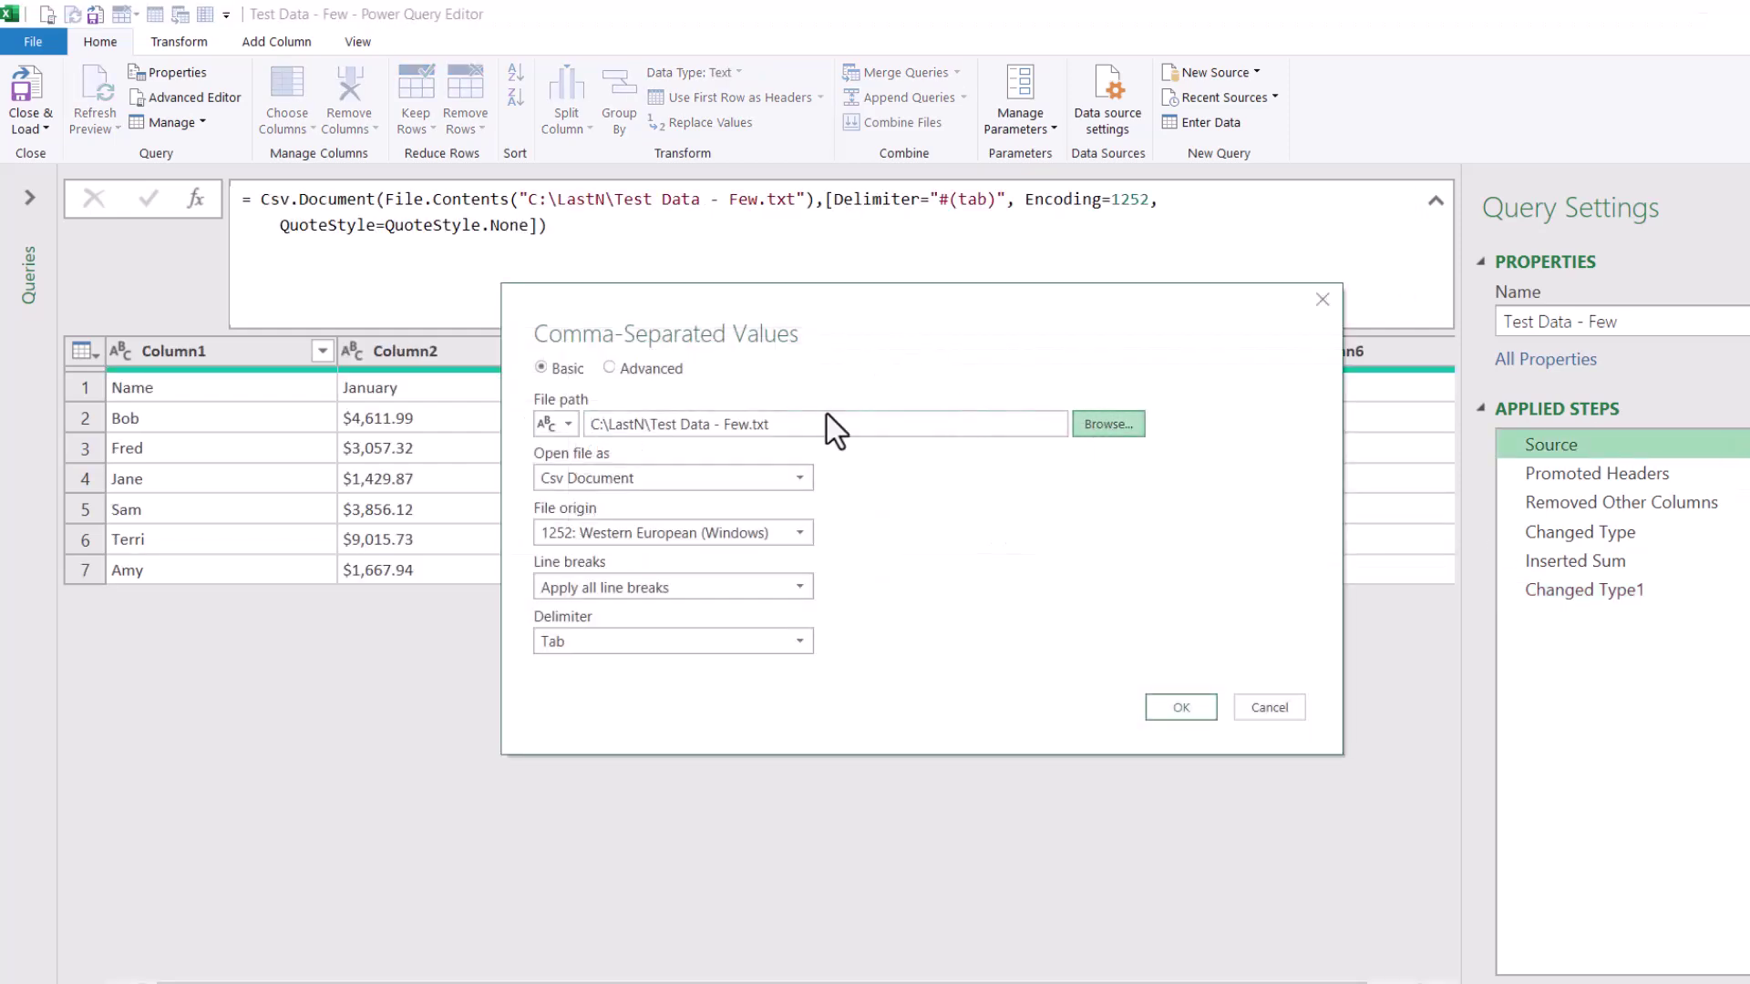
left_click(1109, 424)
double_click(410, 390)
left_click(1181, 707)
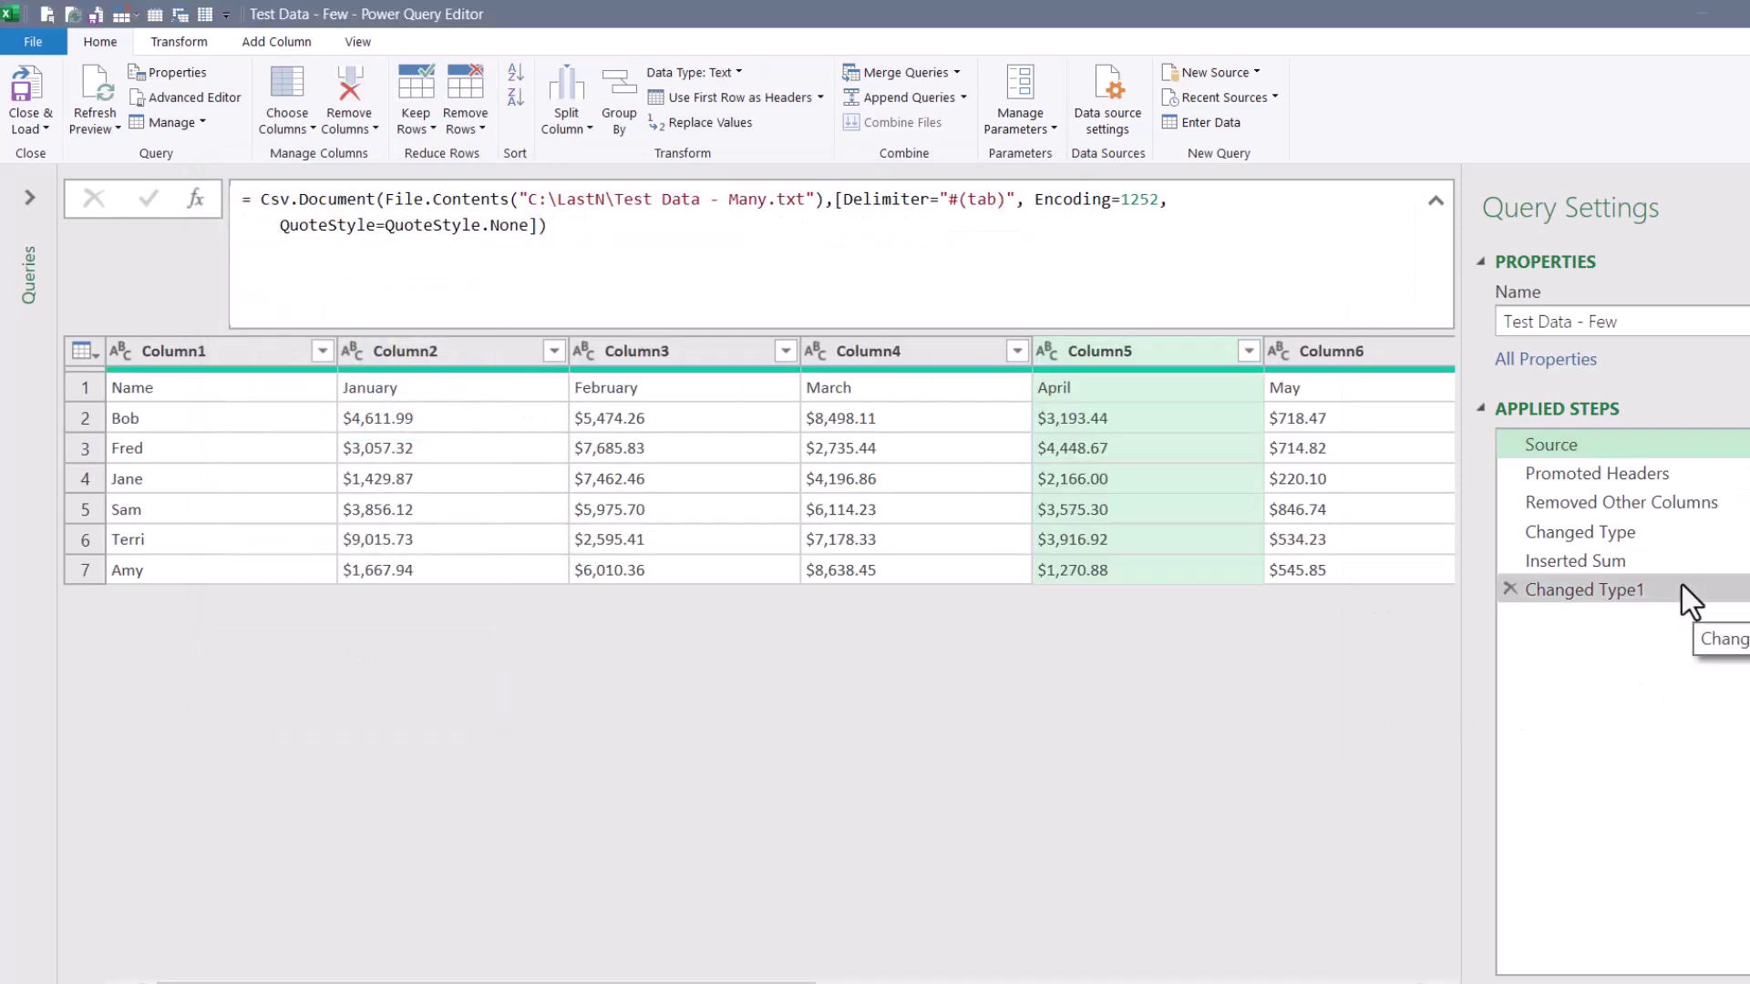
left_click(1682, 589)
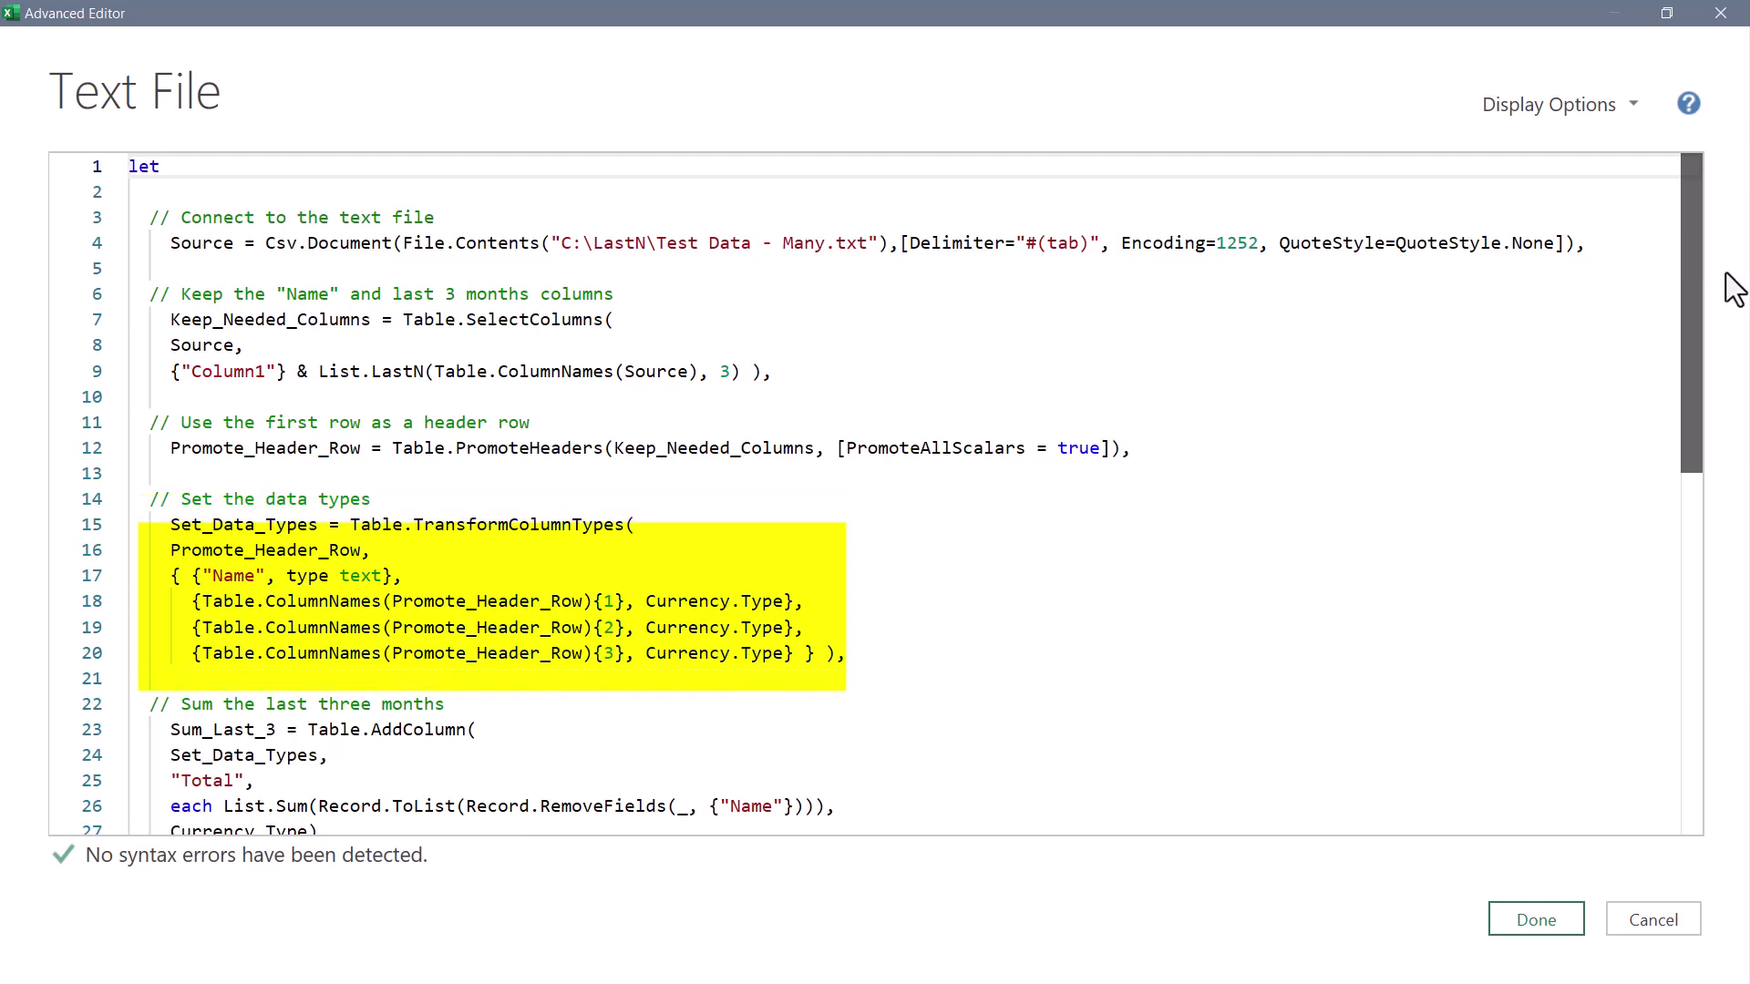
scroll(1737, 296, "down", 2)
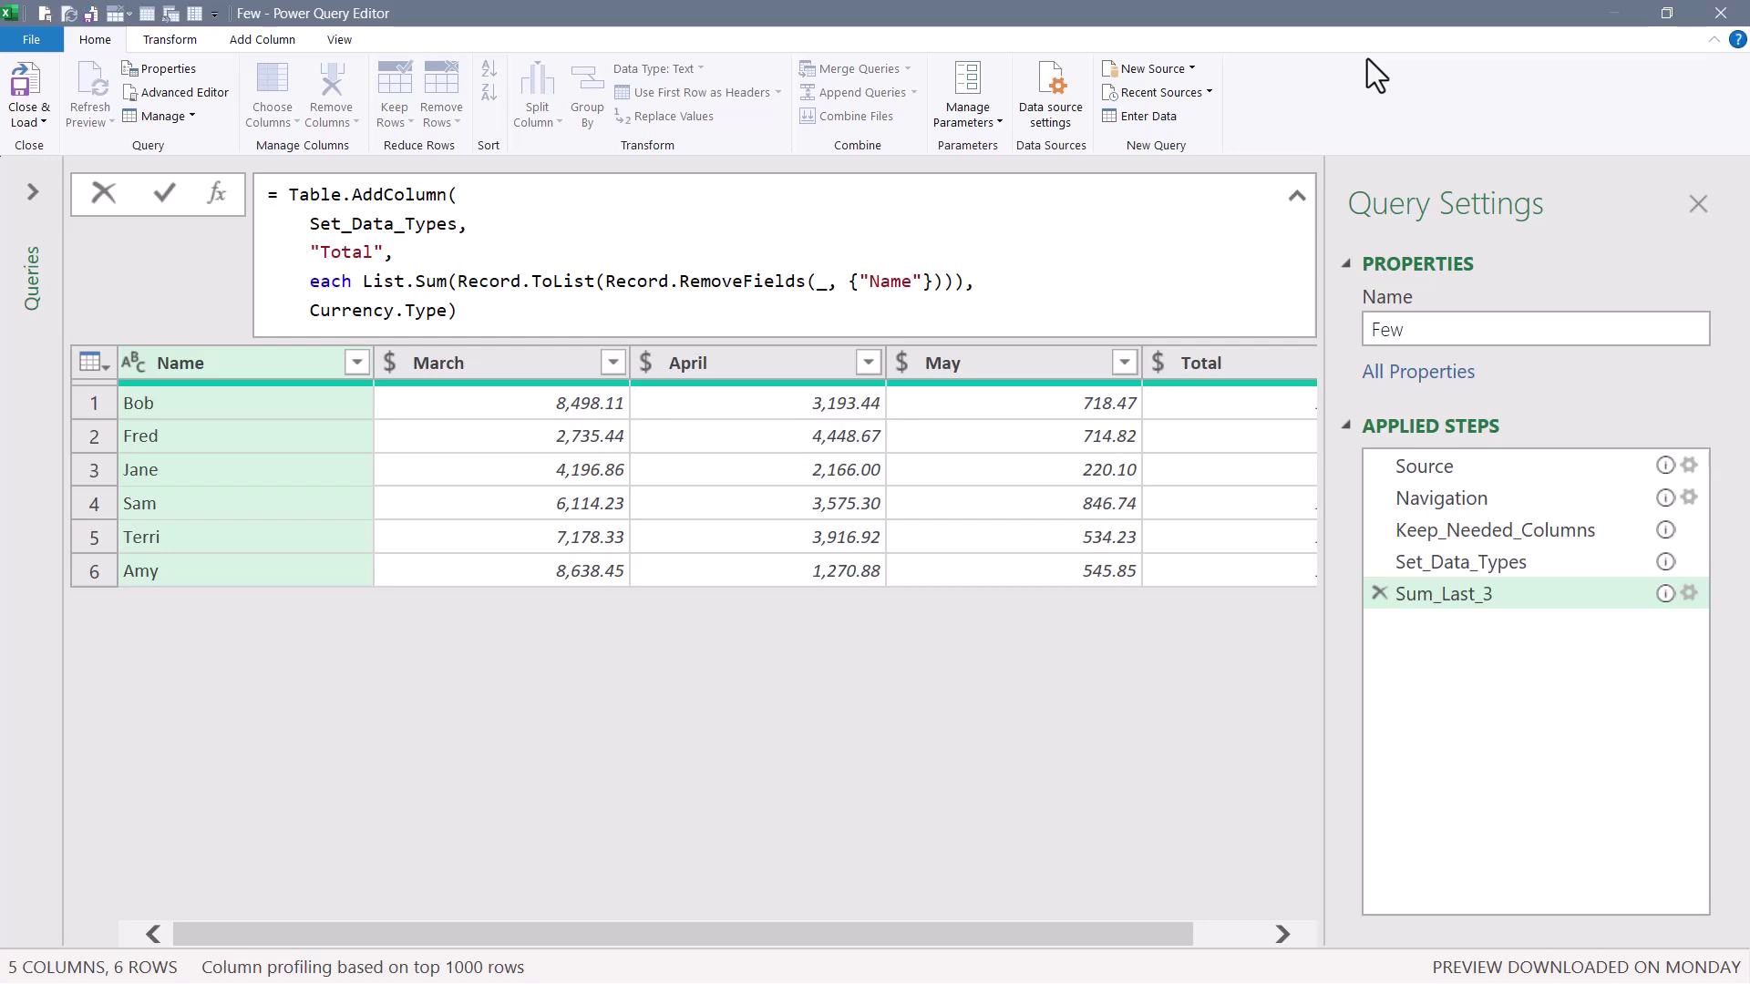
Change the Excel query's Source formula to load "Test Data - Many.xlsx" and check the Sum_Last_3 step.
left_click(1489, 463)
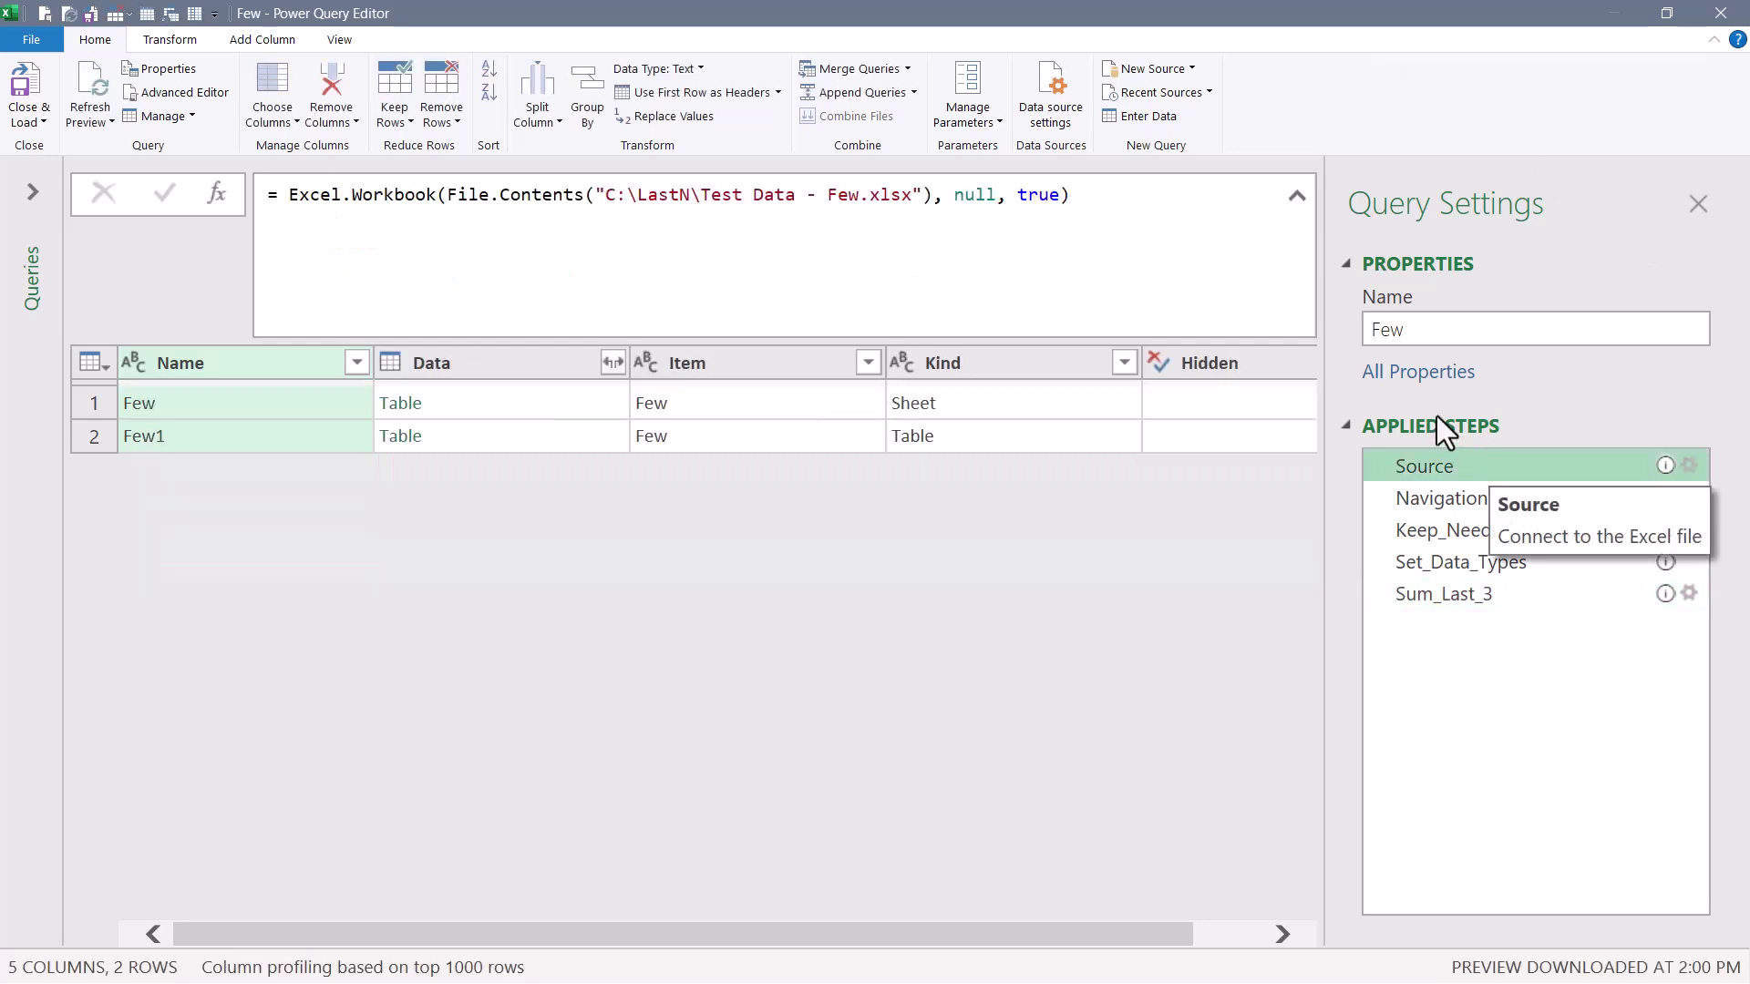
left_click_drag(825, 195, 913, 194)
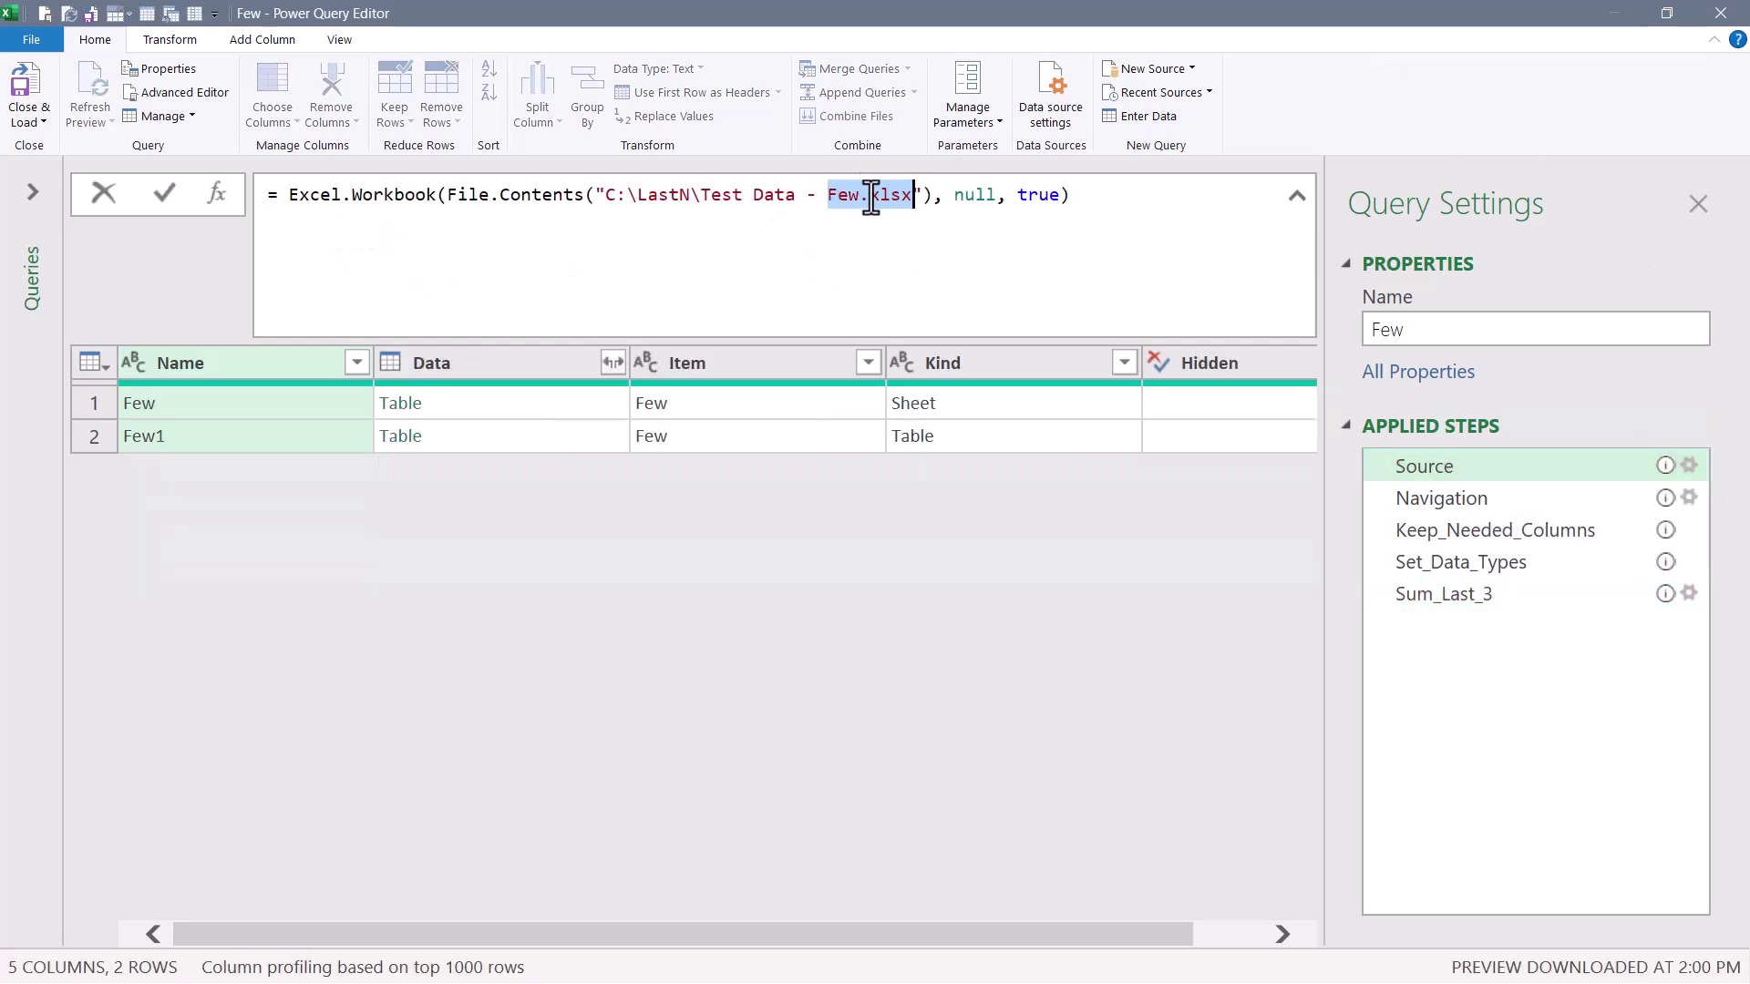
left_click(842, 194)
double_click(853, 194)
type("Many")
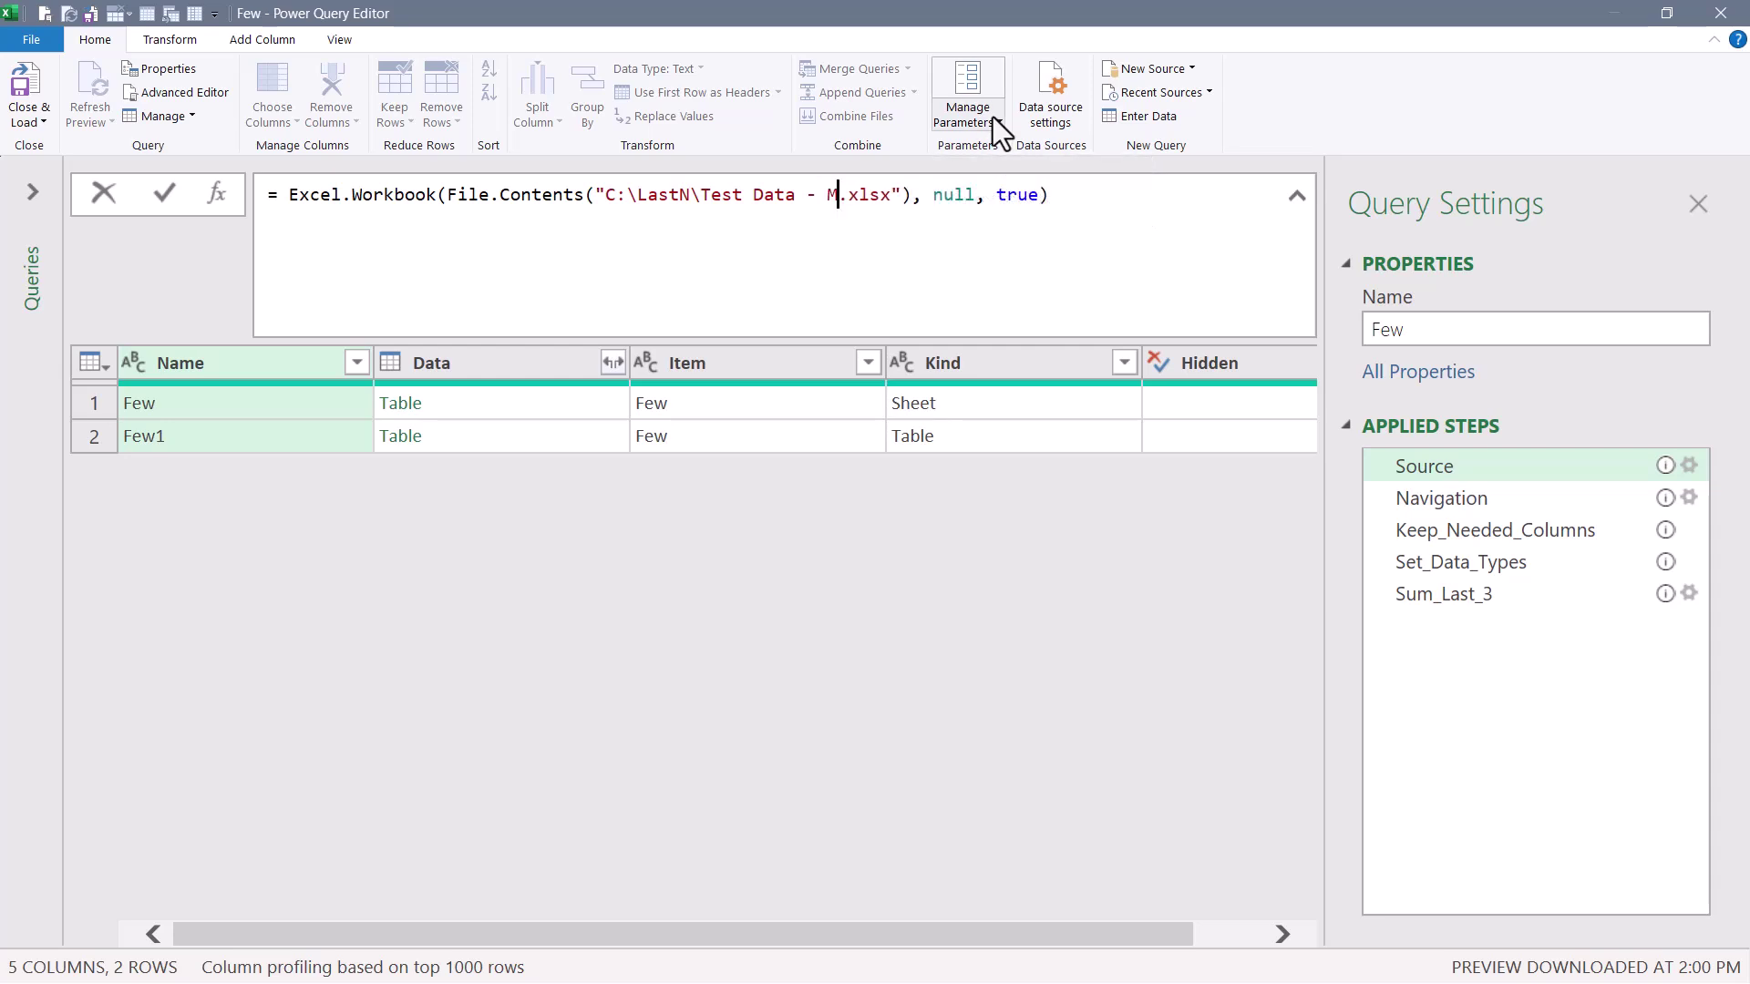
key("Return")
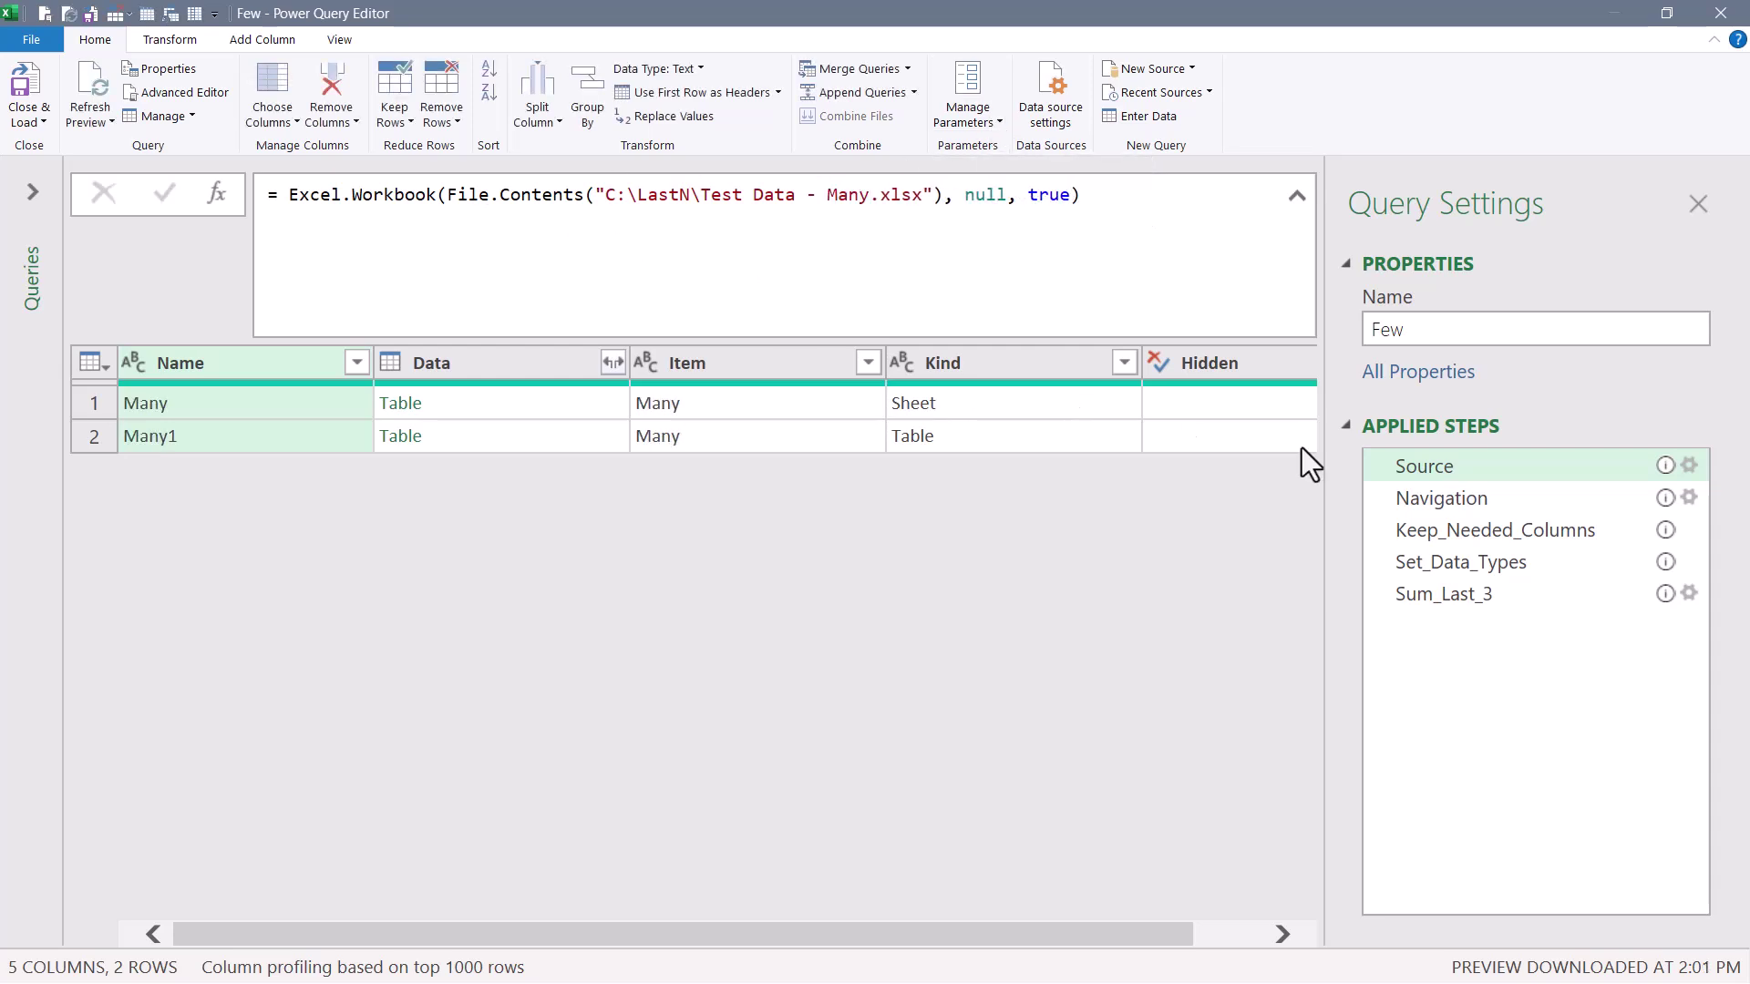
left_click(1517, 593)
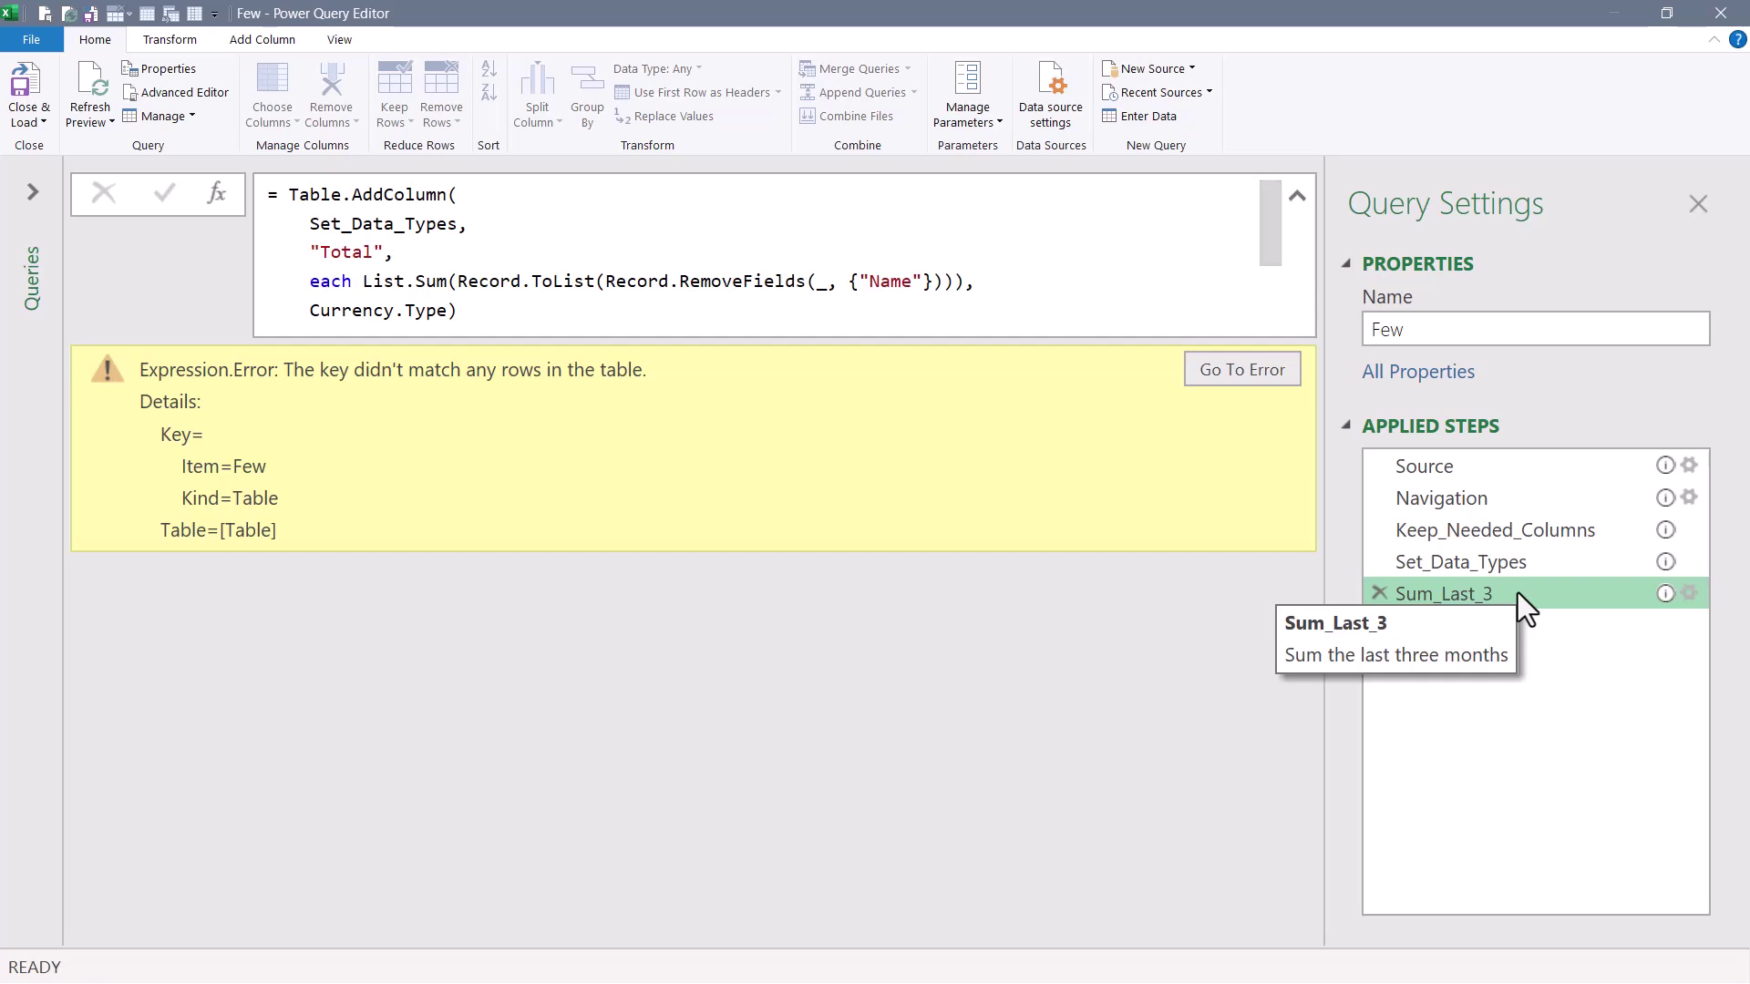
Change the Item name in the Navigation step's formula to "Many" and check the Sum_Last_3 step.
left_click(1500, 502)
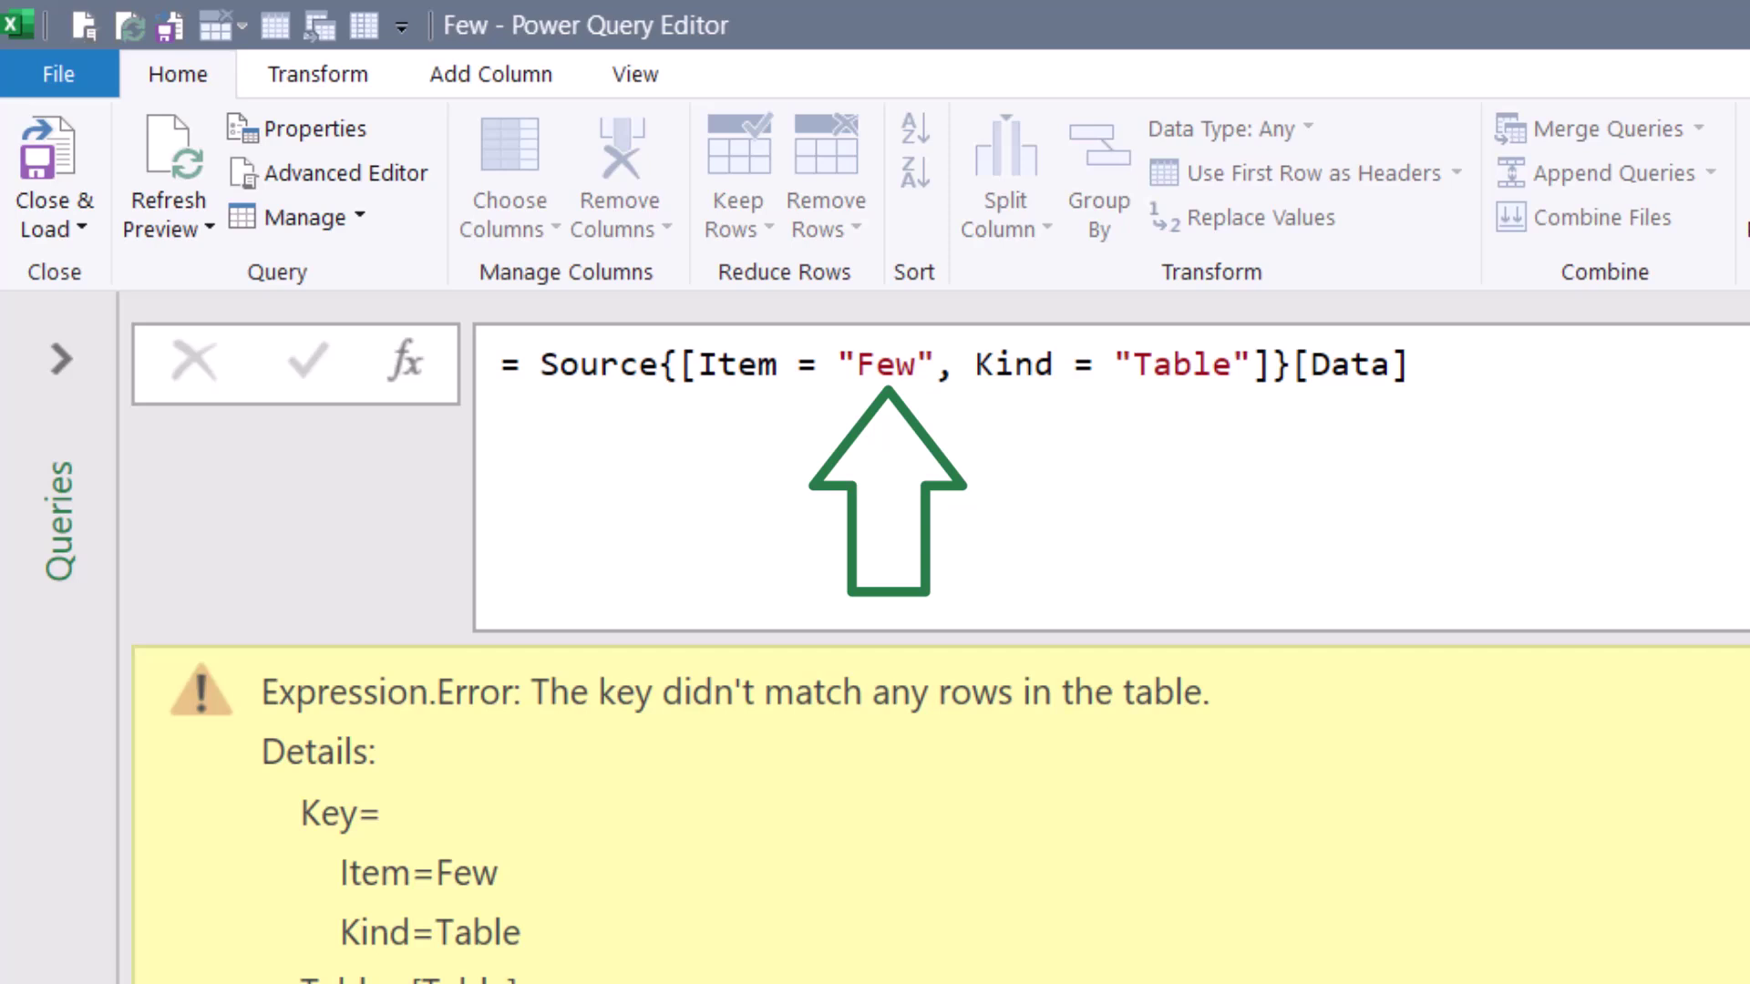
left_click(890, 367)
double_click(896, 367)
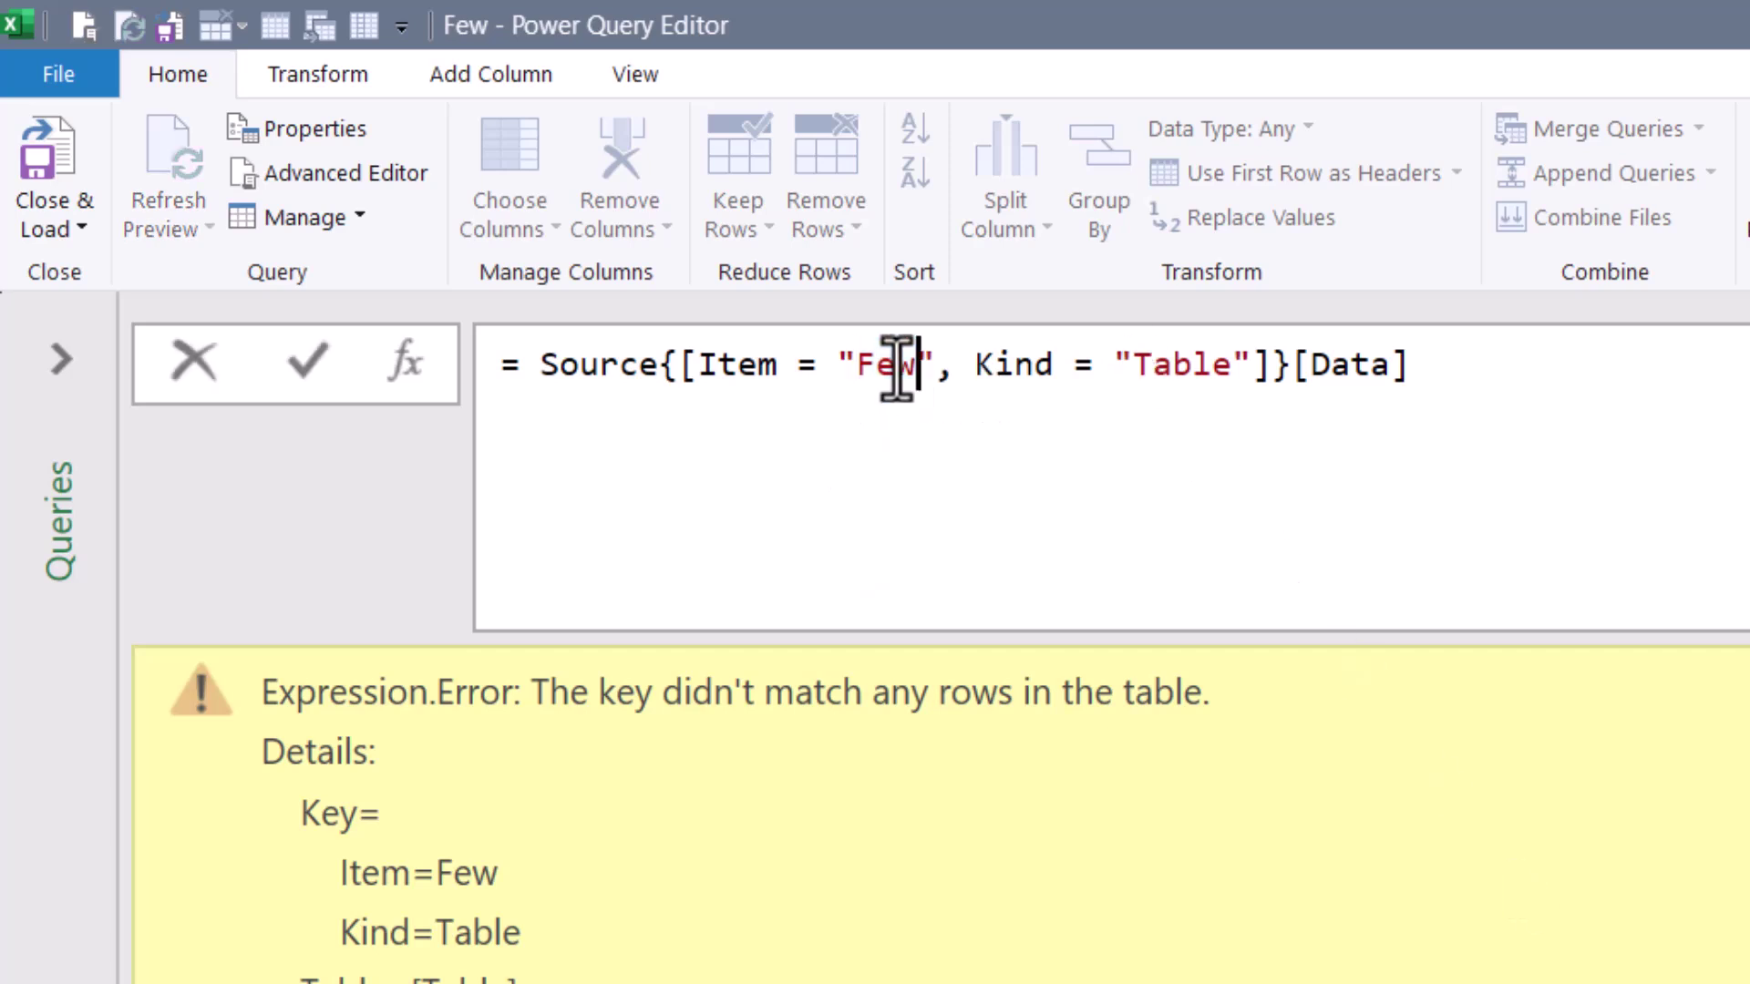
type("Many")
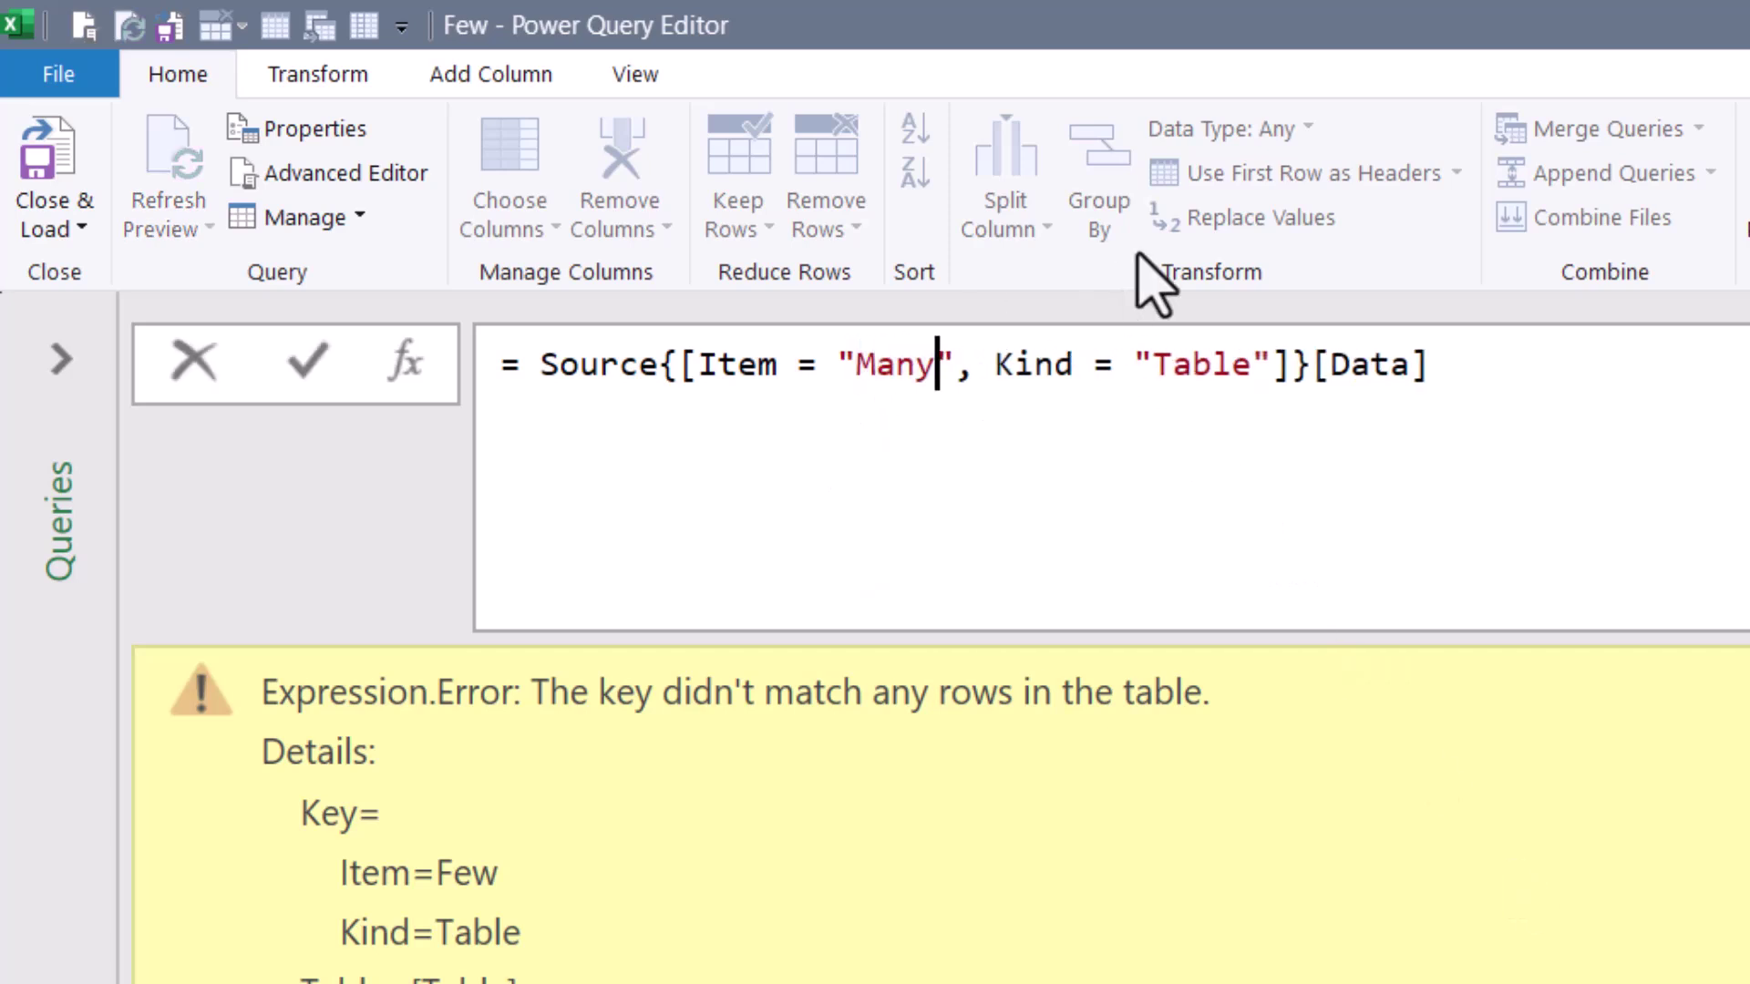
key("Return")
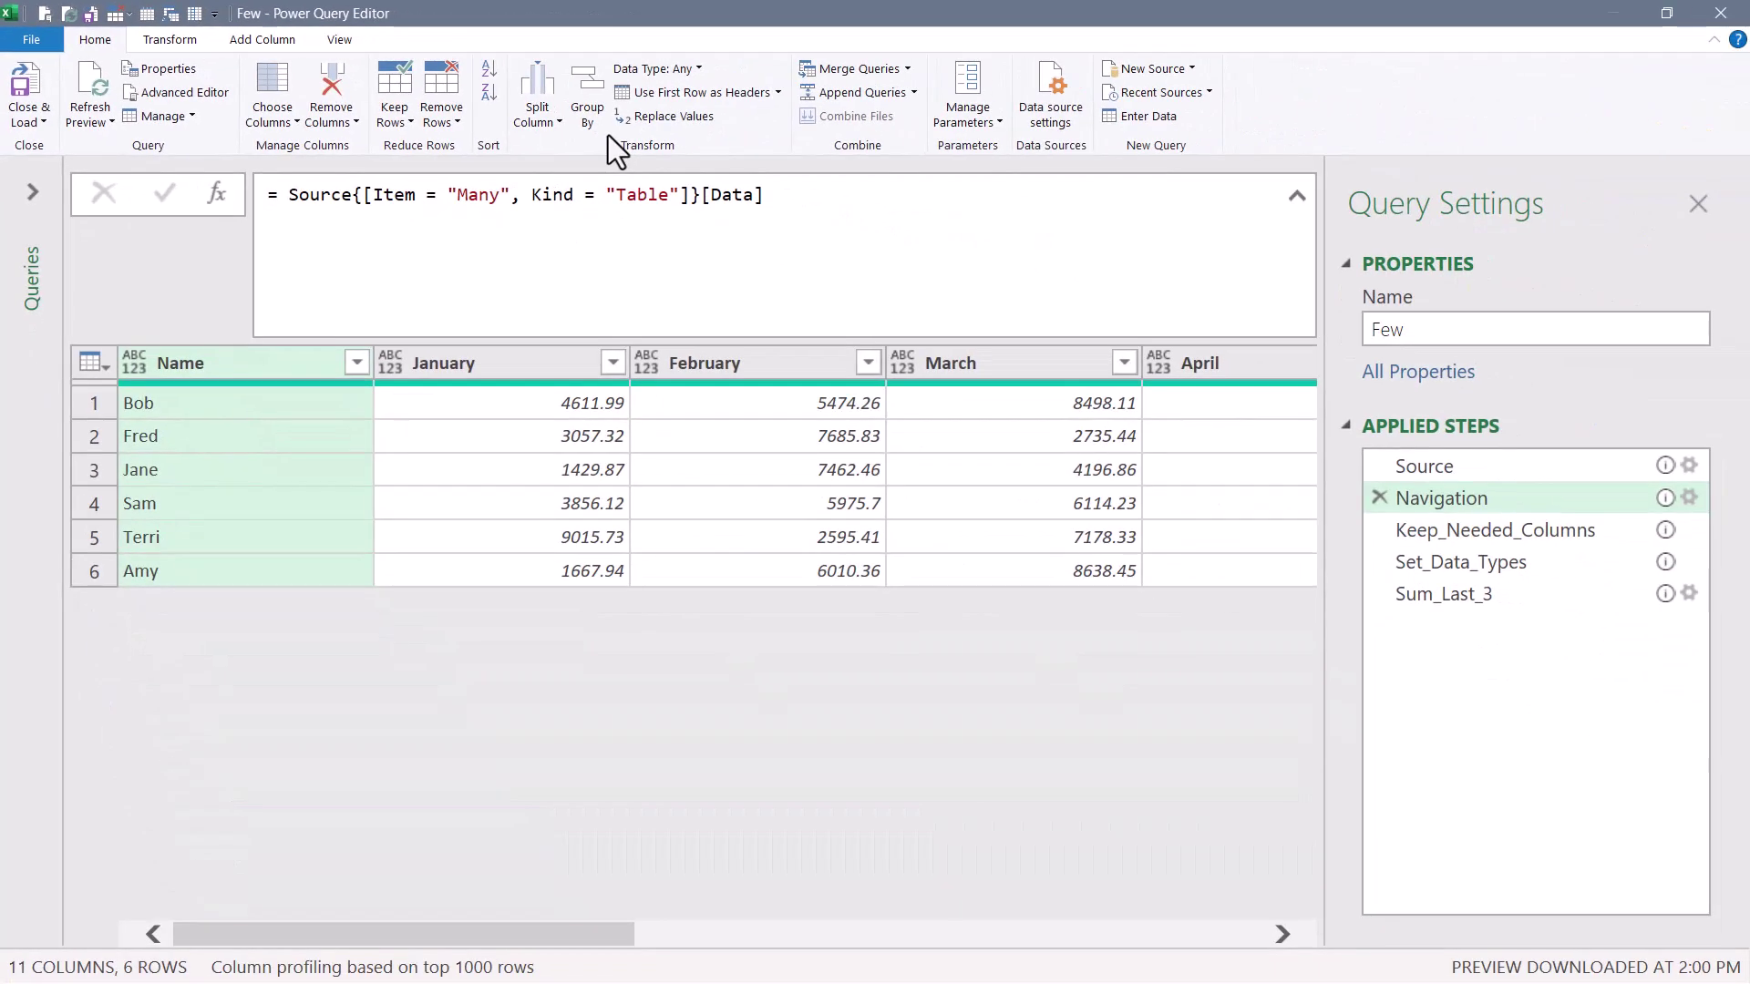
left_click(1484, 588)
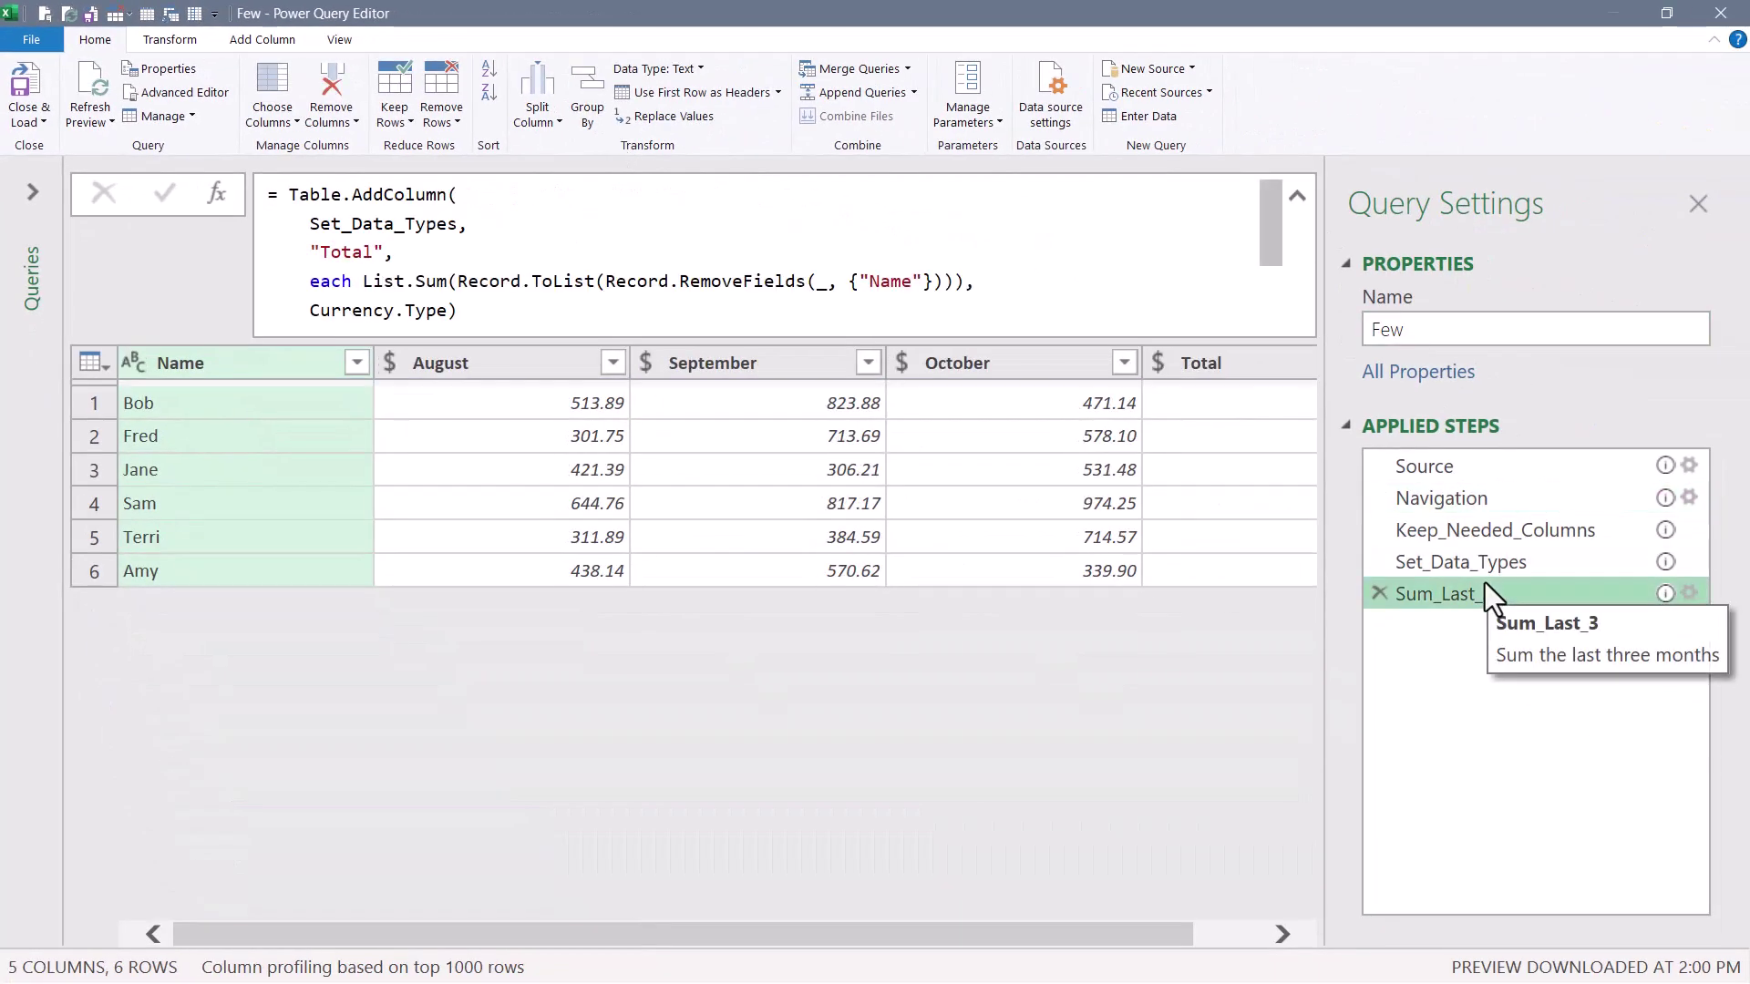
Review the Source step's list of workbook objects and the Navigation step's table selection formula.
left_click(1477, 467)
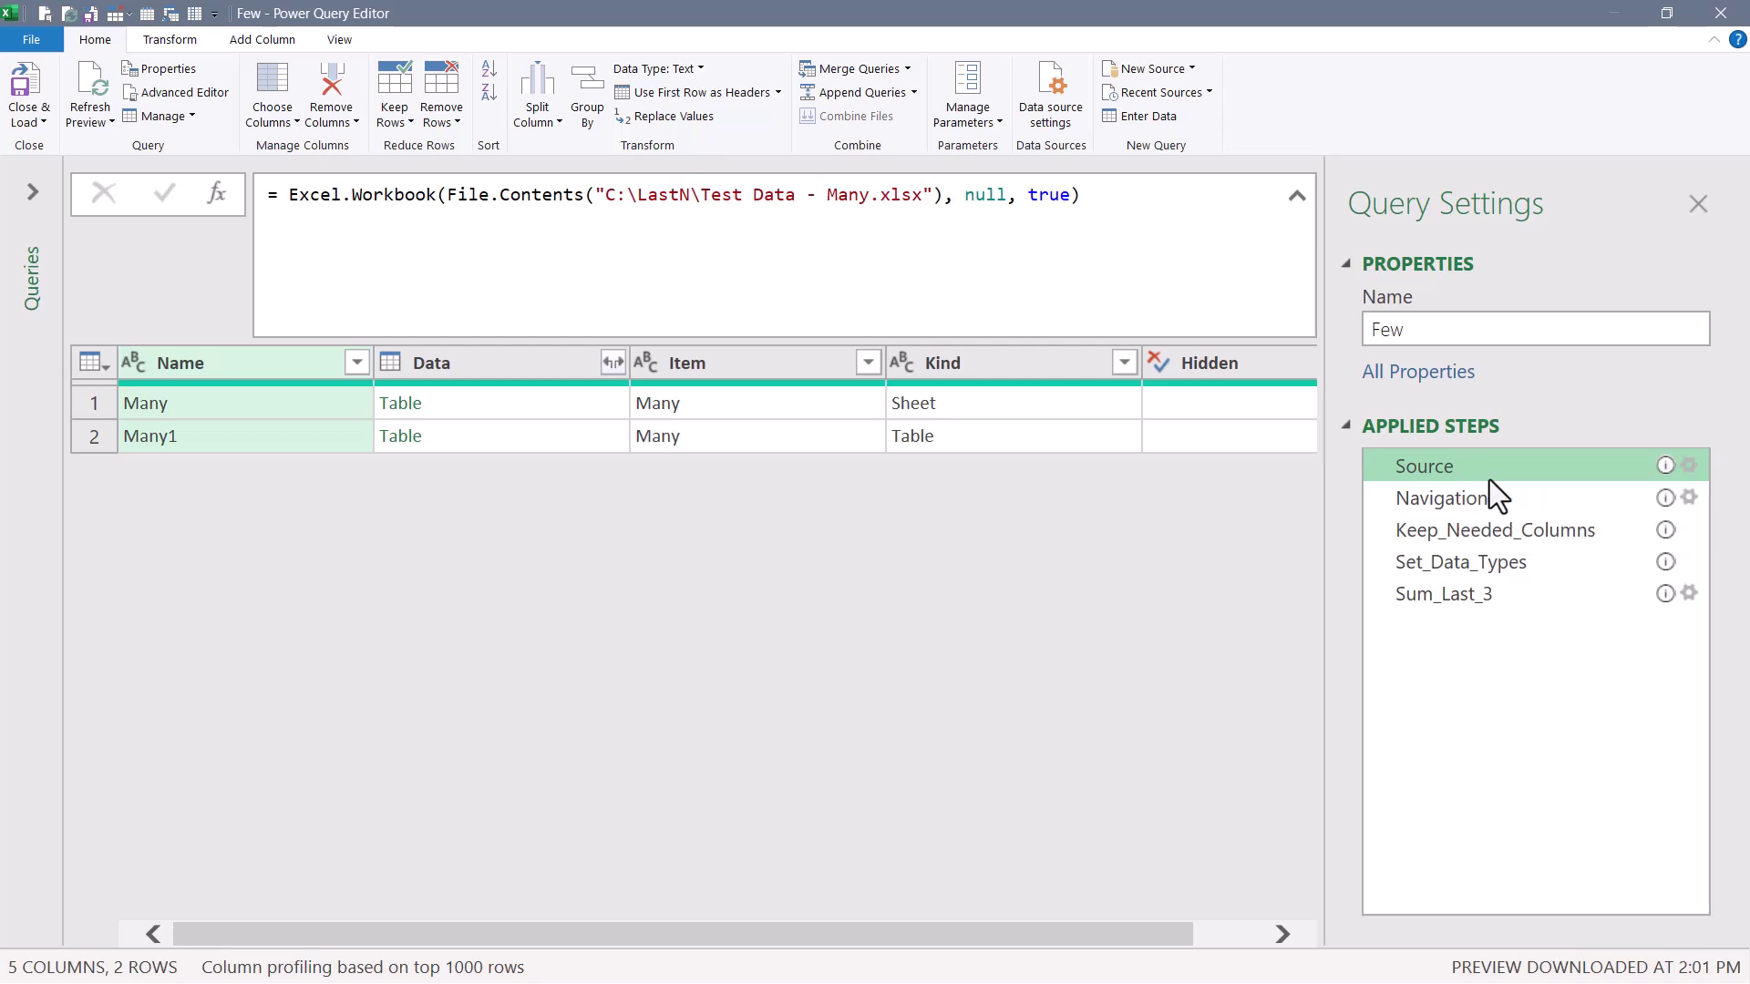
left_click(1491, 500)
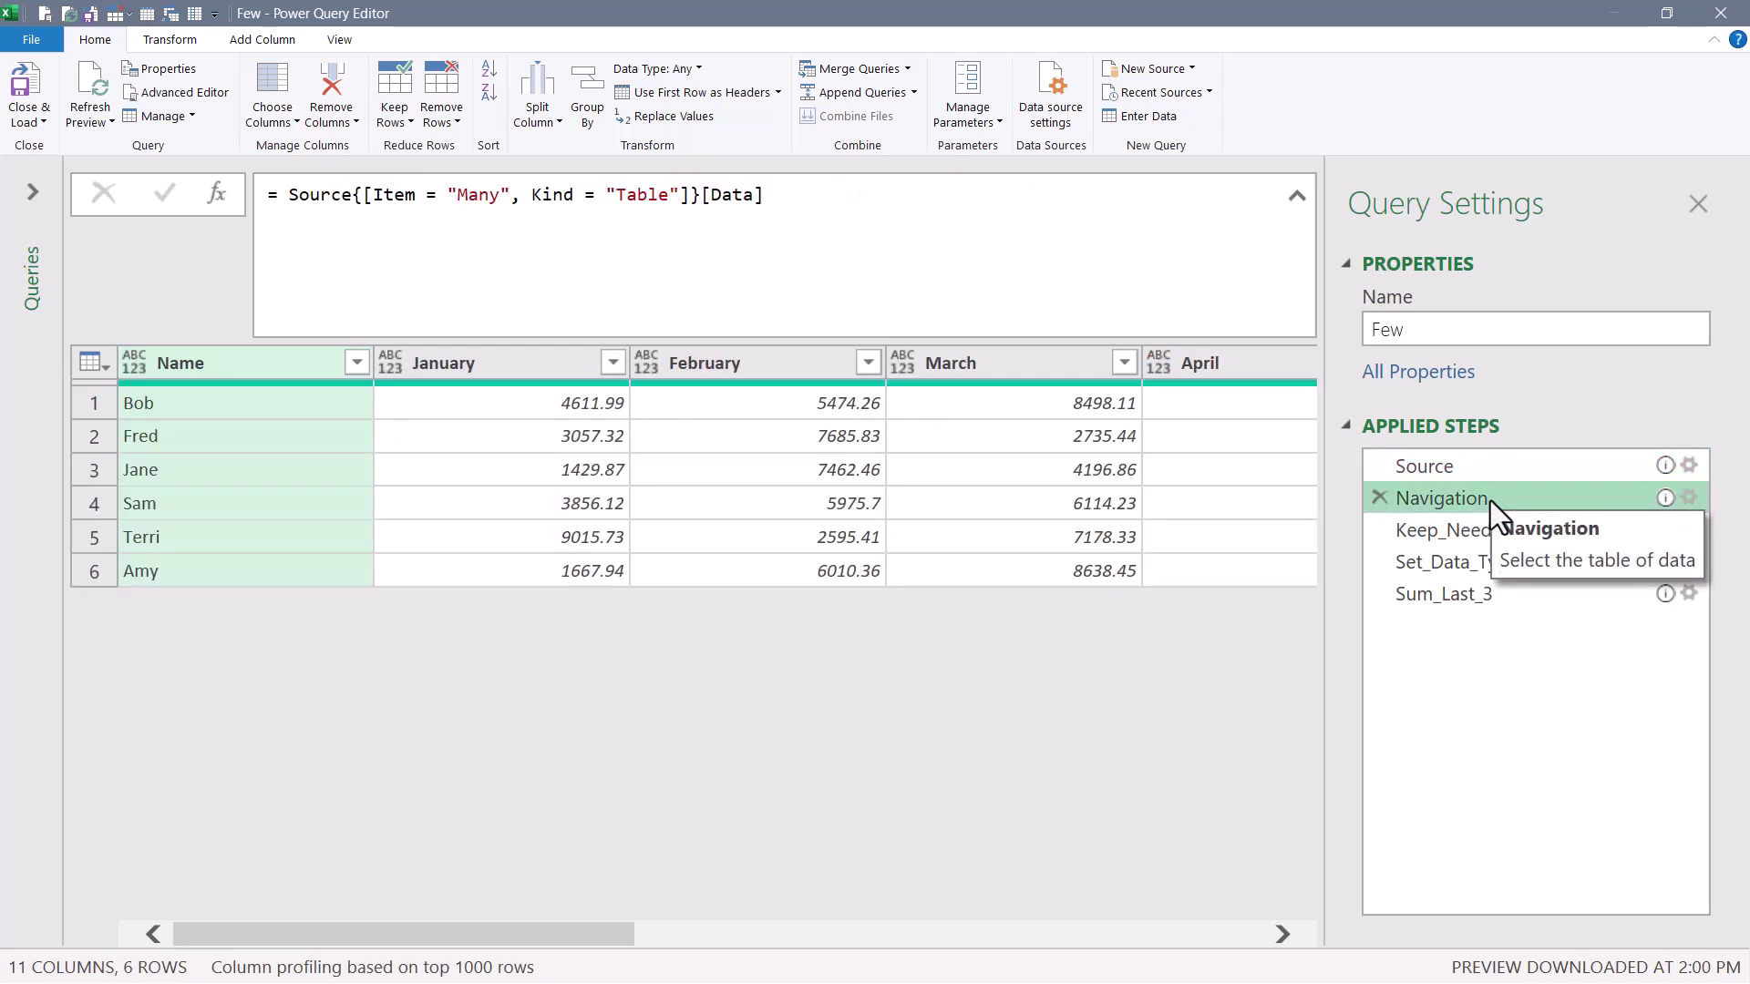